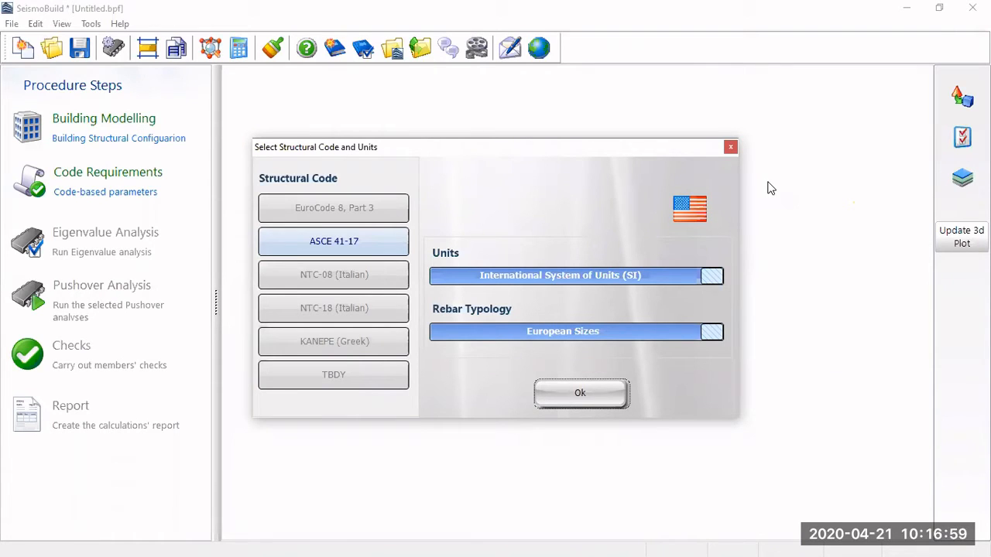
Switch the structural code to EuroCode 8, Part 3 and browse the available national annexes.
click(352, 210)
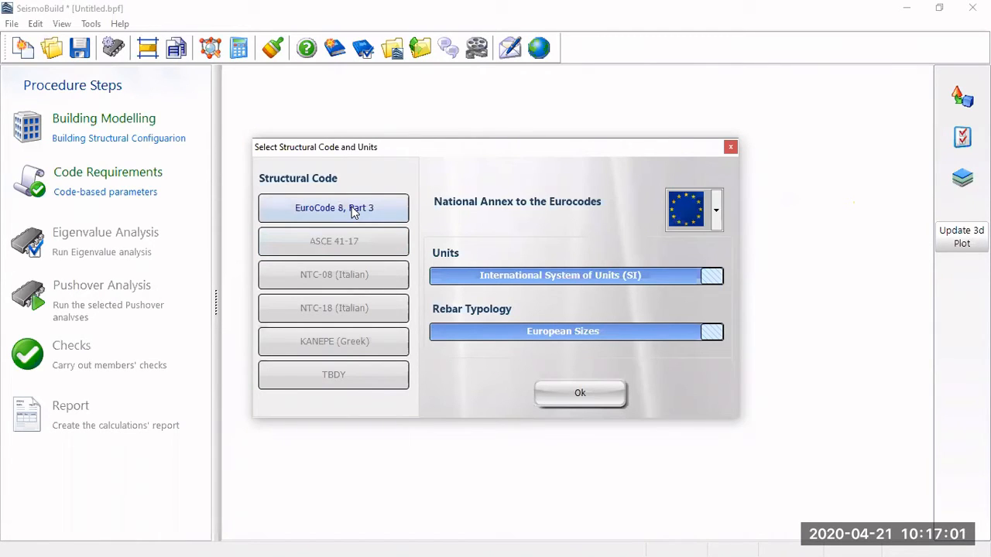
click(717, 210)
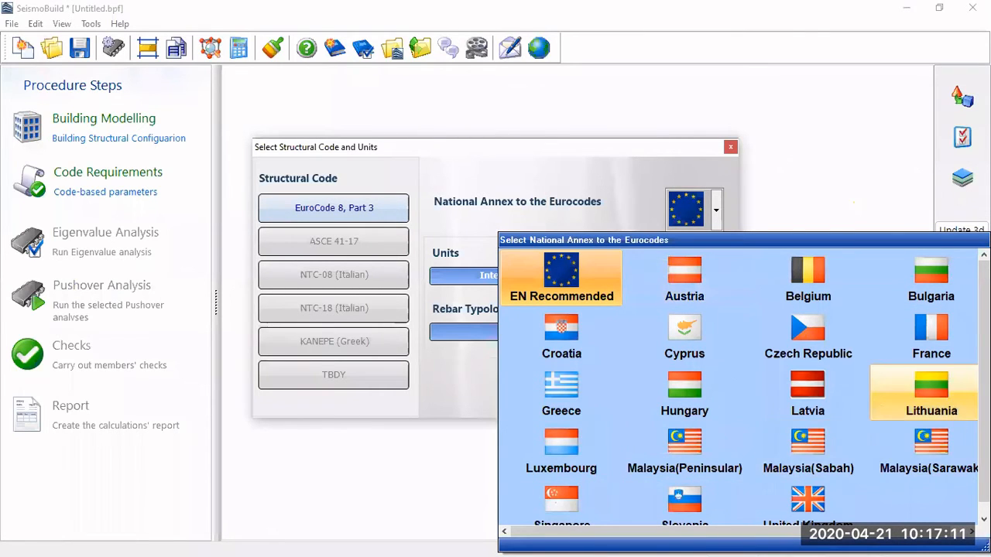
scroll(984, 387, down, 1)
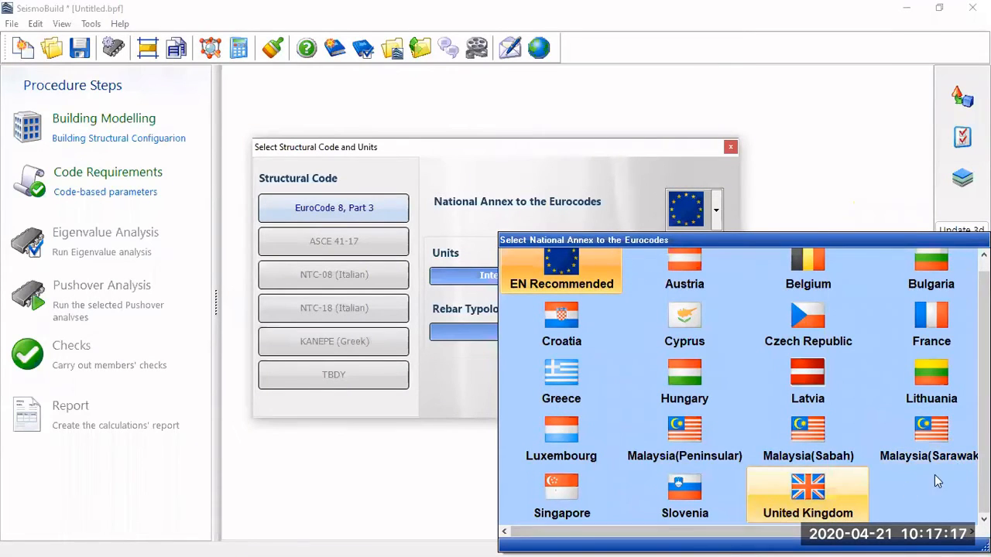
scroll(944, 403, up, 1)
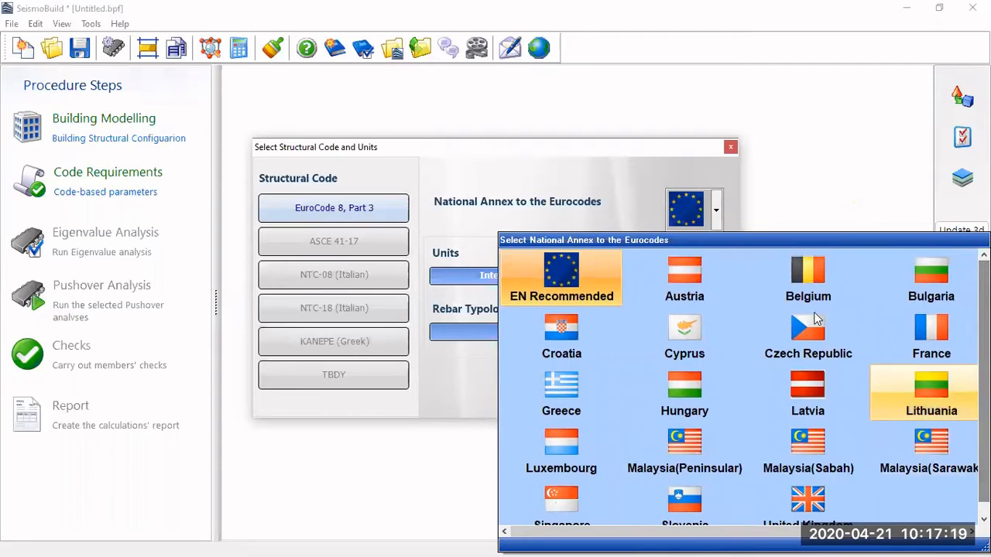
click(505, 185)
Go through the ASCE 41-17, NTC-08, KANEPE and TBDY structural codes and settle on ASCE 41-17.
click(343, 251)
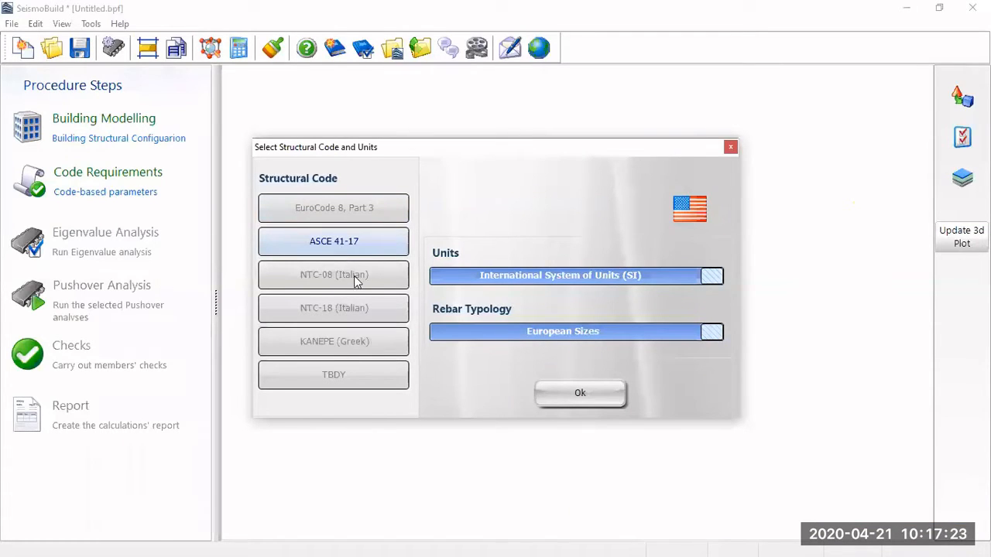
click(357, 281)
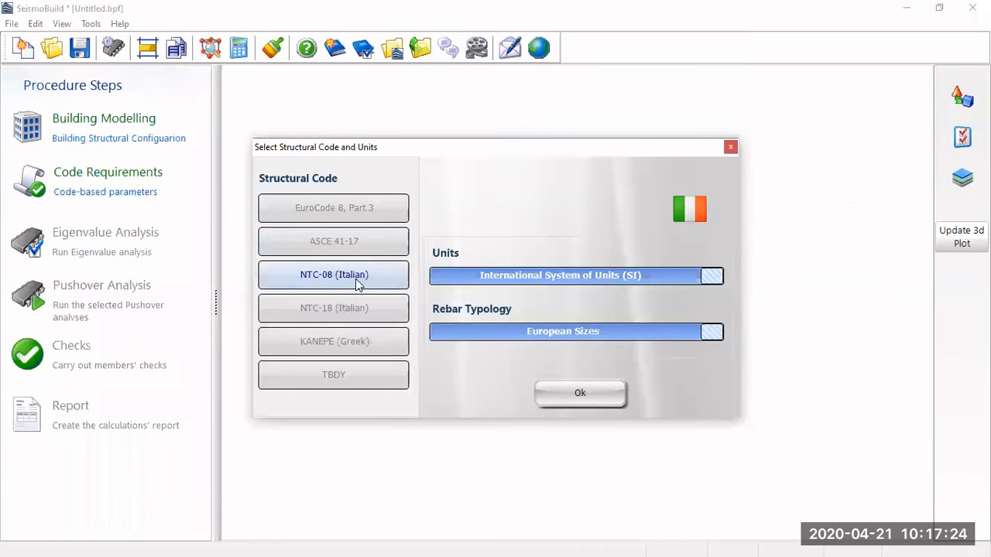
click(350, 339)
click(374, 377)
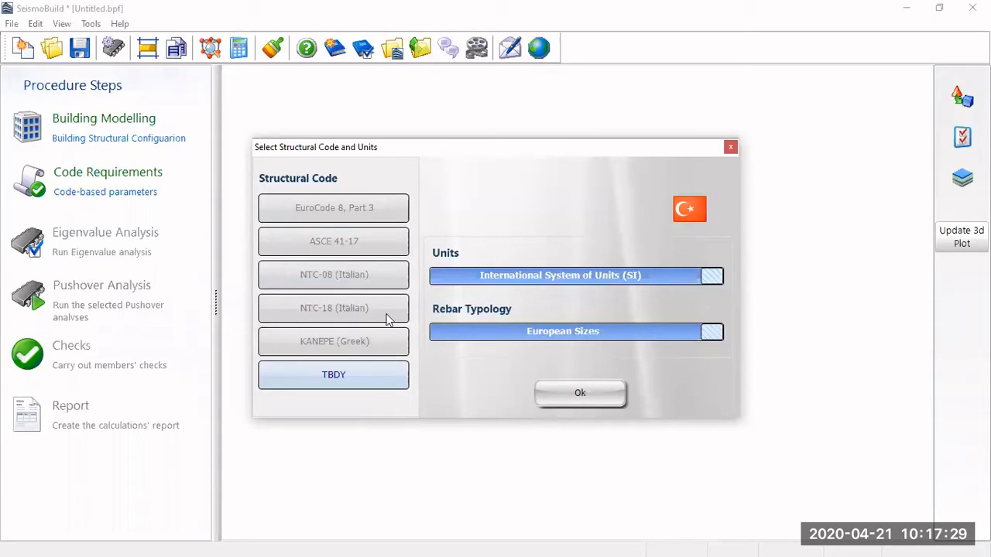
click(332, 249)
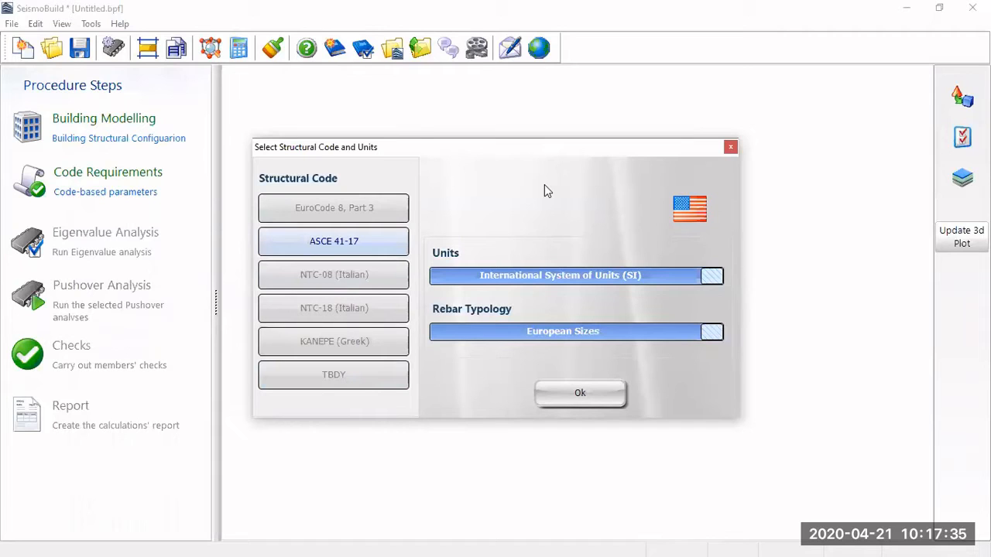
Compare the unit and rebar options, then accept International System of Units (SI) with European Sizes.
click(563, 278)
click(563, 278)
click(578, 330)
click(577, 330)
click(610, 332)
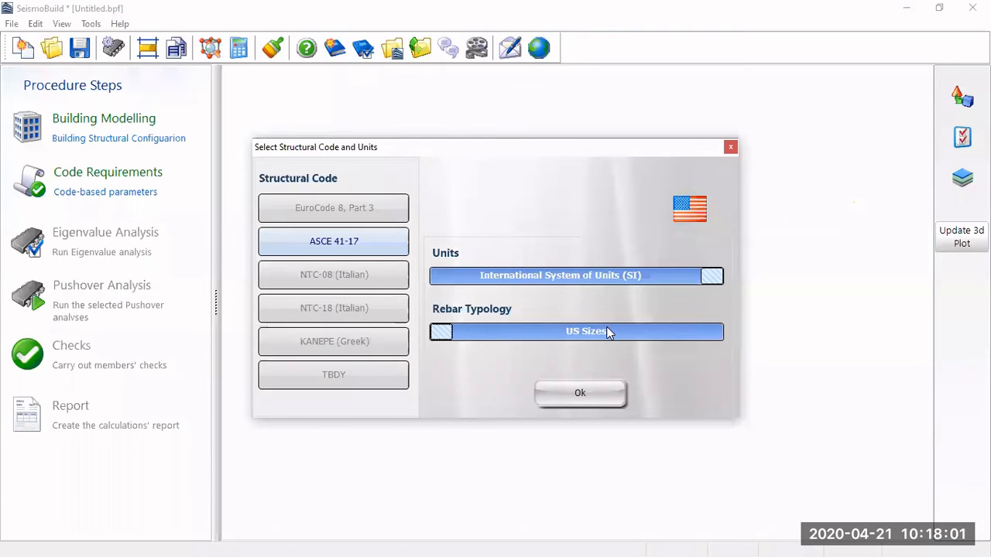
click(609, 332)
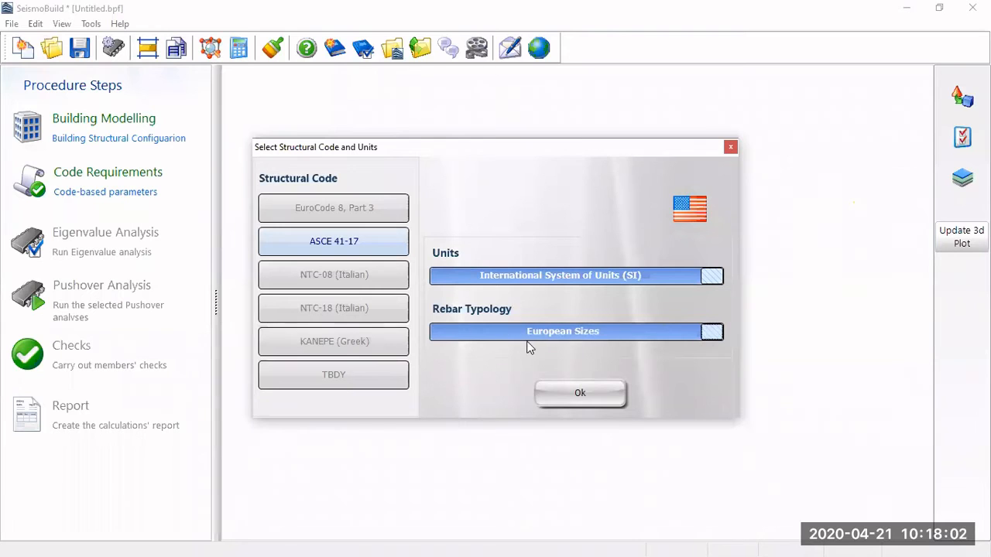
click(581, 394)
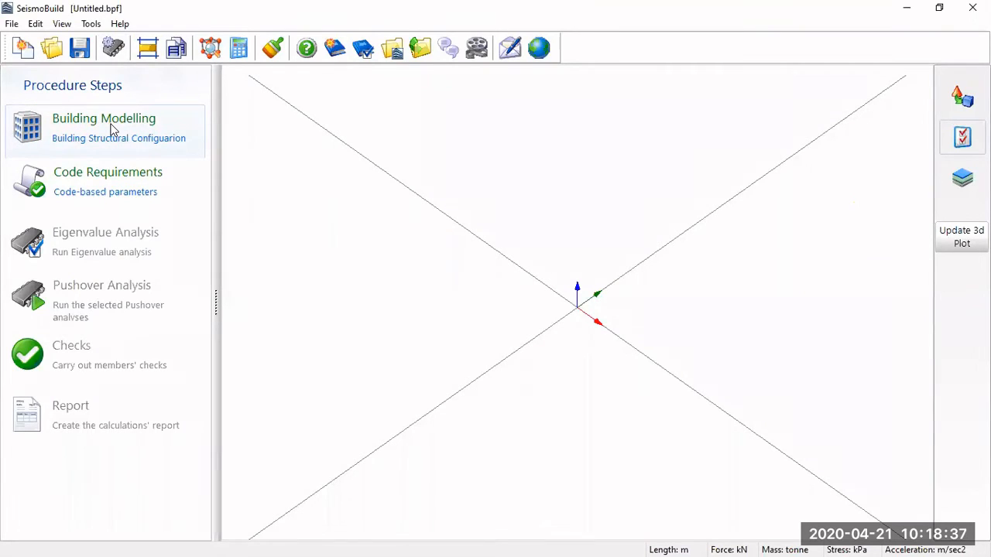
Open the building modelling settings and set the number of overground storeys to 2.
click(120, 187)
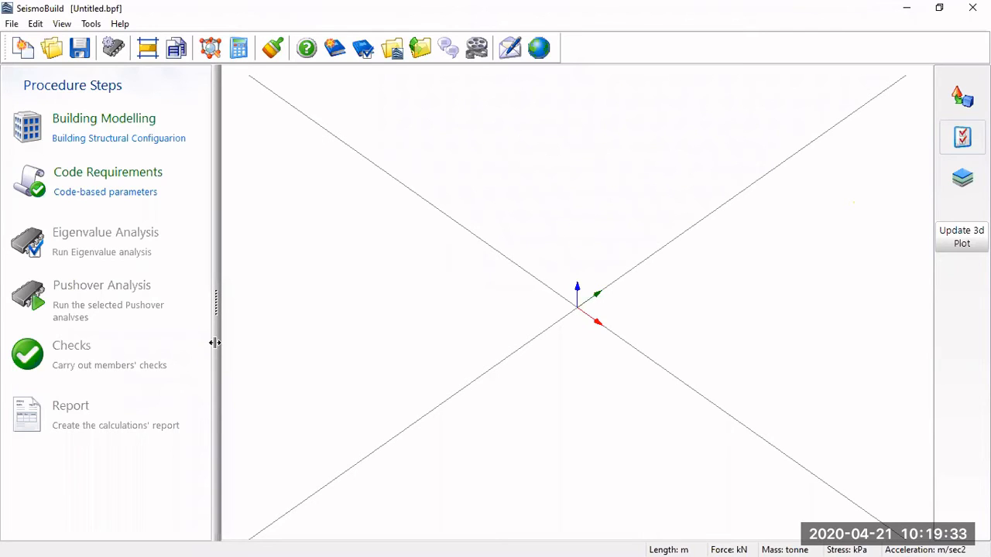
click(128, 124)
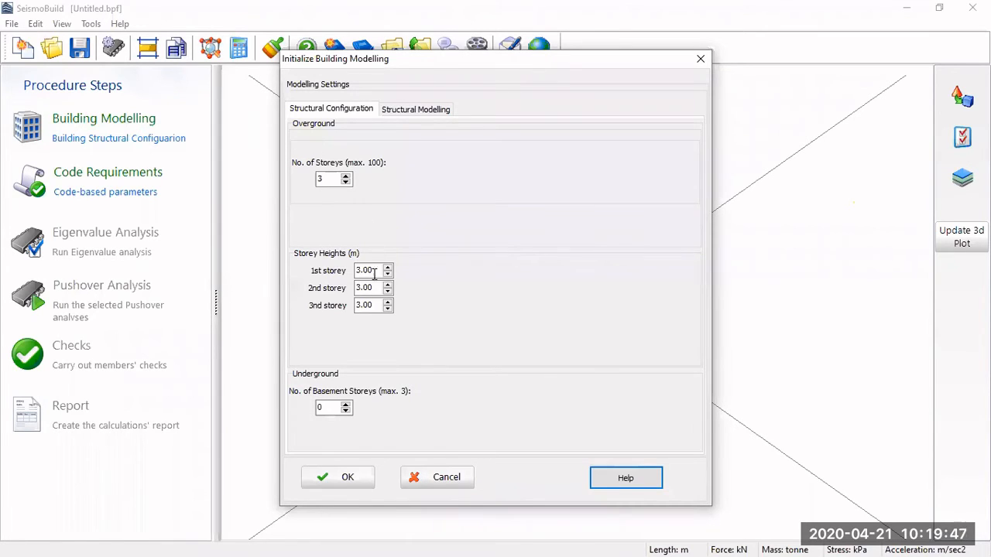
click(346, 178)
click(345, 177)
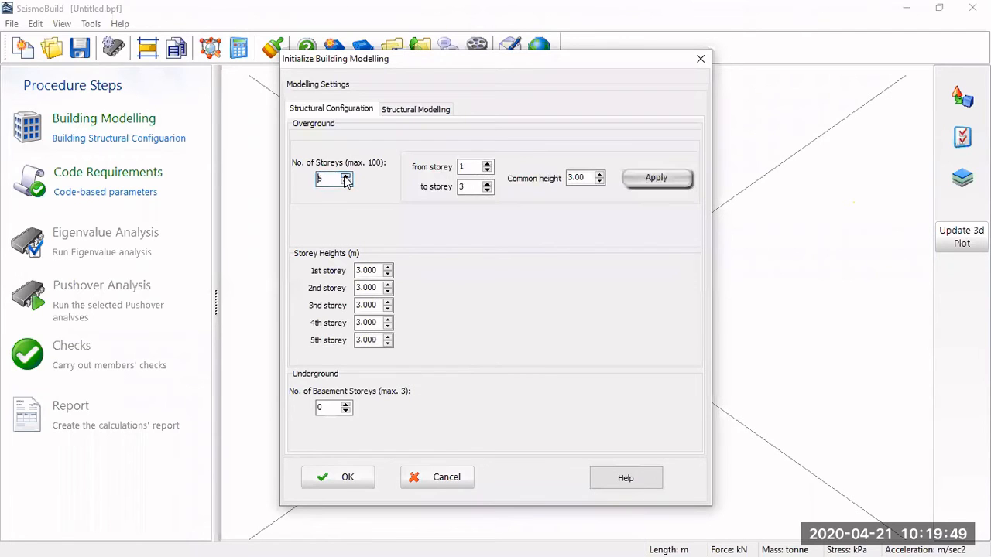
click(346, 178)
click(346, 177)
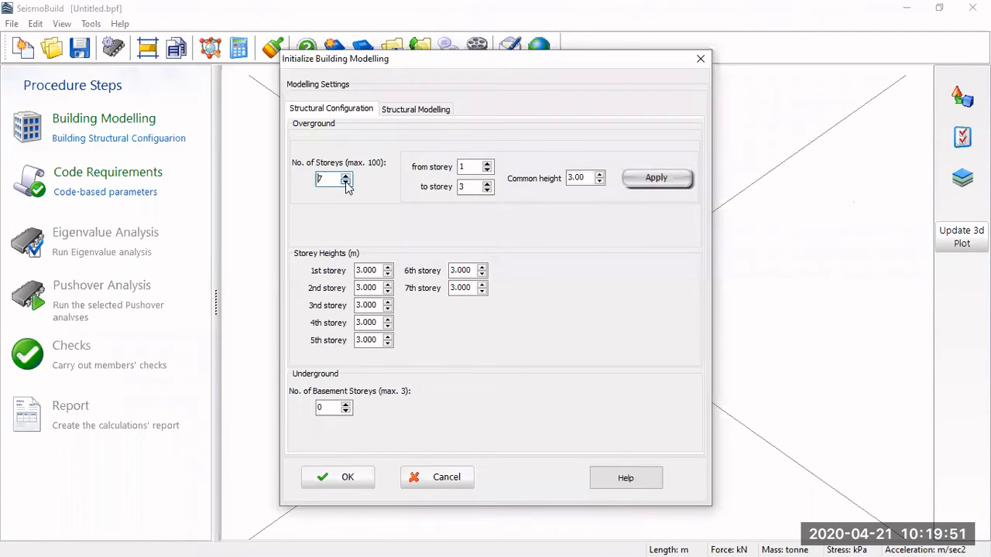
click(346, 183)
click(346, 183)
click(346, 183)
click(346, 183)
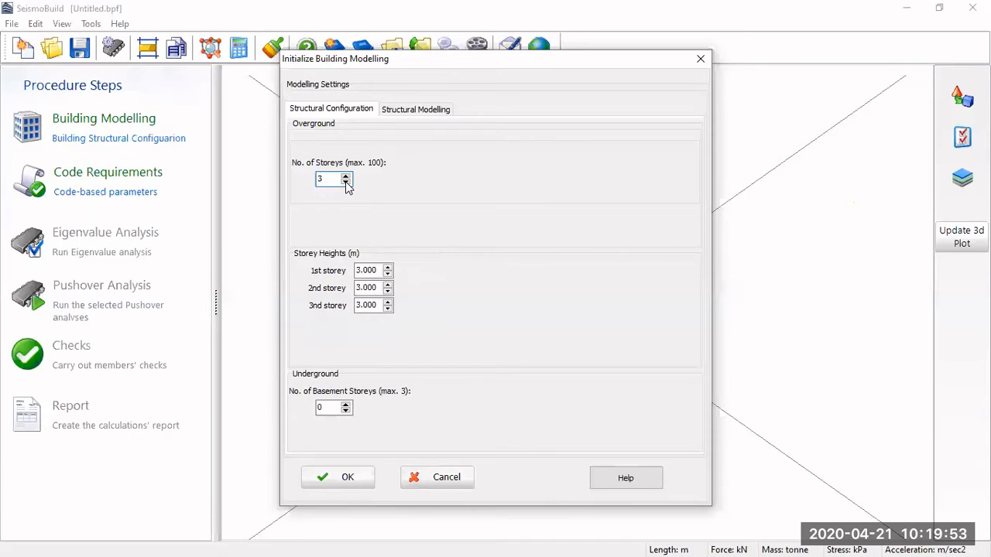
click(346, 183)
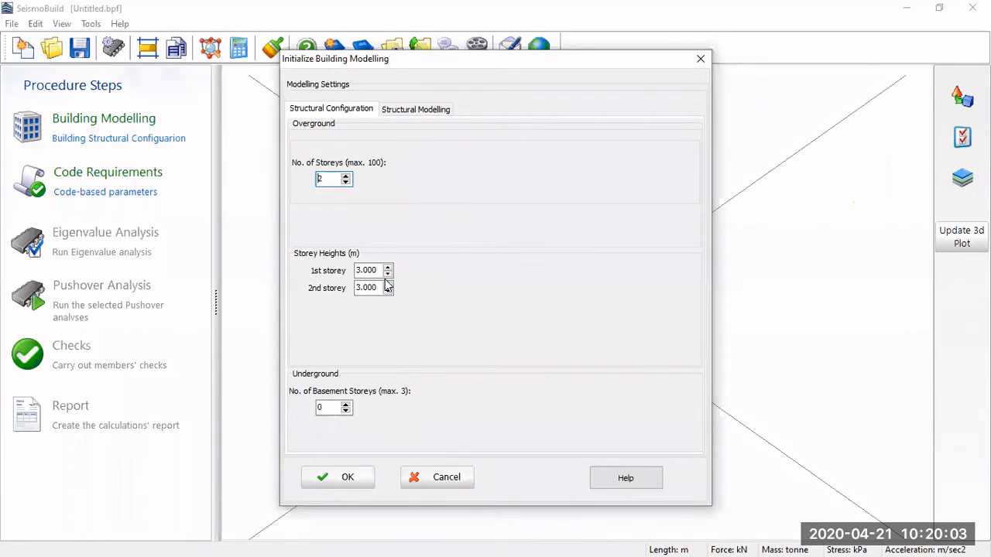
Try 3 basement storeys and return the number of basement storeys to 0.
click(345, 406)
click(346, 406)
click(345, 406)
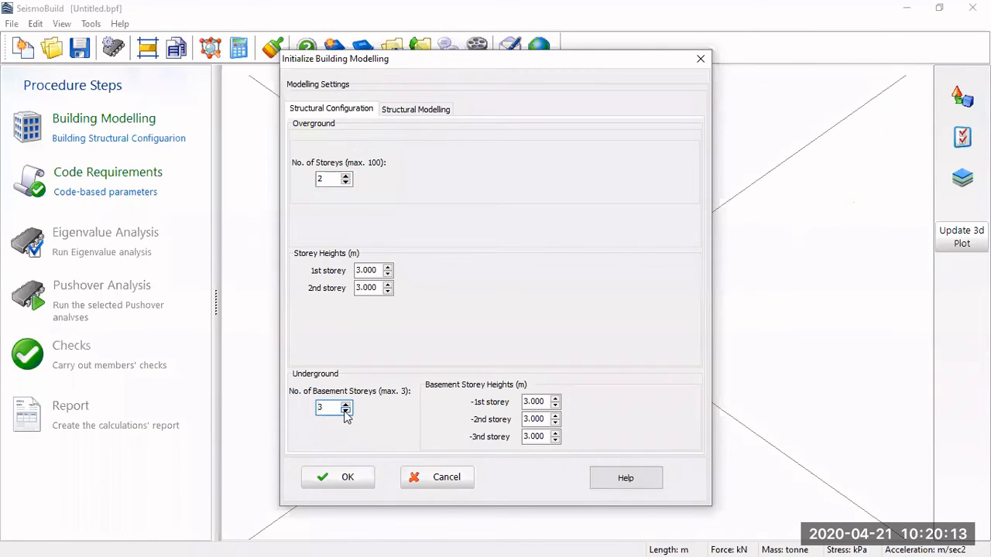
click(345, 411)
click(345, 412)
click(346, 411)
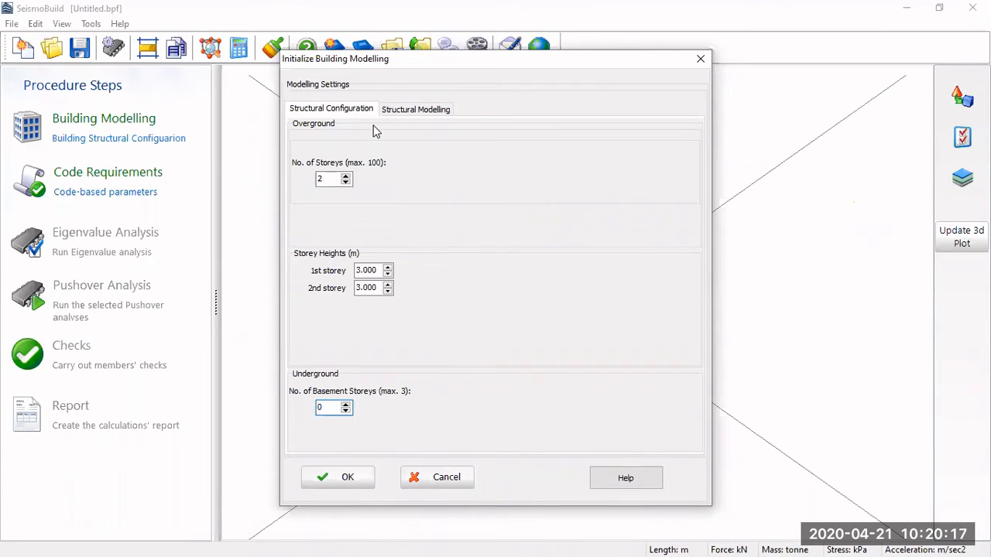
Review the structural modelling settings for beams and control node, and accept the building modelling settings.
click(404, 113)
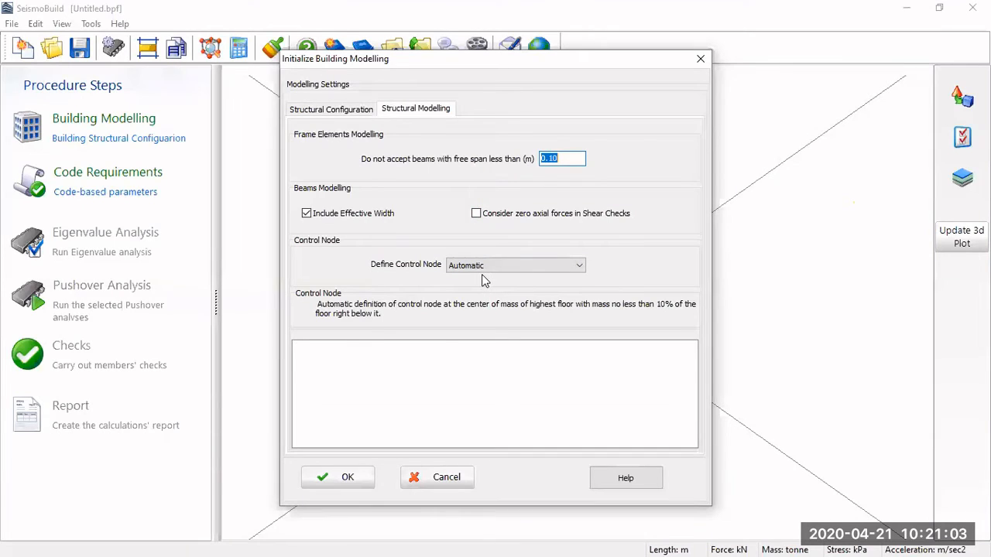
click(313, 106)
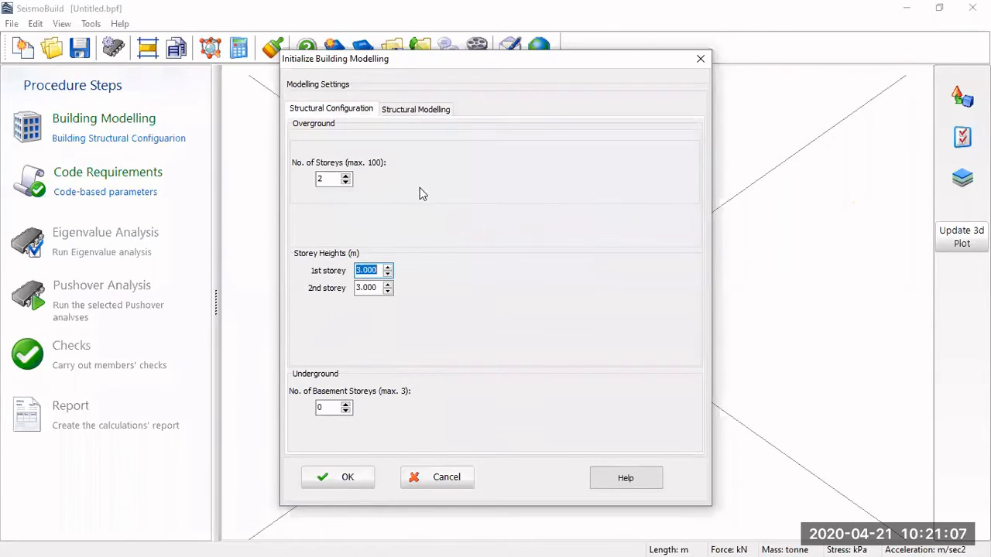
click(347, 478)
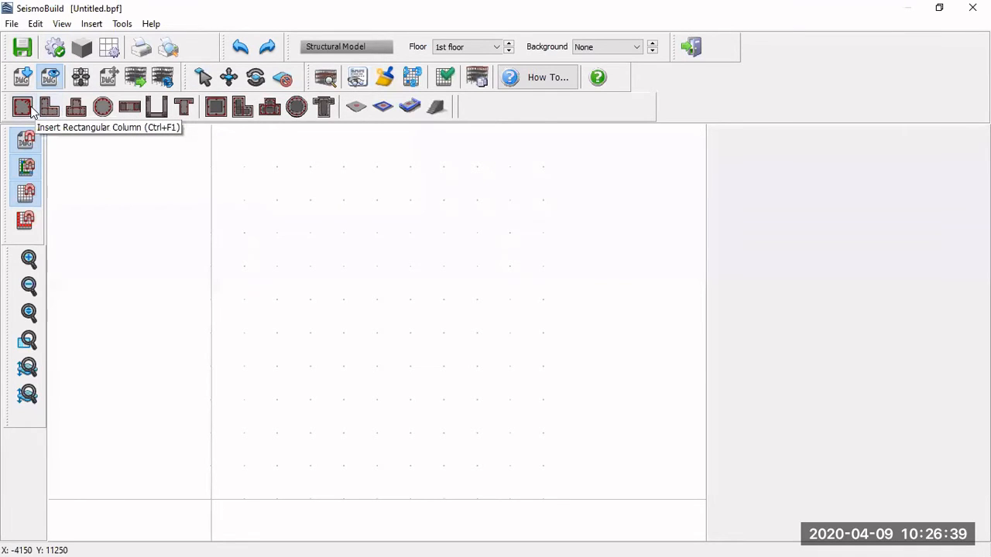
Bring up the insertion properties of the rectangular column and the L-shaped column, dismissing the how-to messages.
click(23, 108)
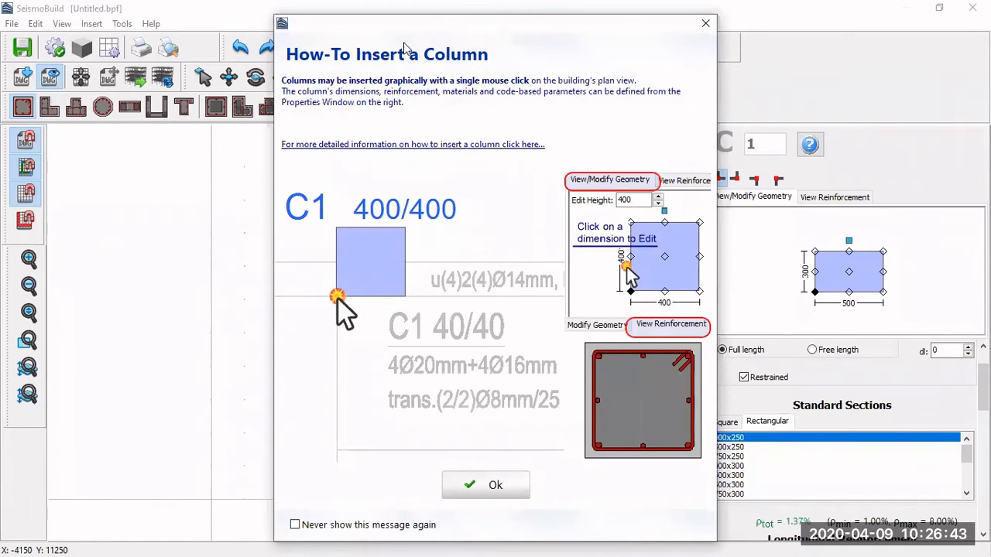
click(706, 25)
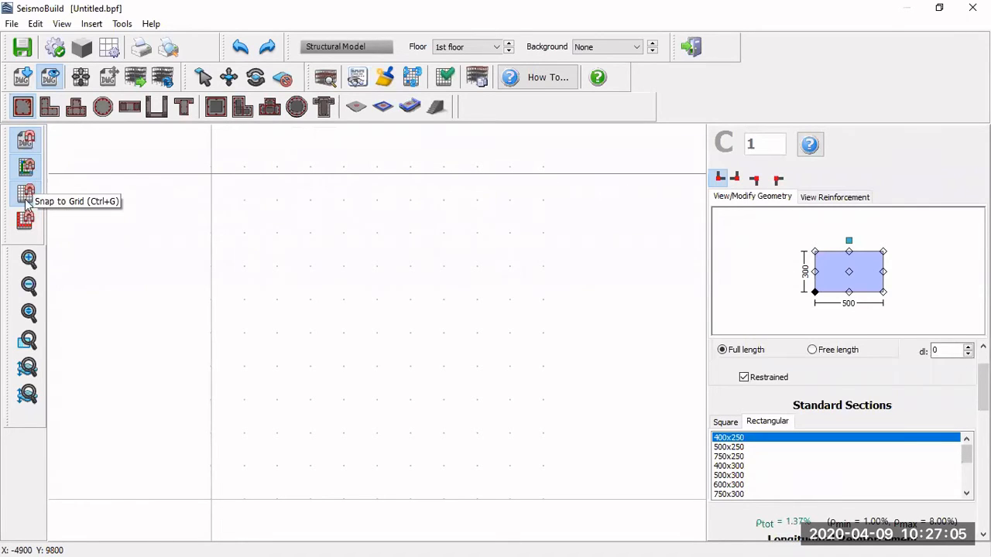
click(46, 108)
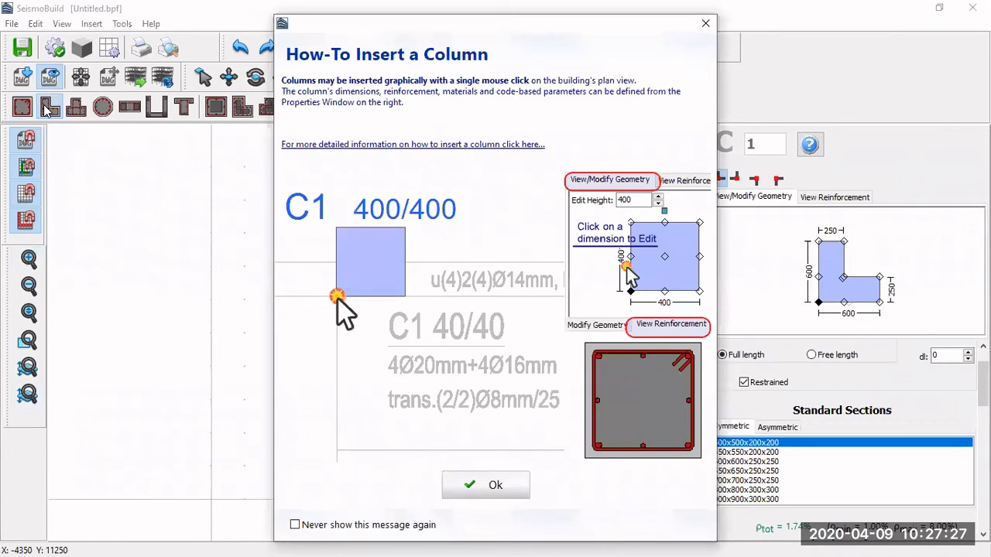
click(705, 23)
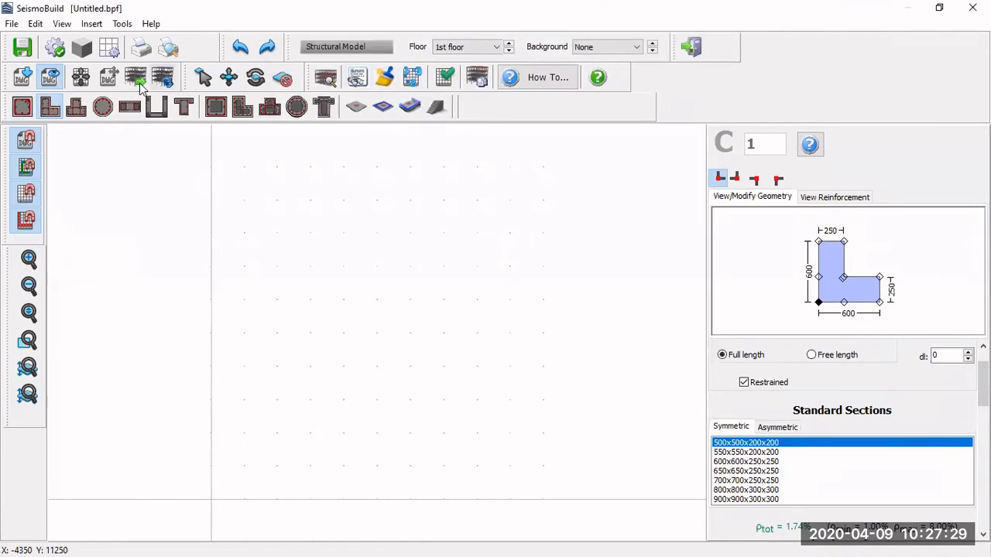
Bring up the T-shaped column's insertion properties and view its section reinforcement.
click(76, 108)
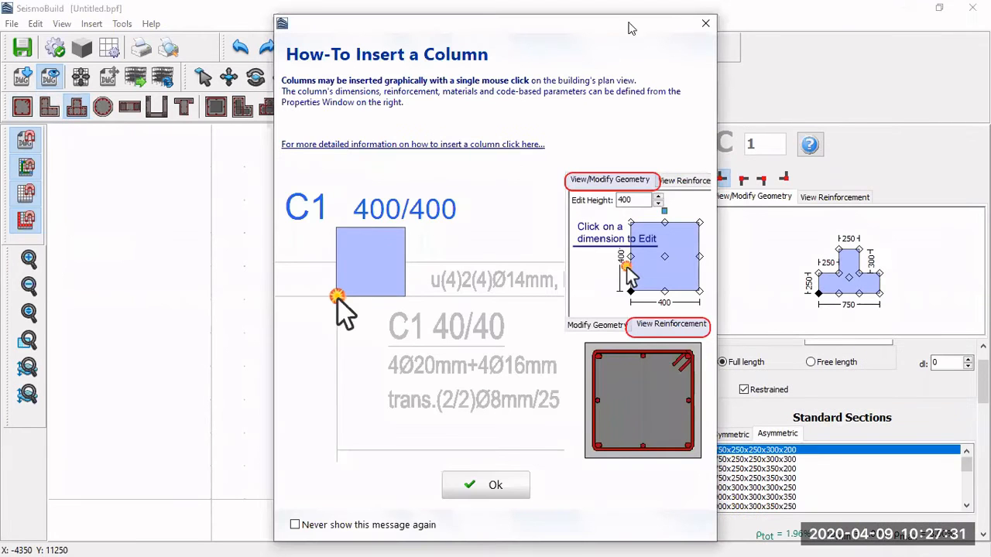
click(705, 23)
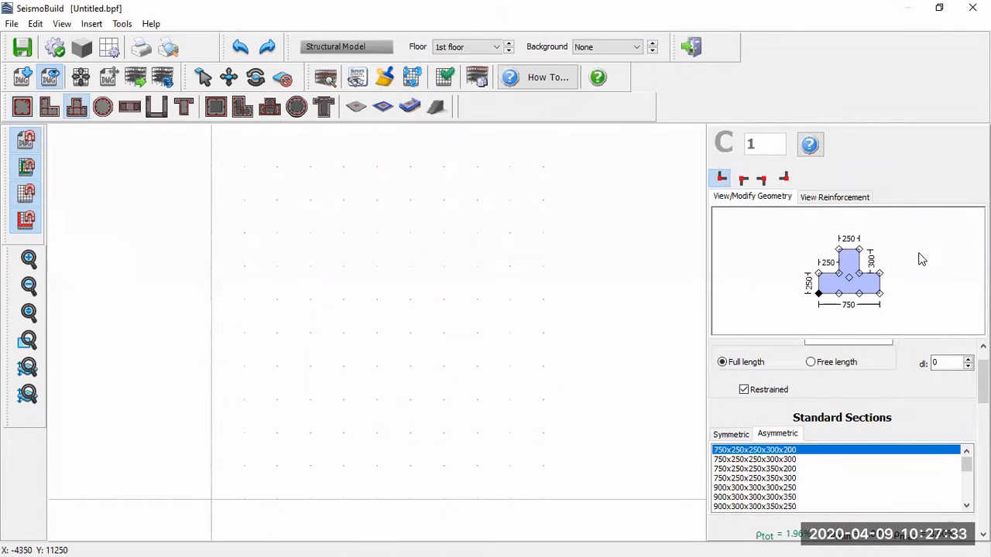
click(855, 203)
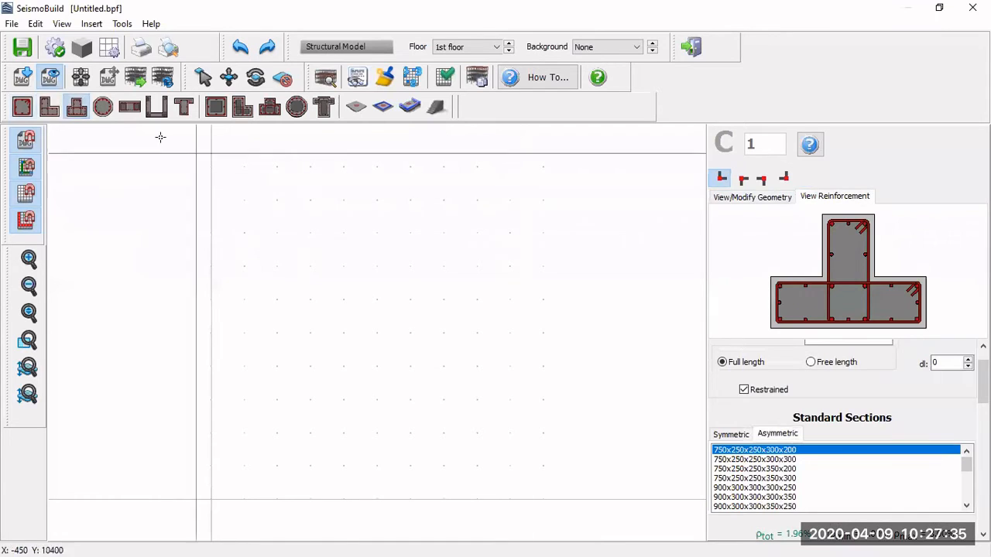
Bring up the circular column's insertion properties and view its section reinforcement.
click(102, 107)
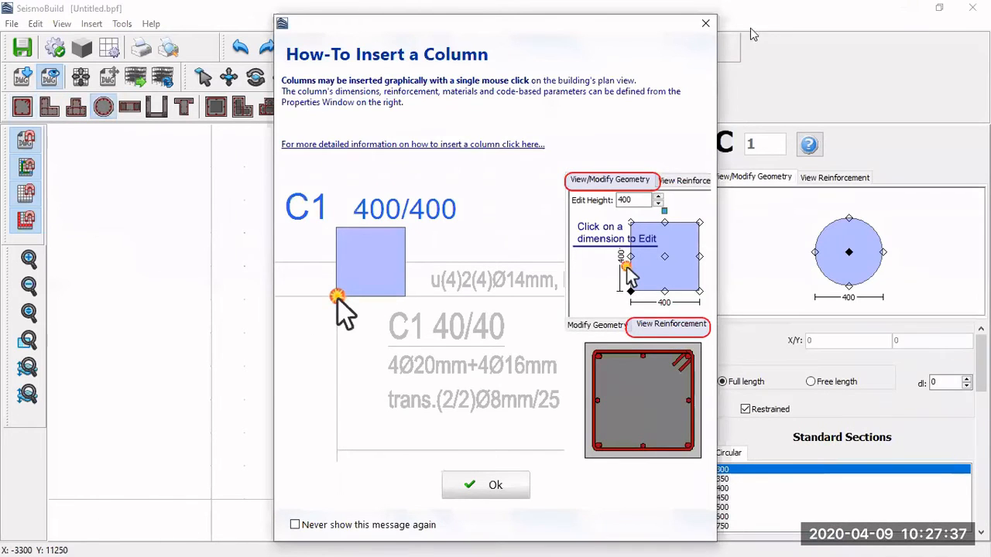
click(705, 23)
click(813, 178)
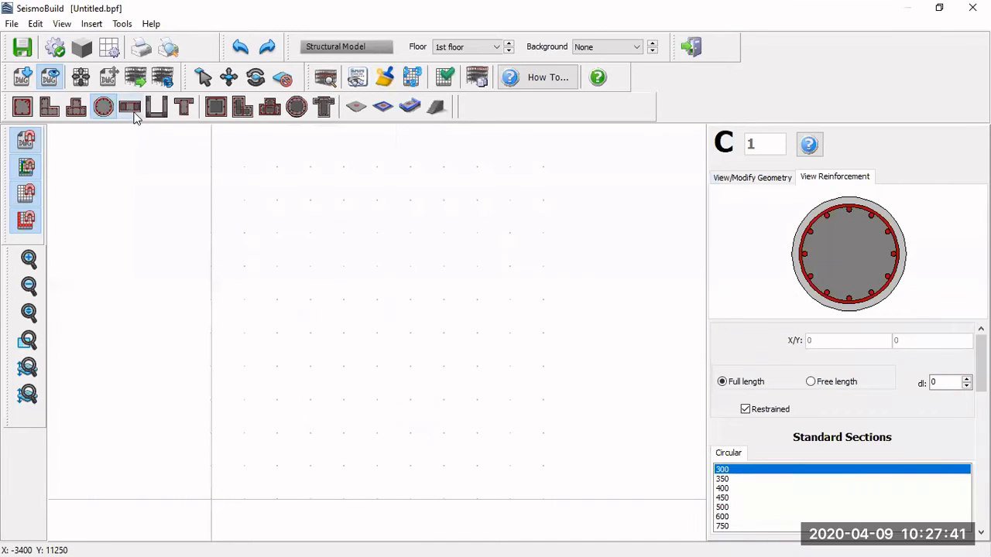
Bring up the wall's insertion properties, and view the reinforcement of the beam section.
click(131, 111)
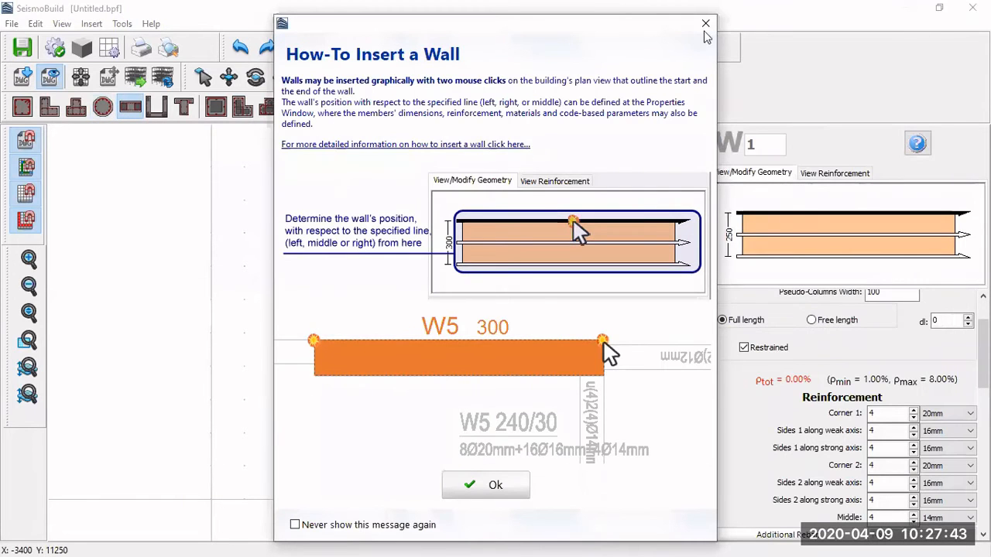
click(705, 23)
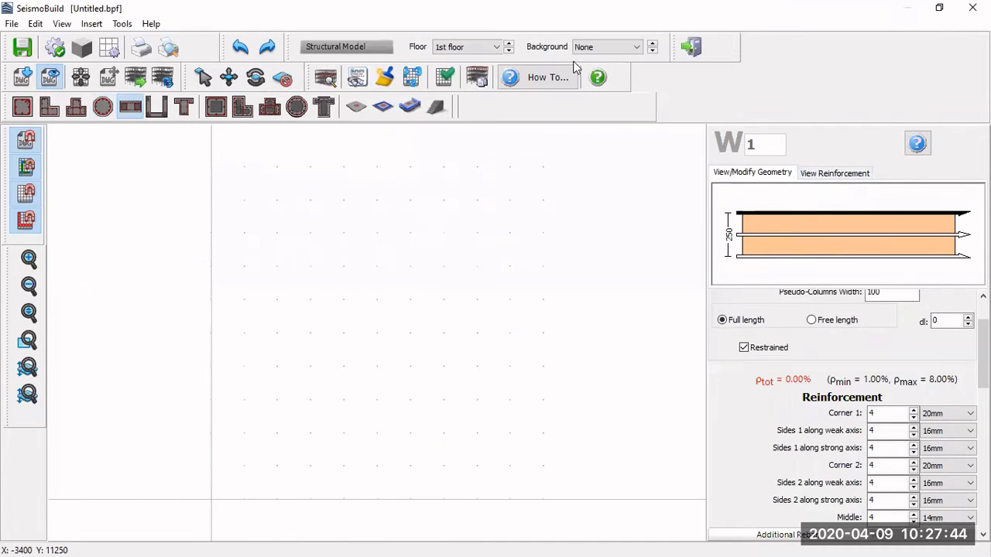
click(184, 107)
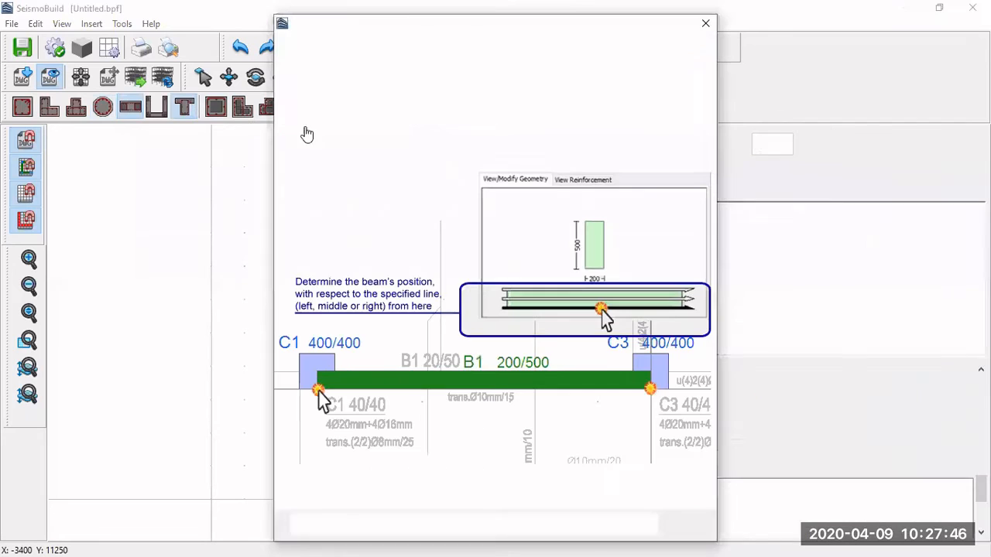
click(705, 23)
click(810, 191)
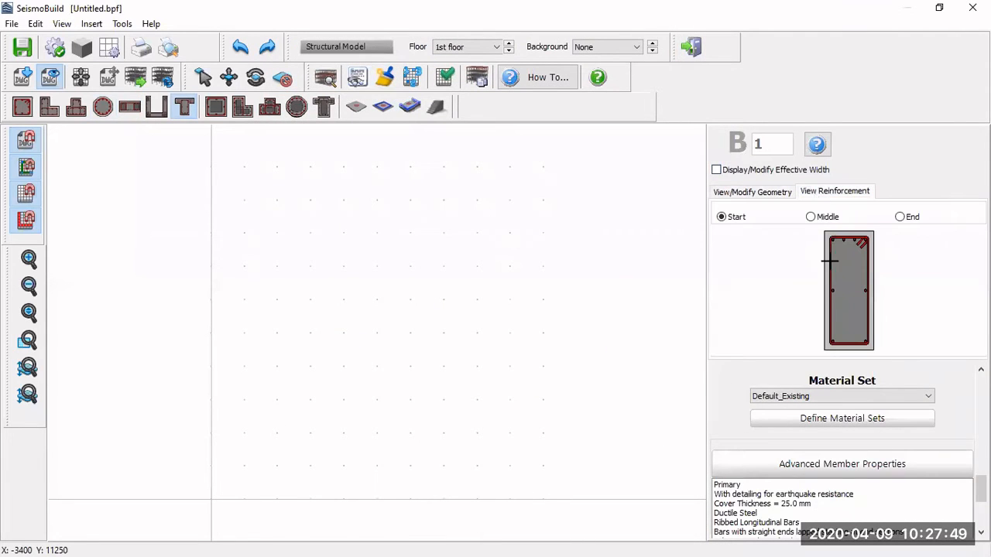
Bring up the jacketed rectangular and jacketed L-shaped columns' insertion properties and view the section reinforcement of each.
click(216, 110)
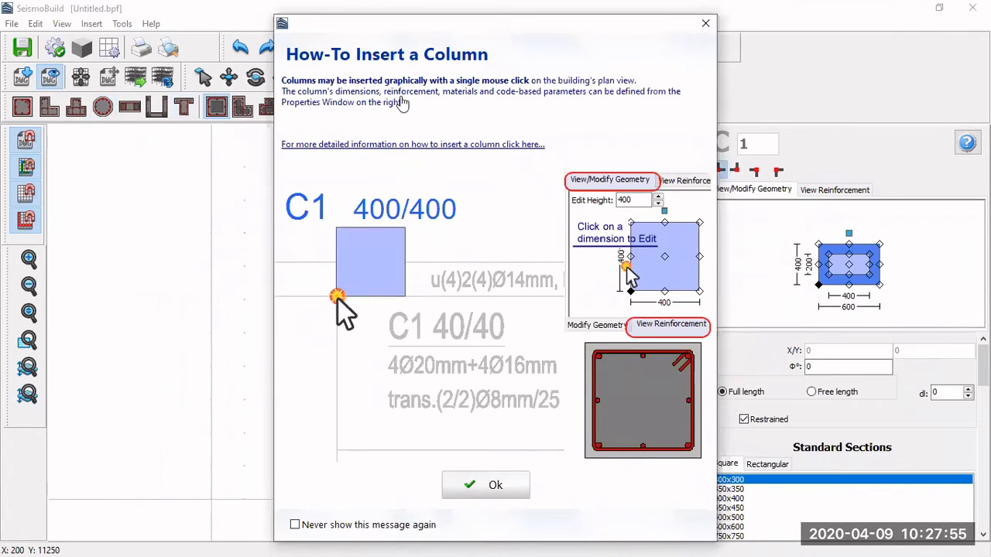
click(707, 23)
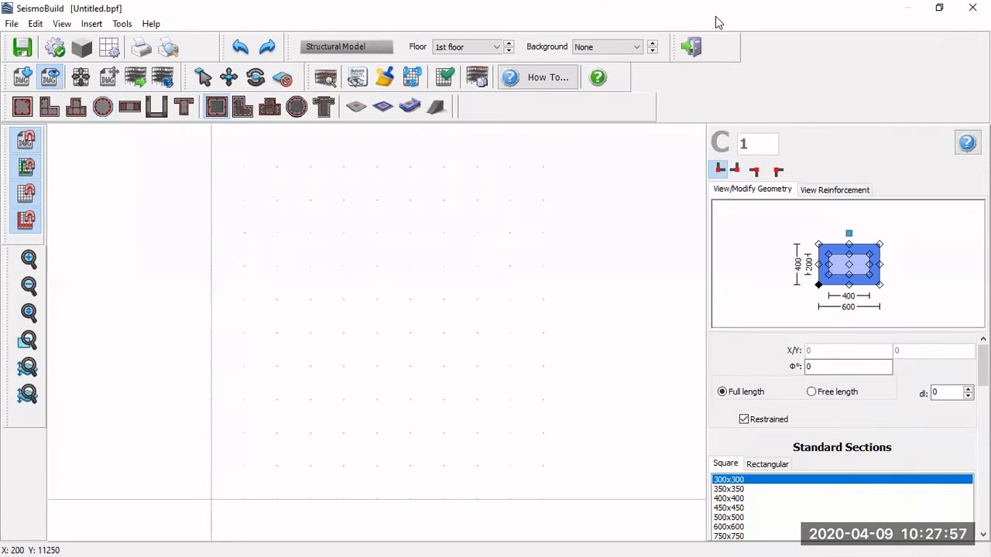
click(824, 191)
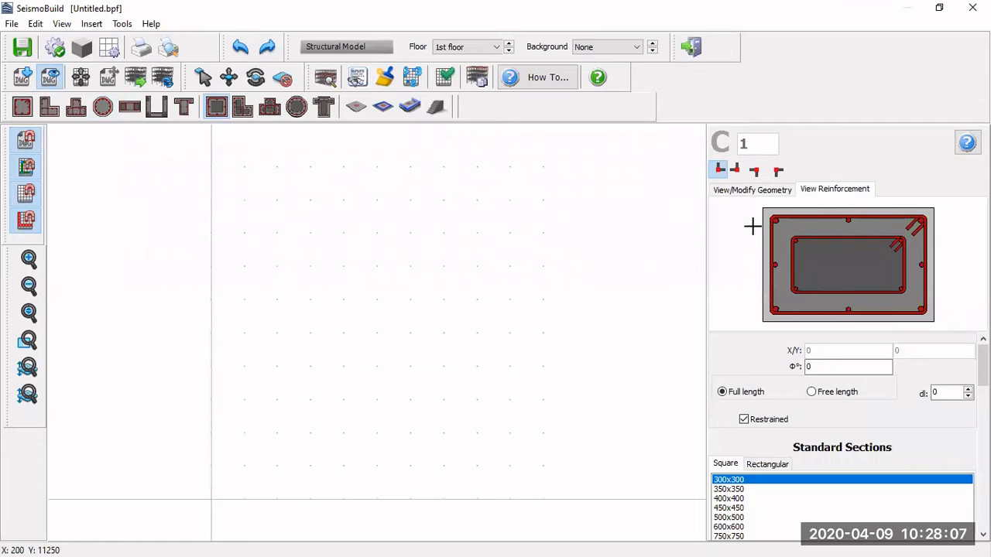
click(242, 108)
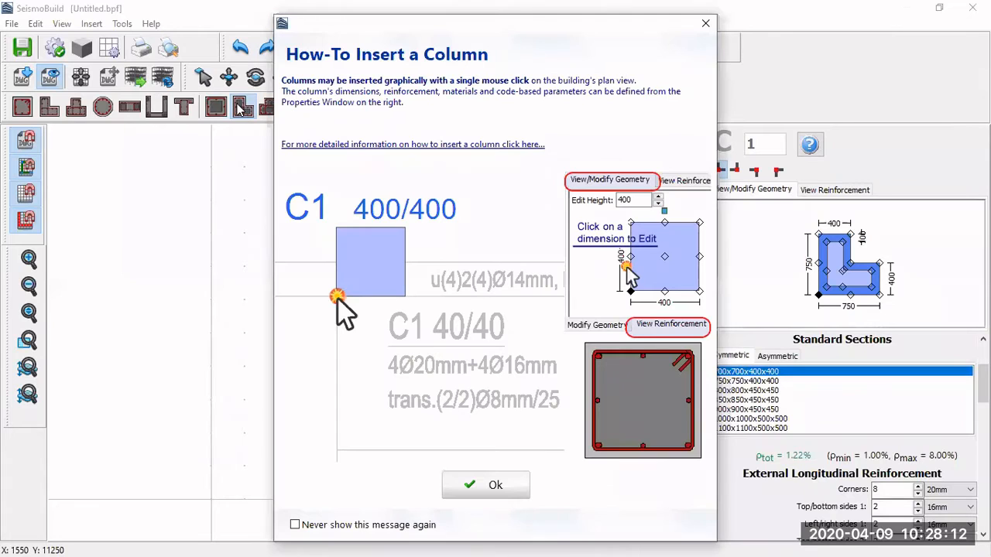
click(706, 23)
click(844, 188)
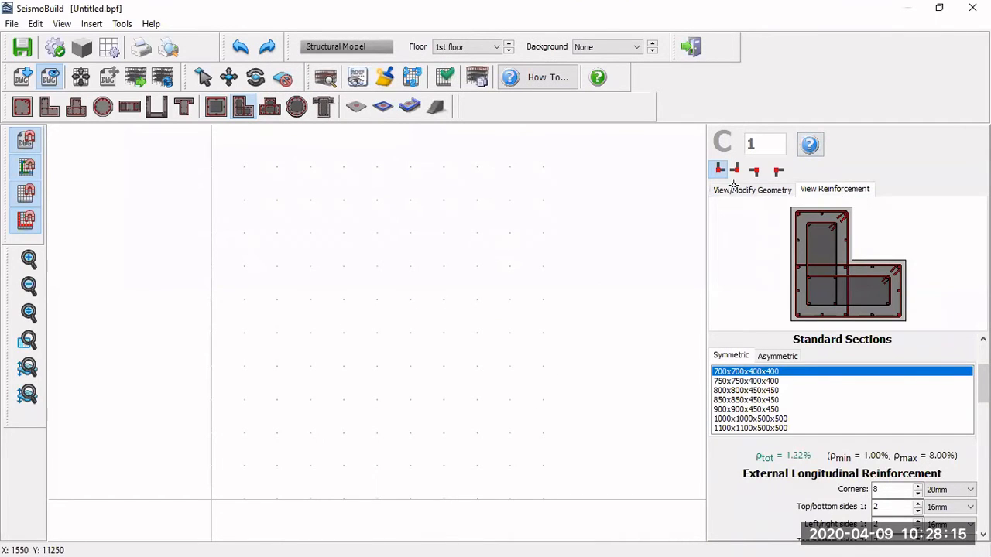
Bring up the jacketed circular column's and jacketed beam's insertion properties, view each section reinforcement, and return to selection mode.
click(296, 108)
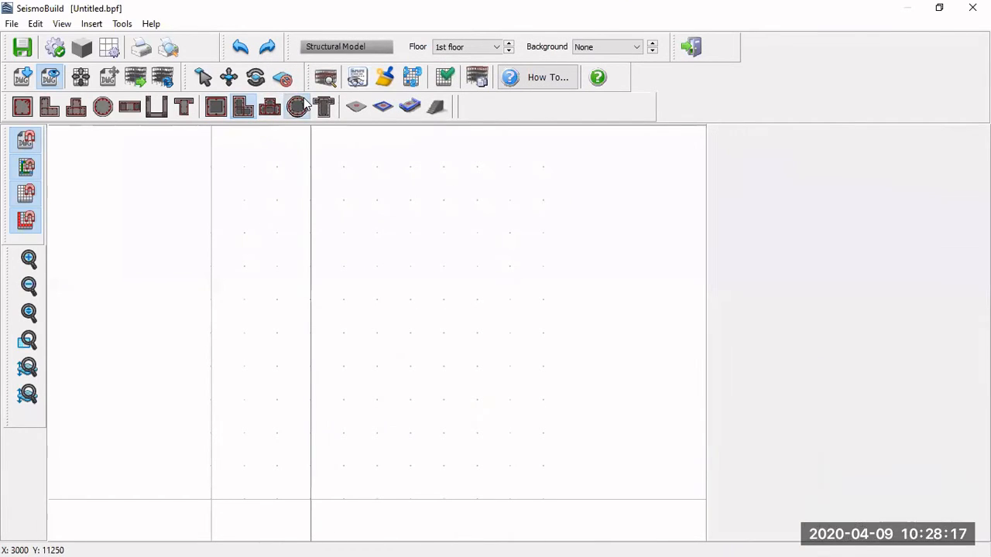
click(705, 23)
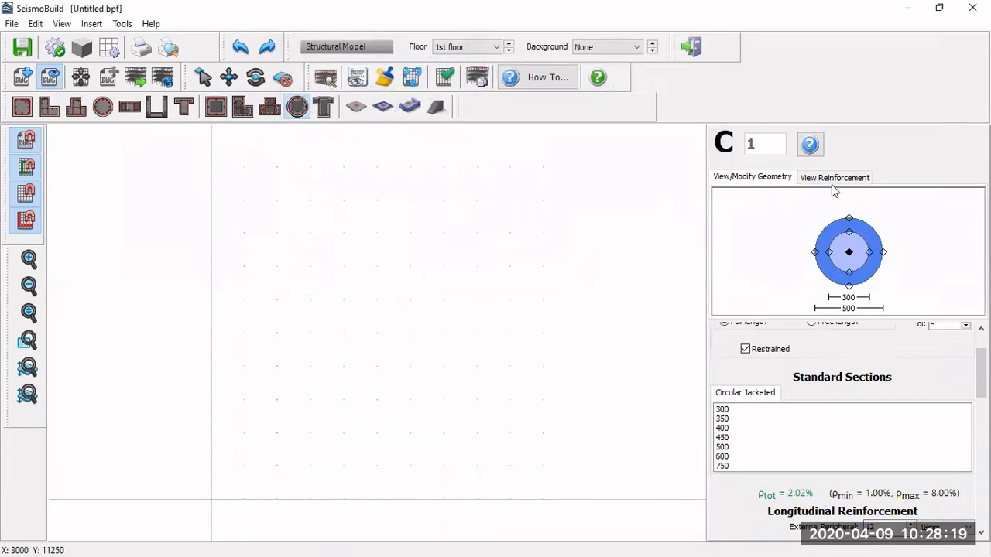
click(835, 179)
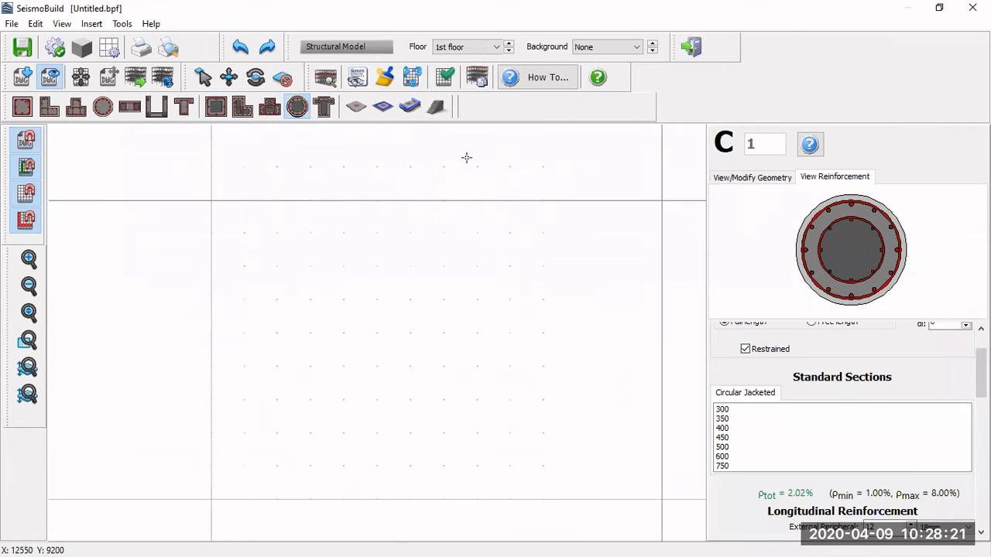
click(328, 108)
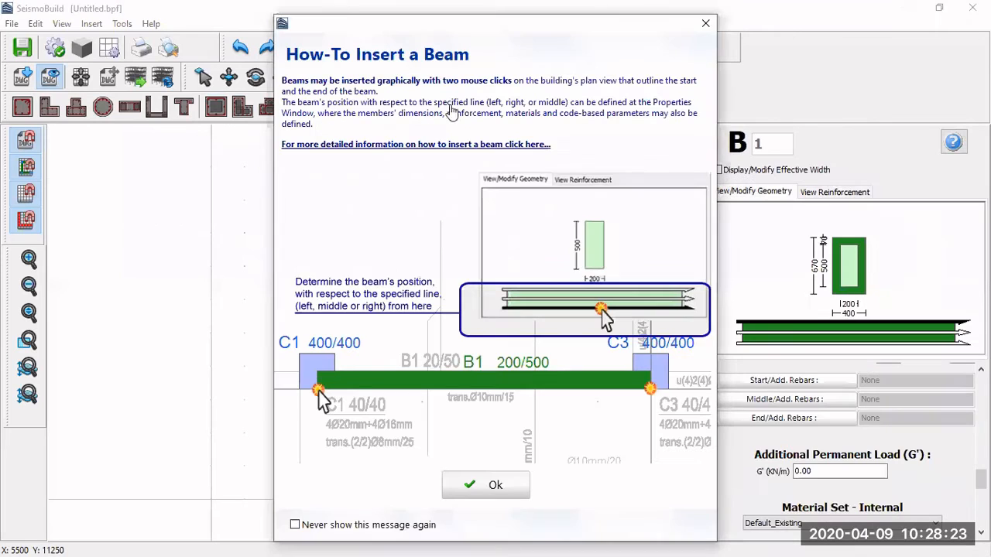
click(706, 23)
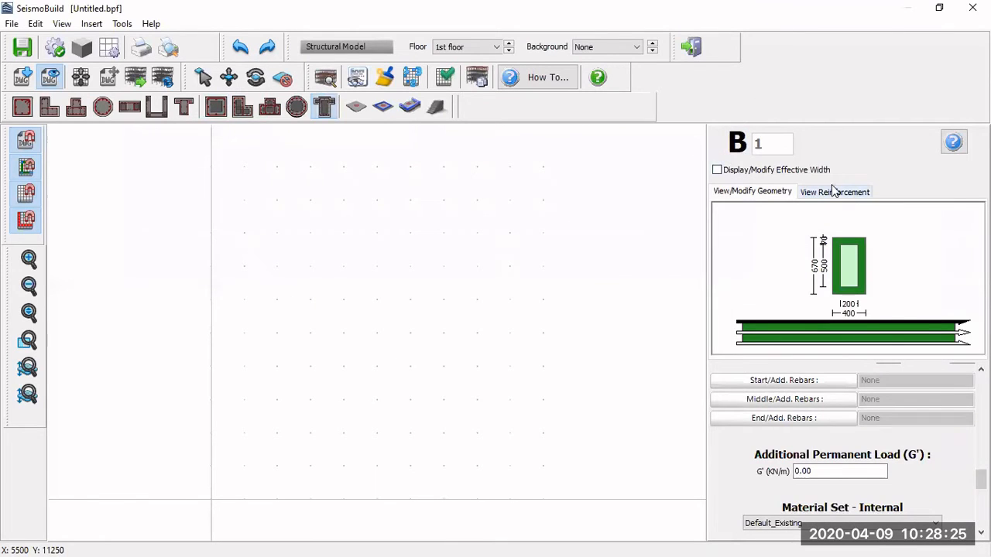
click(832, 191)
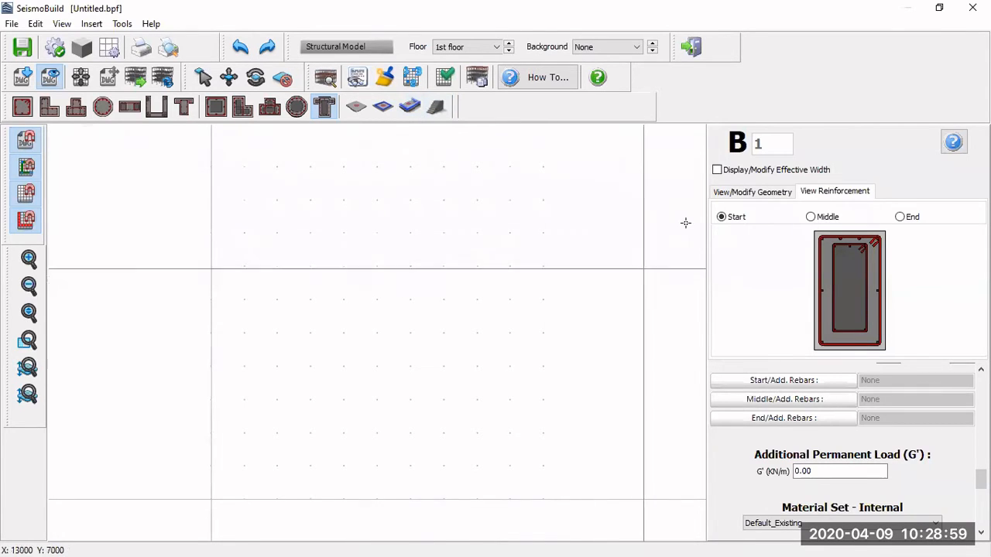
click(204, 78)
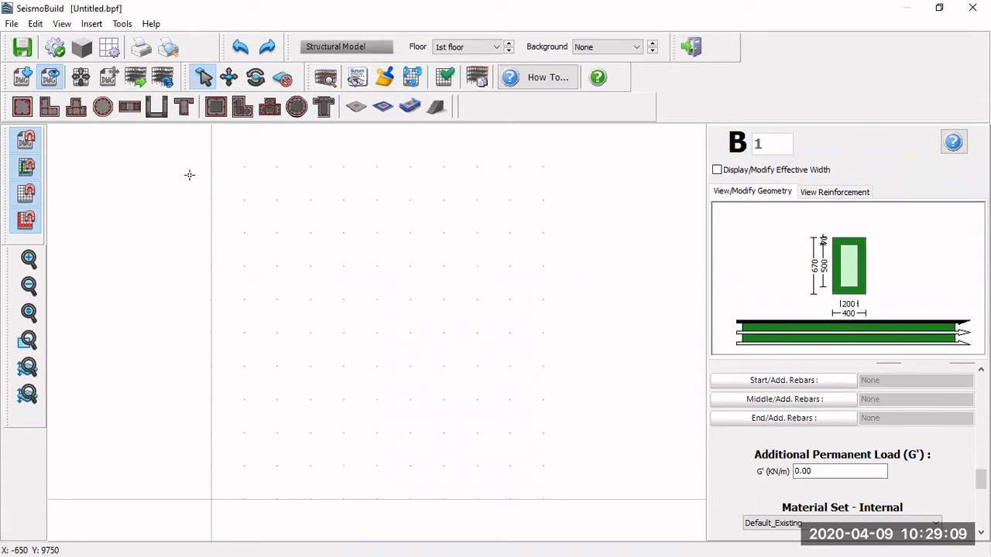
Import the Floor 1 drawing from the CAD Drawings folder, with units in m and the drawing moved to 0,0.
click(22, 79)
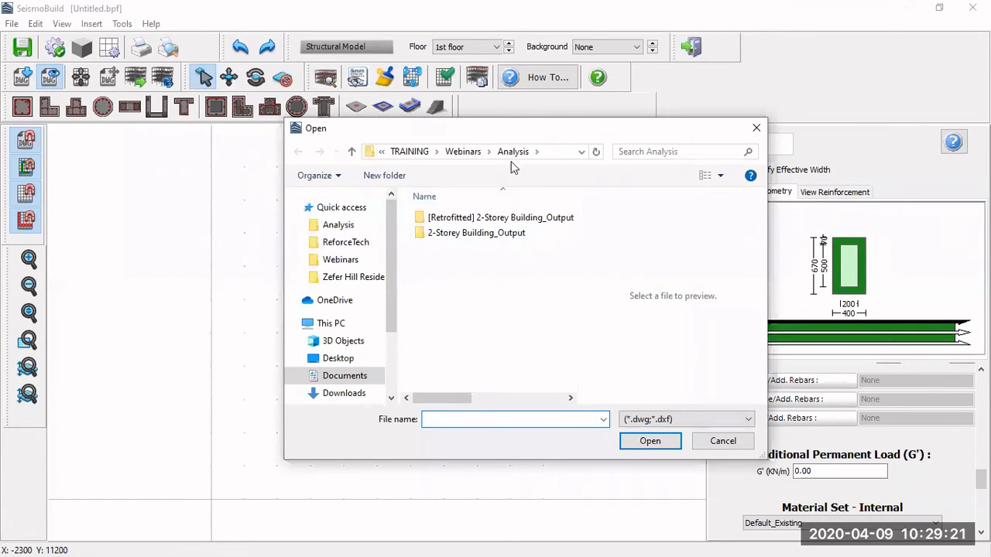
click(464, 157)
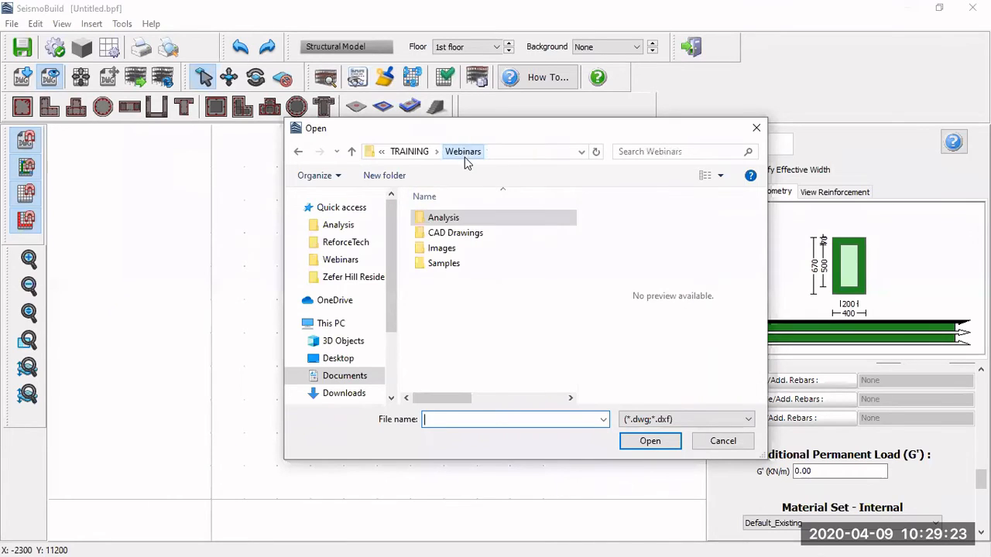
double_click(458, 233)
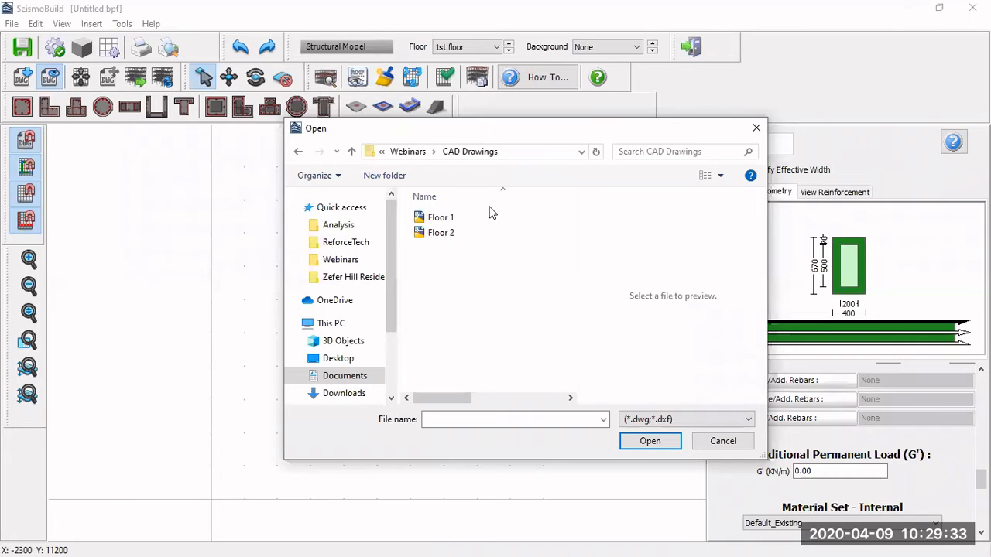
click(454, 218)
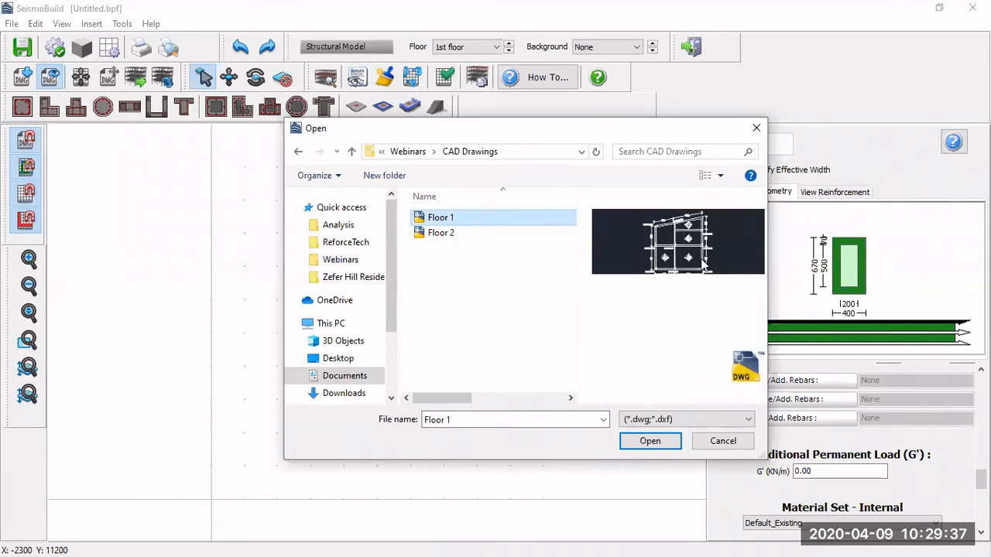
click(649, 442)
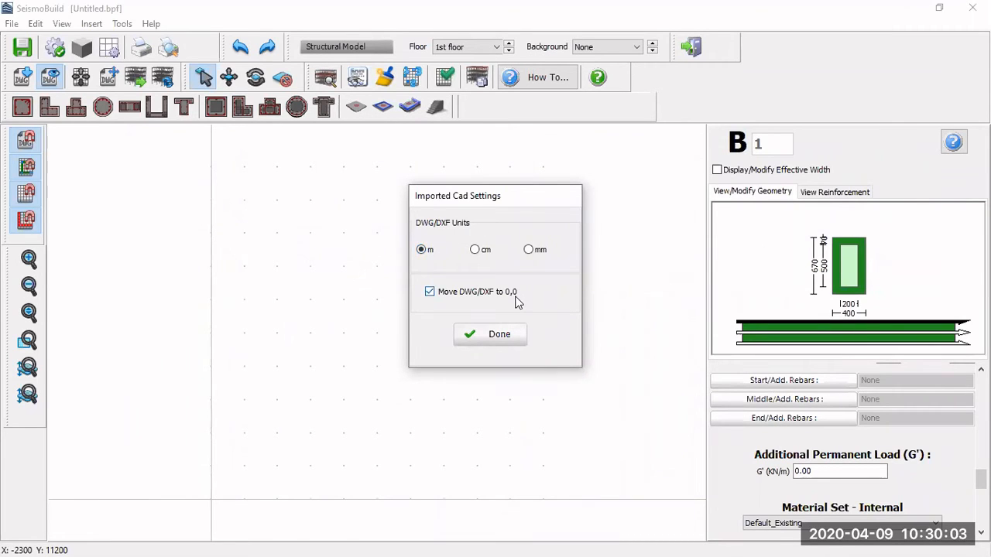
click(499, 334)
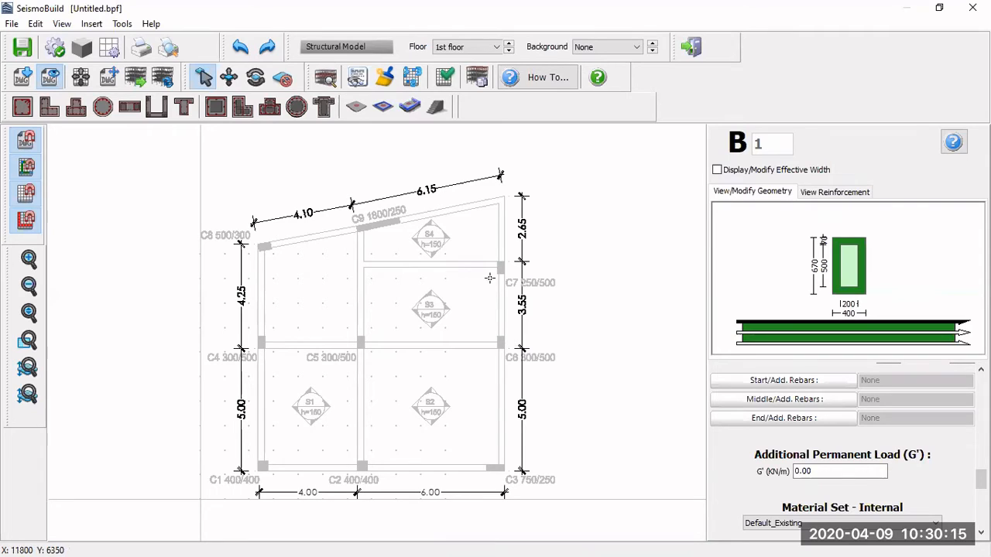
Toggle the imported floor plan's visibility off and on, leaving it shown.
click(49, 80)
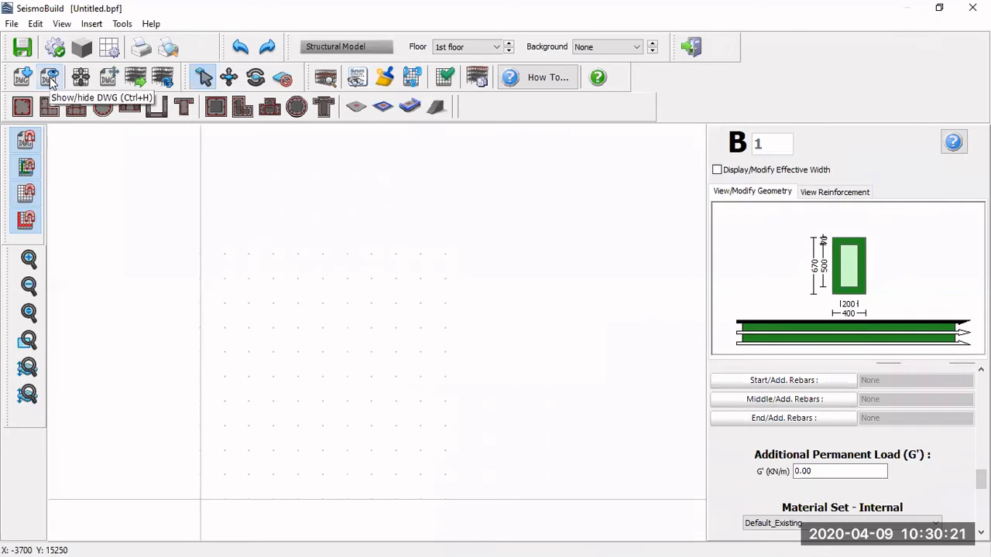
click(50, 80)
click(49, 81)
click(49, 80)
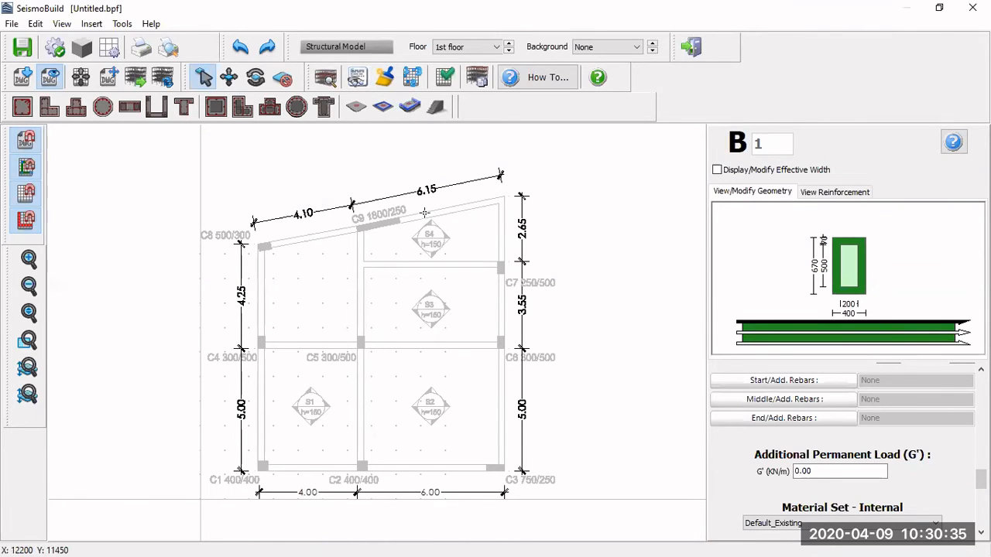
Start inserting a rectangular column, check its section reinforcement, and assign the standard square section 400x400.
click(19, 109)
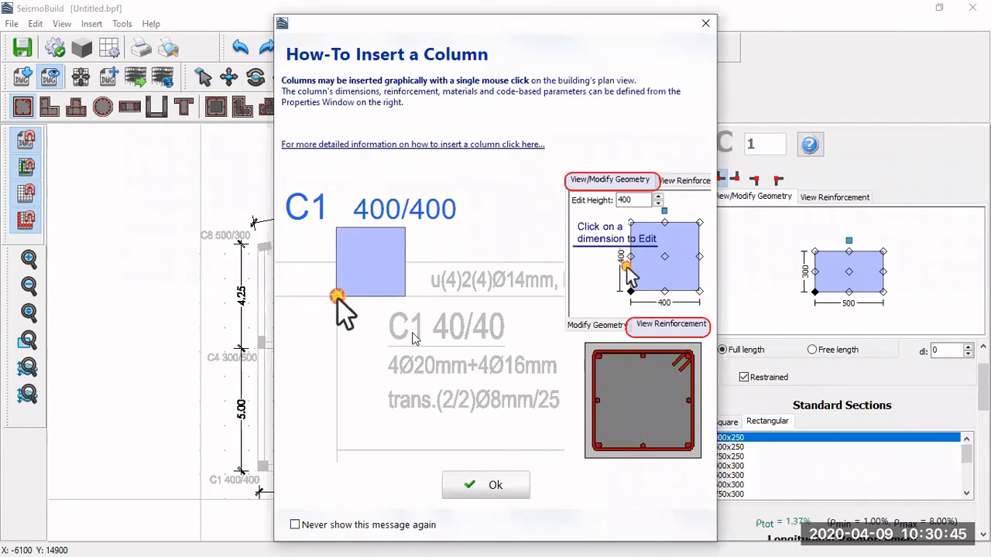
click(493, 486)
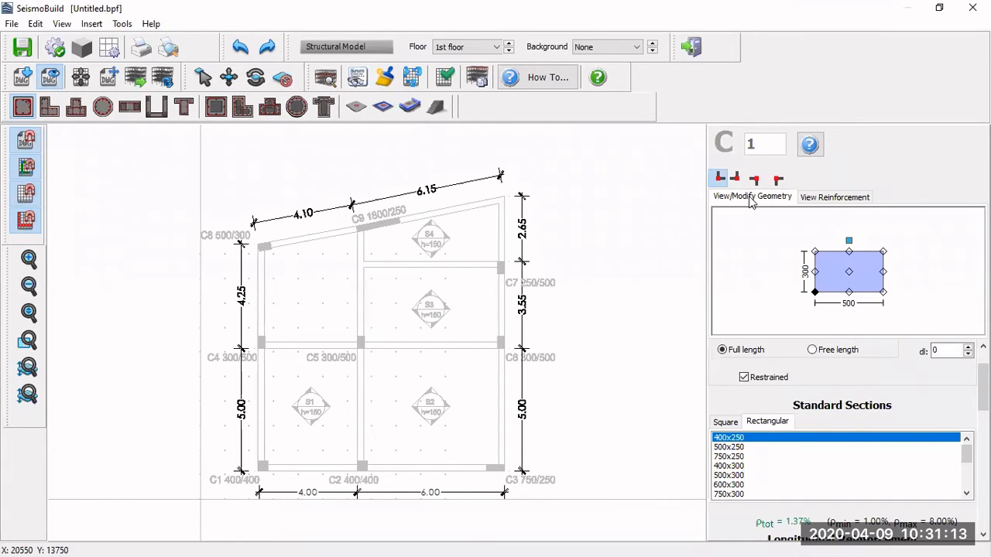
click(839, 199)
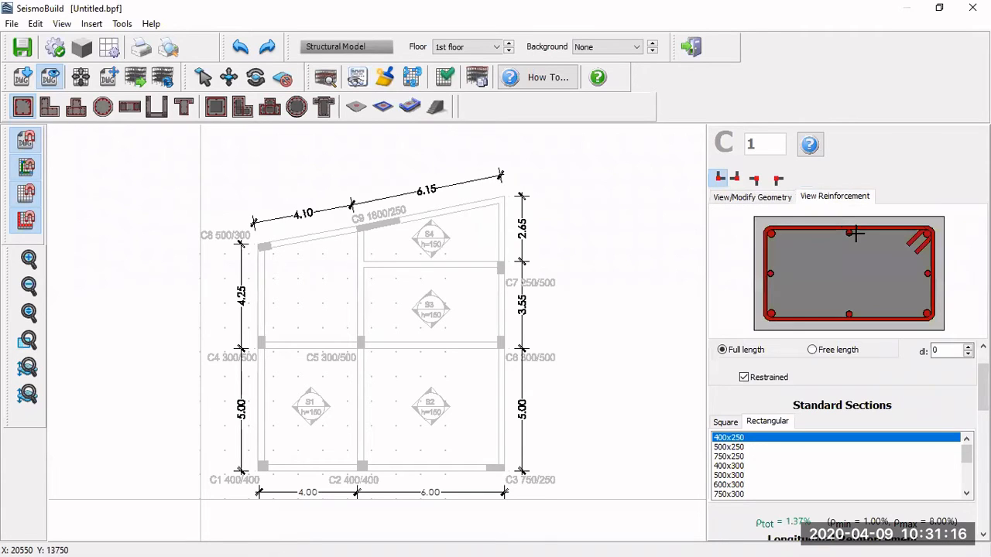
click(782, 203)
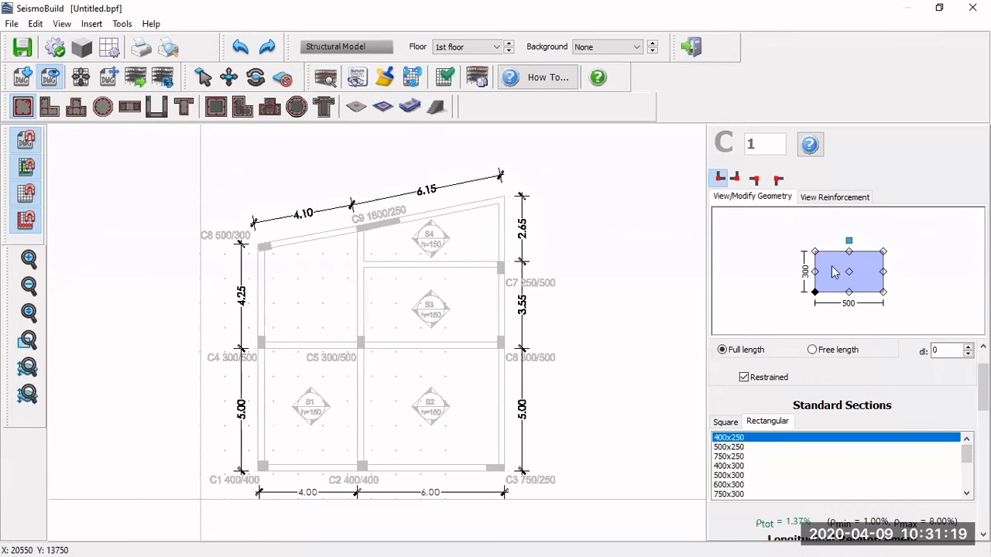
scroll(240, 510, up, 2)
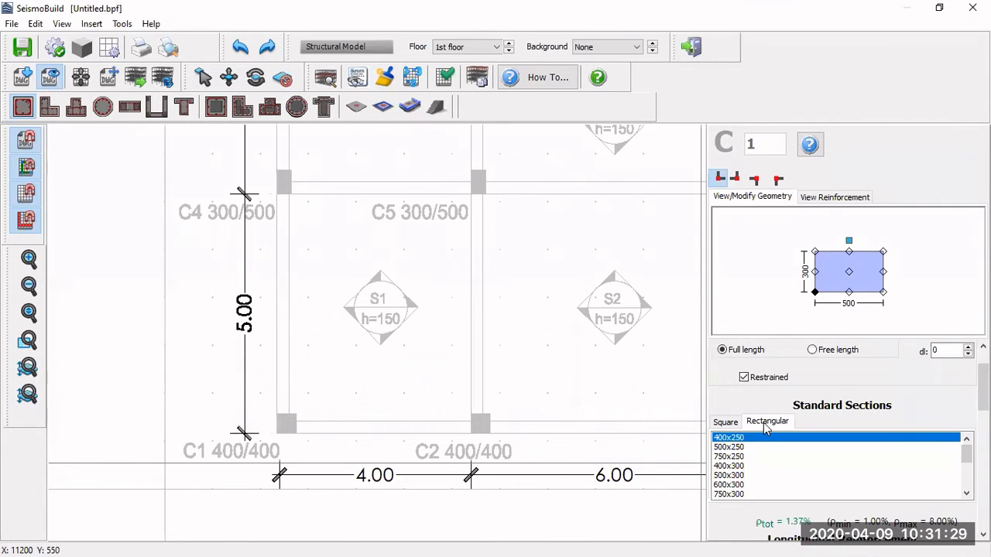
click(731, 423)
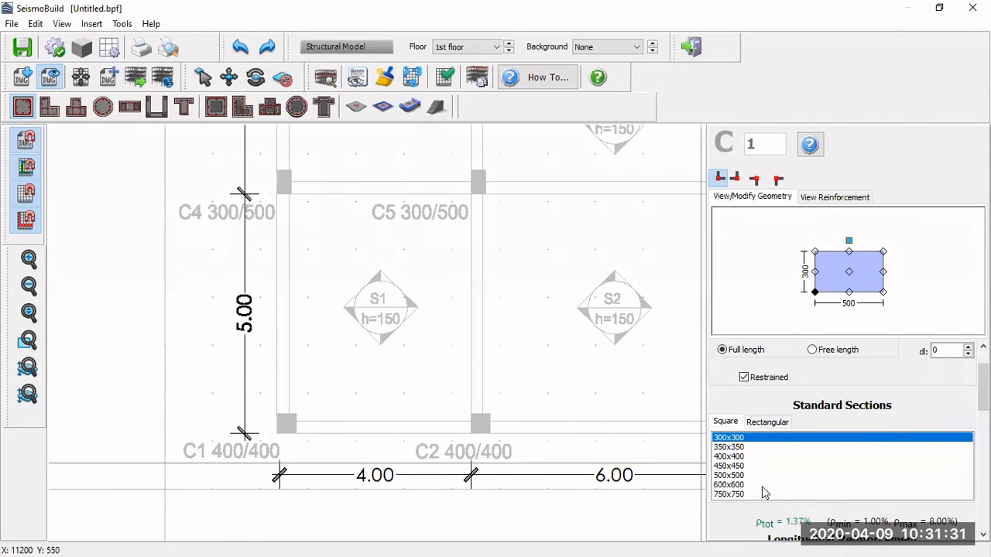
click(741, 456)
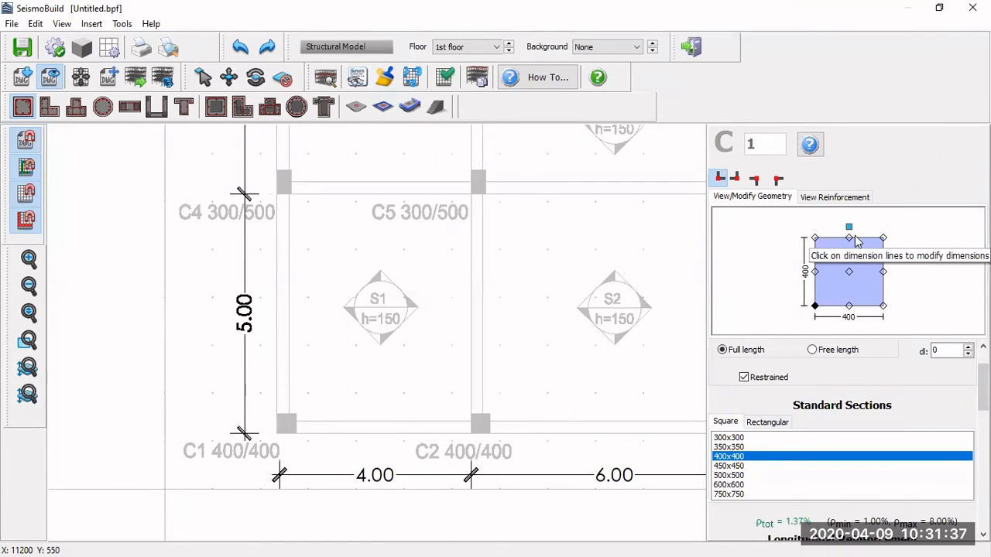
Try a width of 600 mm for the column section, and restore the standard square section 400x400.
click(851, 318)
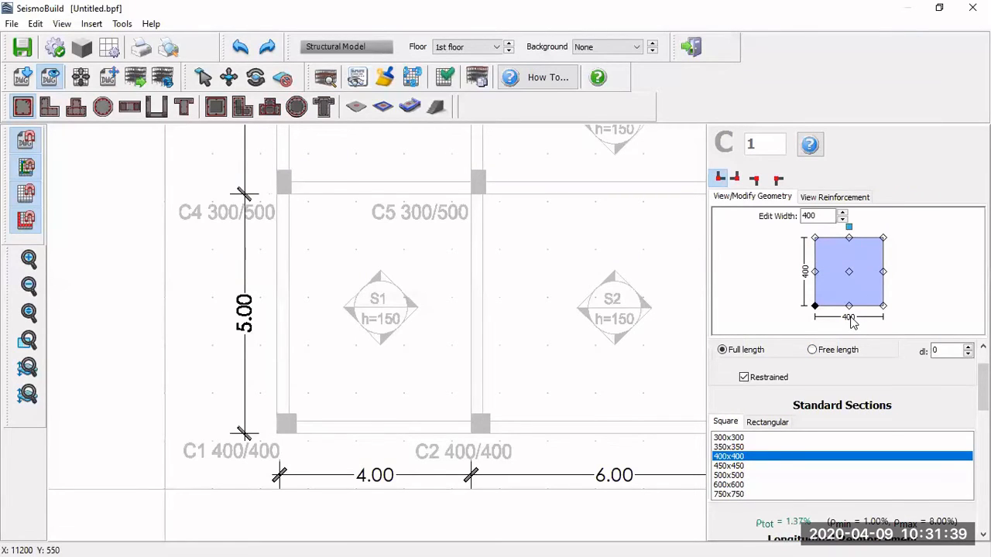
drag(822, 216, 793, 220)
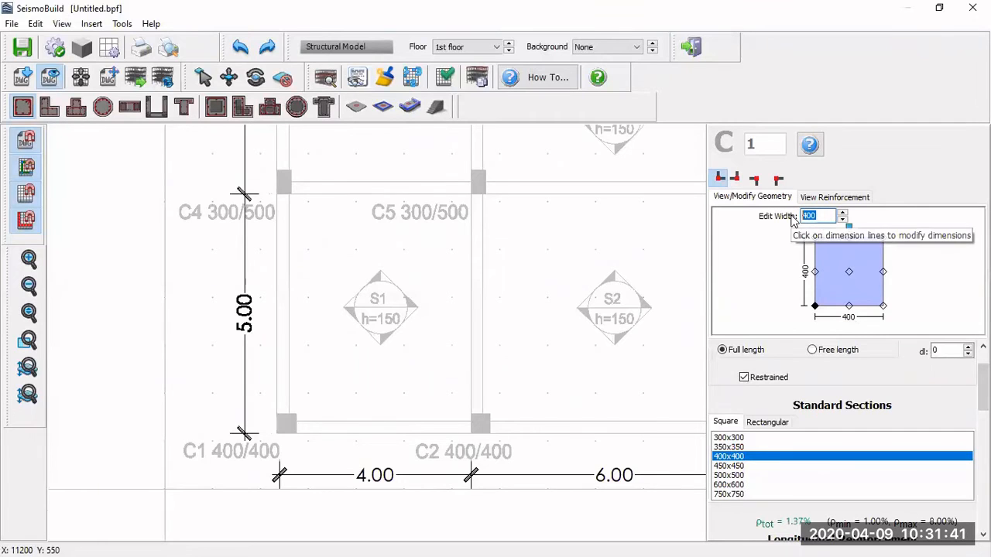
text(600)
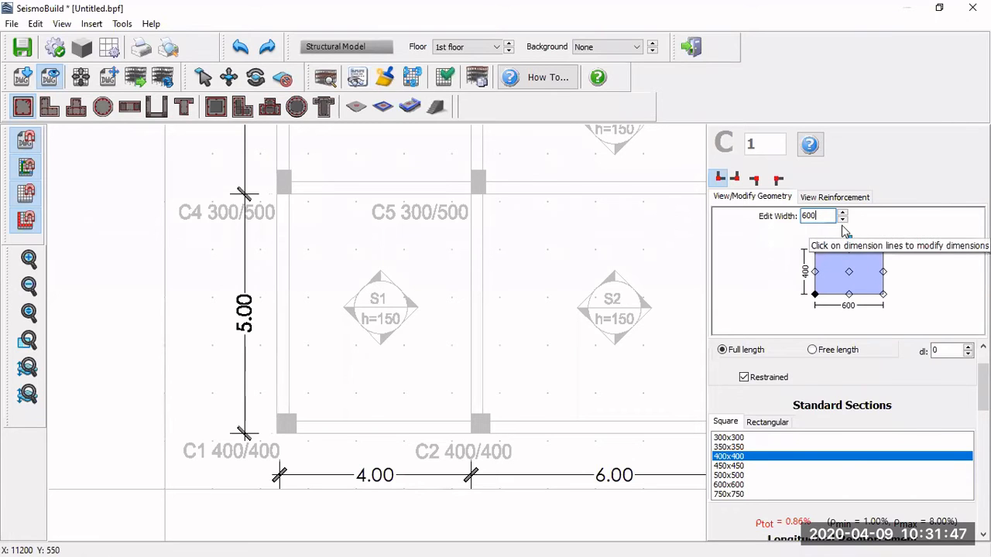
click(766, 424)
click(725, 425)
click(741, 457)
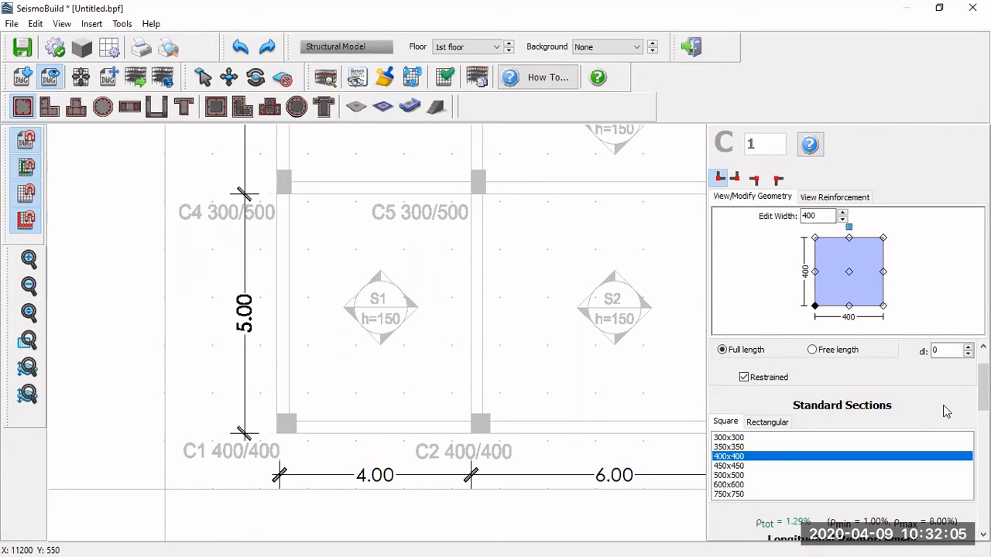
Set the restrained column's foundation top level to -1000 mm.
click(743, 378)
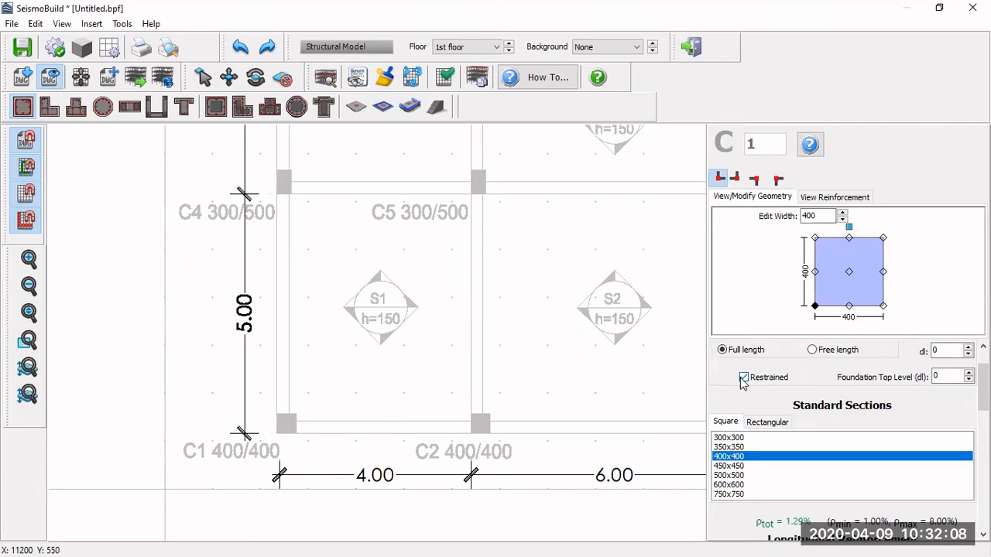
double_click(945, 374)
text(-1000)
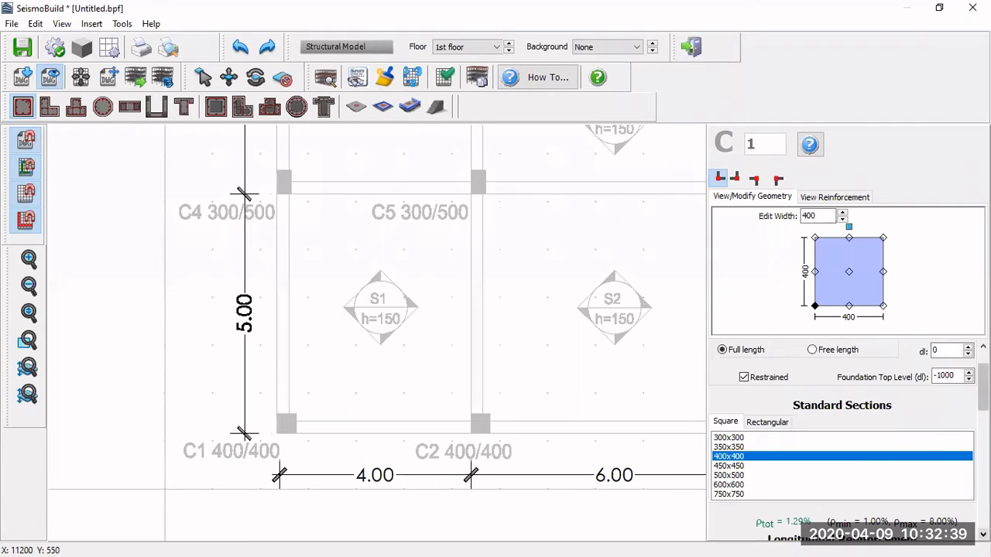
Set the column's longitudinal corner reinforcement to four 18 mm bars.
click(984, 534)
click(983, 534)
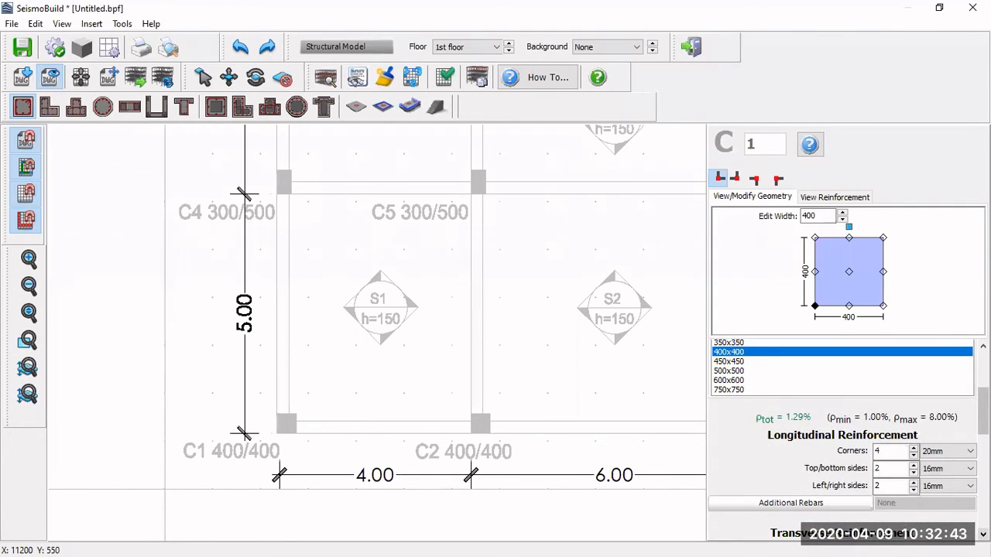
click(984, 534)
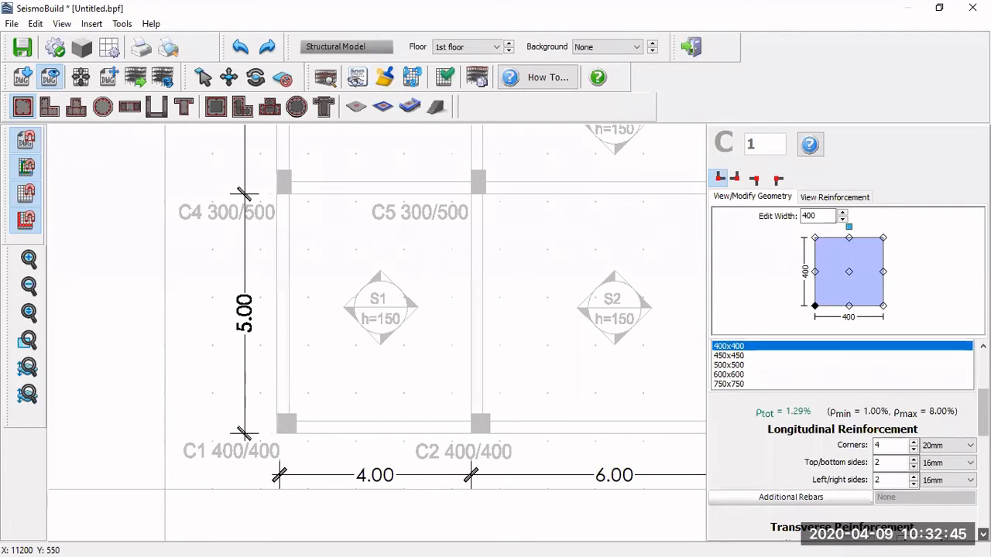
click(983, 534)
click(984, 534)
double_click(897, 434)
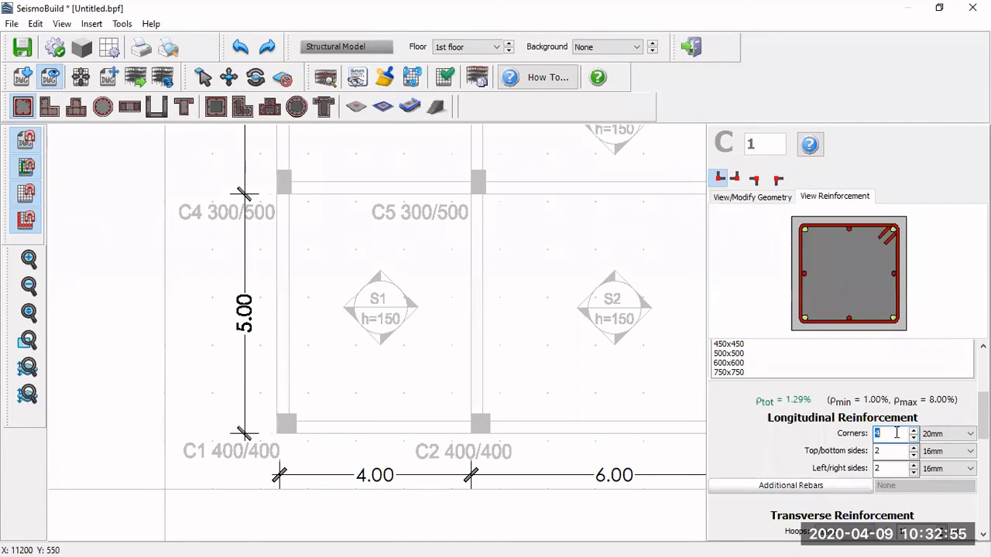
click(915, 438)
click(948, 434)
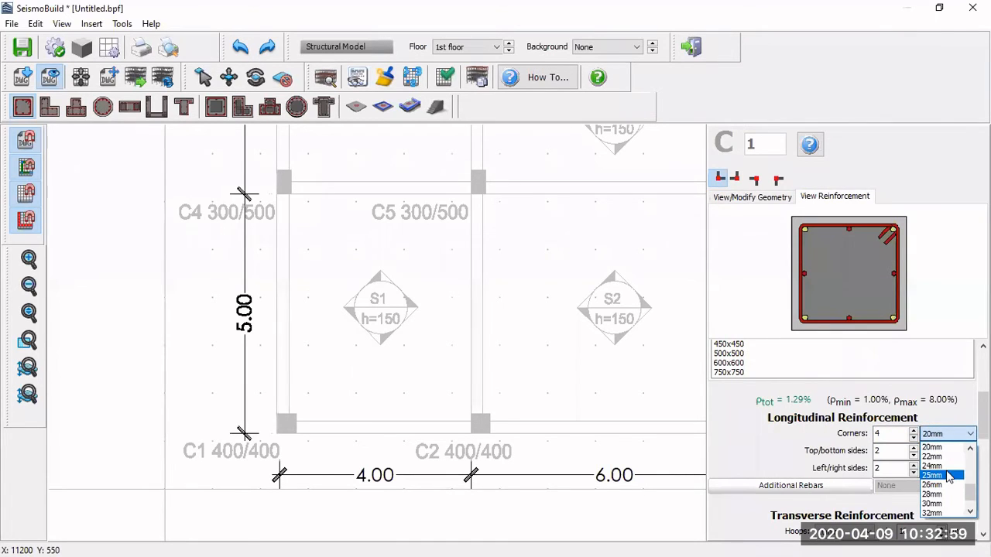
scroll(949, 477, up, 2)
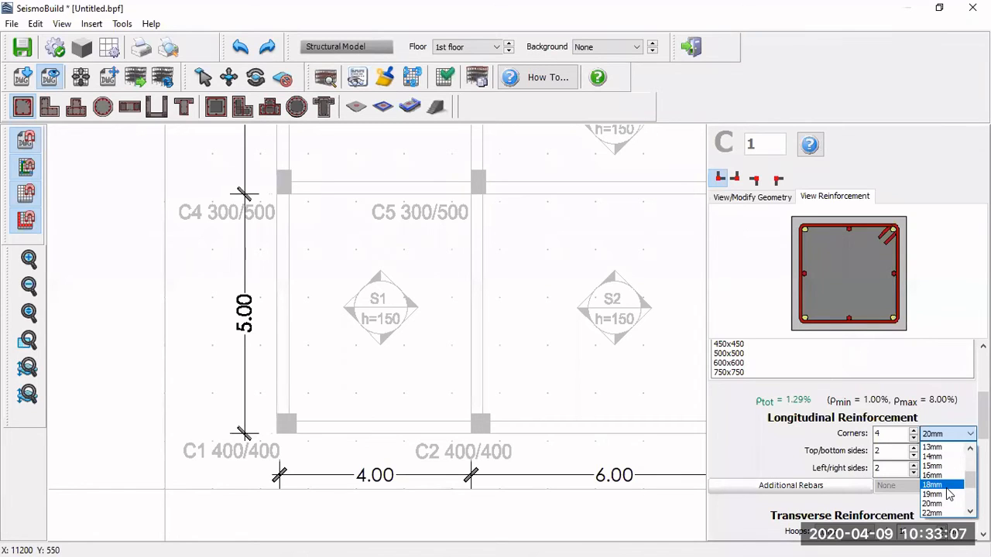
click(947, 486)
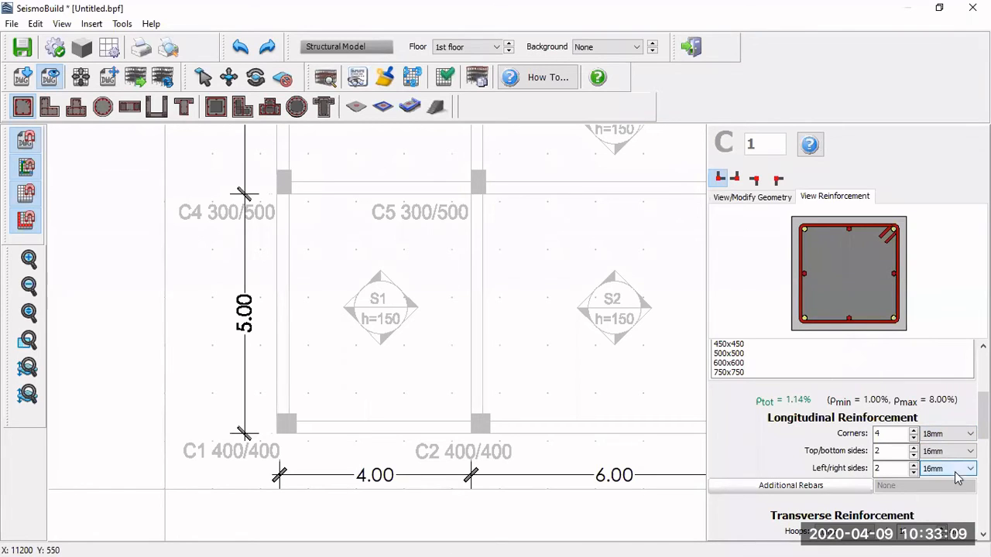
double_click(890, 435)
click(893, 435)
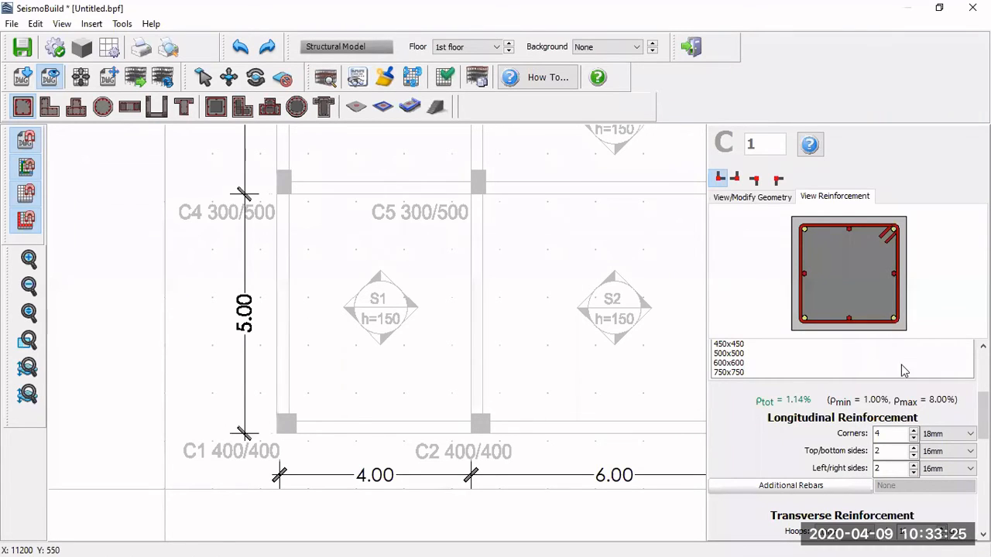
Set the longitudinal bar count to 0 on both the top/bottom and left/right sides of the column section.
double_click(913, 456)
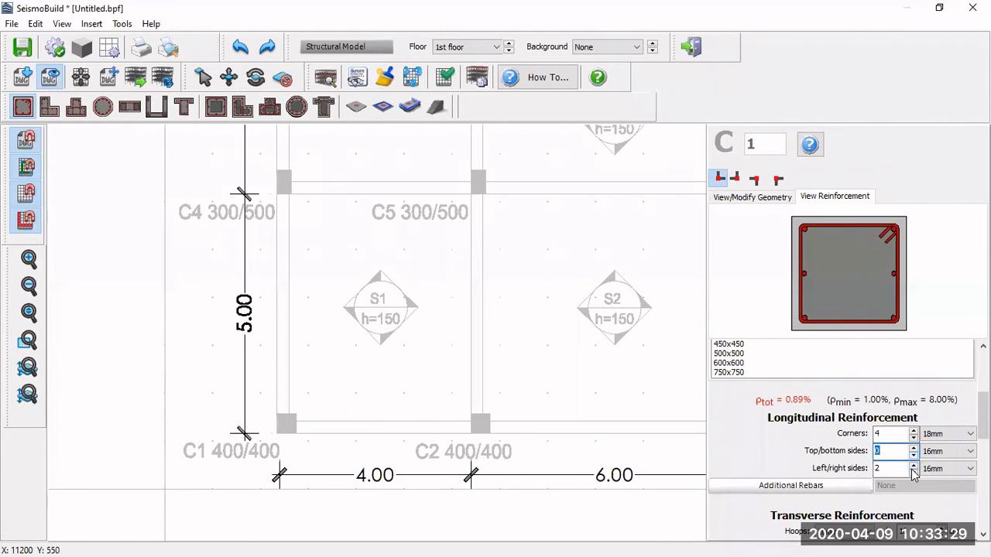
double_click(914, 473)
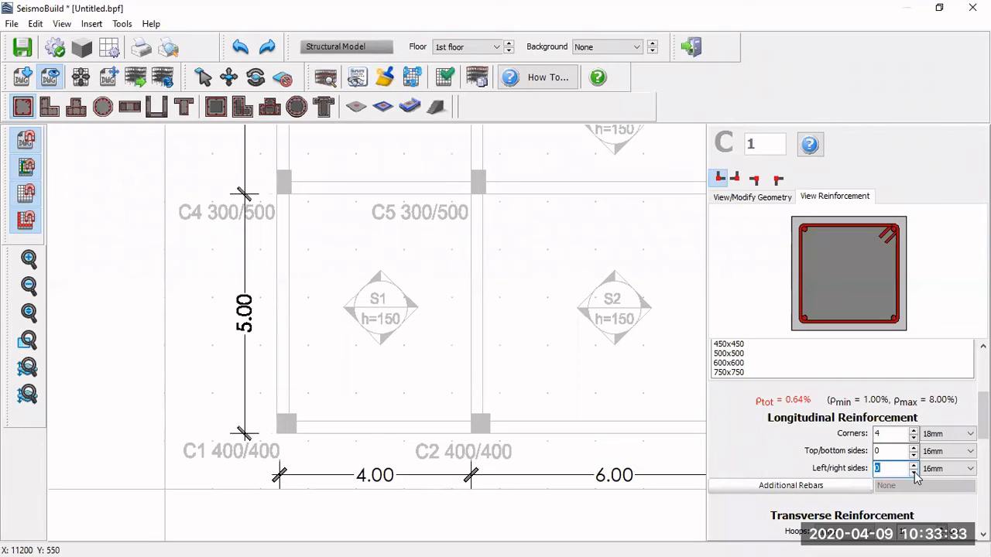
Set the column's transverse reinforcement to 8 mm hoops at 20 cm spacing.
scroll(728, 452, down, 1)
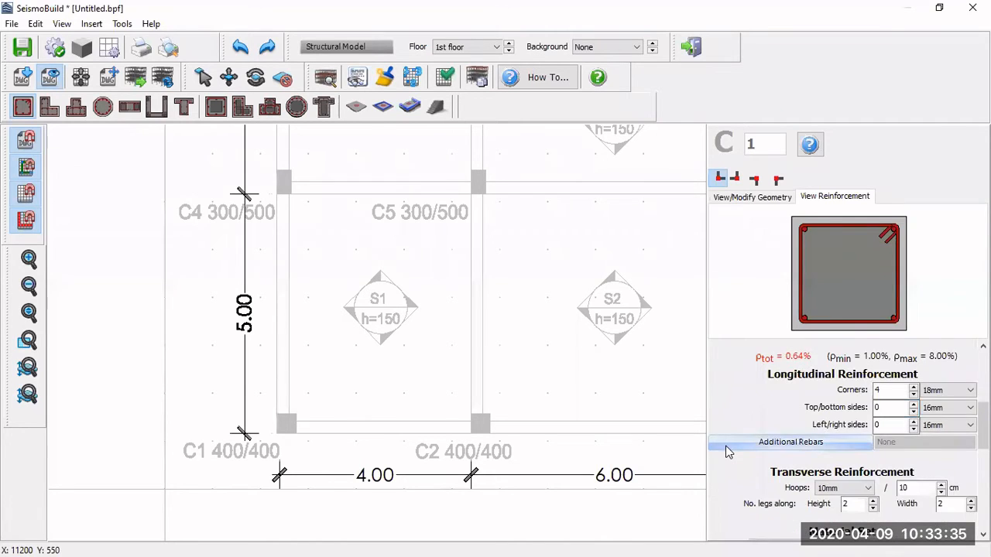
scroll(727, 451, down, 2)
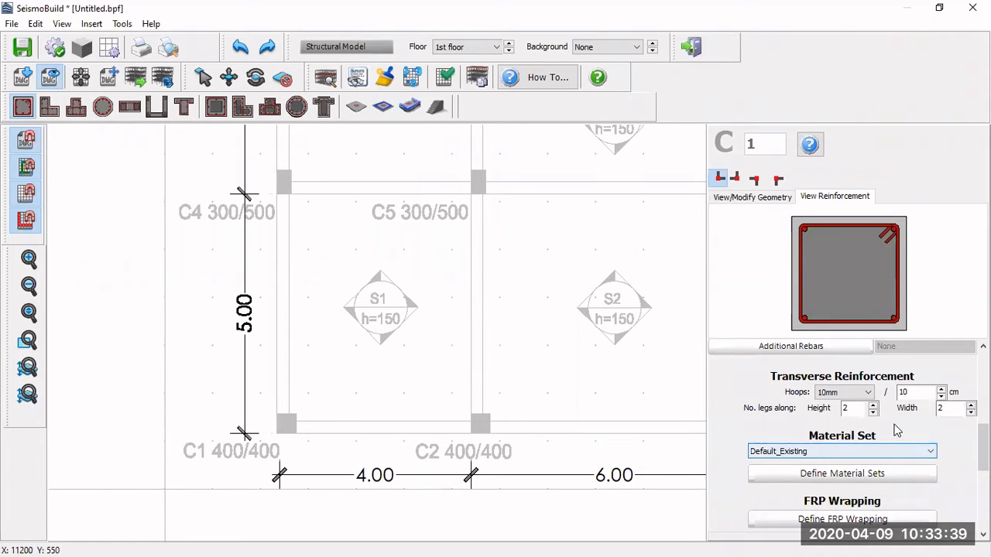
click(868, 393)
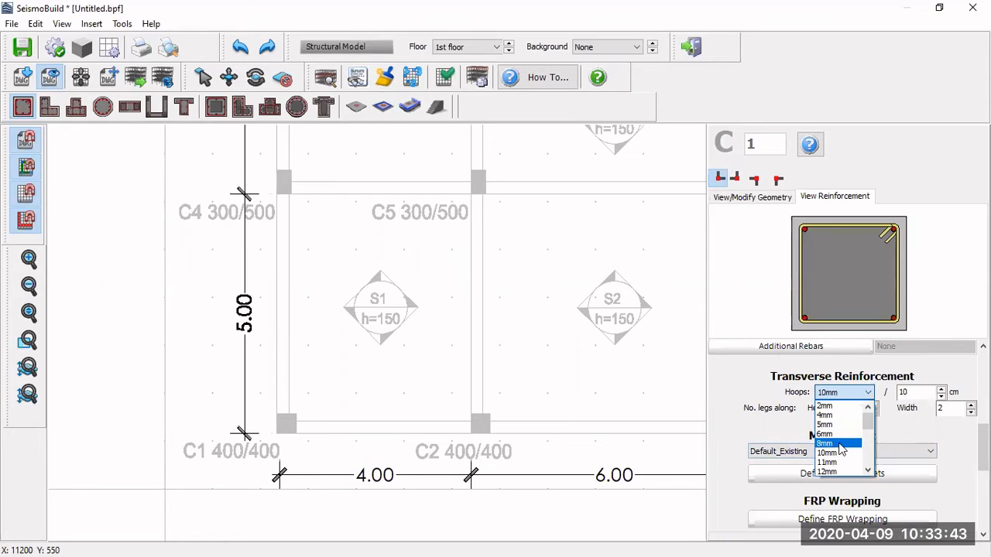
click(840, 444)
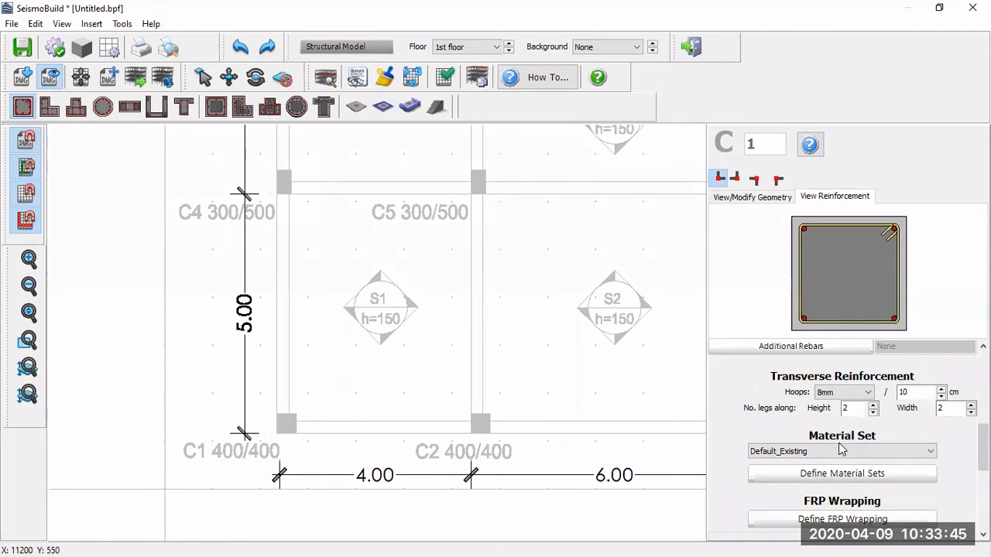
click(942, 390)
click(941, 390)
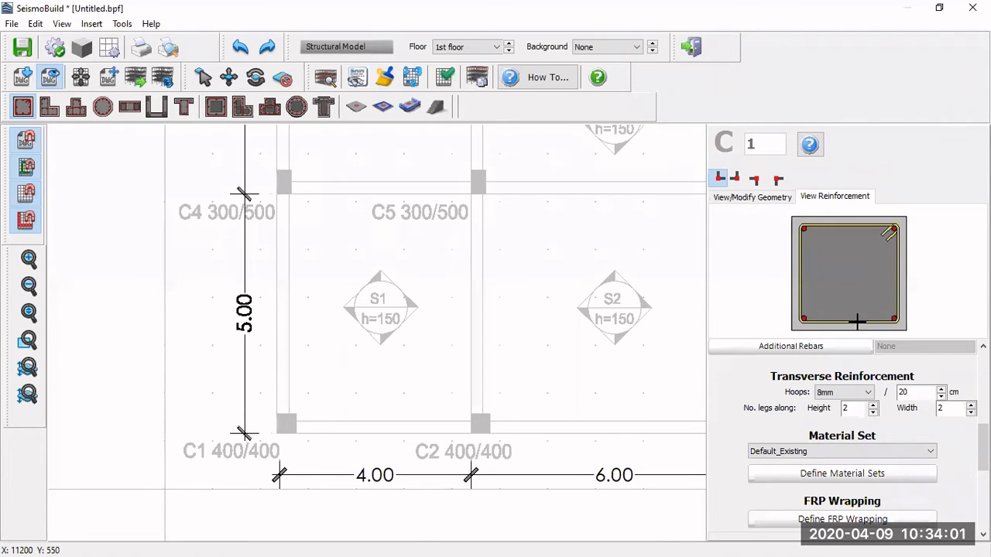
Try four hoop legs along the column's height, and restore two legs.
double_click(851, 408)
click(859, 408)
click(874, 404)
click(875, 404)
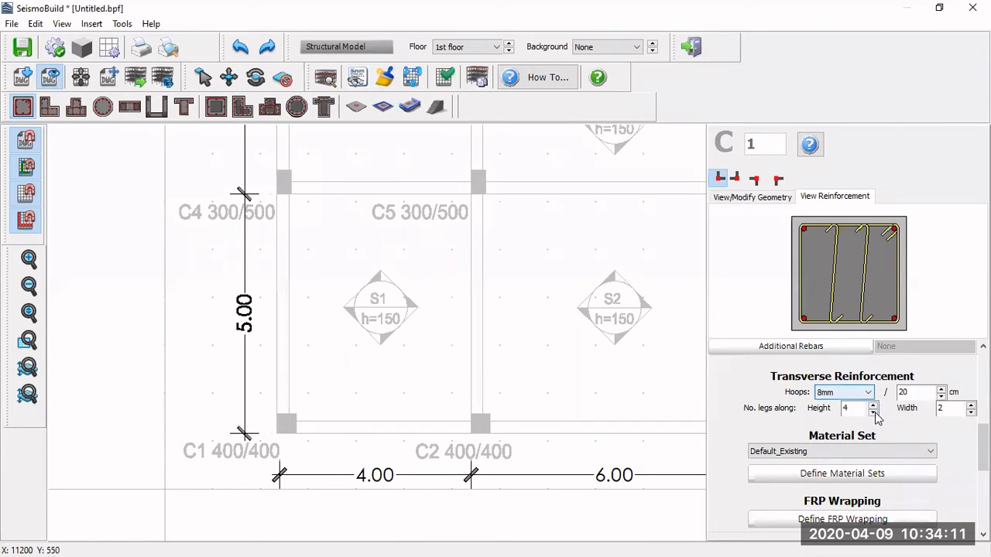
click(874, 413)
click(874, 413)
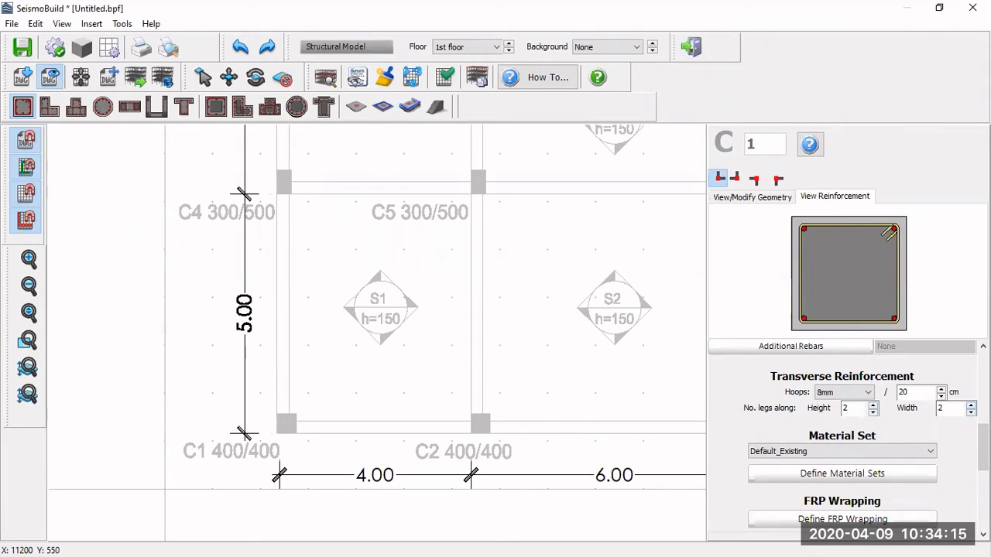
Try four hoop legs along the column's width, and restore two legs.
click(971, 405)
click(971, 405)
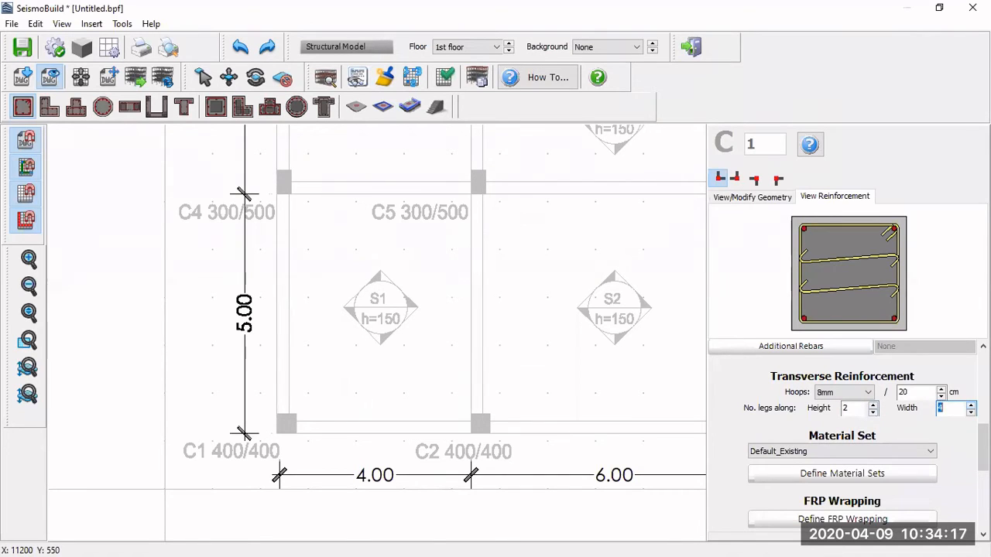
click(971, 412)
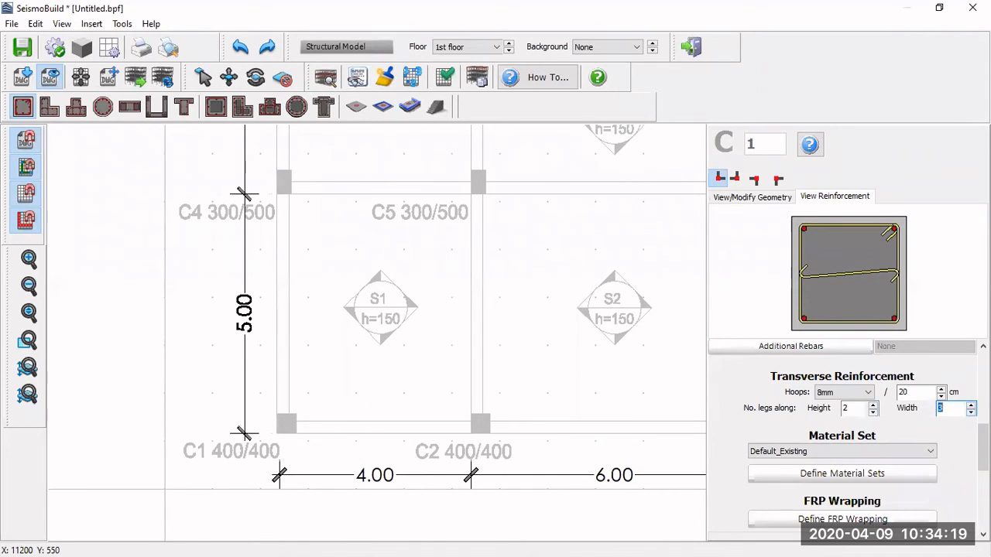
click(971, 412)
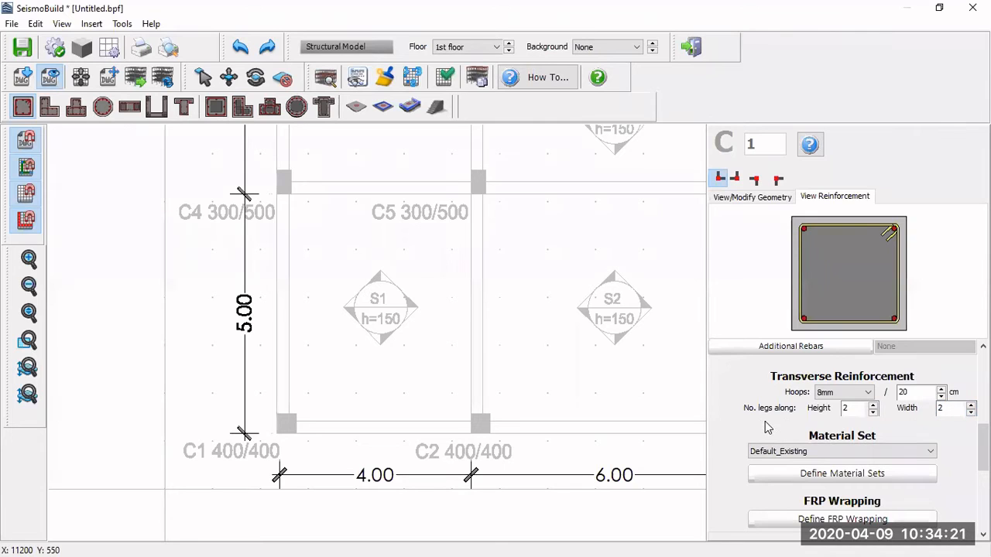
Assign the Default_Existing material set to the column.
scroll(738, 429, down, 1)
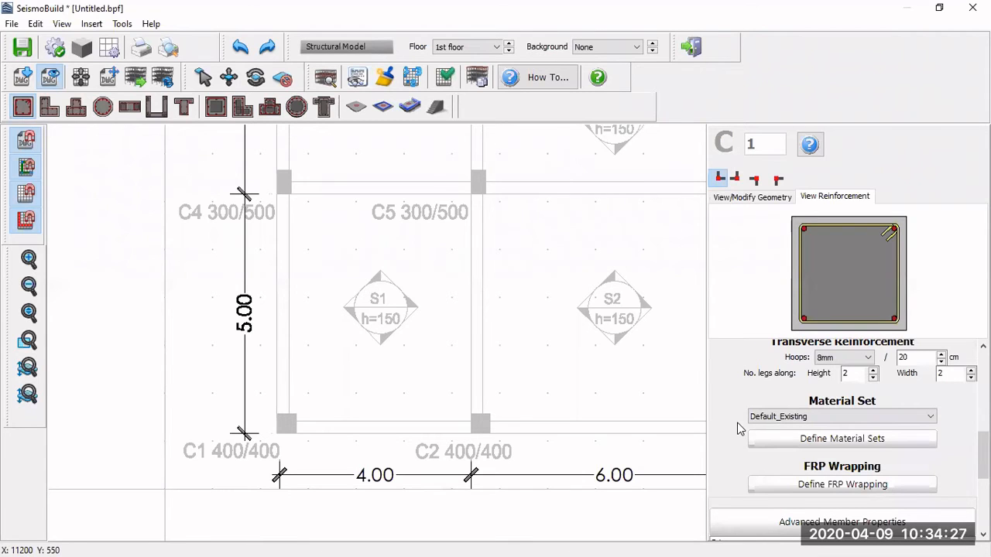
click(776, 418)
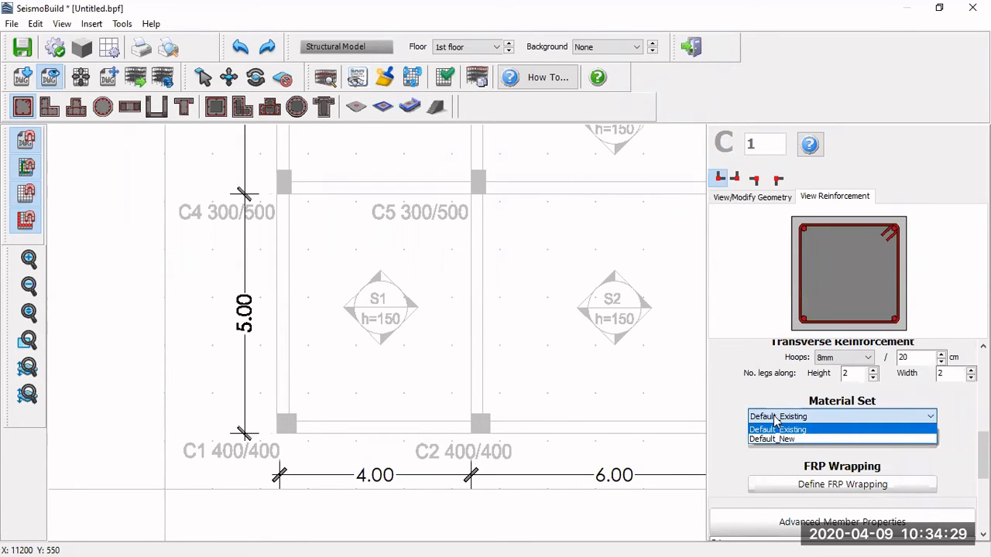
click(777, 429)
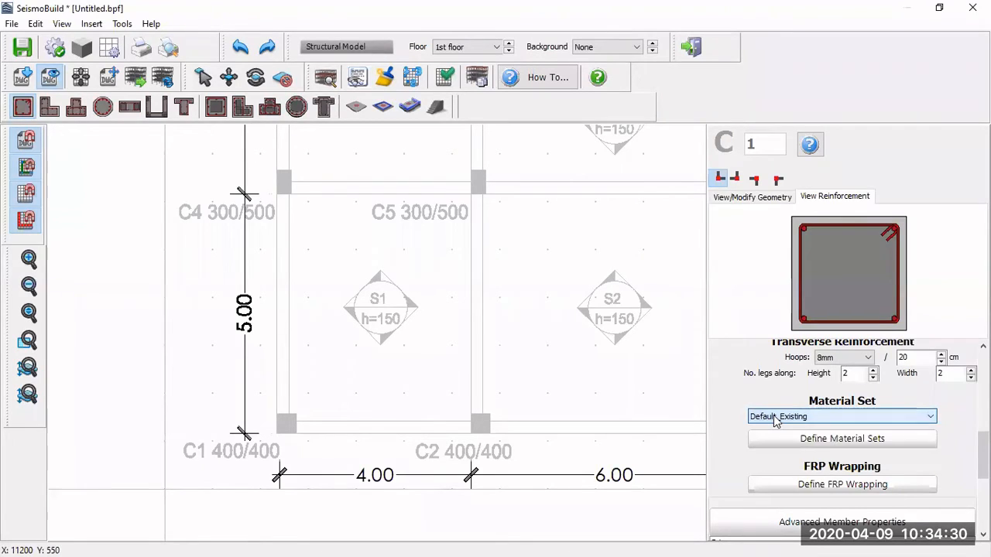
Examine the Default_Existing material set's strengths and the default concrete and steel values by construction period, cancelling without changes.
click(826, 440)
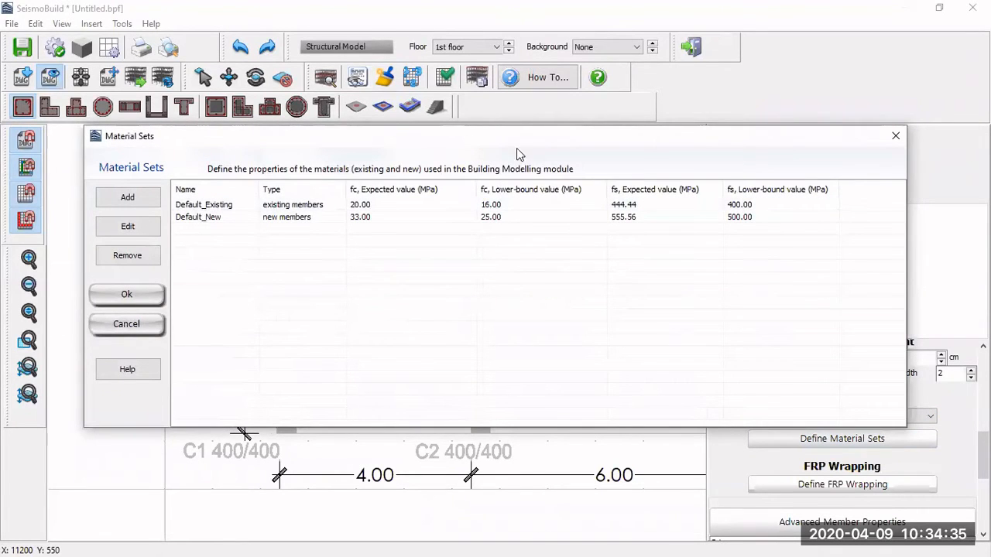
double_click(318, 207)
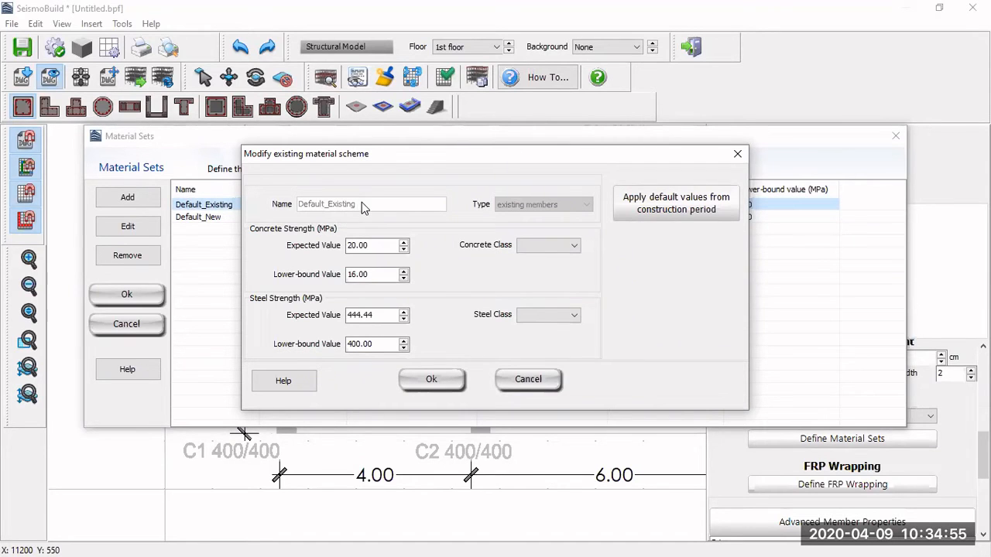
click(358, 245)
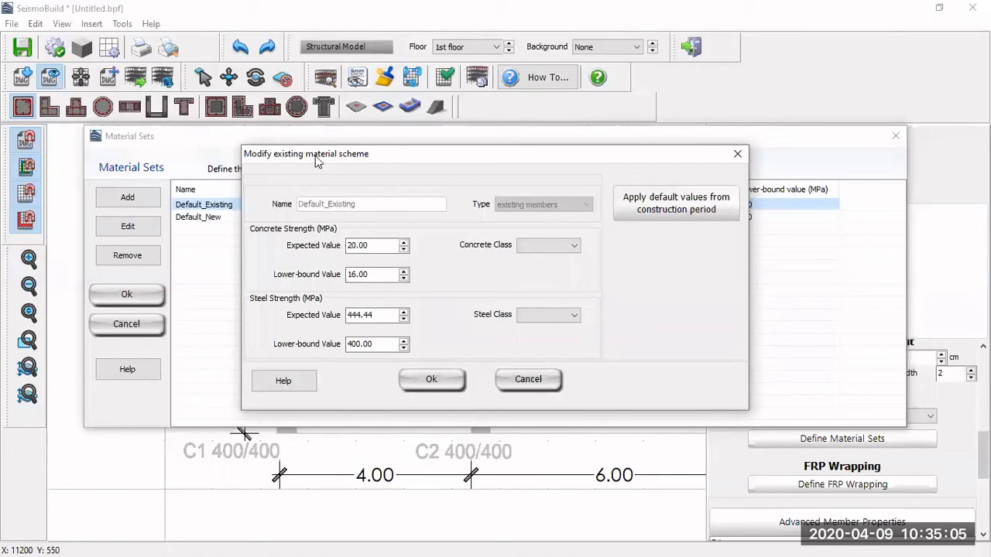
click(657, 211)
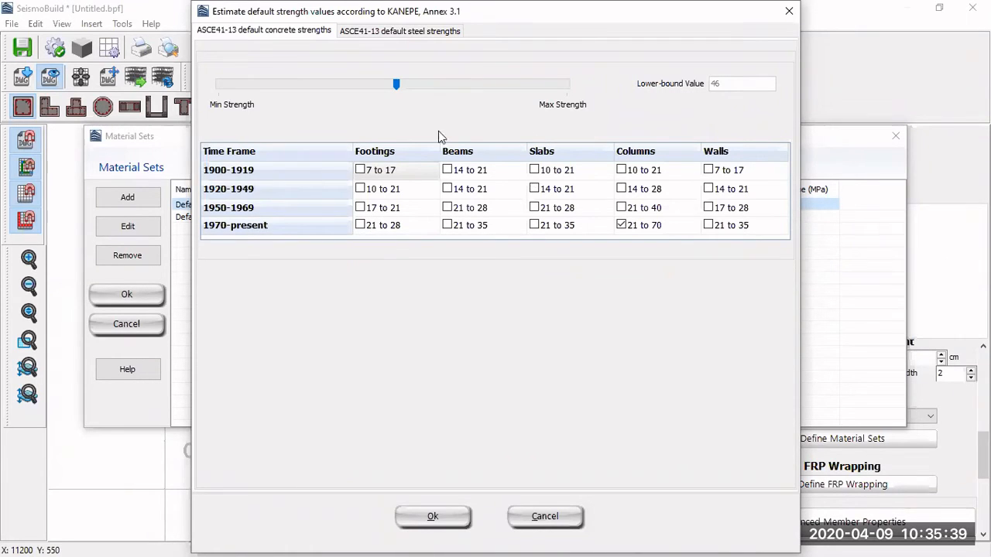
click(428, 33)
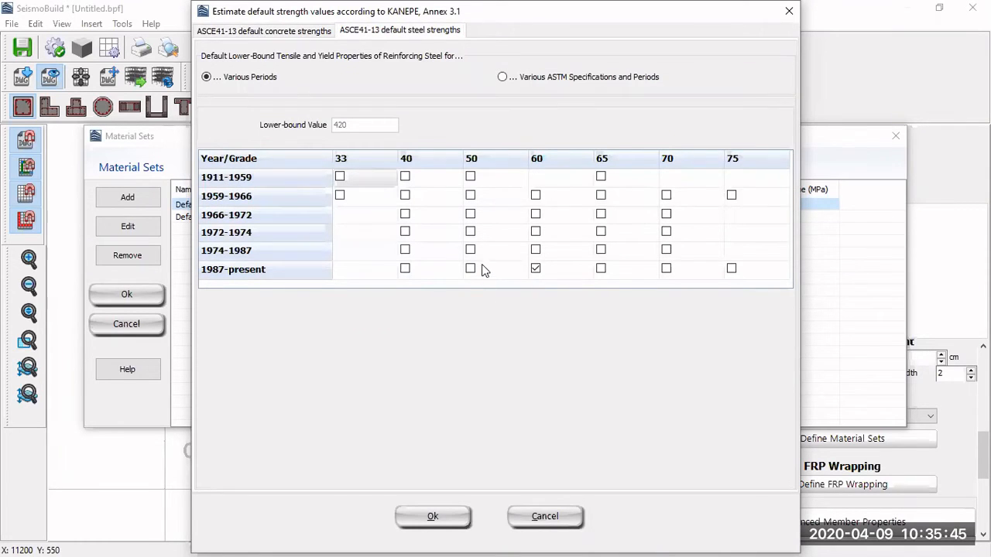
click(237, 32)
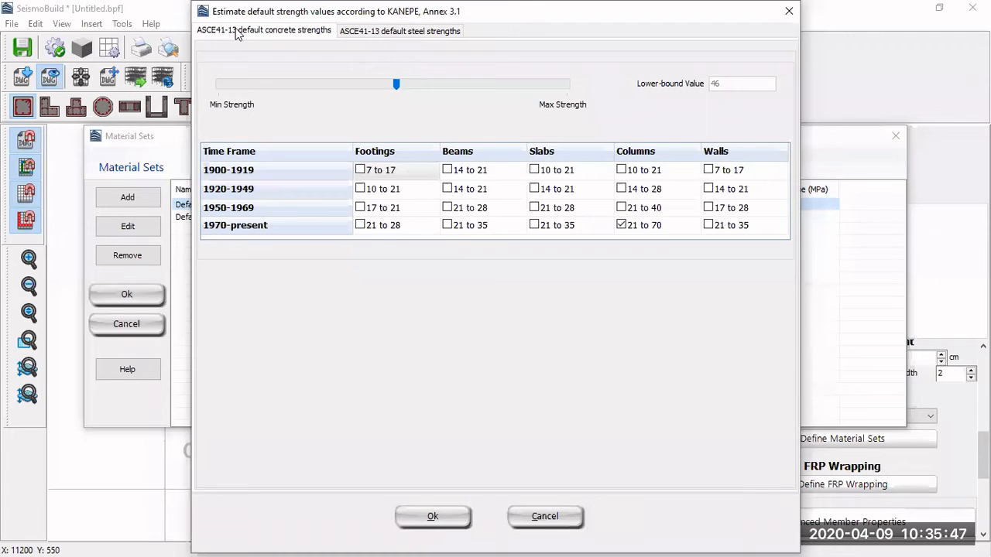
click(546, 517)
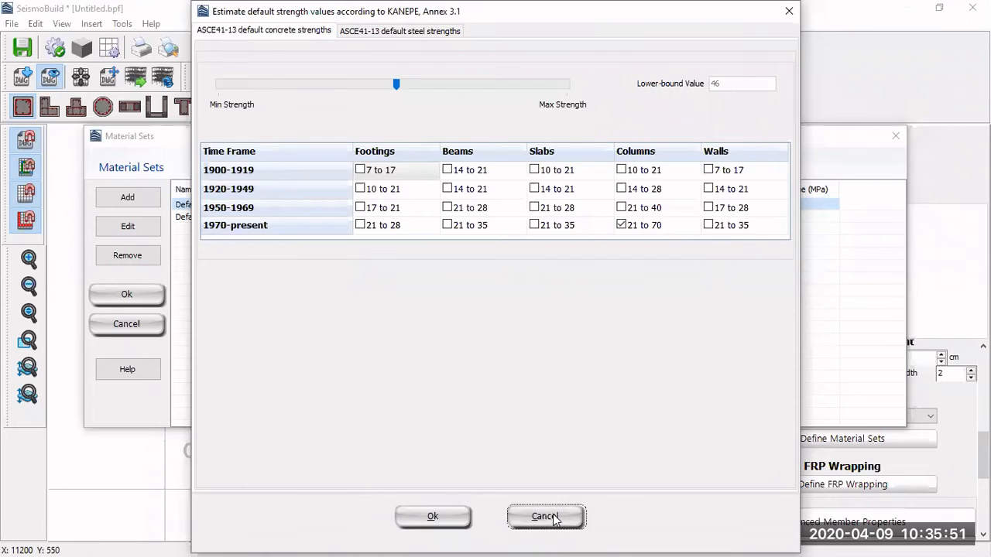
double_click(383, 203)
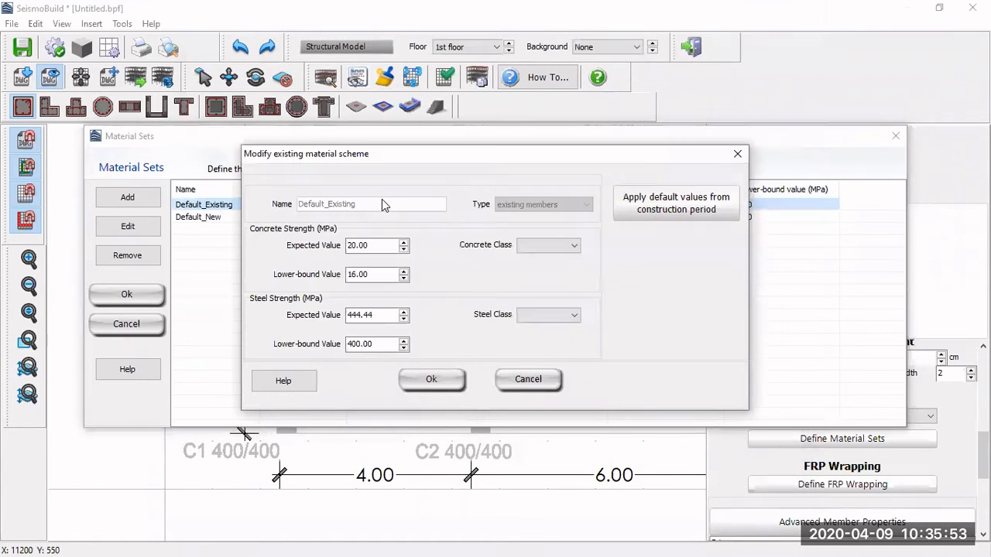
click(523, 379)
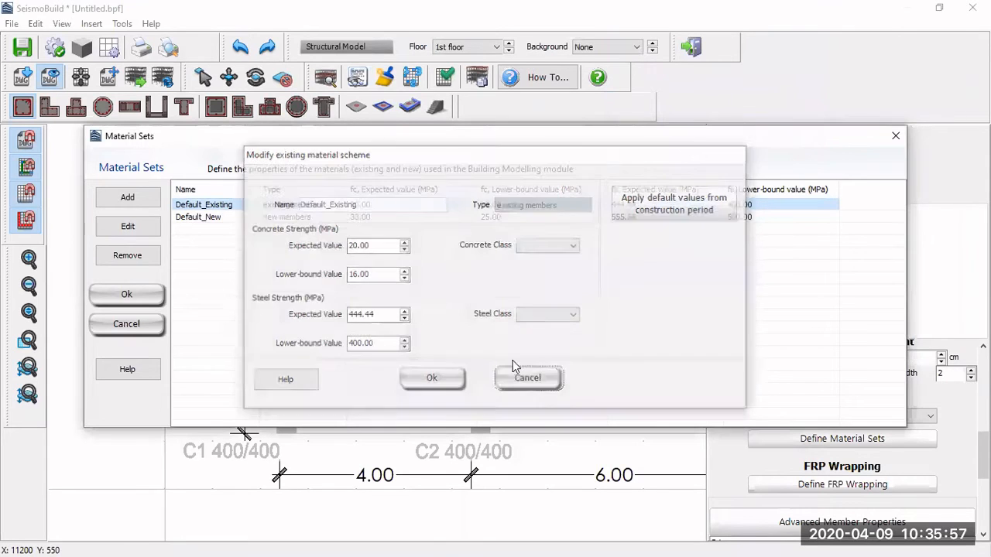
Examine the Default_New material set's concrete and steel strengths, and compare its entry with the existing members' set.
double_click(220, 218)
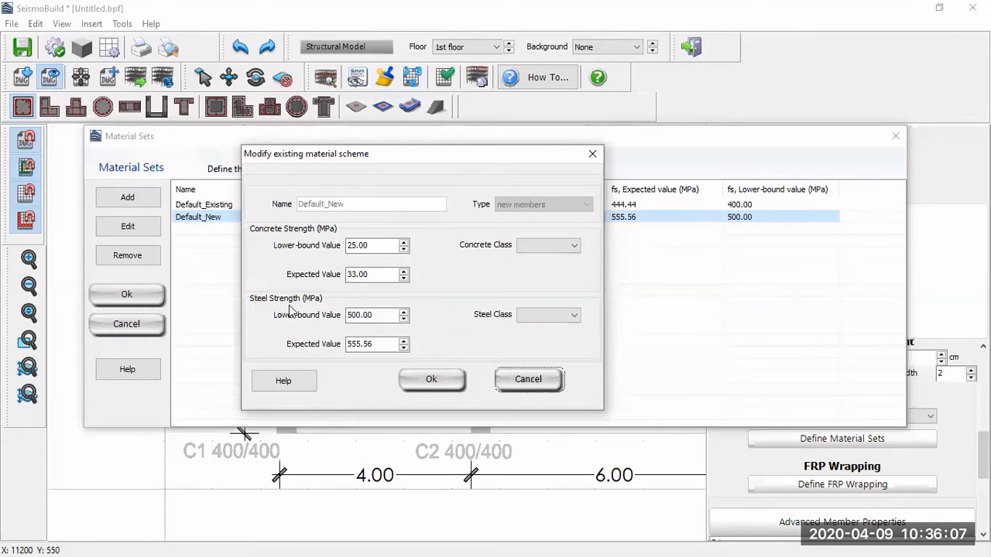
click(527, 380)
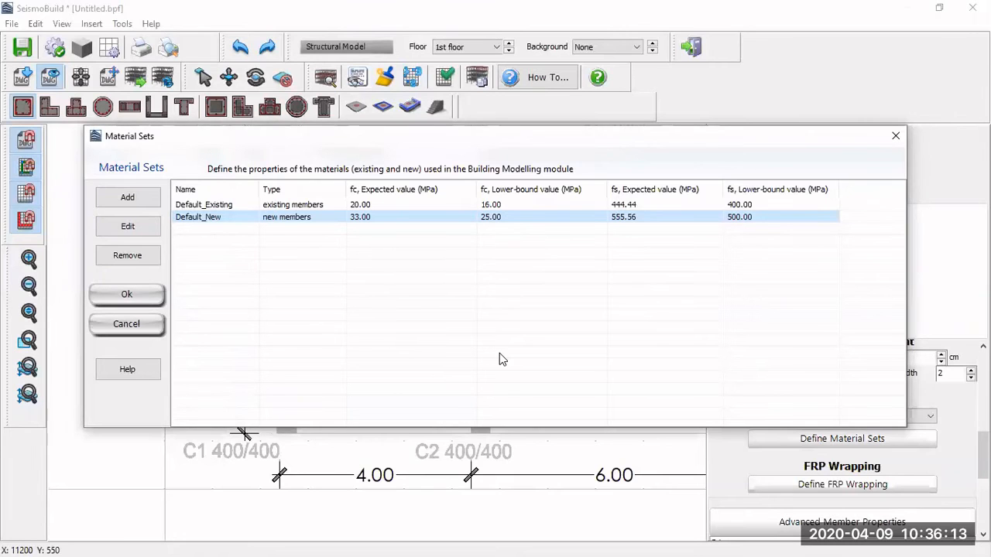
click(296, 208)
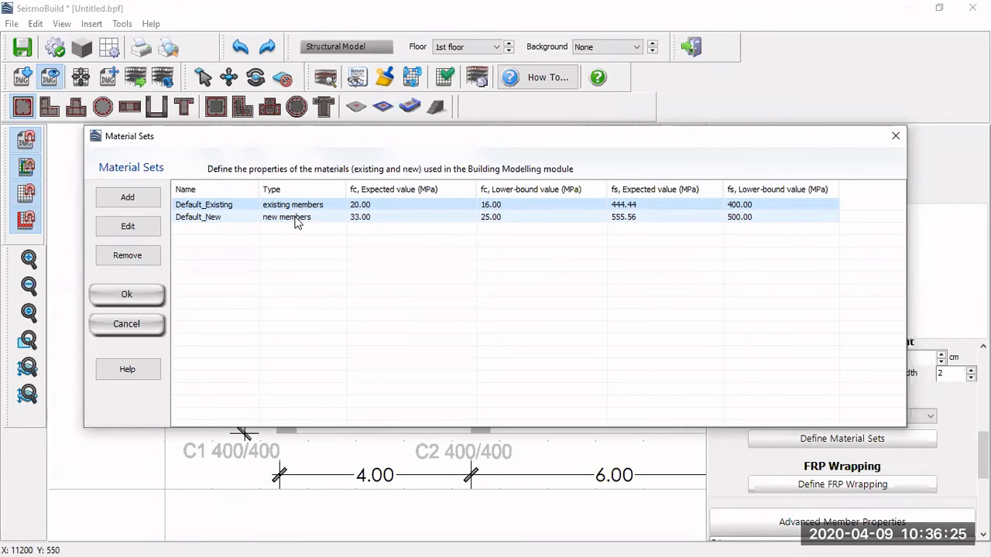
click(297, 217)
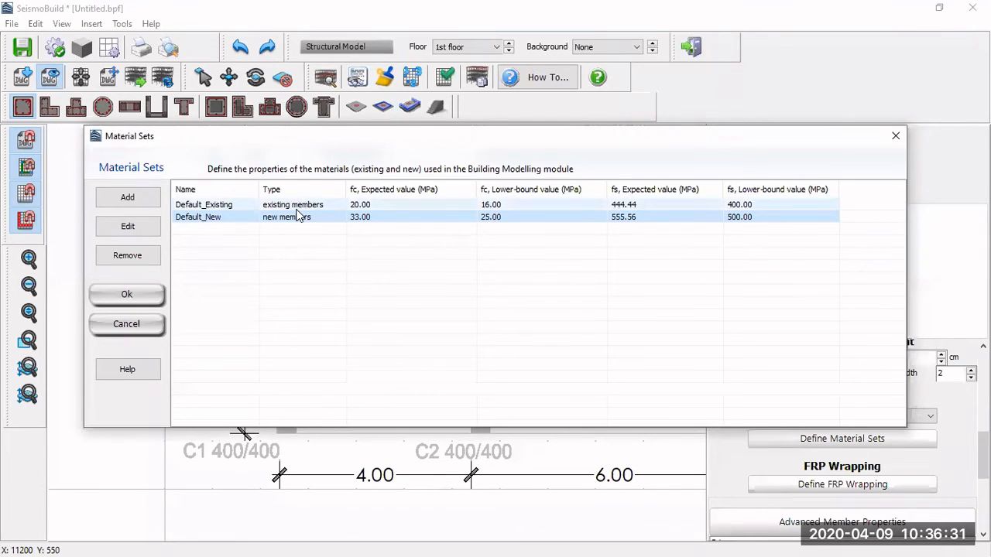
Examine the settings for adding a material scheme for existing and new members, and cancel without adding one.
click(128, 197)
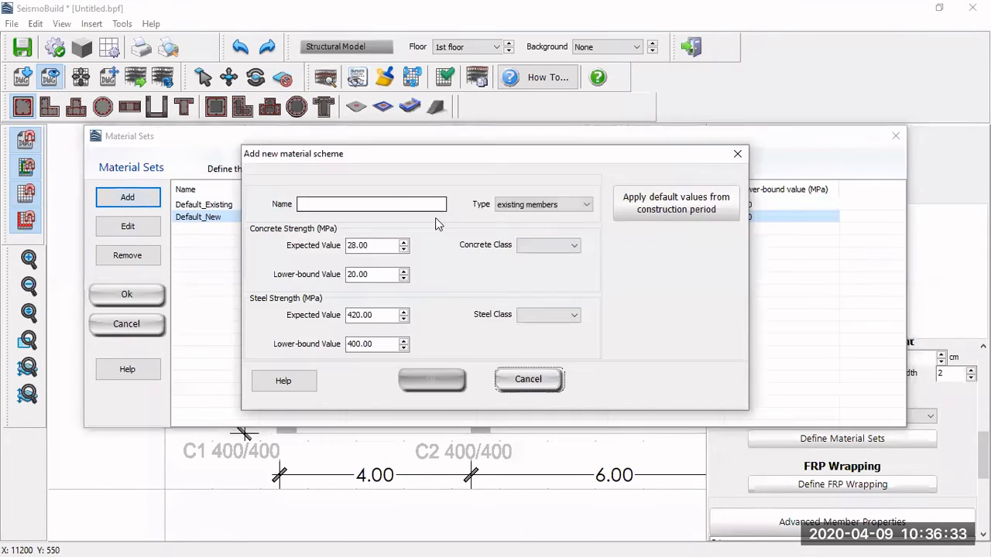
click(383, 203)
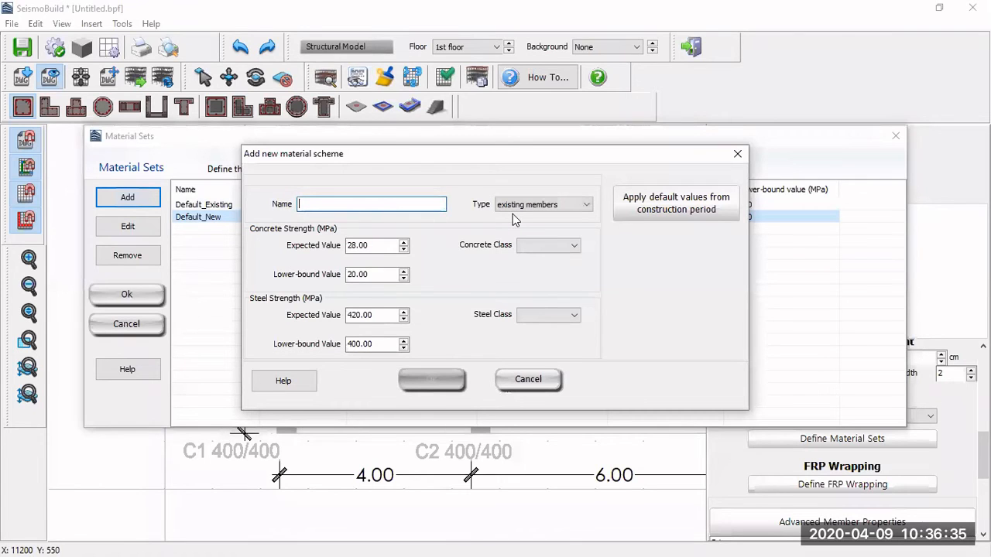
click(517, 205)
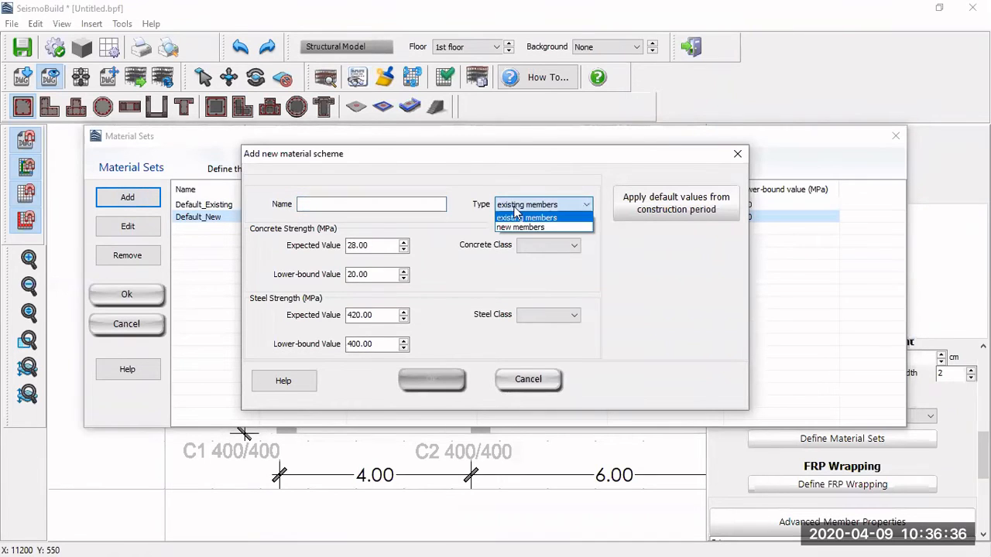
click(554, 227)
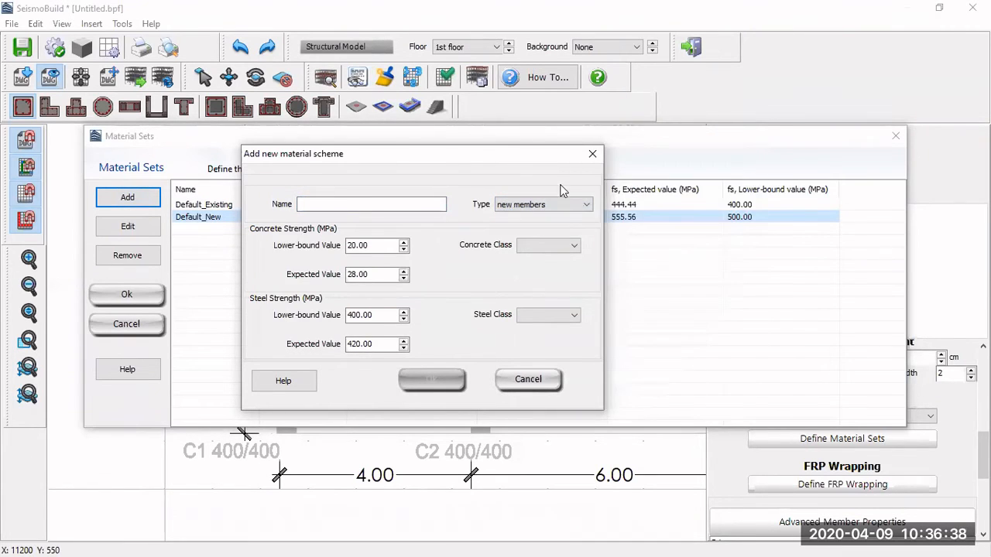
click(530, 381)
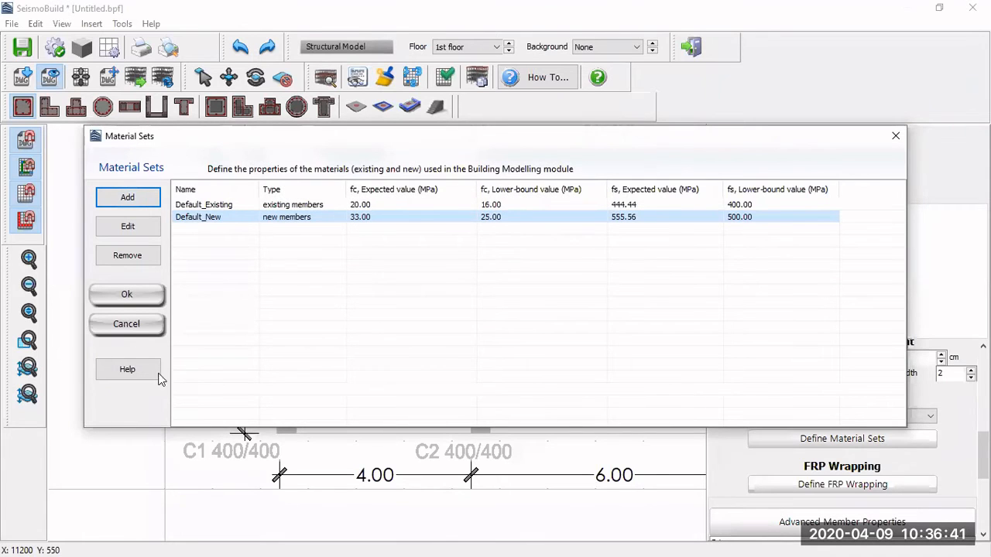
click(137, 325)
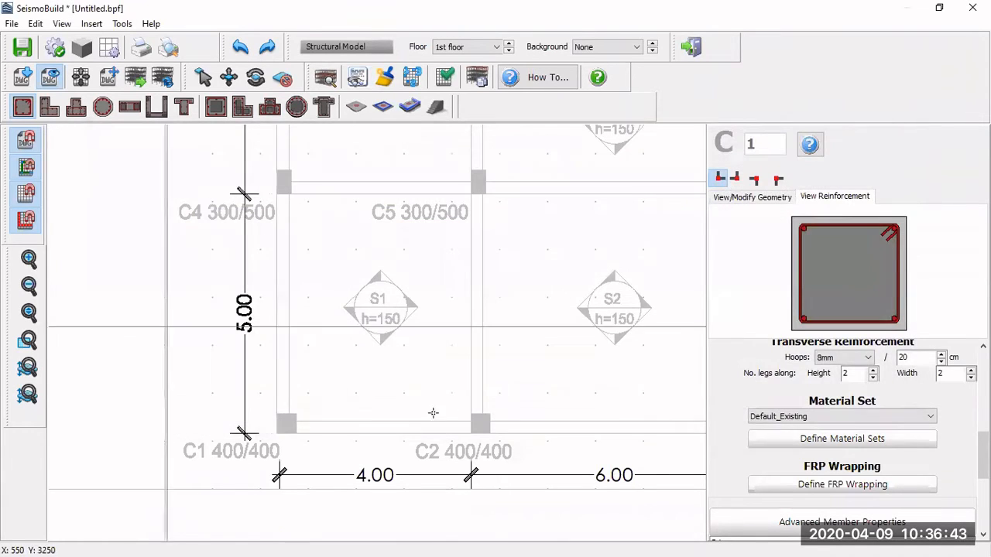
Examine the column's FRP wrapping options and the Sika sheet list, cancelling with no FRP wrapping.
scroll(964, 424, down, 2)
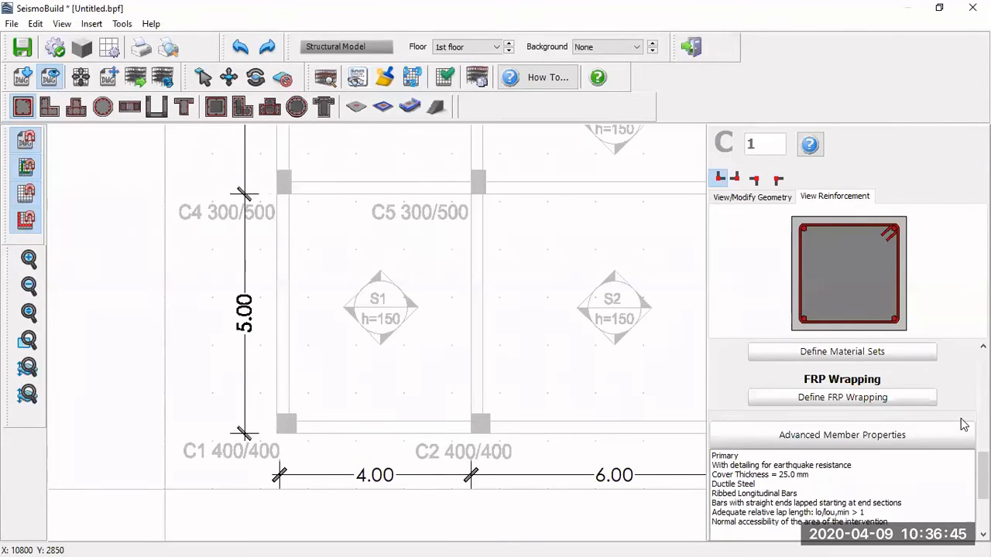
scroll(964, 424, up, 1)
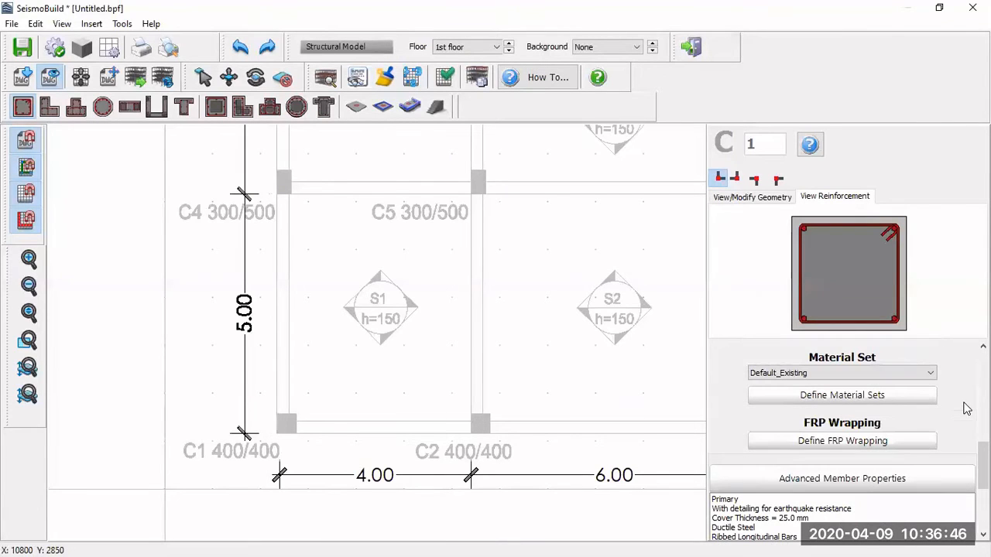
click(895, 443)
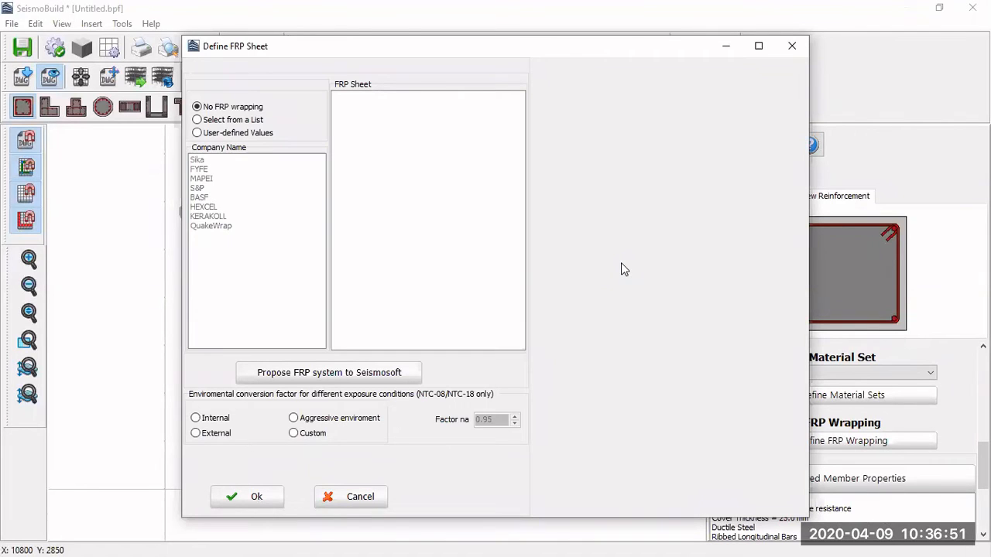
click(224, 121)
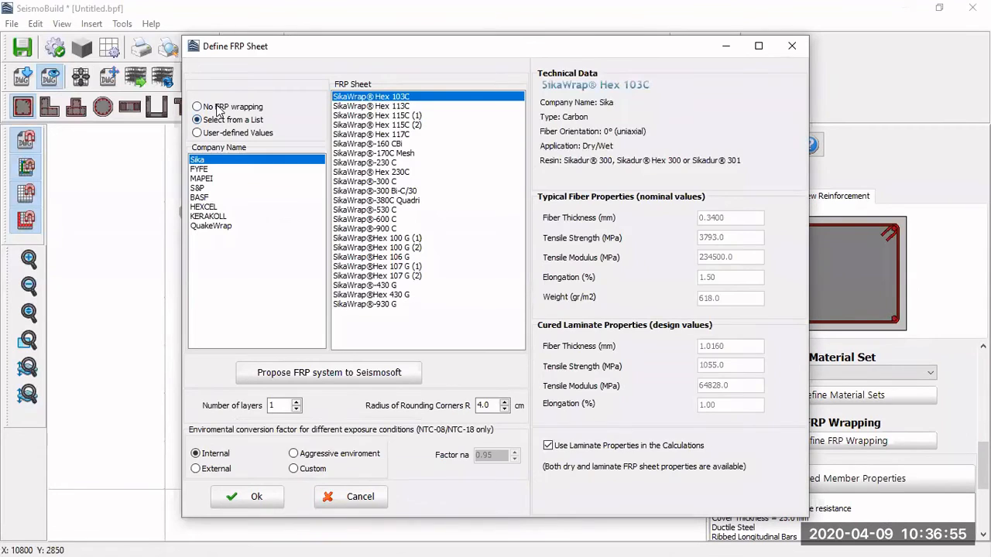
click(216, 107)
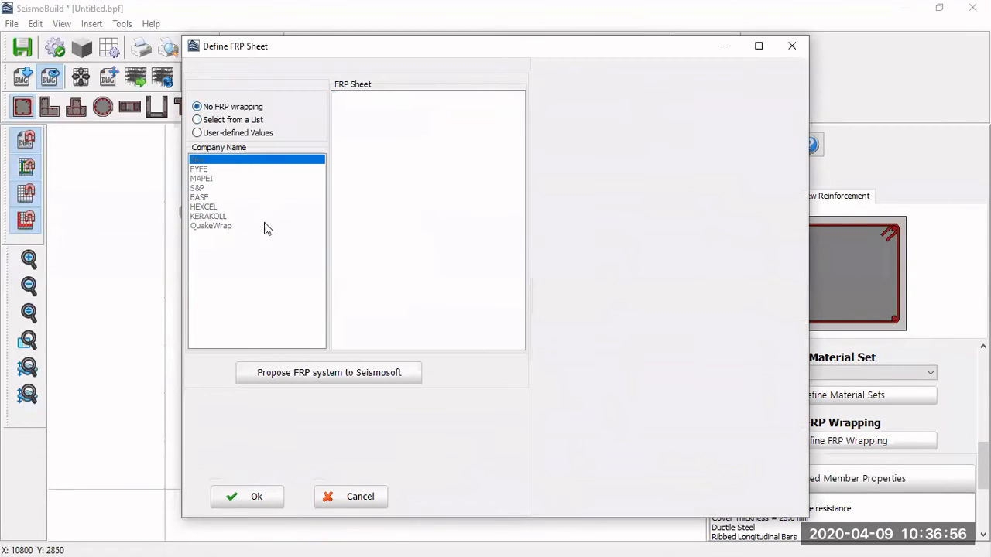
click(355, 498)
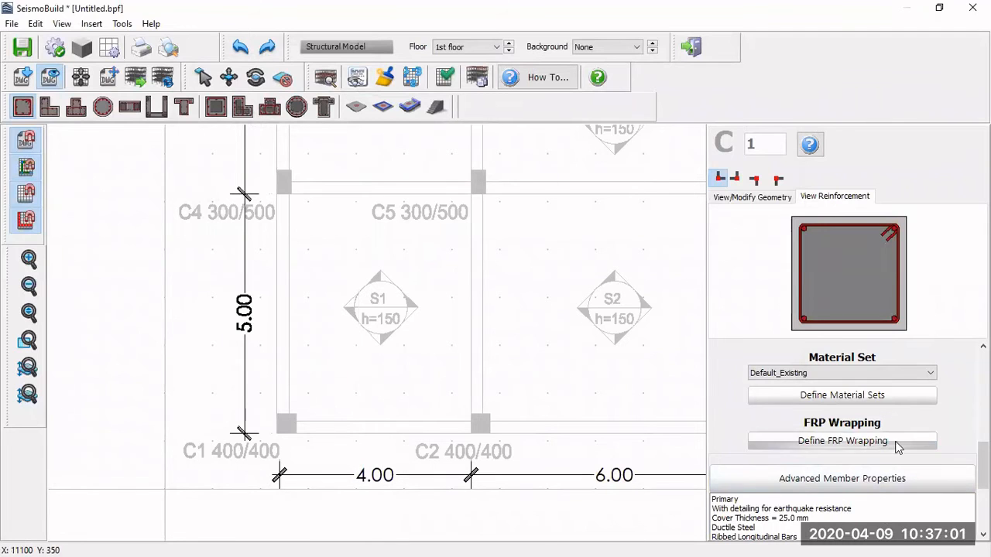
Review the column's advanced member properties, including classification, bar lapping and concrete cover, and cancel without changes.
scroll(852, 402, down, 2)
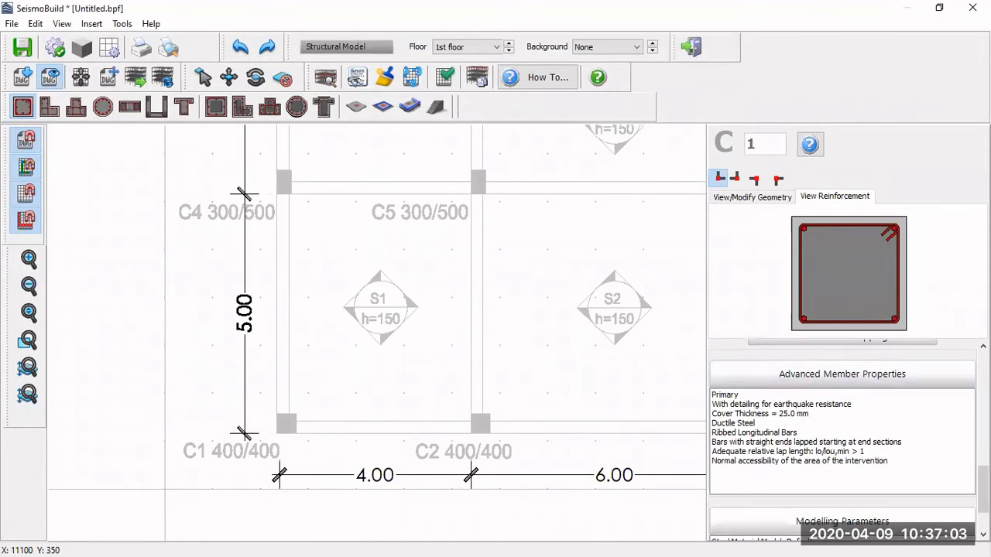
click(858, 374)
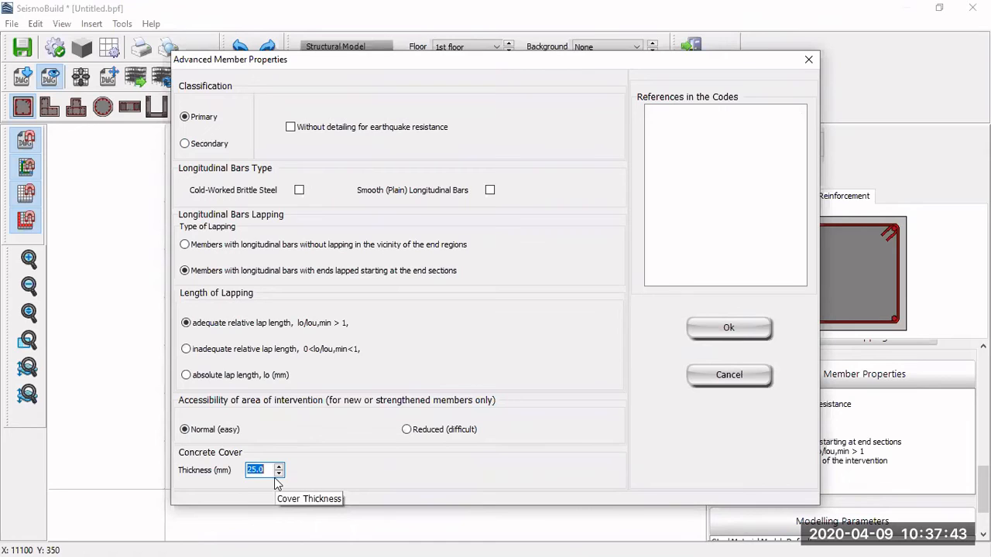
click(707, 376)
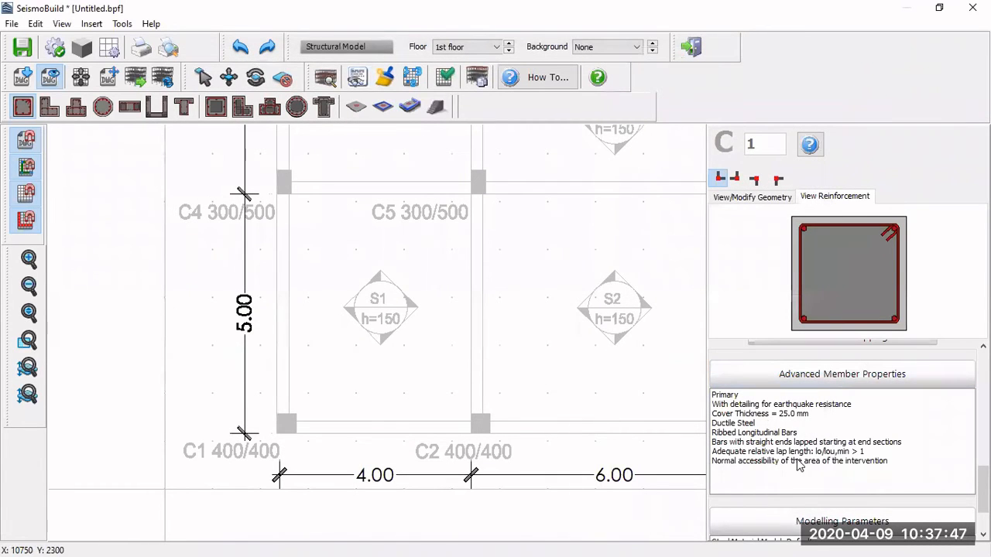
Examine the column's concrete model, steel model and element class choices in the modelling parameters, cancelling without changes.
scroll(902, 517, down, 2)
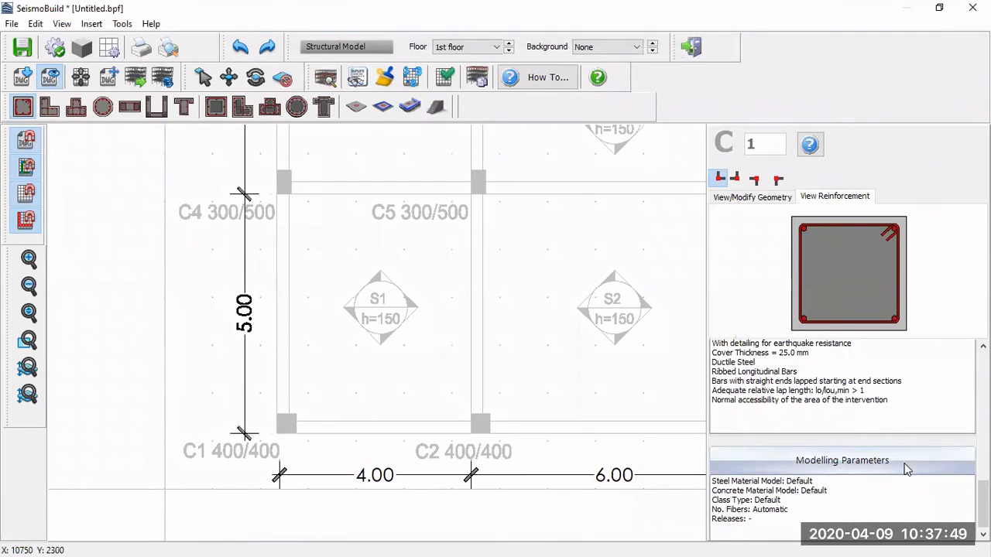
click(904, 465)
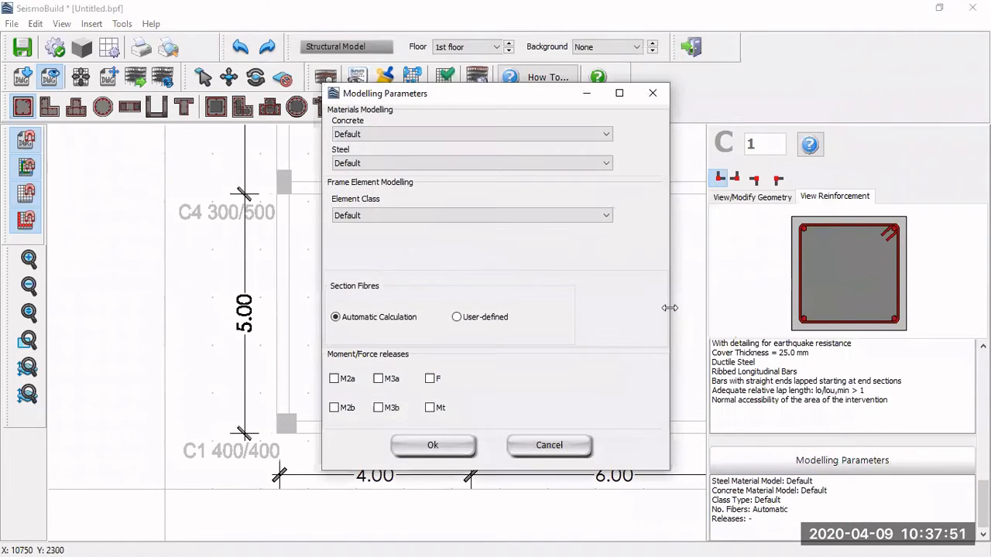
click(574, 135)
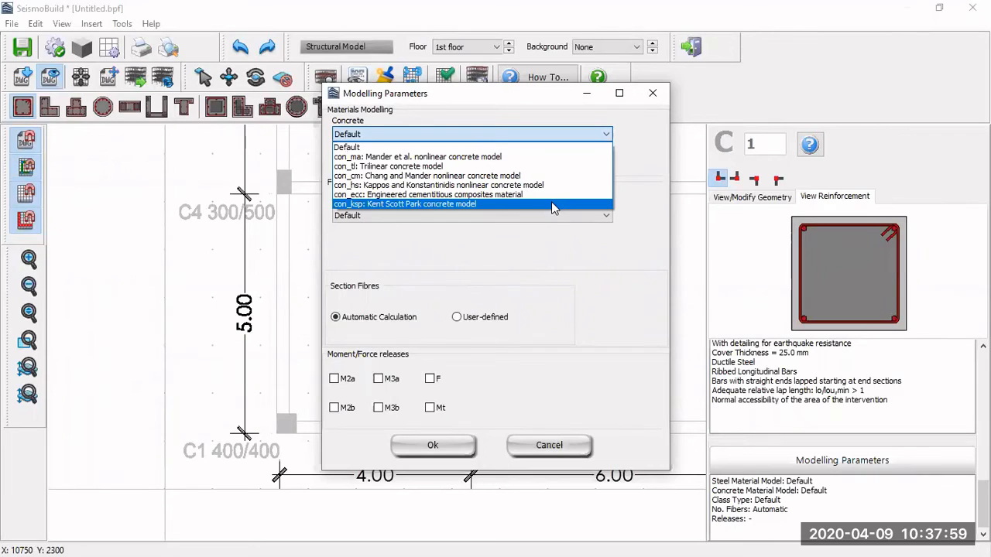
click(573, 247)
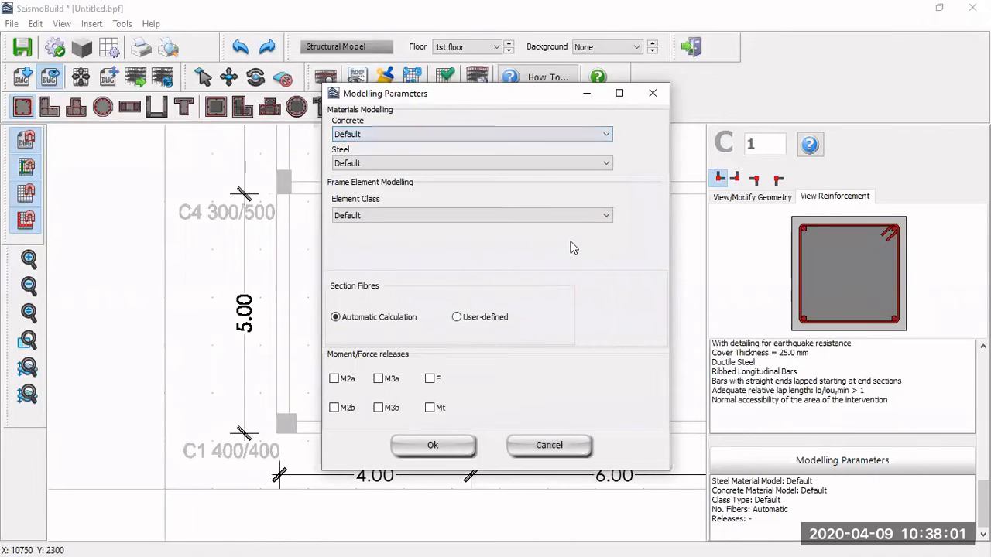
click(527, 163)
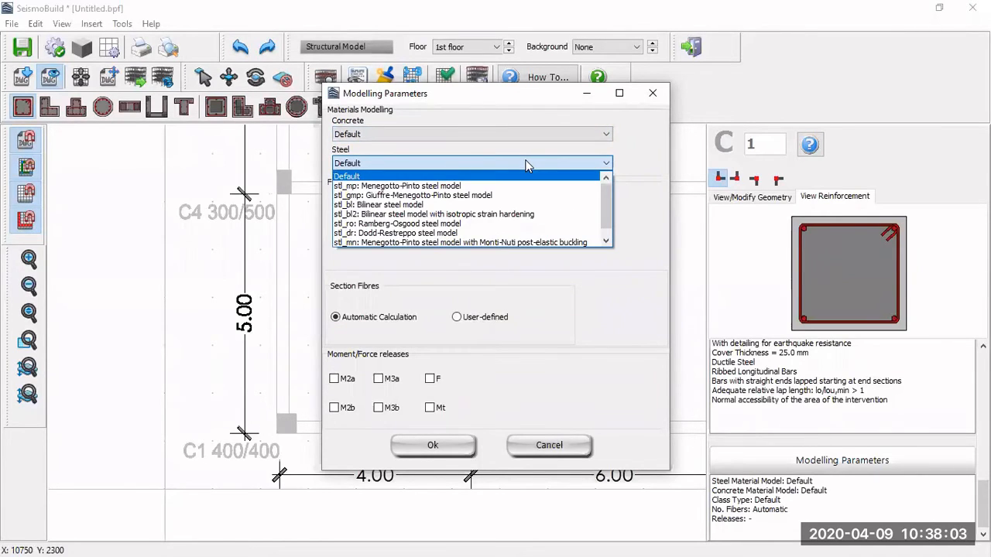
click(511, 177)
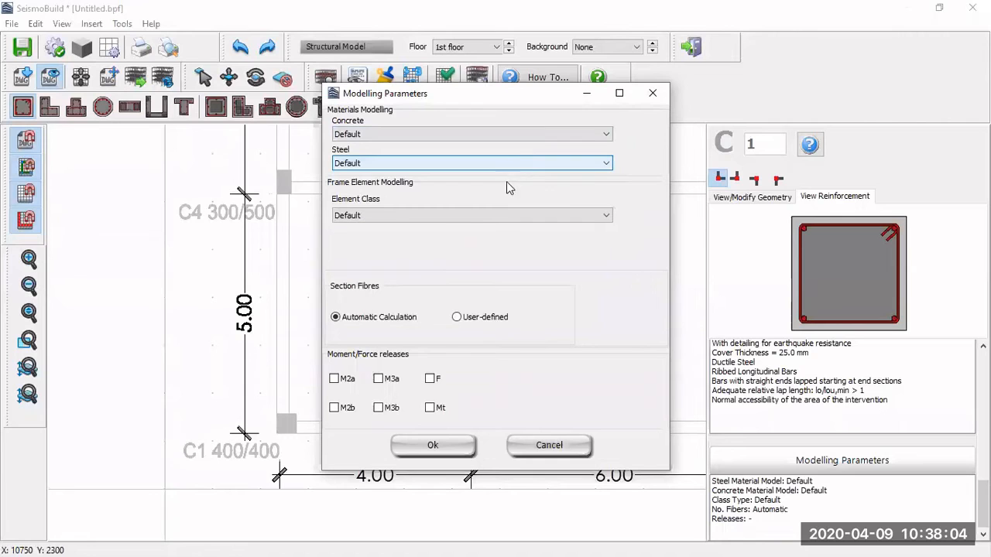
click(446, 217)
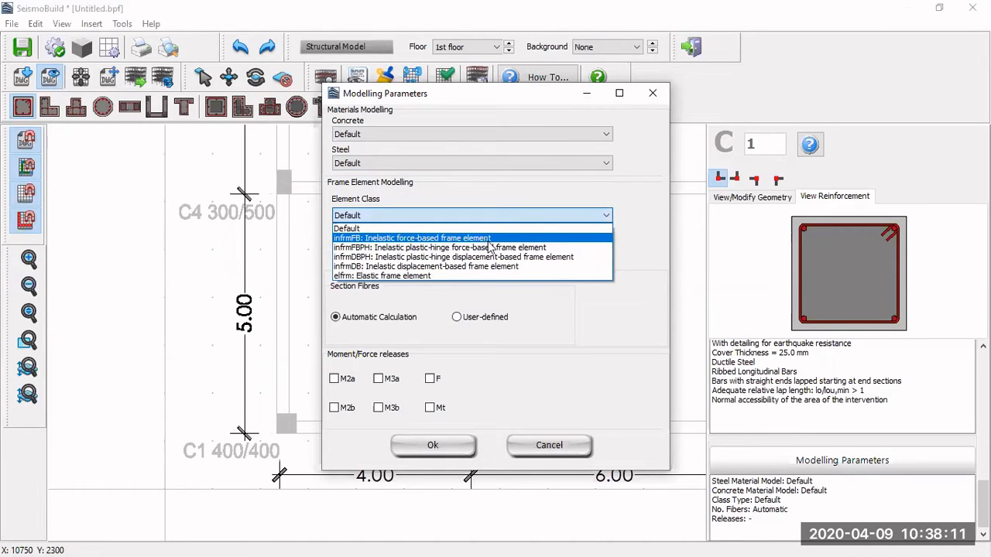
click(626, 316)
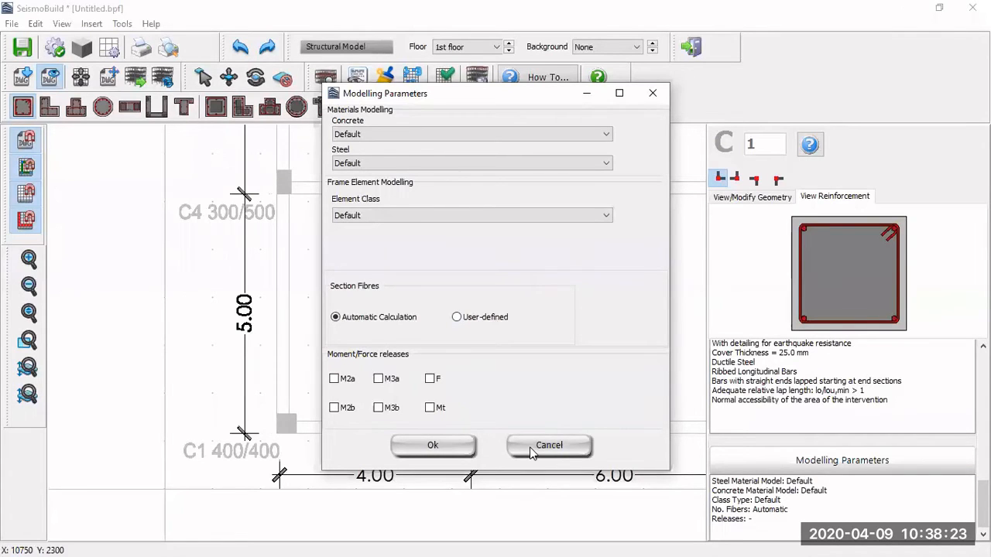
click(549, 446)
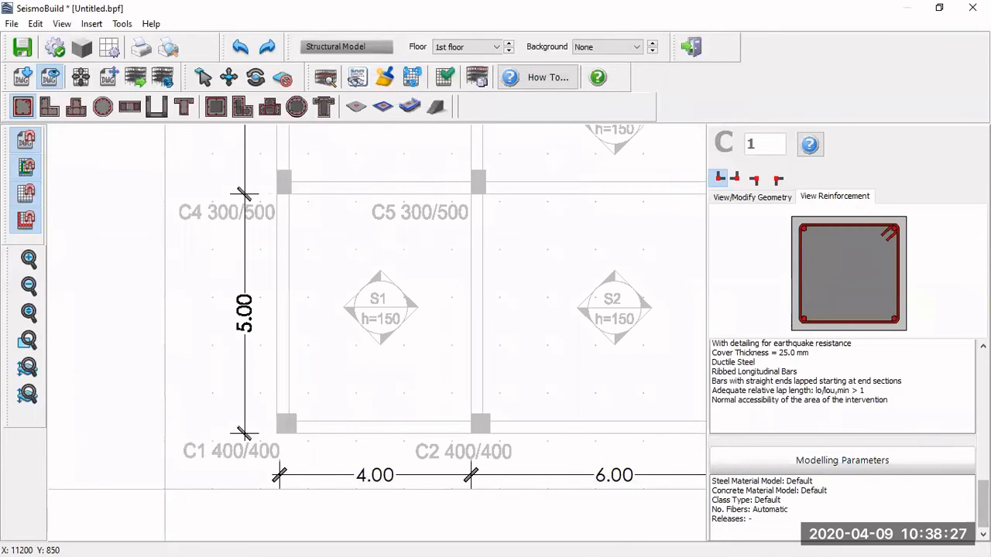
Try the centre and the right-edge midpoint as the column section's insertion point, and restore the lower-left corner.
drag(984, 504, 983, 376)
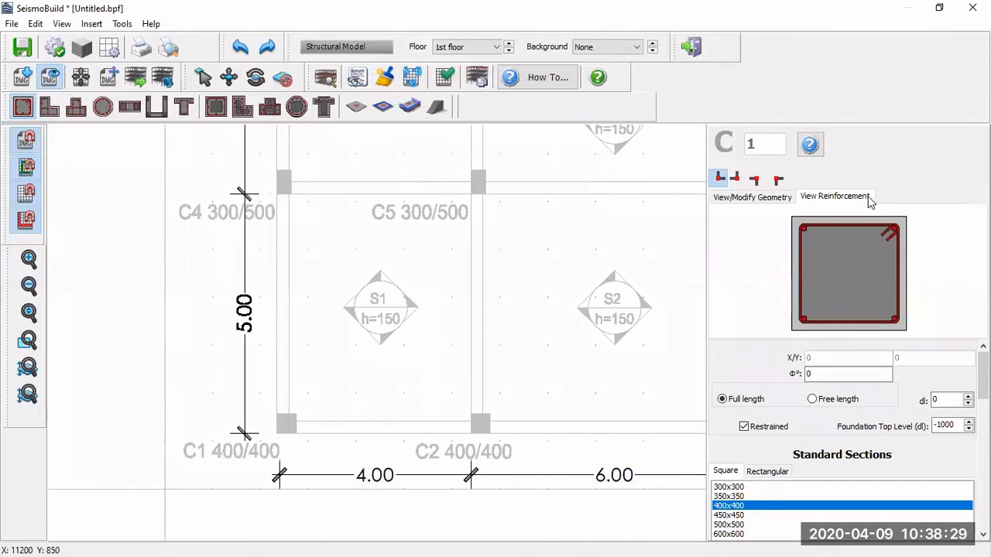
click(764, 199)
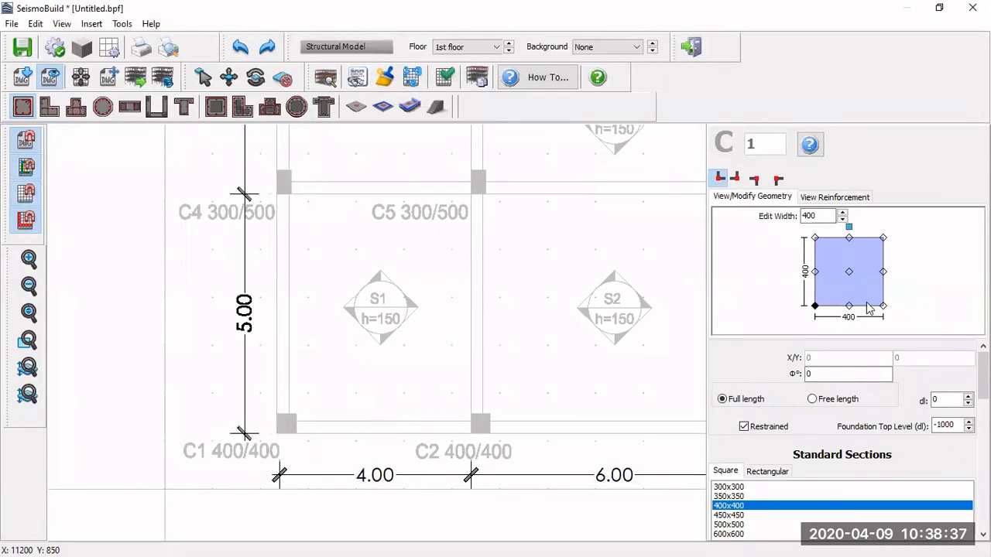
click(849, 272)
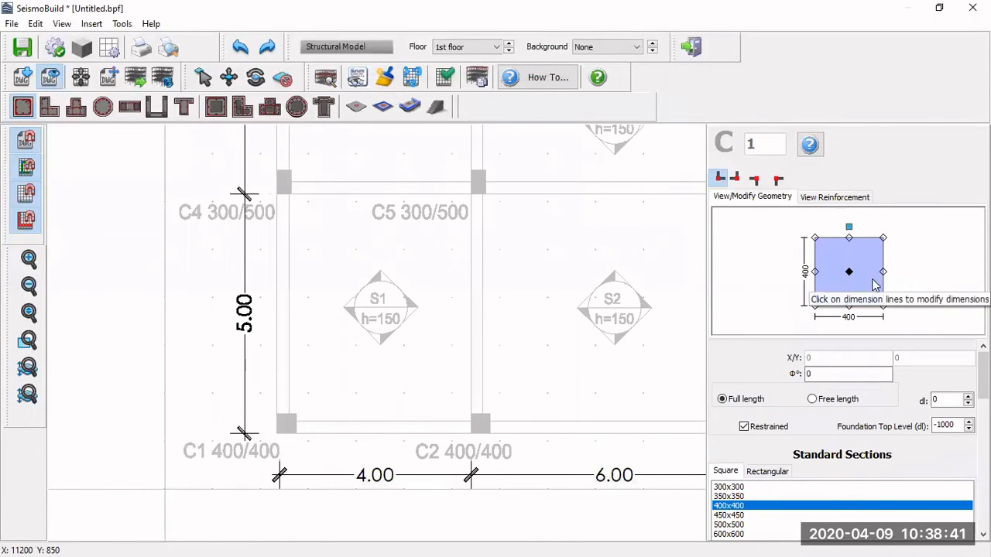
click(883, 273)
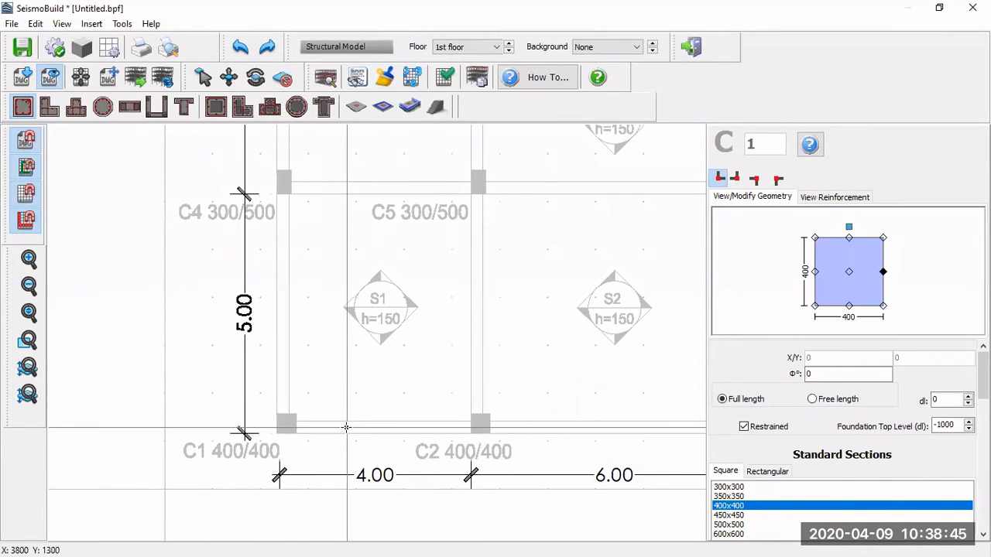
click(816, 306)
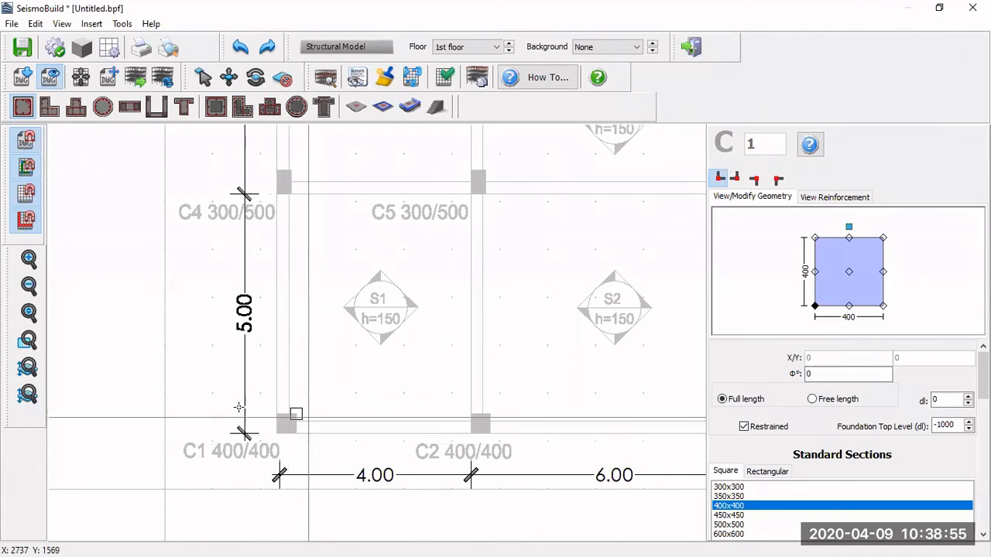
Place 400x400 columns C1 and C2 by snapping their lower-left corners to the matching column outlines on the floor plan.
scroll(287, 406, up, 2)
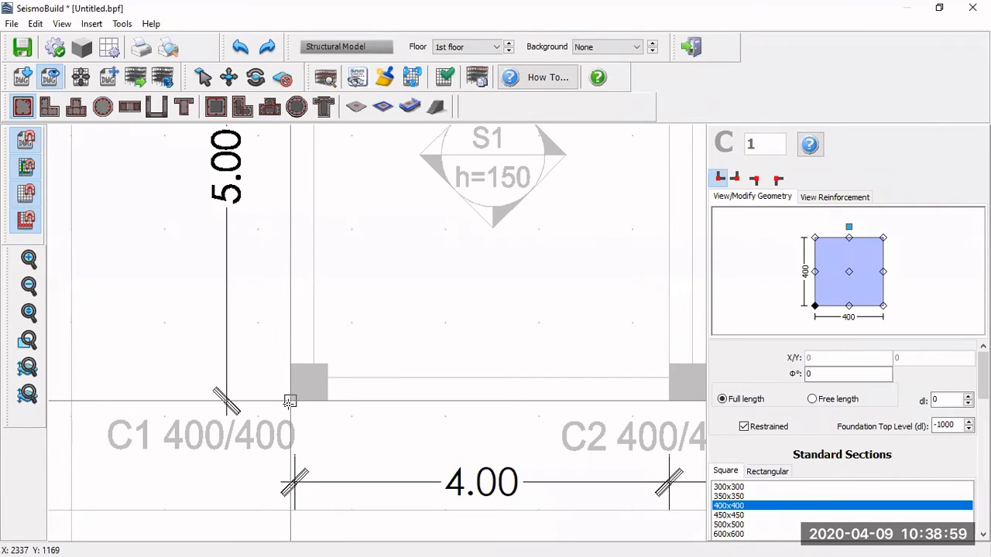
click(25, 140)
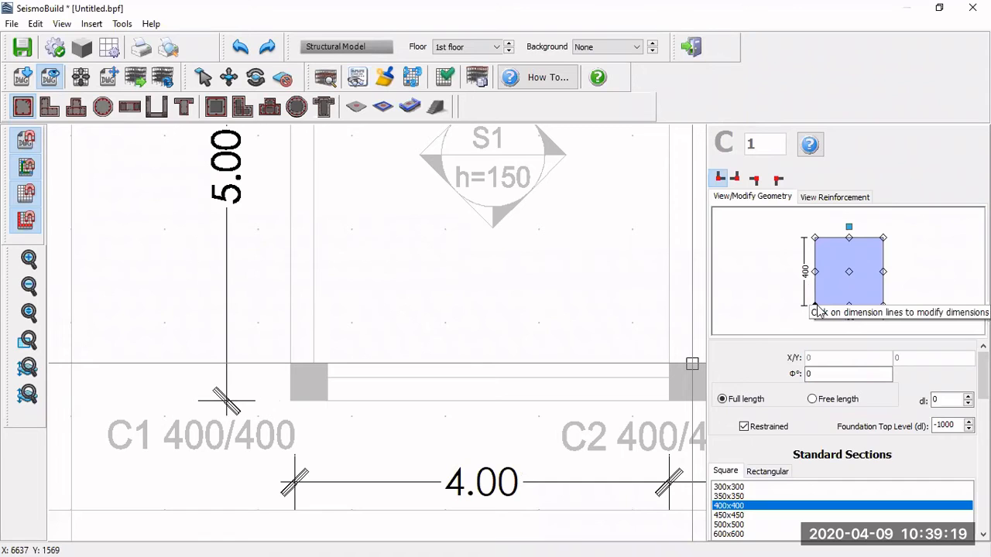
click(290, 400)
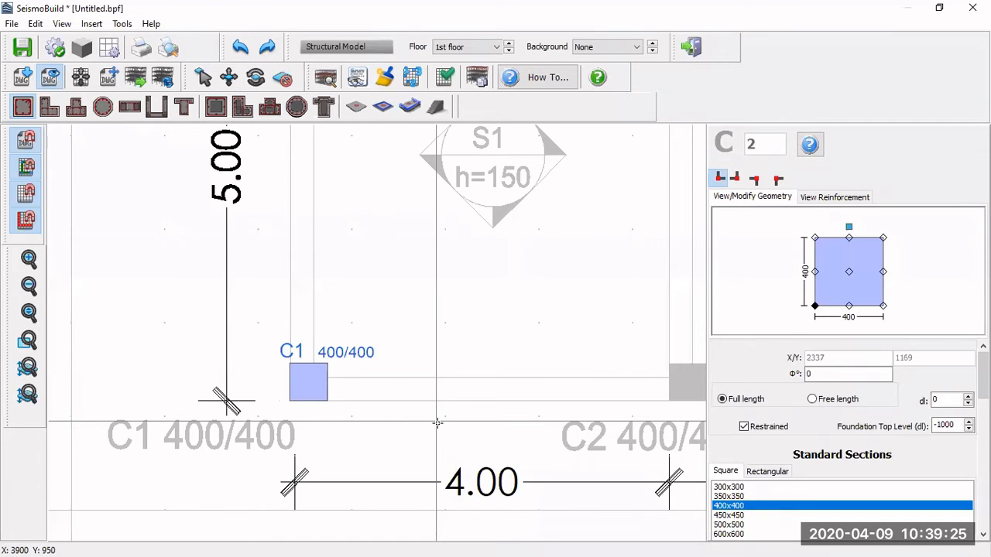
scroll(448, 422, down, 1)
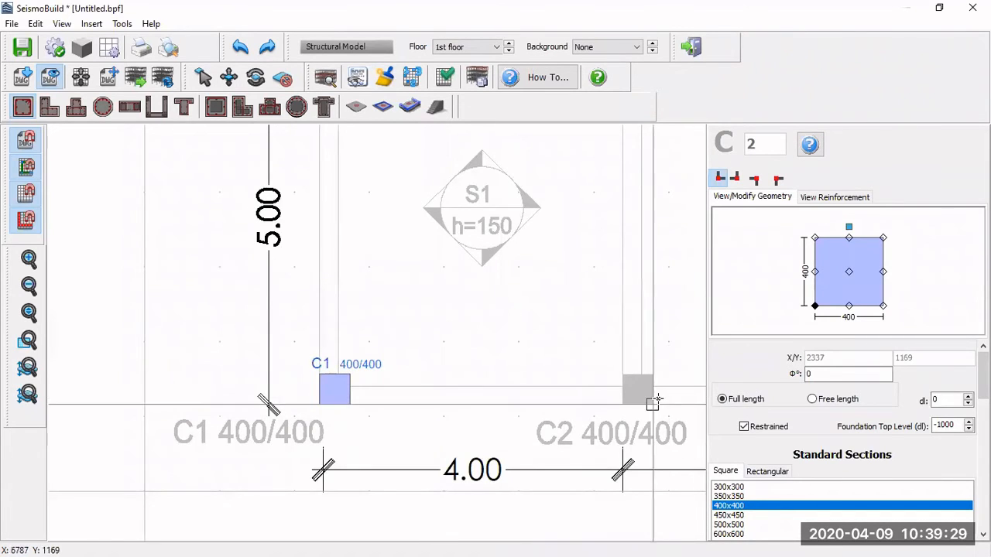
scroll(657, 399, up, 2)
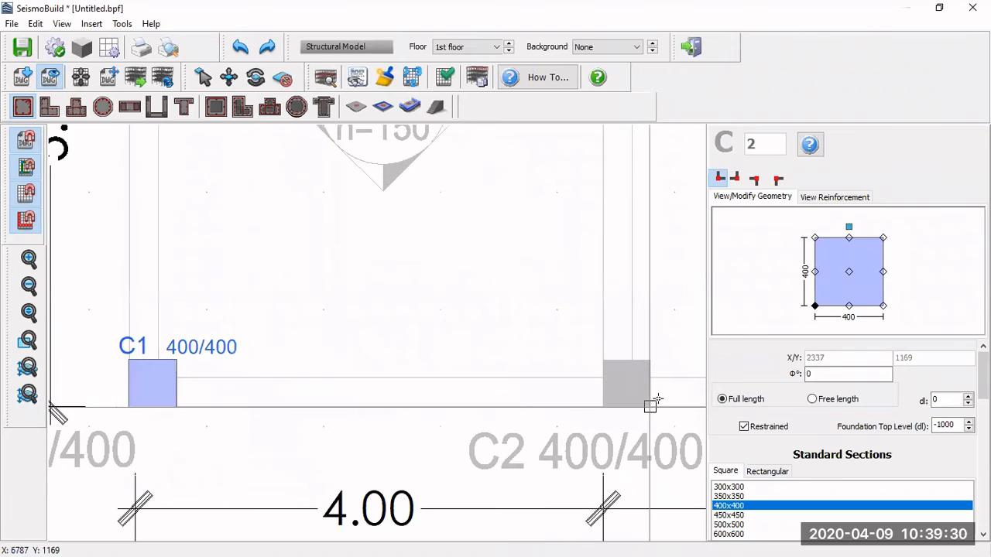
click(602, 406)
scroll(425, 378, down, 3)
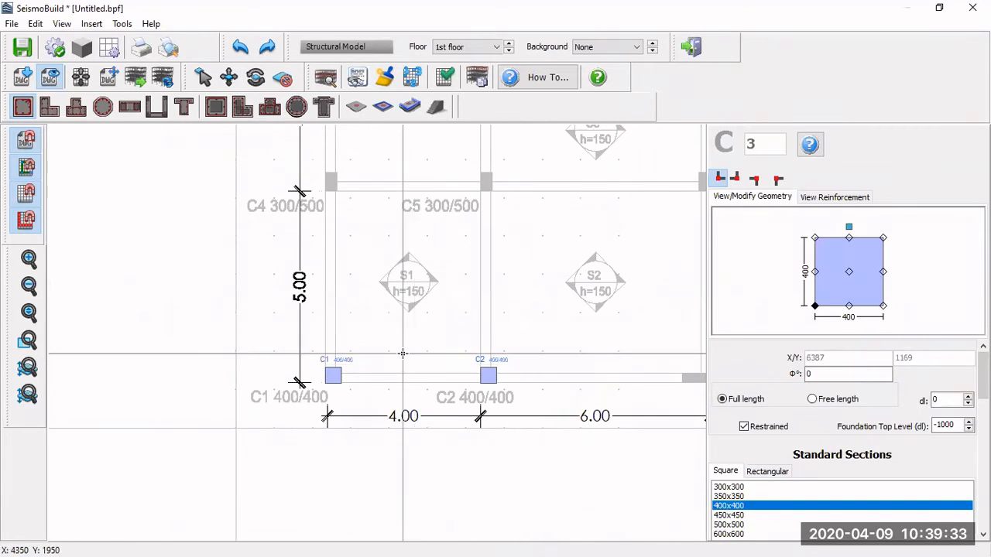
Choose the 750x250 rectangular standard section for column C3.
scroll(402, 354, down, 2)
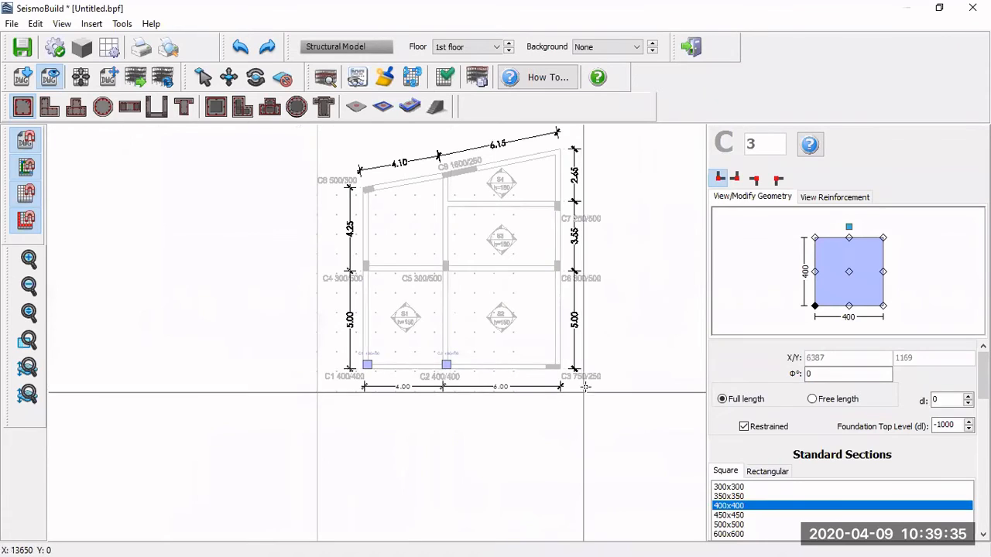
scroll(541, 307, up, 3)
scroll(541, 307, up, 2)
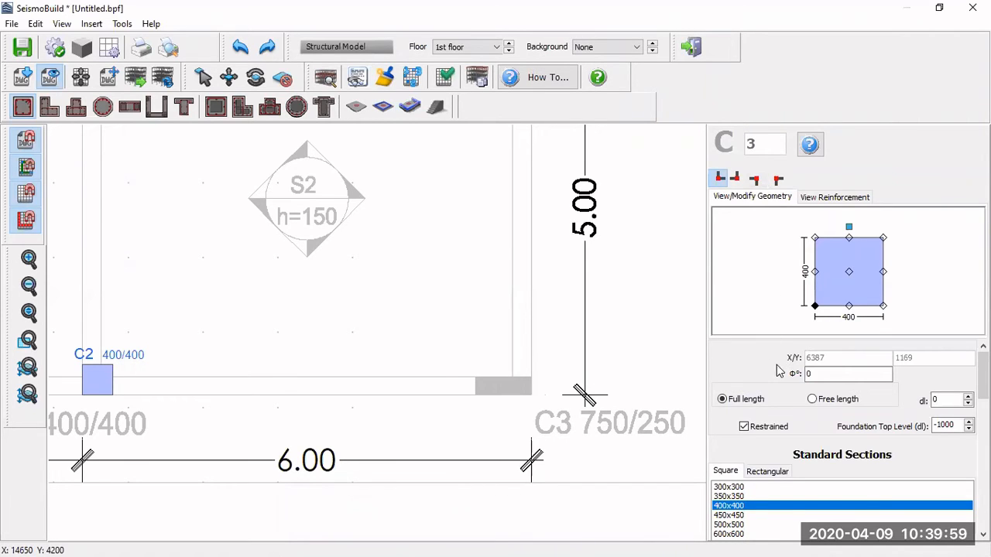
click(767, 471)
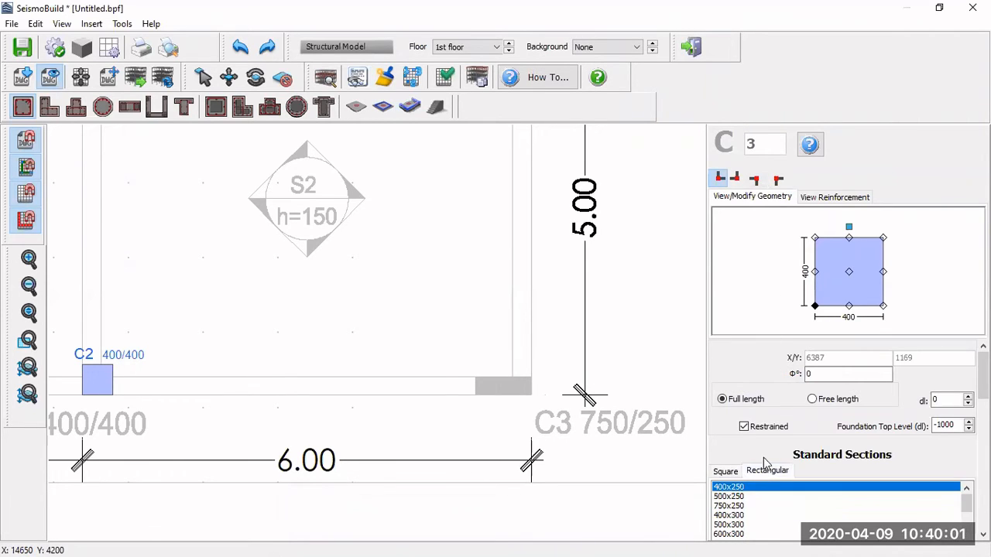
click(739, 516)
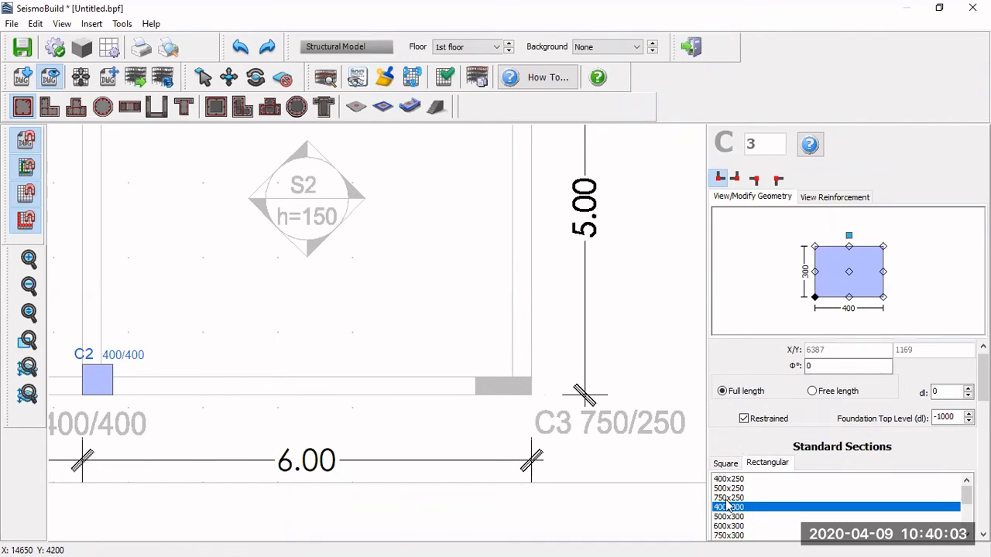
click(728, 498)
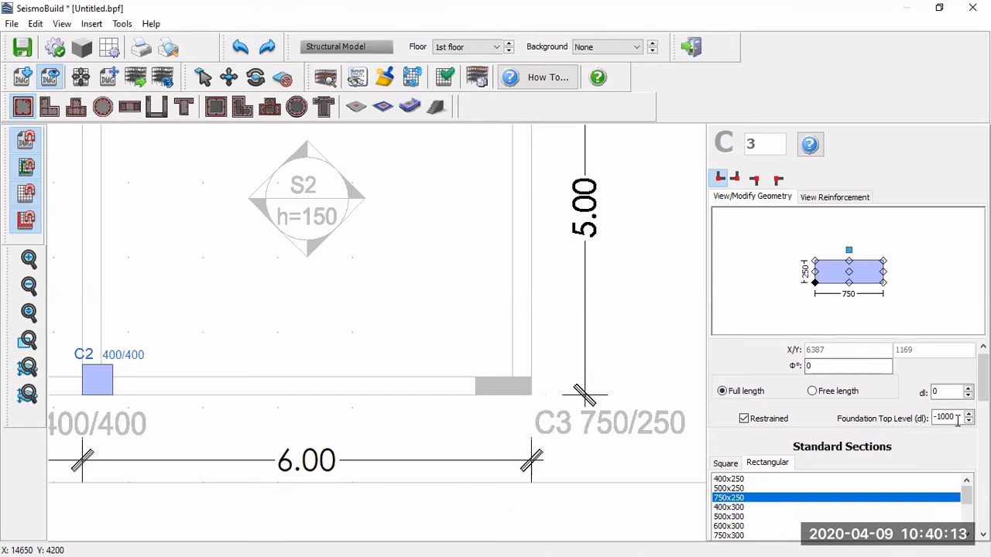
Set column C3's longitudinal reinforcement on the top/bottom sides to 2 bars of 14 mm, keeping 4 corner bars of 18 mm.
click(984, 534)
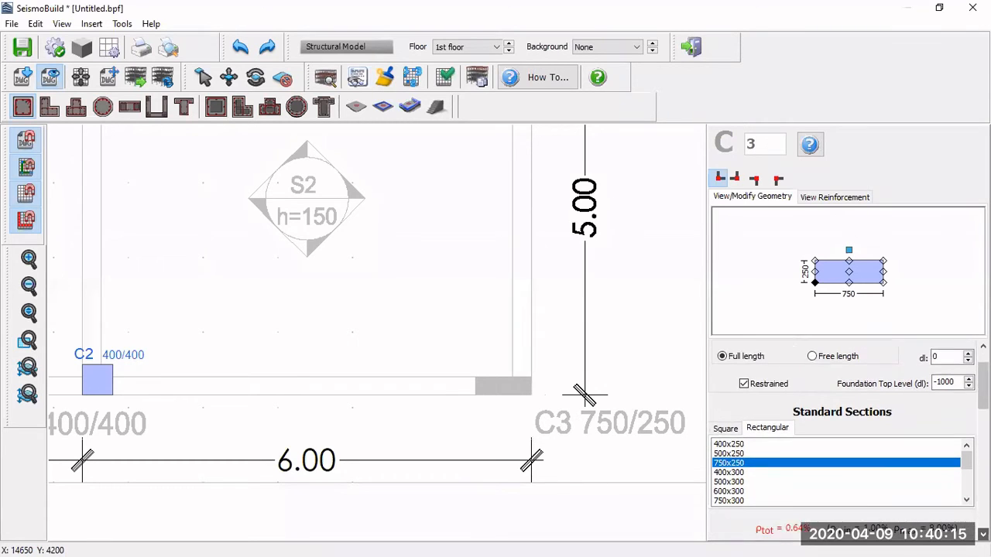
click(983, 535)
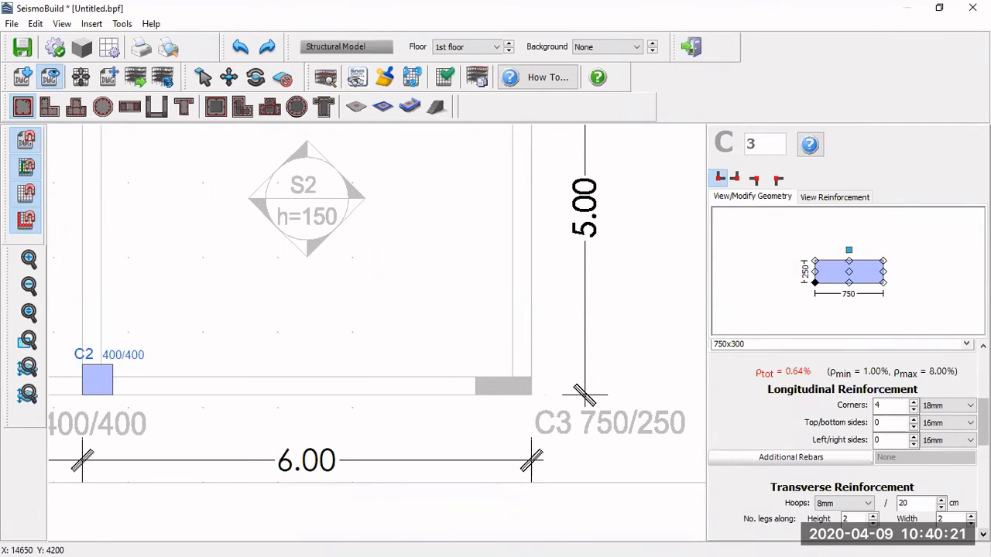
double_click(895, 406)
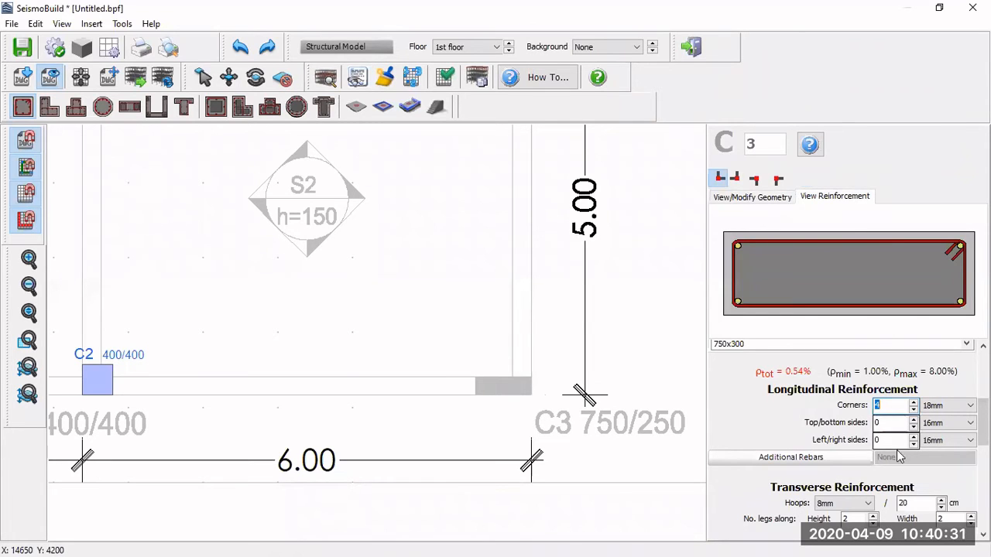
click(895, 440)
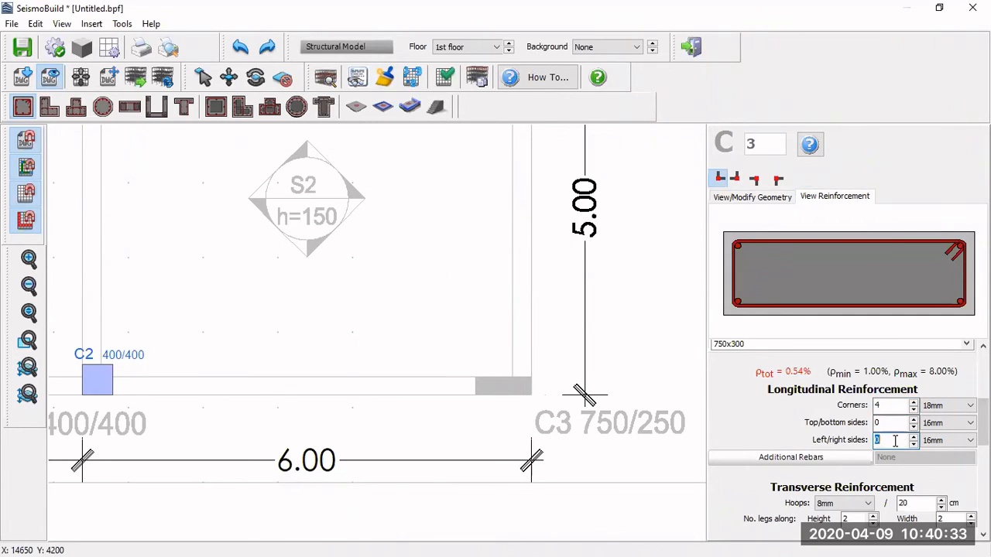
double_click(902, 422)
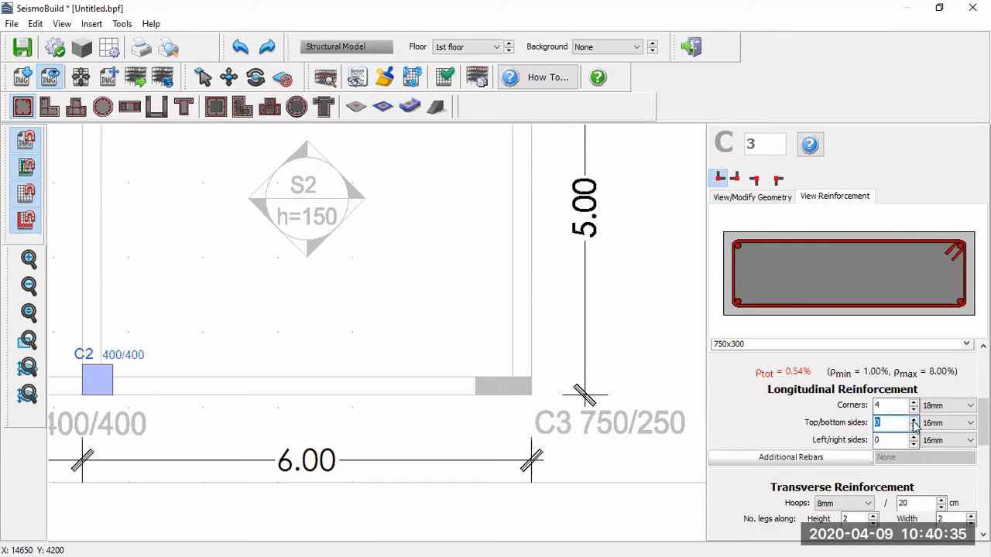
click(913, 421)
click(933, 424)
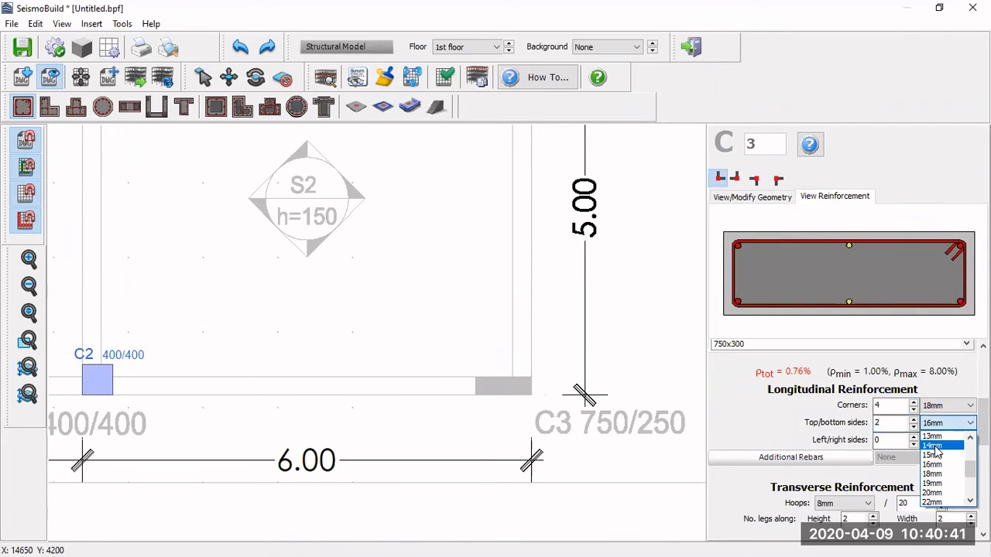
click(933, 447)
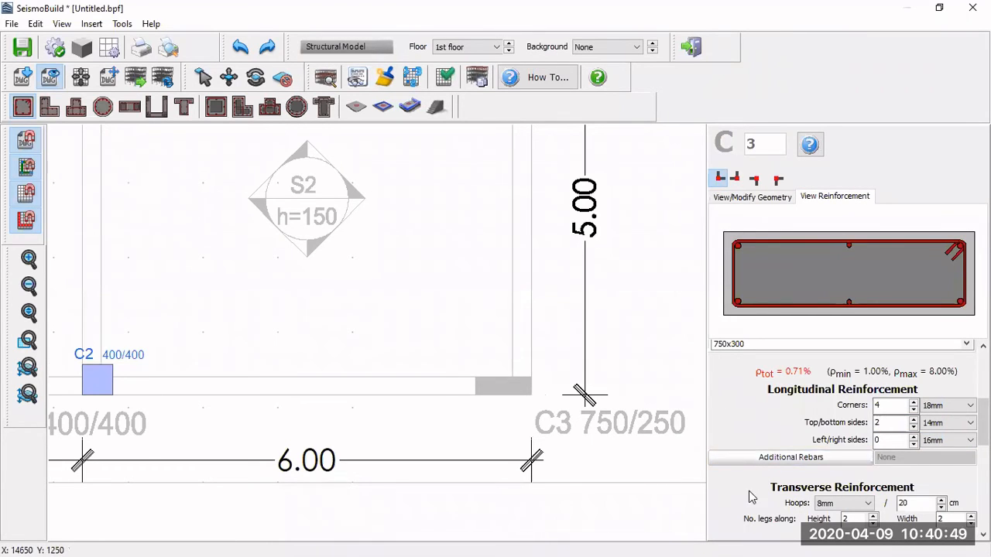
Review column C3's transverse reinforcement, material set, FRP wrapping and advanced member properties.
scroll(749, 496, down, 1)
scroll(749, 497, down, 1)
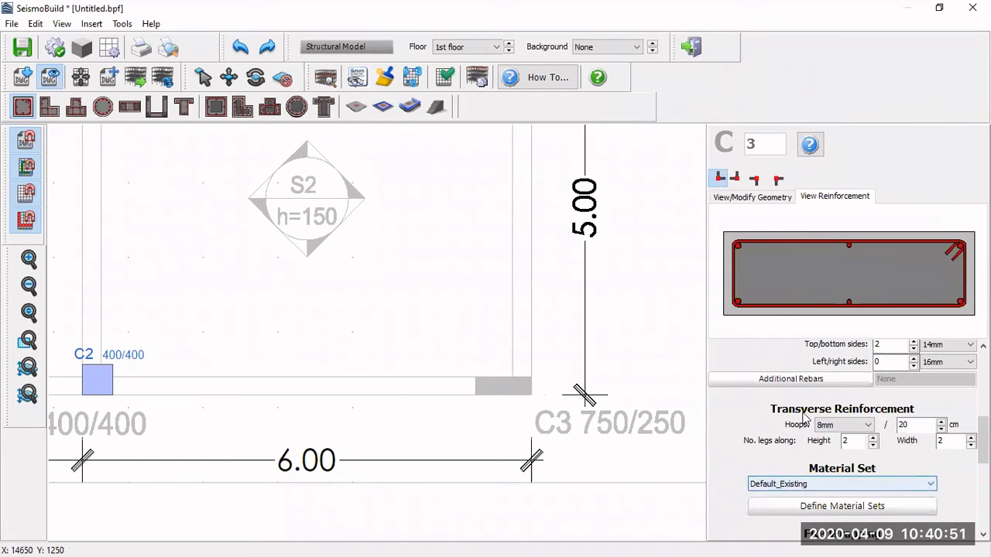
scroll(729, 463, down, 2)
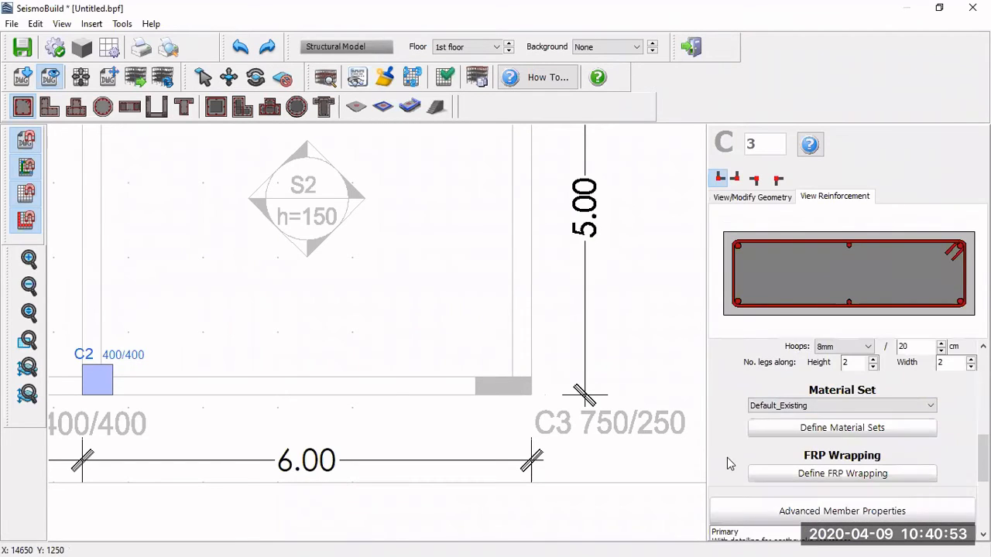
scroll(734, 435, down, 4)
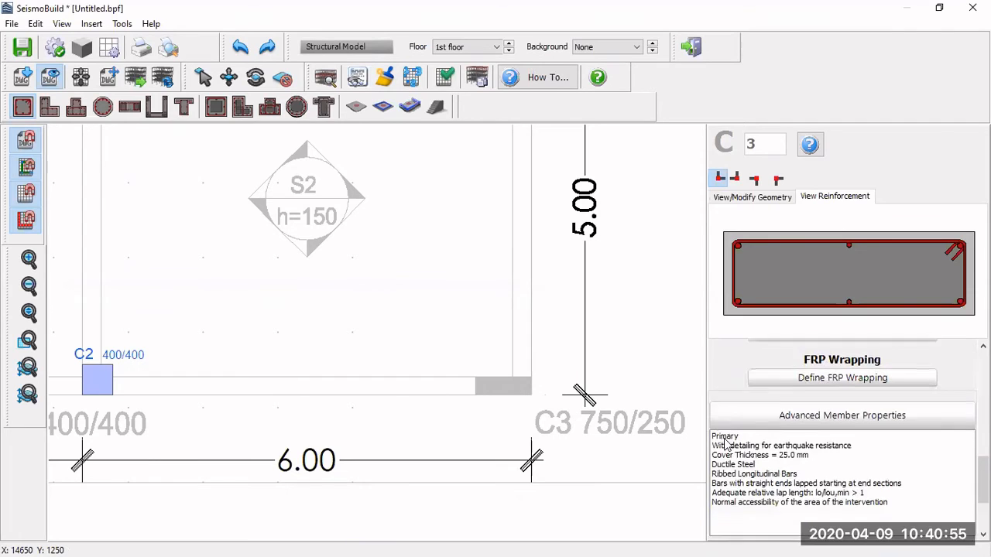
scroll(728, 449, down, 1)
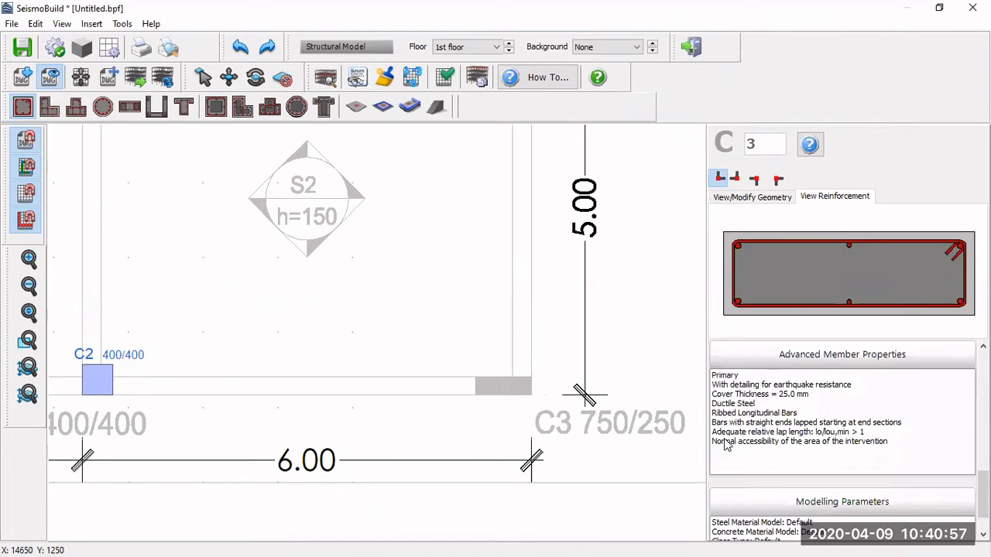
scroll(761, 524, up, 2)
scroll(721, 416, up, 5)
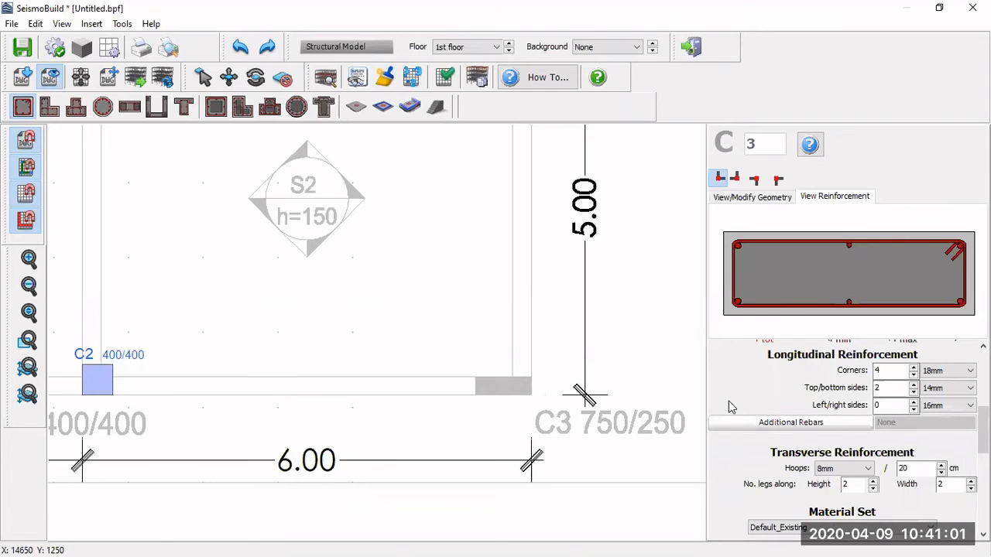
Set the section's lower-right corner as insertion point and place column C3 at the lower-right corner of its outline on the floor plan.
click(773, 199)
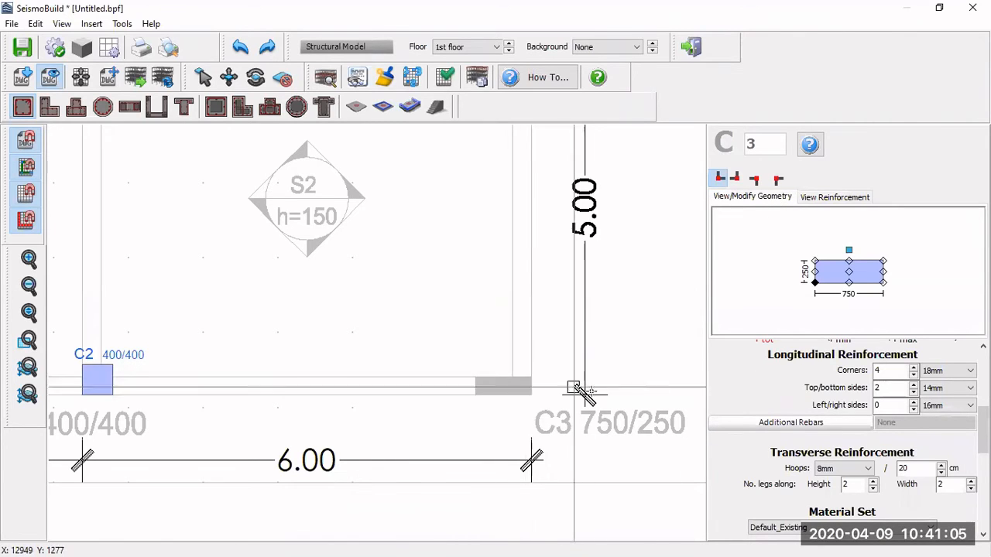
click(884, 282)
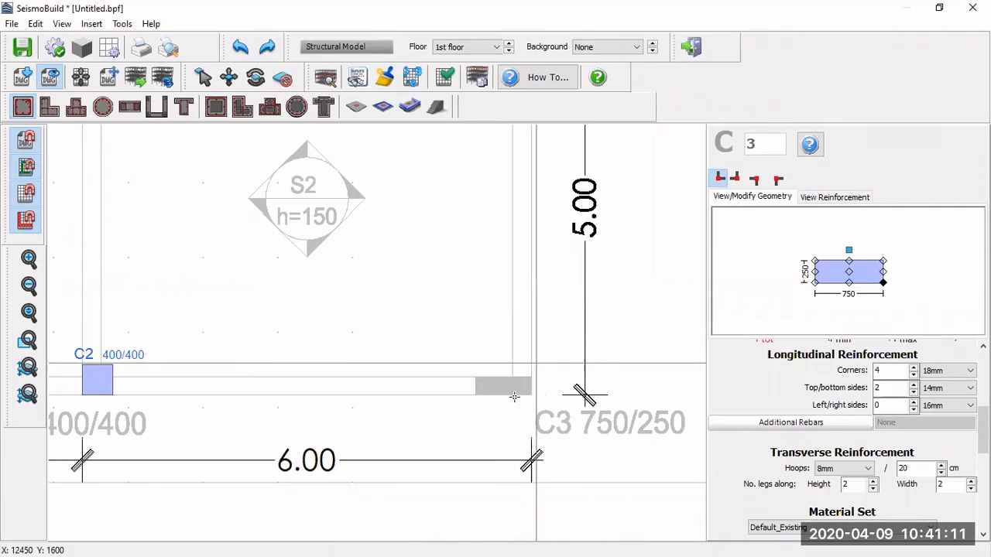
scroll(527, 400, up, 5)
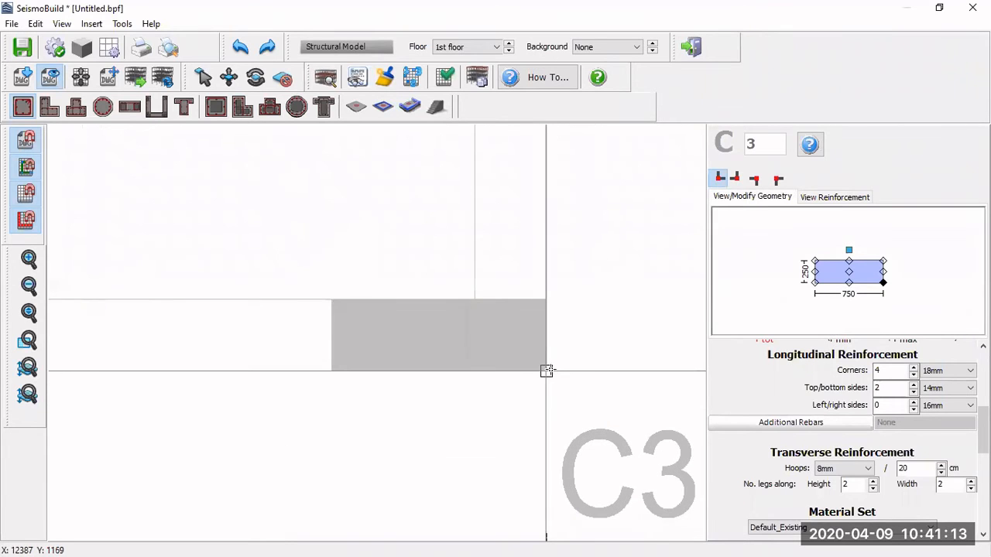
click(546, 371)
scroll(567, 445, down, 6)
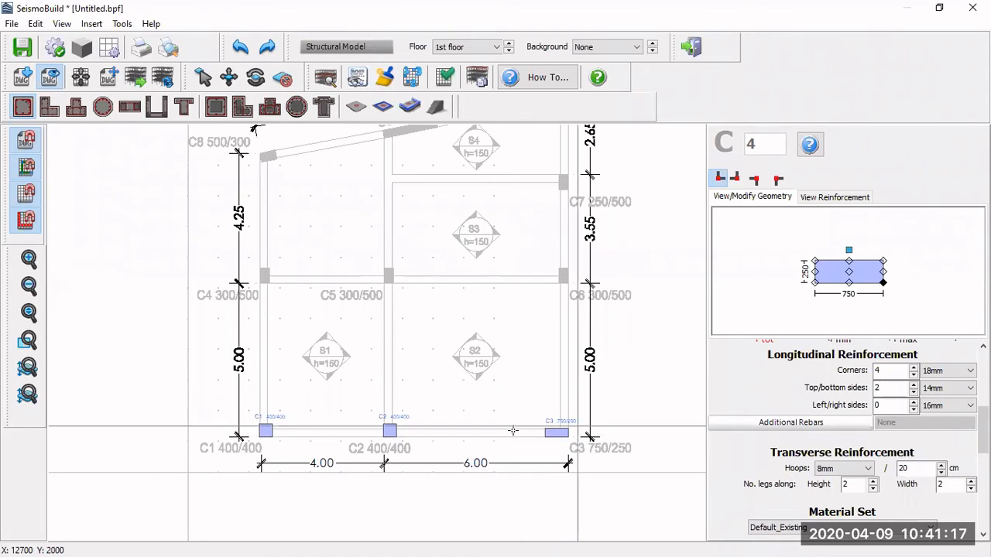
Choose the 500x300 rectangular standard section for column C4 and rotate it so its 500 mm side runs vertically in plan.
scroll(251, 272, up, 3)
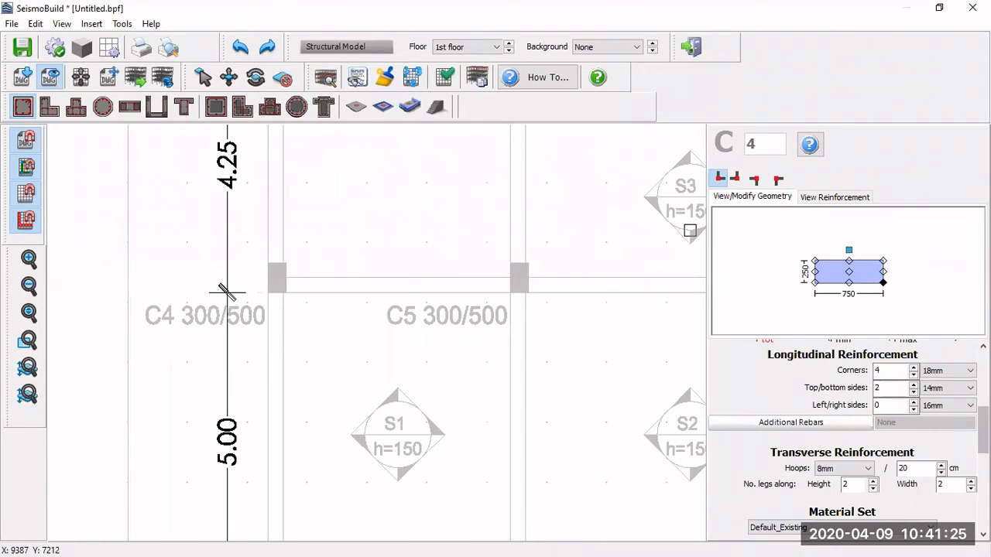
drag(984, 430, 983, 373)
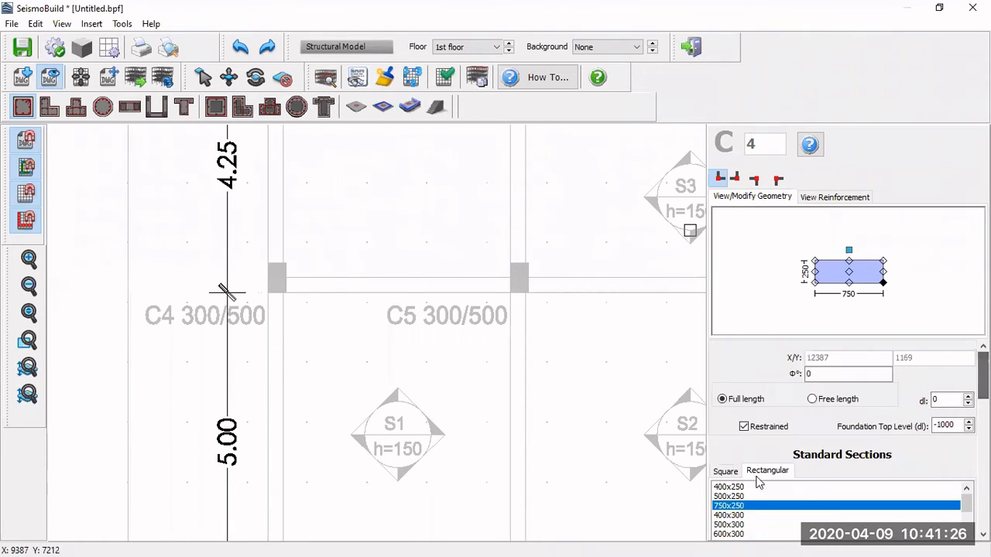
click(745, 535)
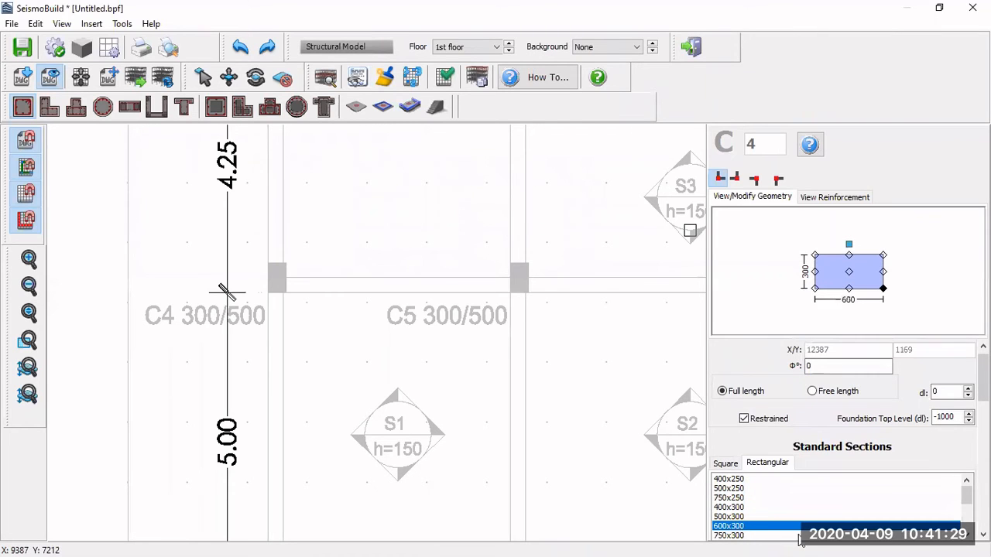
click(733, 516)
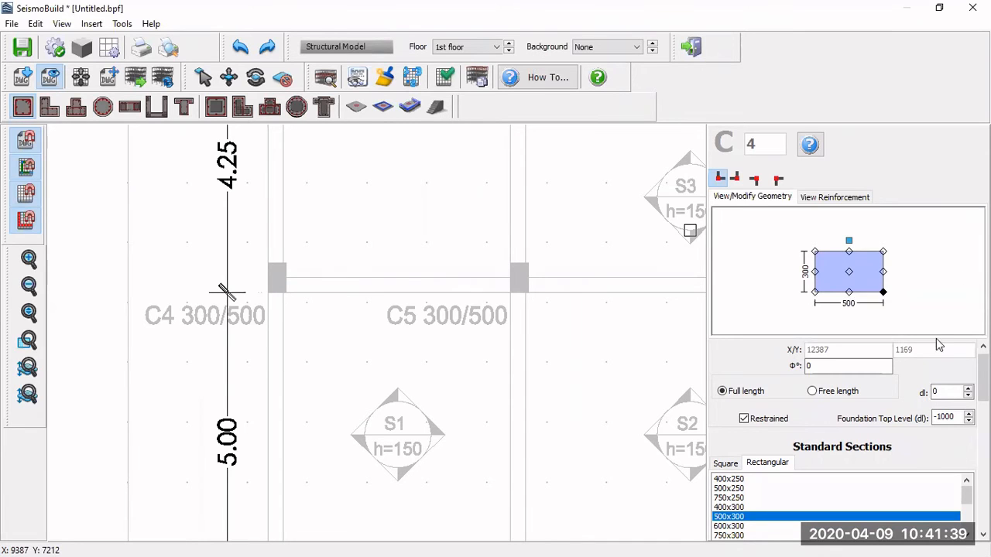
click(735, 179)
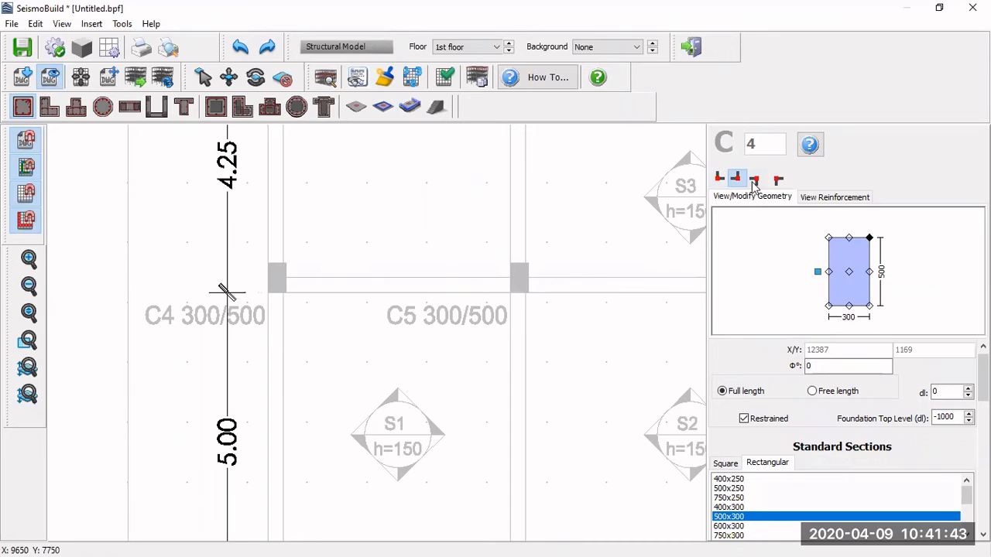
click(755, 181)
click(776, 179)
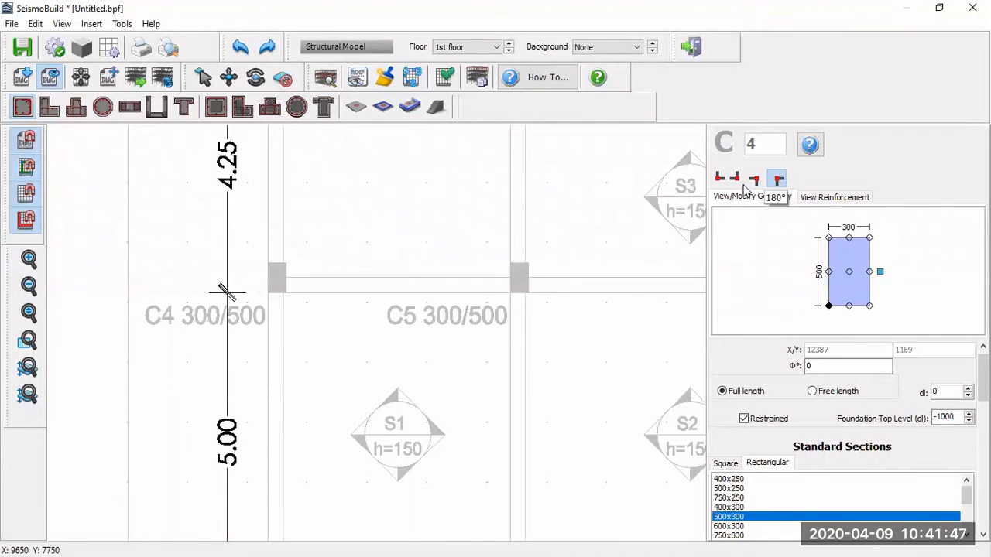
click(735, 179)
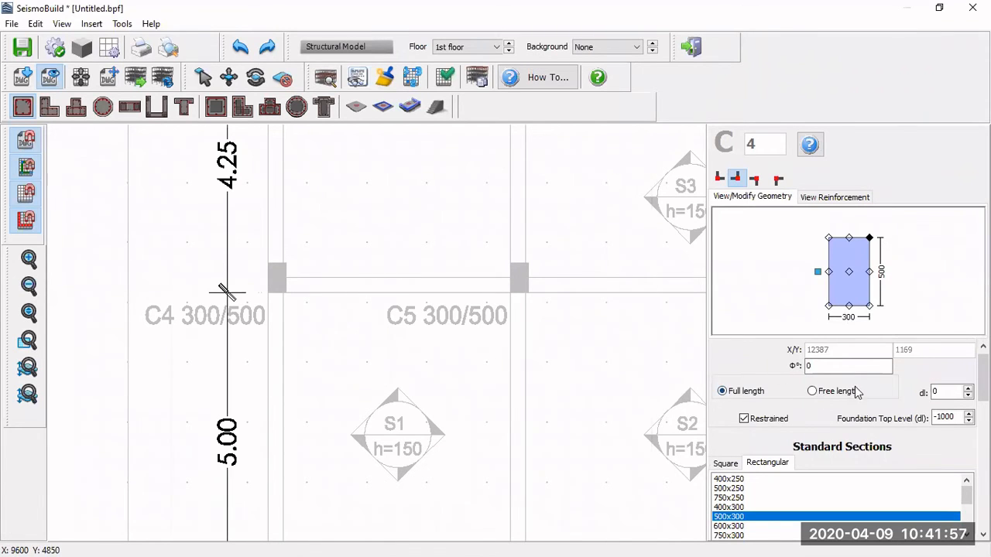
Set column C4's longitudinal reinforcement to 4 corner bars of 18 mm and 2 top/bottom bars of 18 mm.
scroll(952, 457, down, 3)
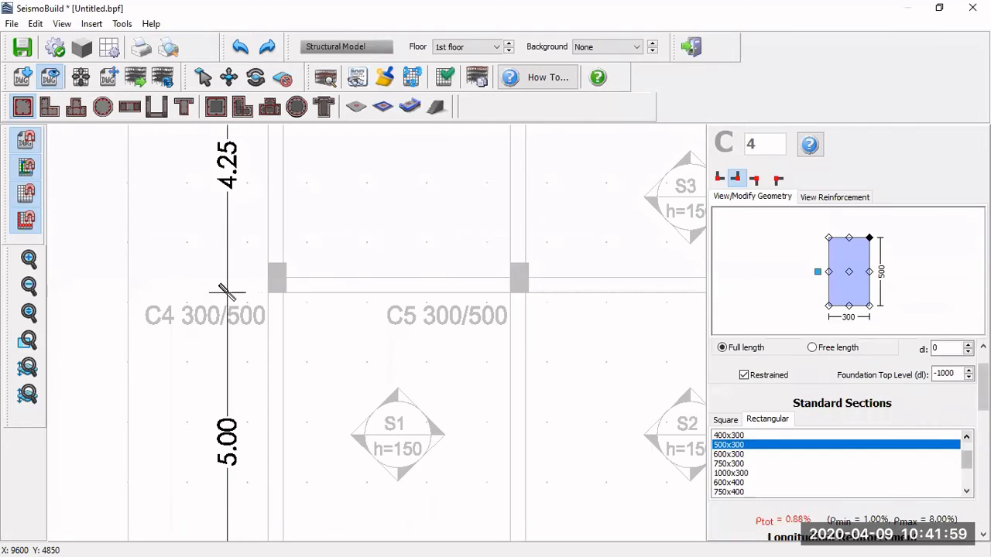
scroll(948, 500, down, 3)
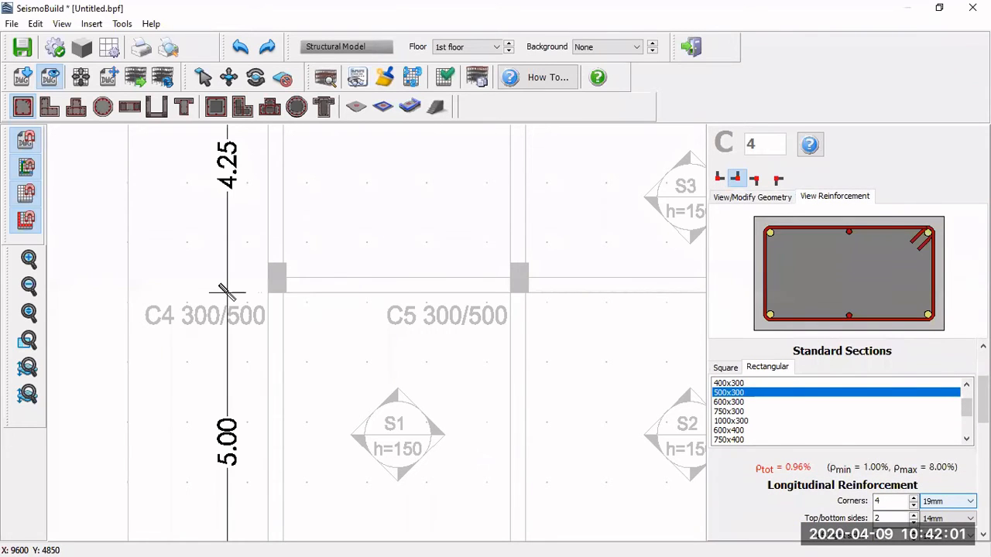
double_click(885, 501)
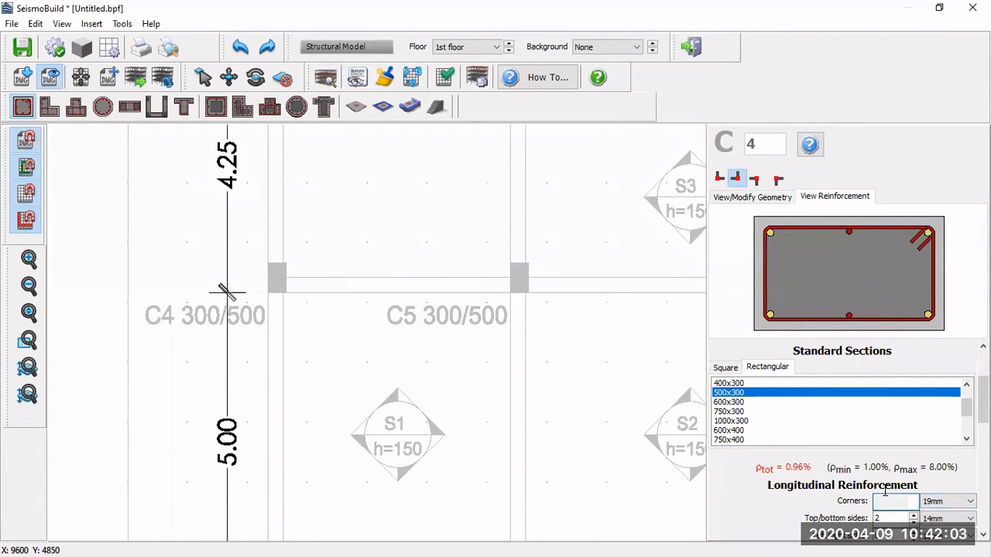
click(938, 503)
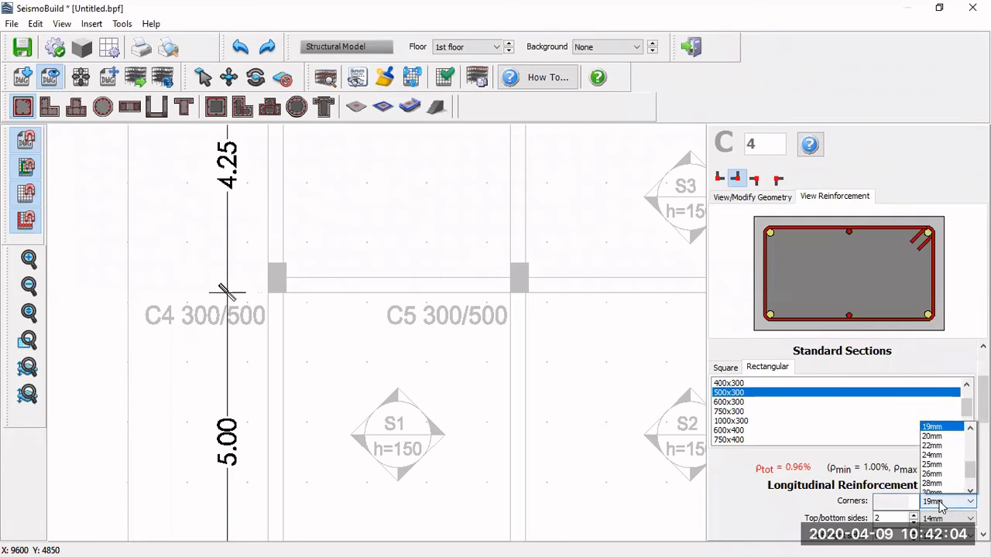
scroll(943, 427, up, 2)
click(940, 442)
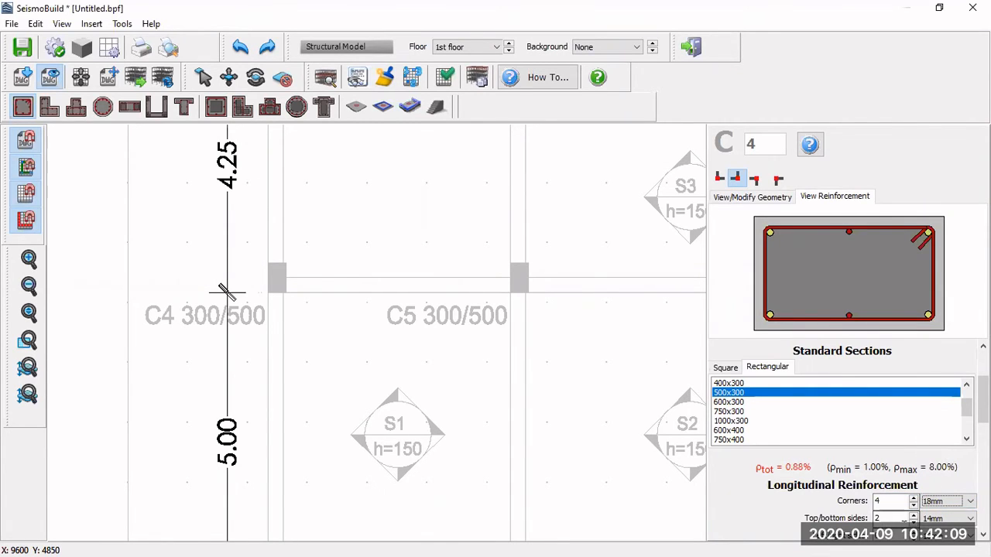
double_click(896, 518)
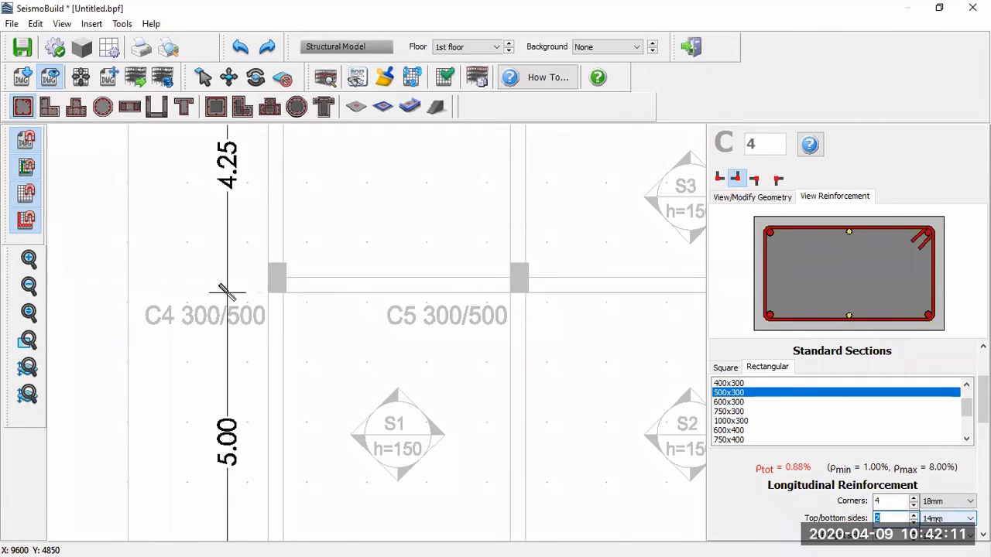
click(969, 519)
click(934, 469)
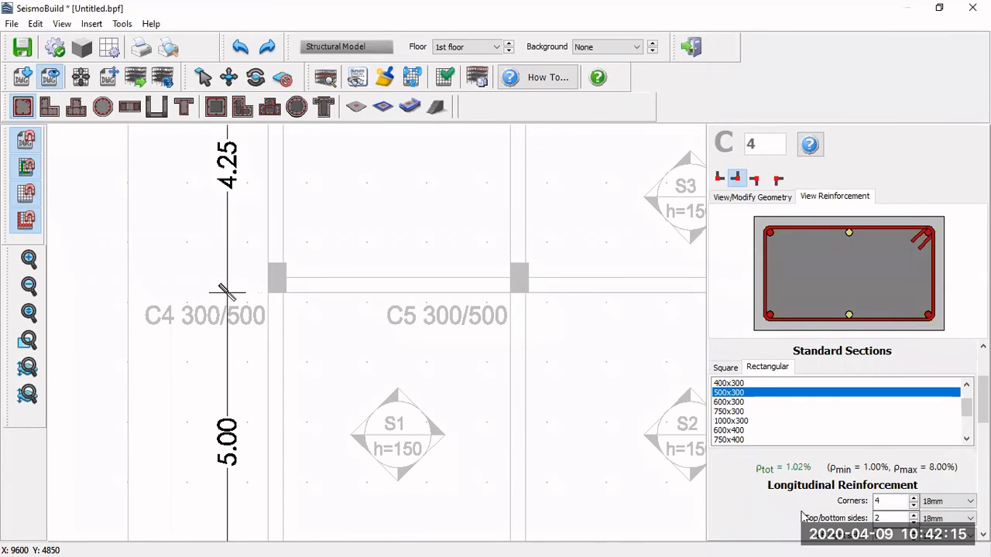
Set the section's lower-left corner as insertion point and place column C4 at the lower-left corner of its floor plan outline.
scroll(802, 517, down, 3)
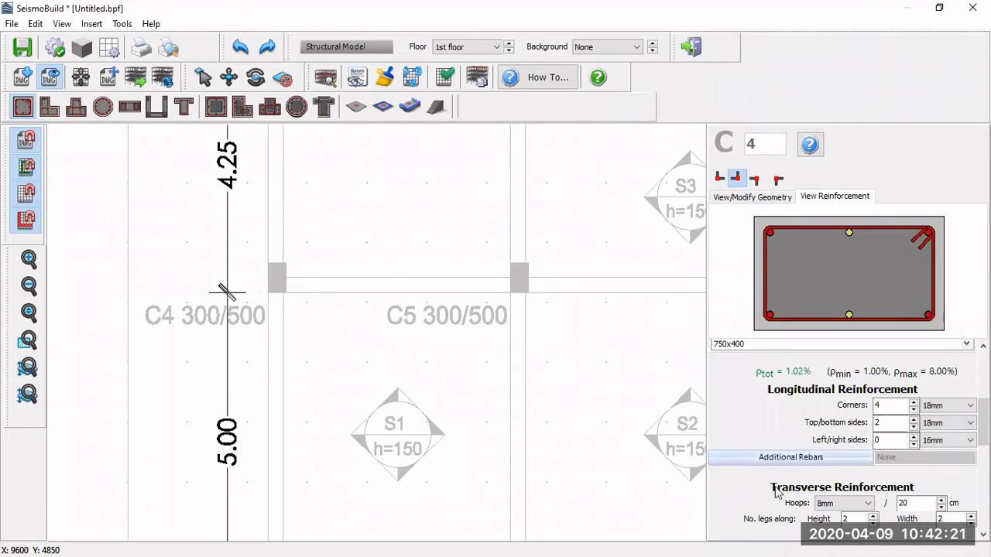
scroll(765, 493, down, 3)
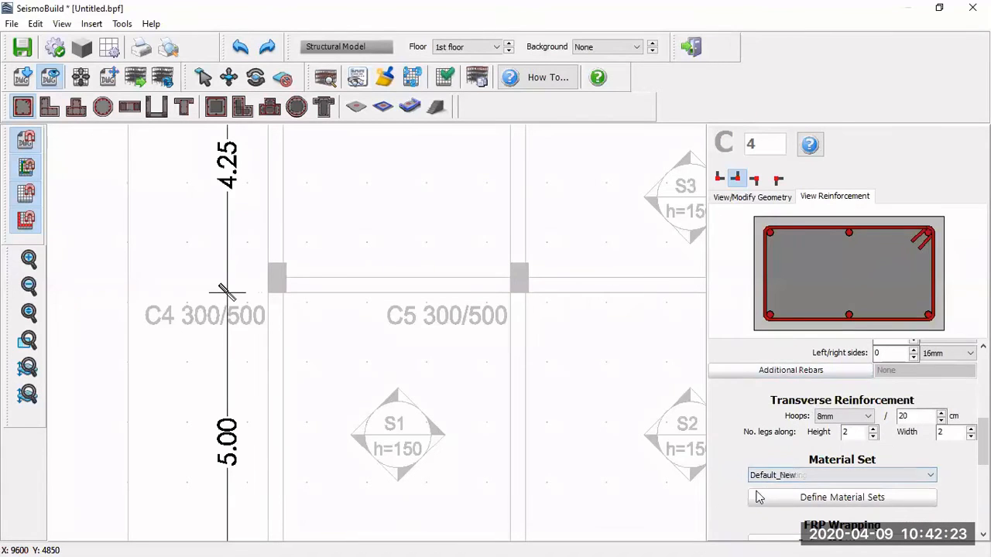
scroll(726, 496, up, 8)
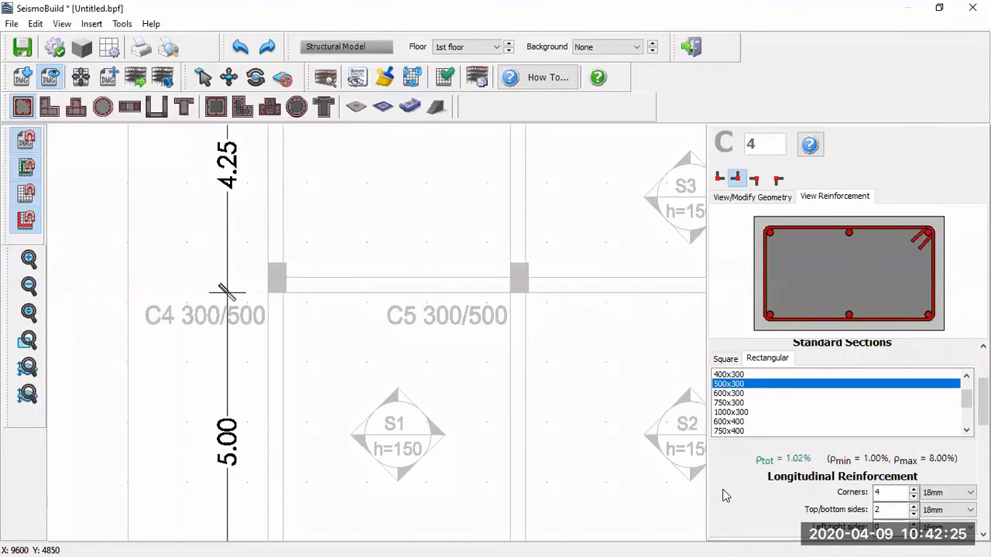
scroll(735, 437, up, 1)
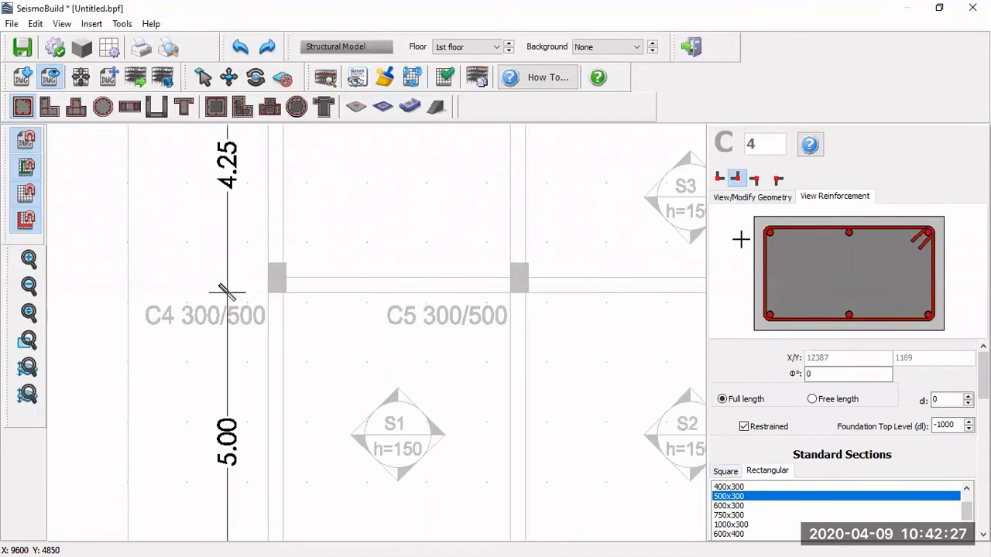
click(744, 200)
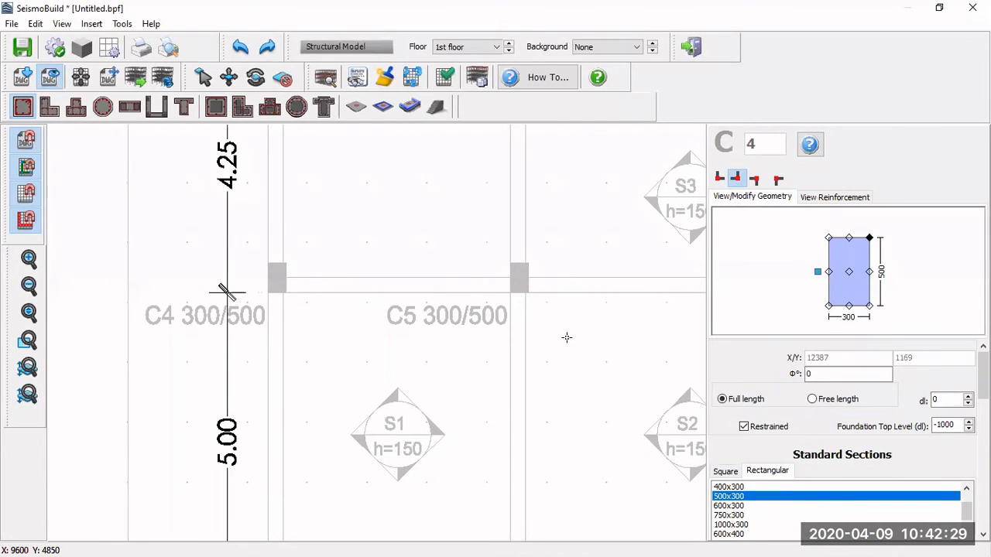
click(829, 306)
scroll(330, 306, up, 2)
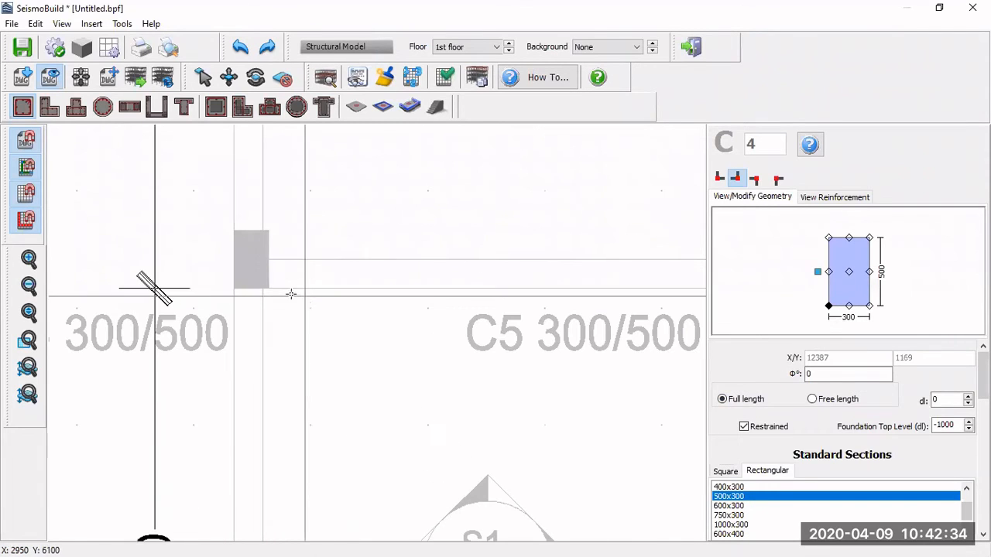
click(234, 288)
Place column C5 with the same 500x300 section at the lower-left corner of its outline on the floor plan.
scroll(234, 288, down, 3)
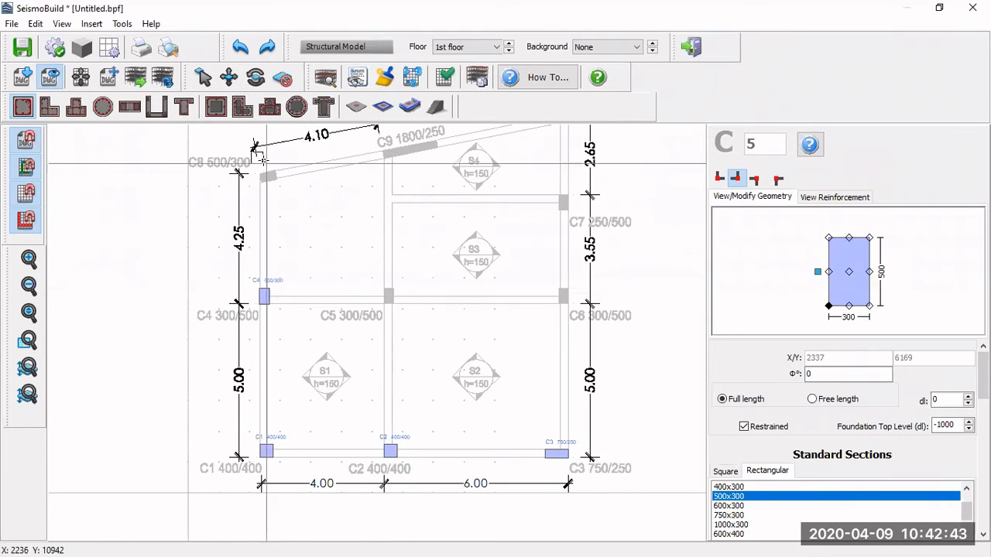
scroll(389, 302, up, 2)
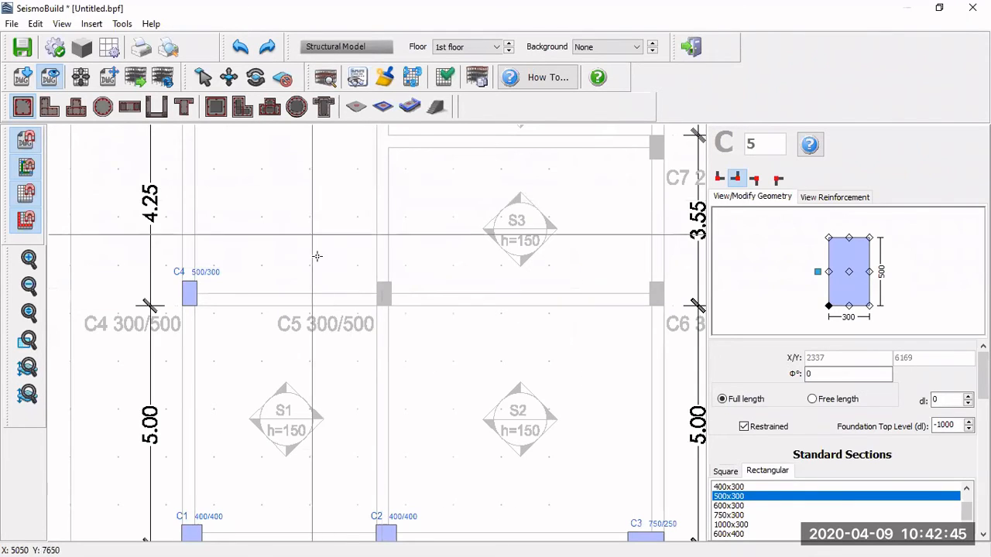
click(377, 305)
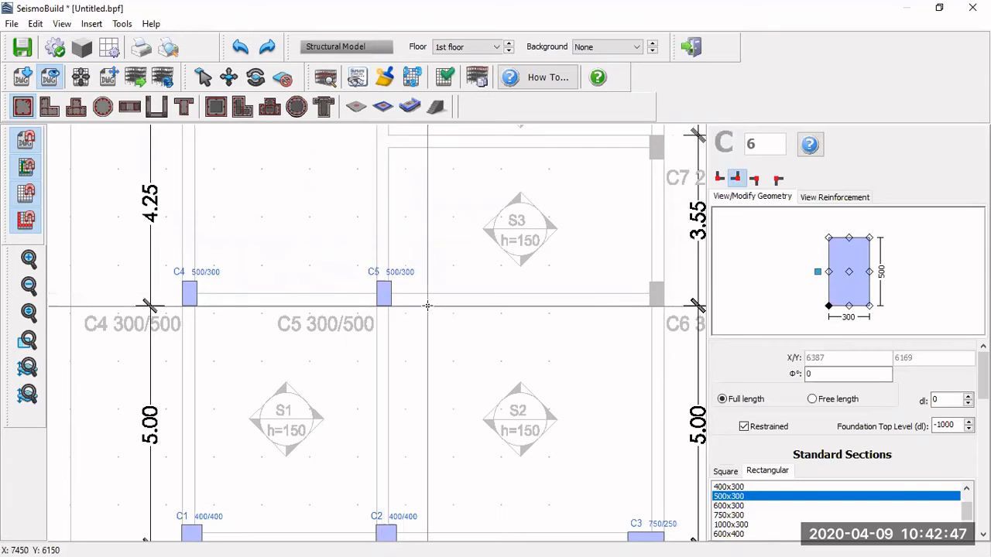
Set the section's lower-right corner as insertion point and place column C6 at the lower-right corner of its outline.
scroll(377, 304, down, 3)
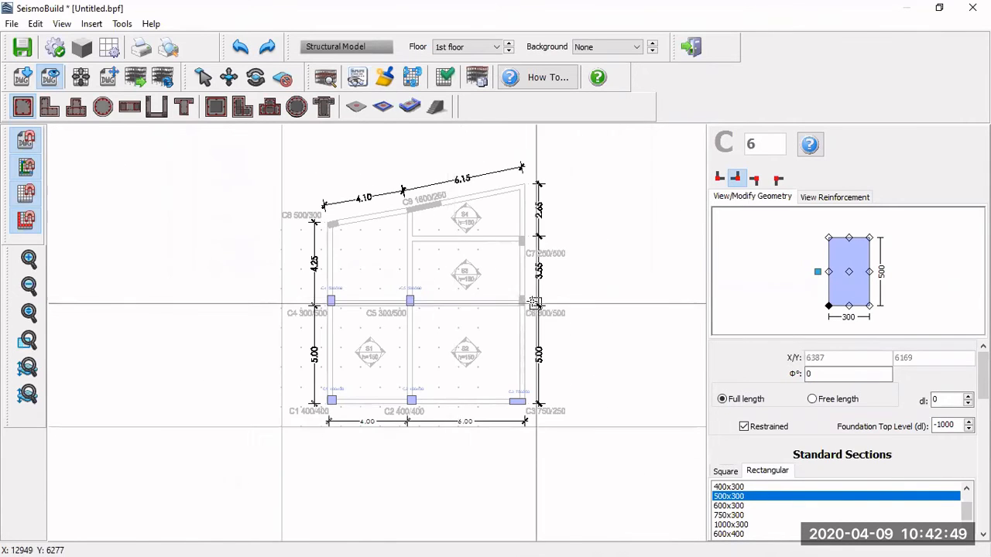
scroll(531, 302, up, 3)
scroll(488, 318, up, 2)
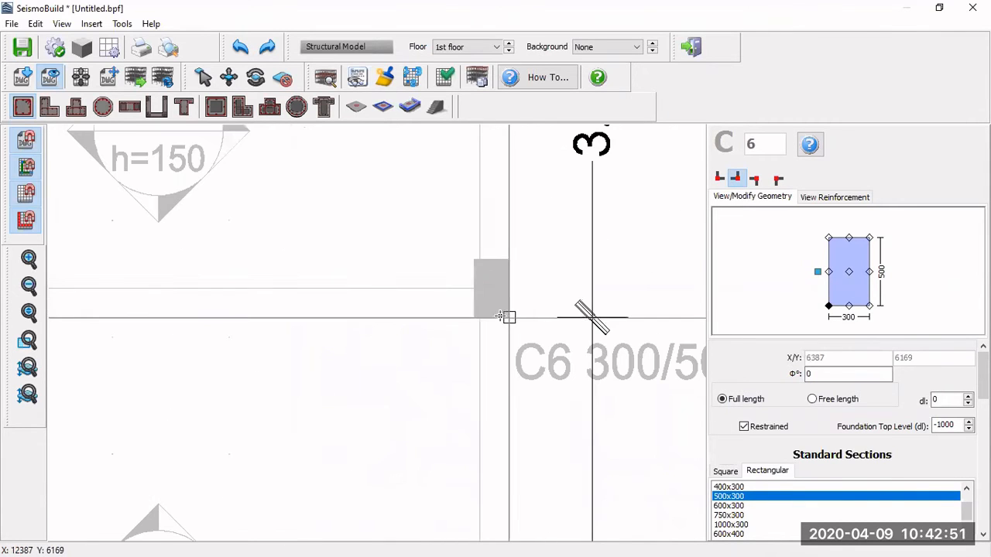
click(870, 307)
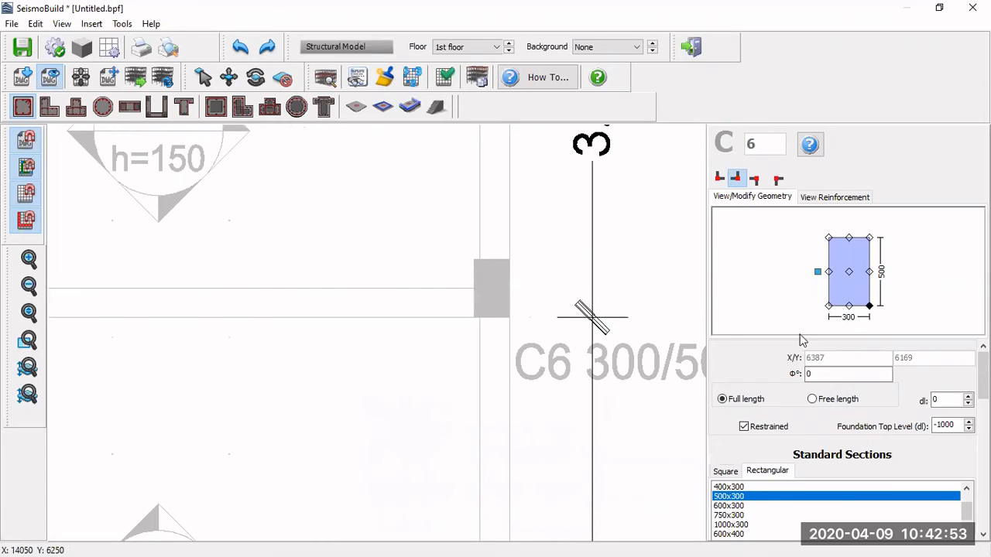
click(510, 317)
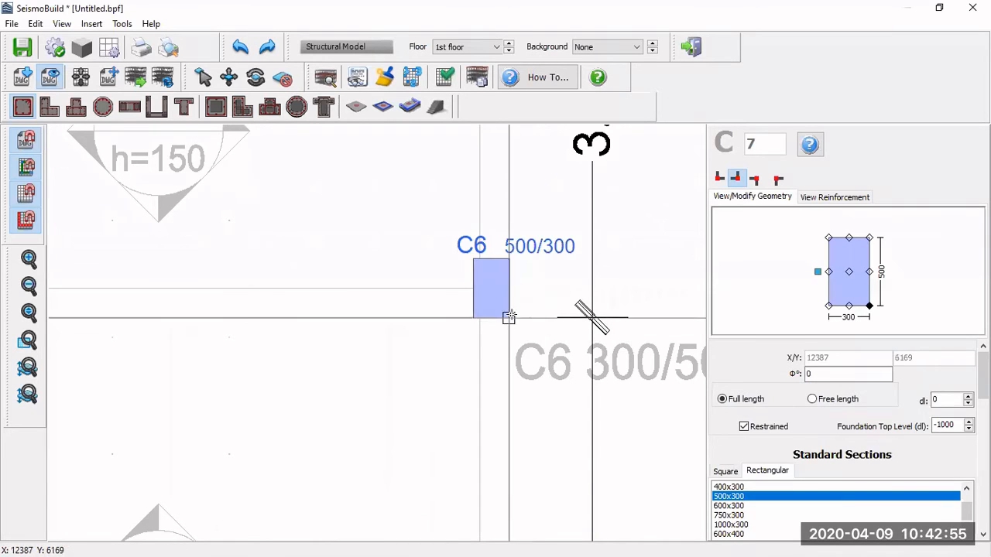
Set the section height of column C7 to 250 mm, giving a 250x500 mm section in plan.
scroll(552, 344, down, 3)
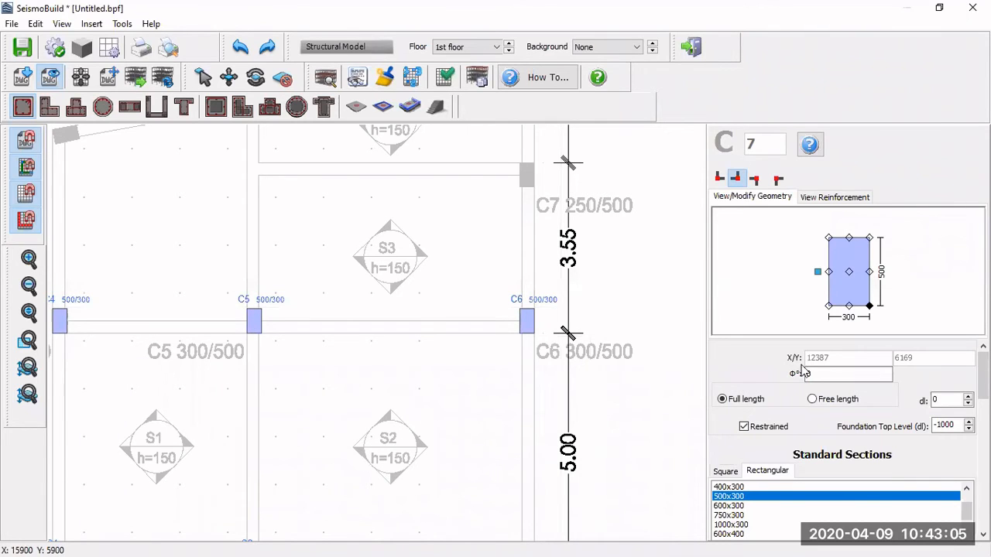
click(848, 318)
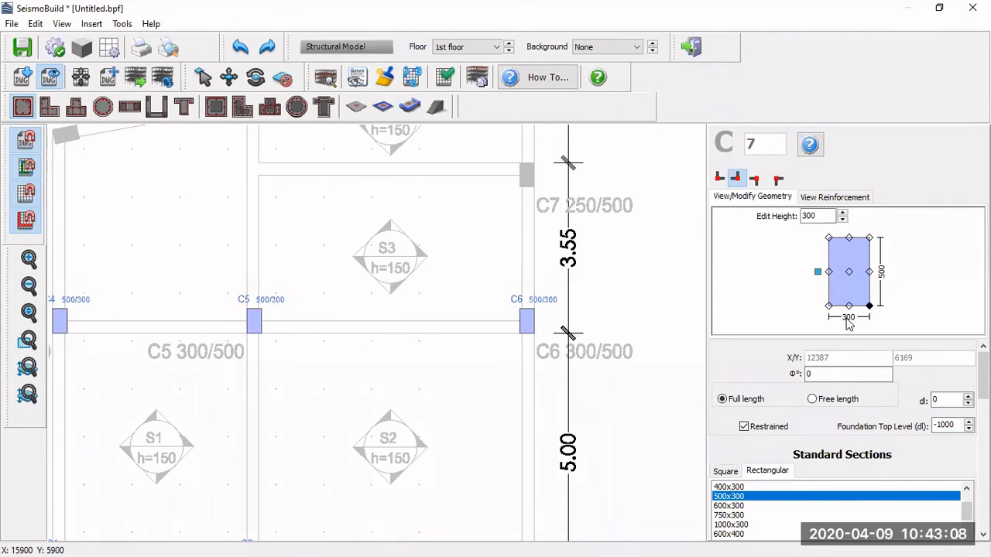
click(819, 216)
click(819, 216)
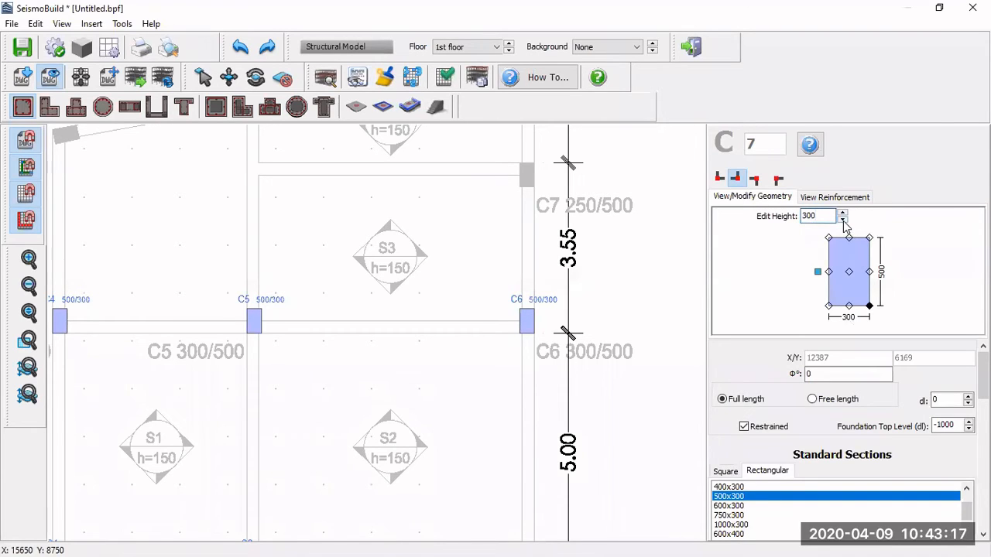
click(843, 221)
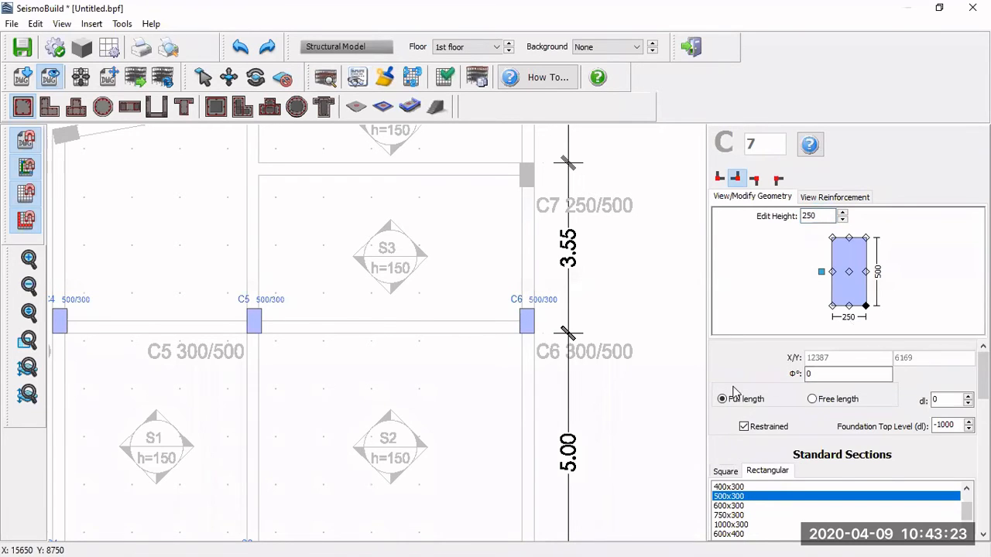
Set the diameter of column C7's two top/bottom side bars to 14 mm.
scroll(730, 396, down, 5)
scroll(714, 496, down, 4)
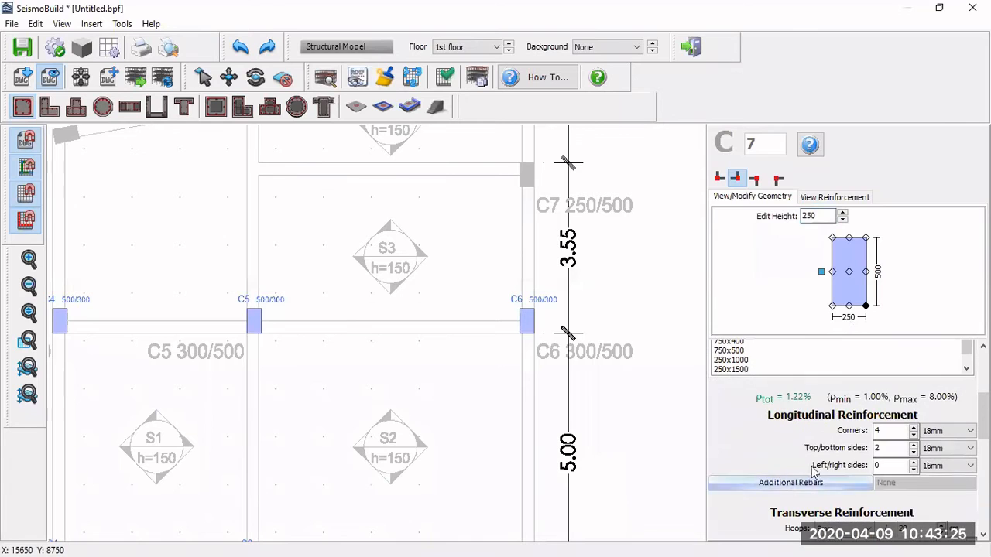
click(899, 432)
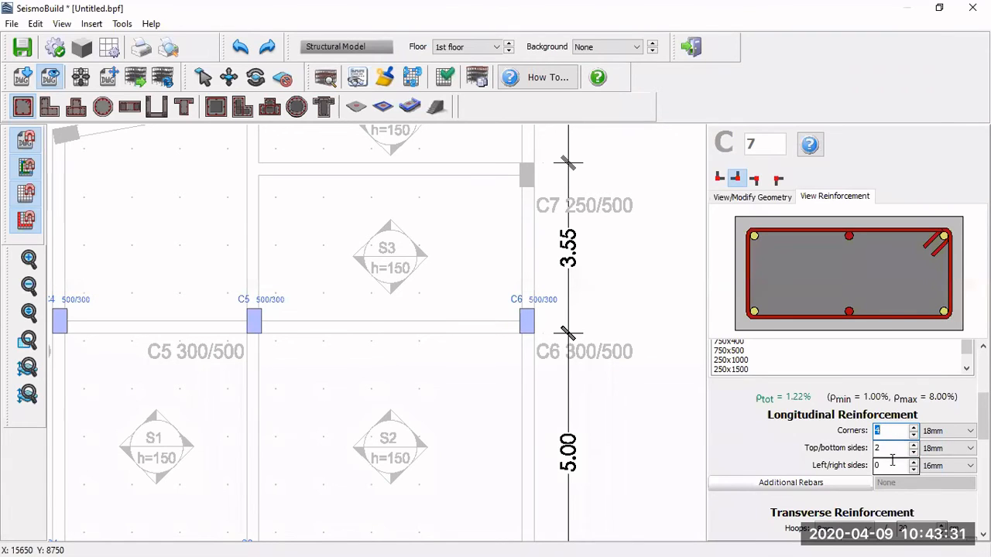
click(891, 449)
click(933, 449)
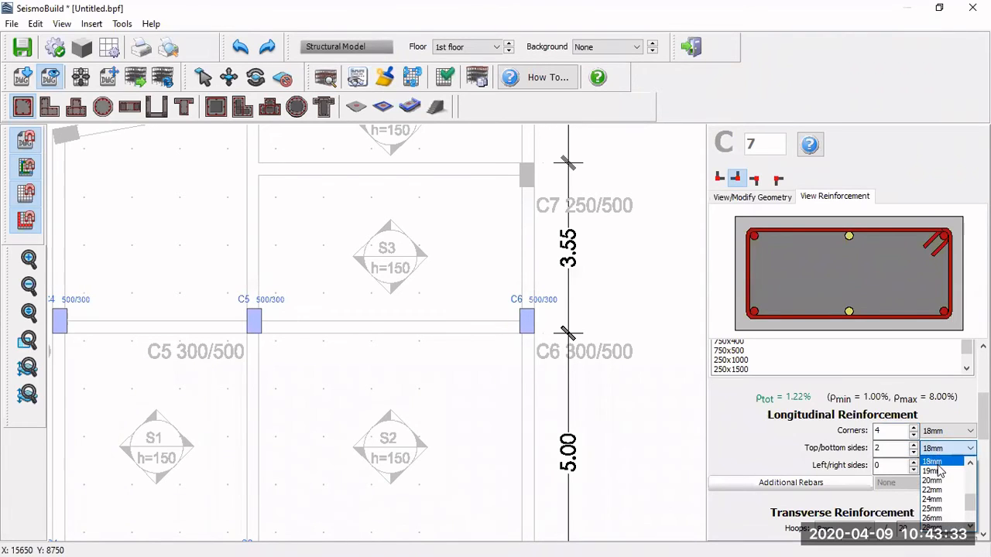
scroll(939, 480, up, 3)
click(939, 469)
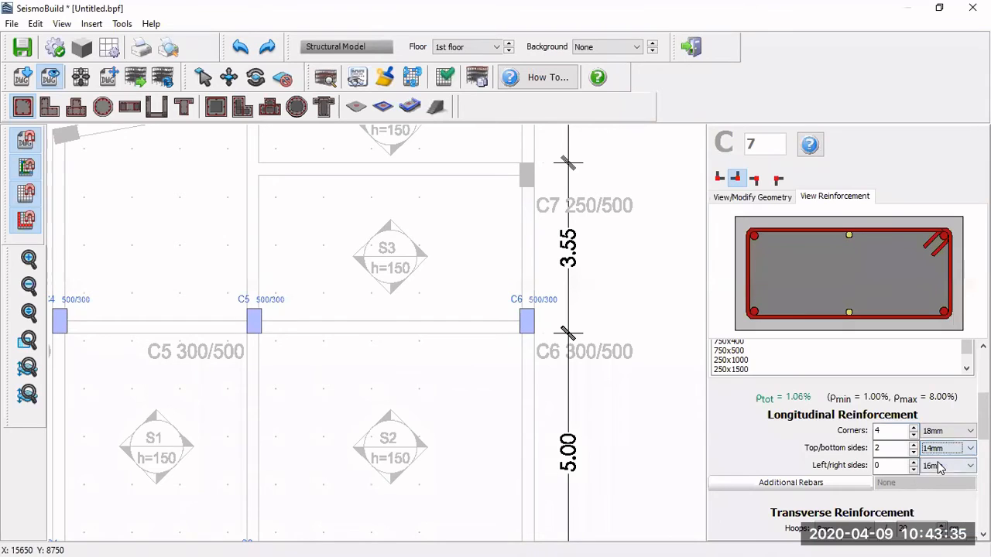
click(741, 436)
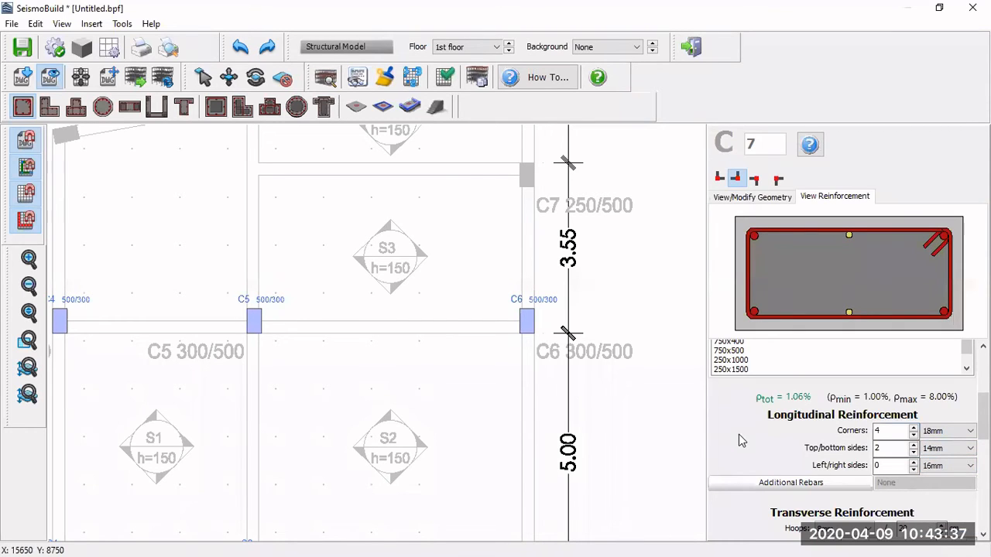
Check column C7's remaining properties and place it by its lower-right corner at the lower-right corner of its outline.
scroll(734, 507, down, 1)
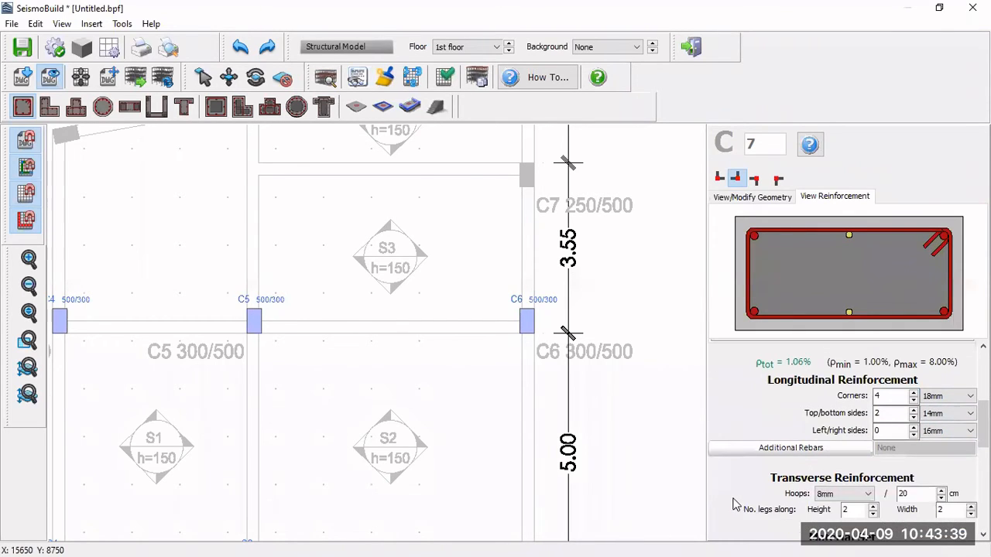
scroll(738, 499, down, 4)
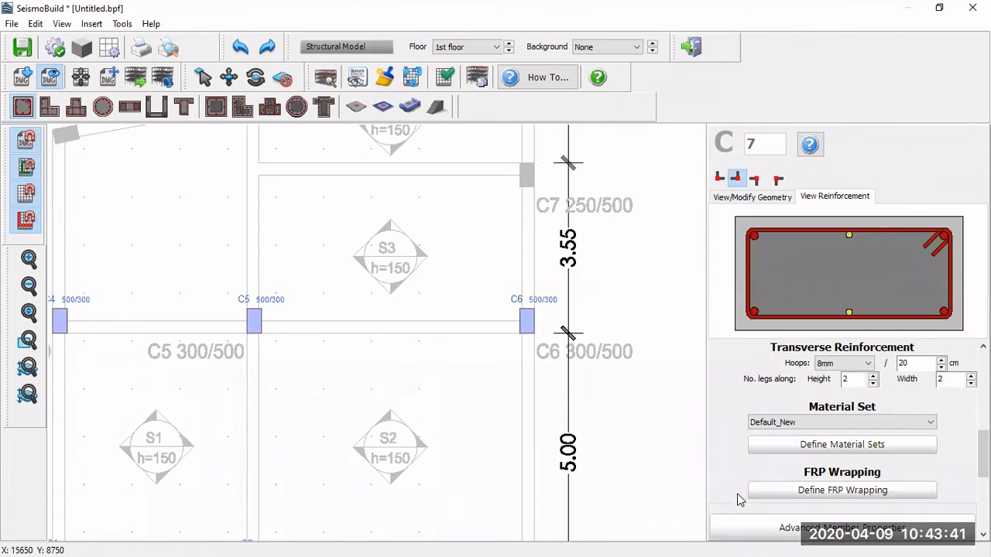
scroll(738, 501, down, 3)
scroll(738, 503, up, 10)
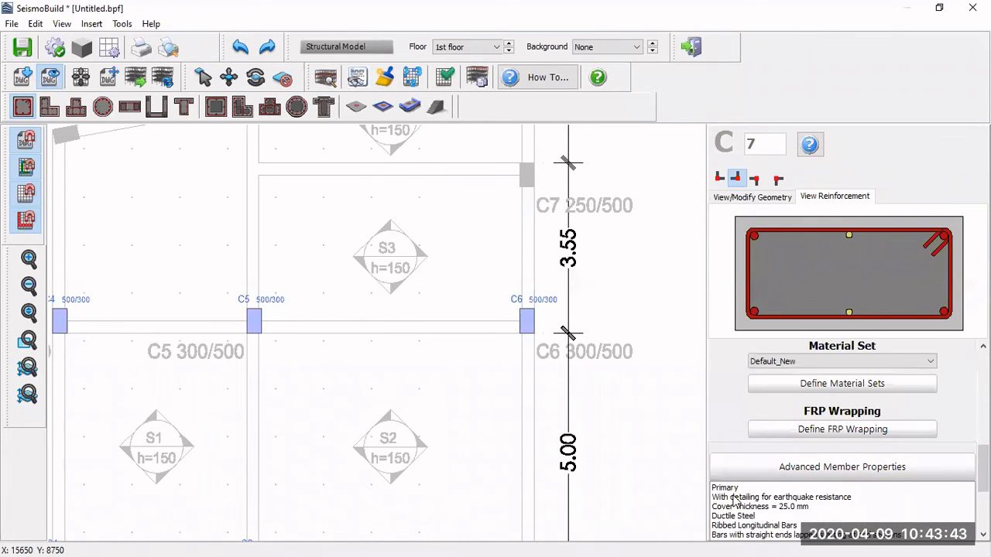
scroll(734, 439, up, 2)
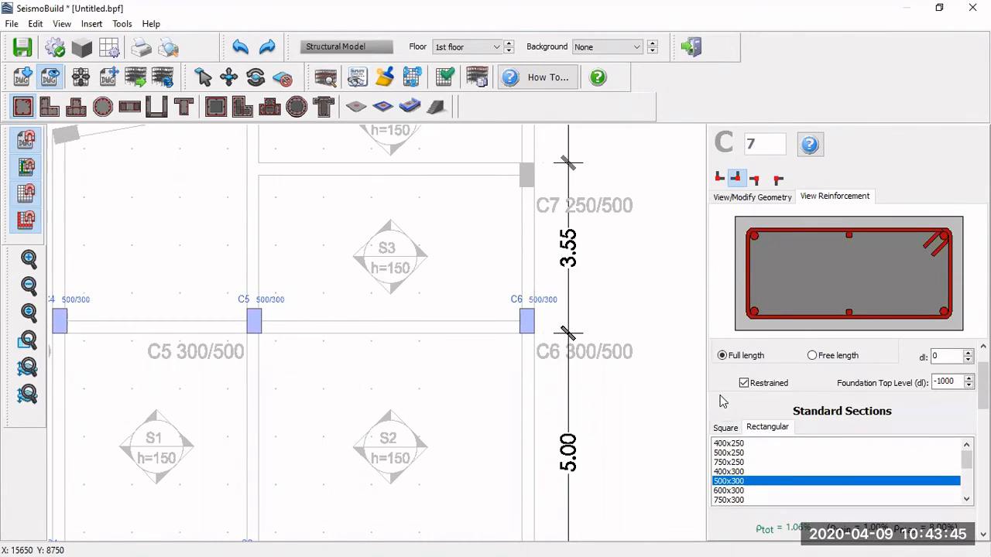
click(774, 198)
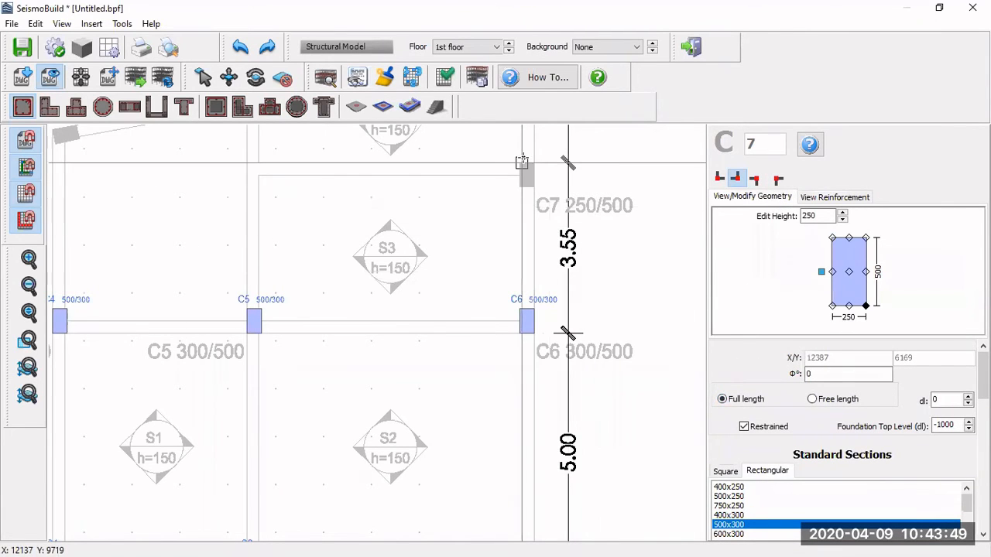
scroll(522, 161, up, 3)
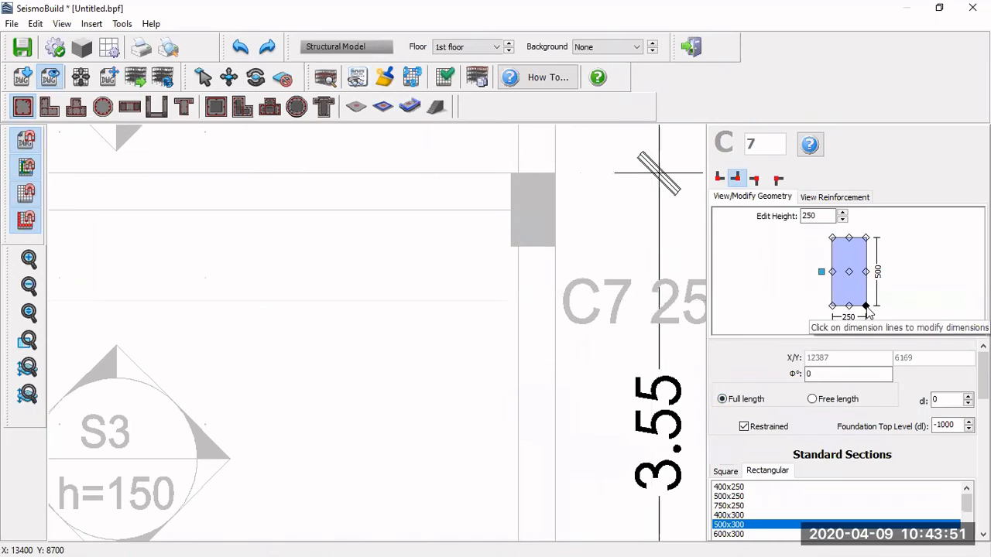
click(554, 246)
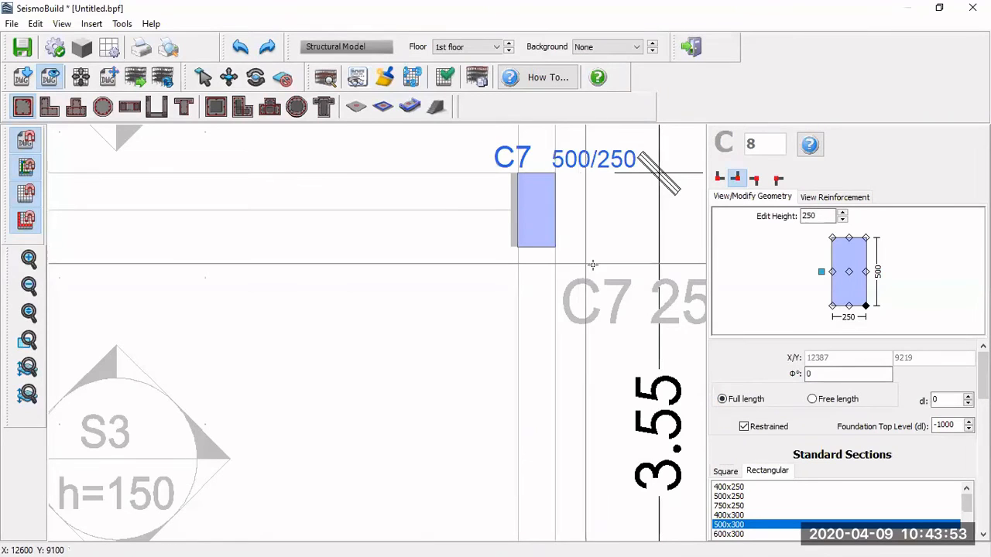
Select the placed column C4 on the floor plan to bring up its section properties.
scroll(592, 265, down, 2)
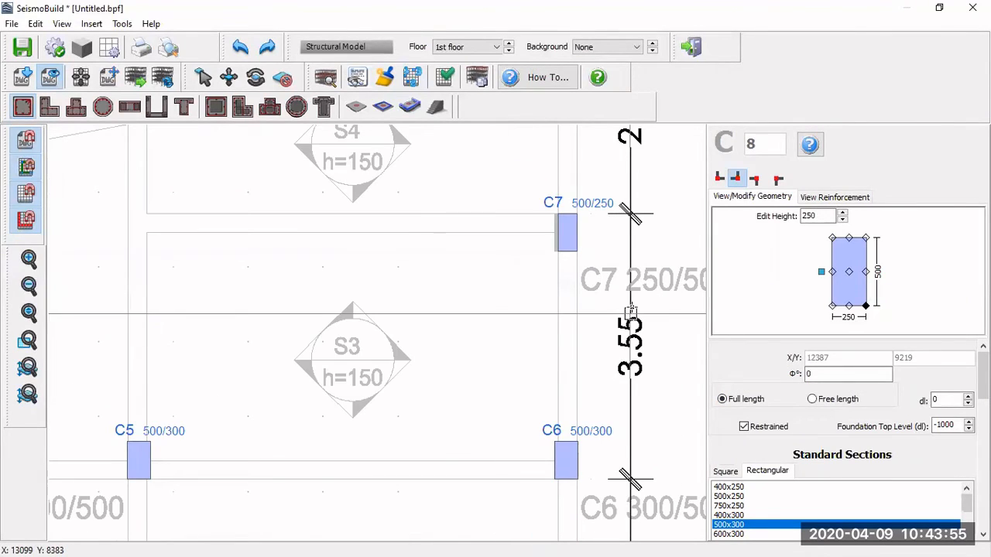
scroll(631, 311, down, 1)
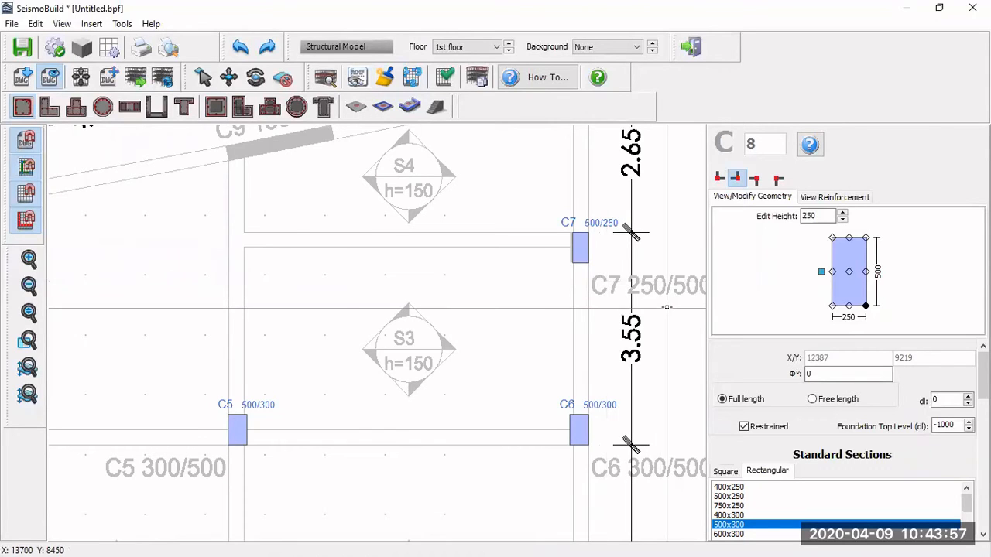
scroll(667, 307, down, 2)
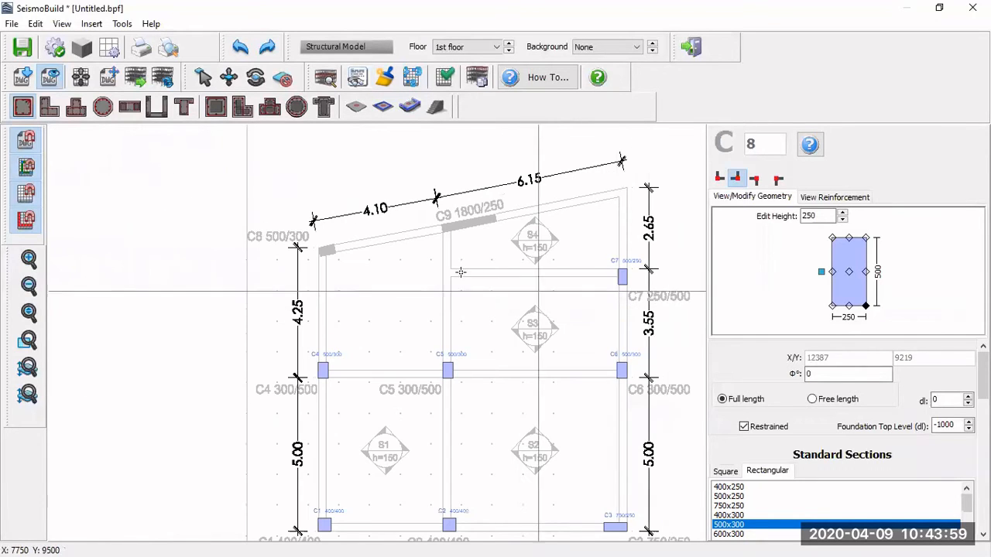
scroll(310, 247, up, 2)
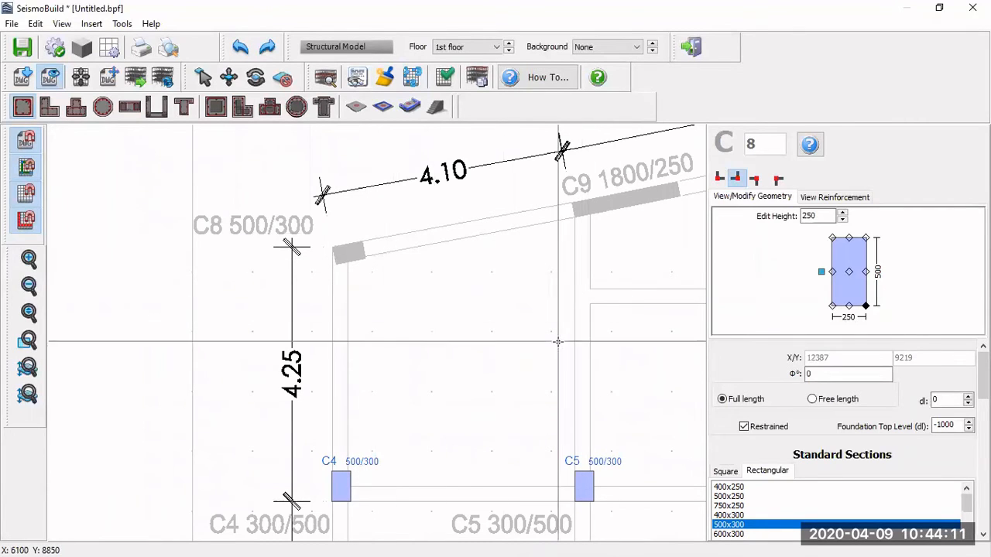
click(207, 86)
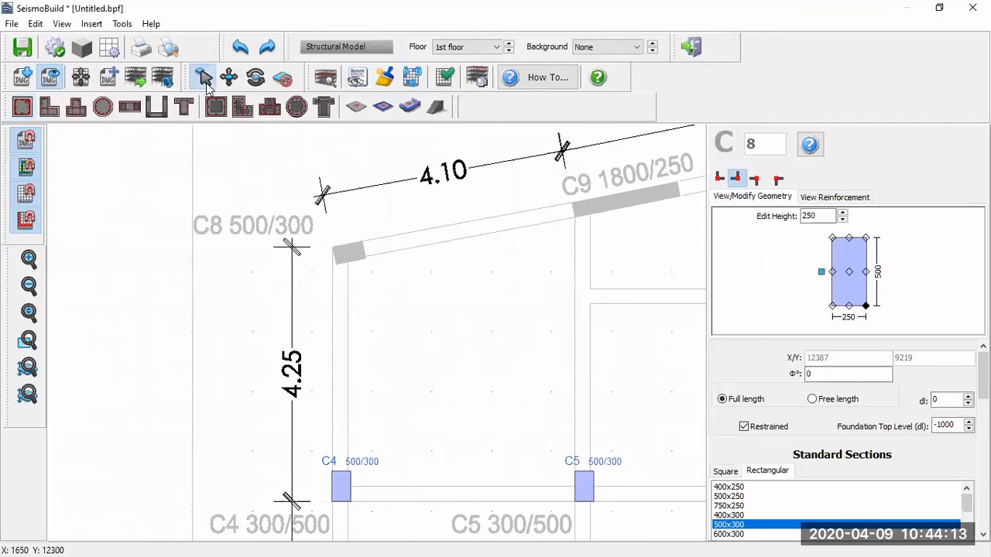
click(339, 490)
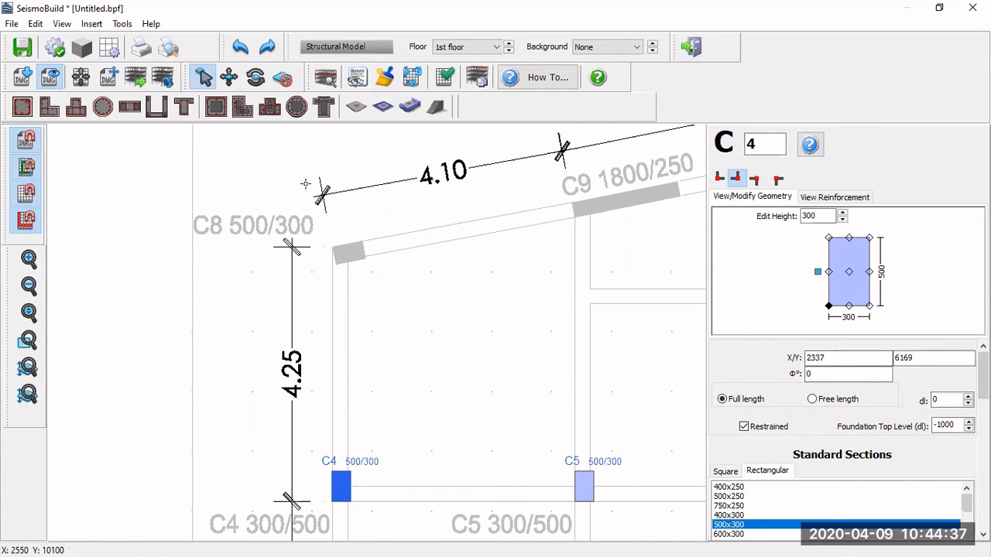
Start a new rectangular column C8 using column C4's properties and check its longitudinal reinforcement.
click(22, 106)
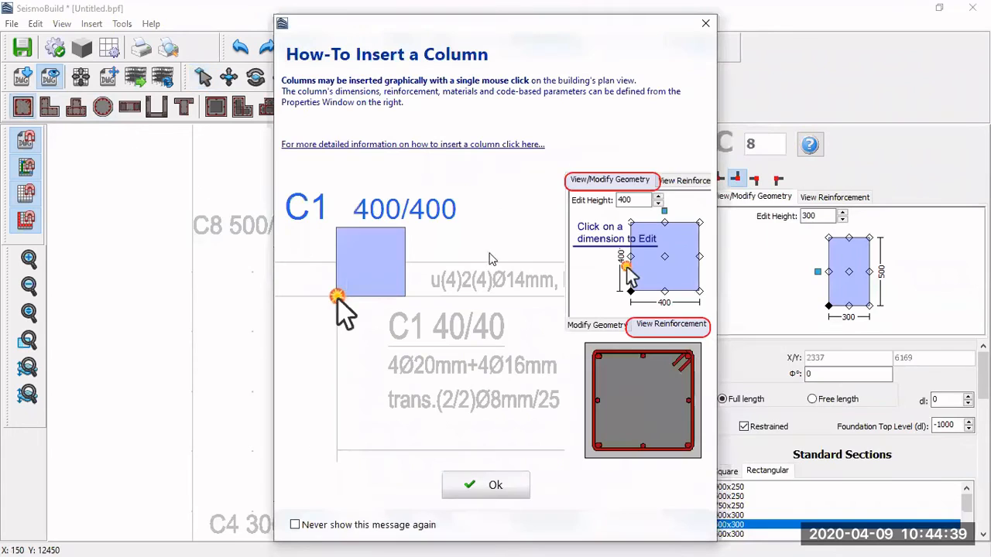
click(486, 485)
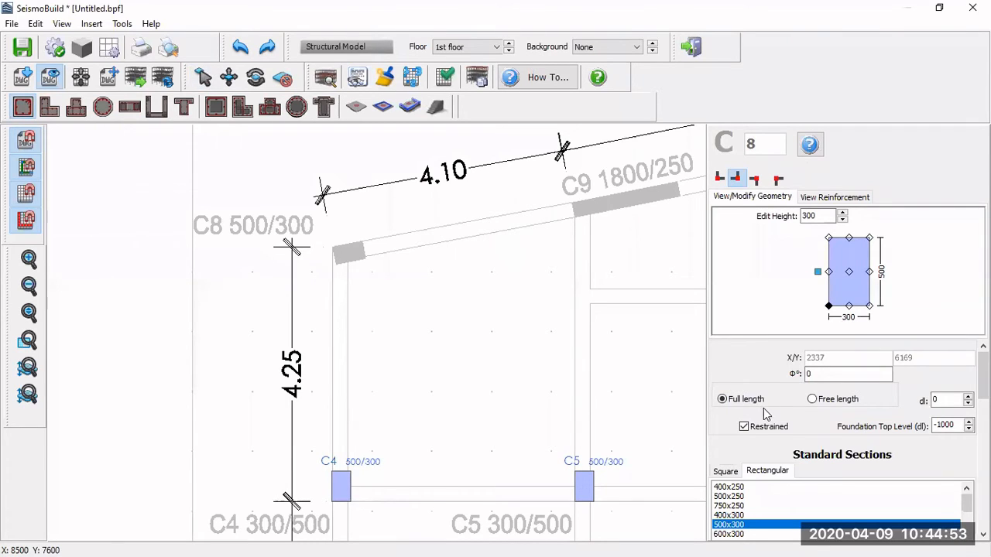
scroll(725, 453, down, 3)
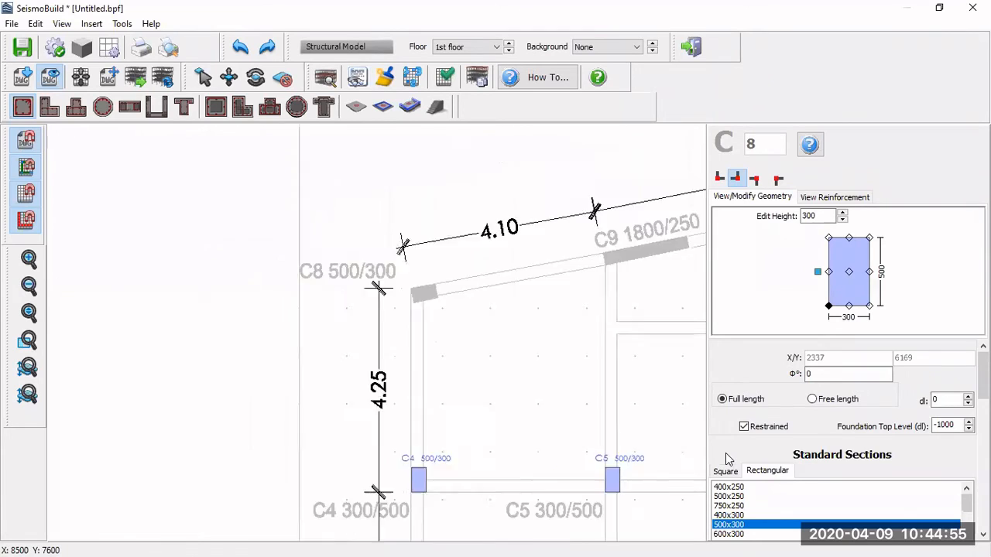
scroll(747, 451, up, 4)
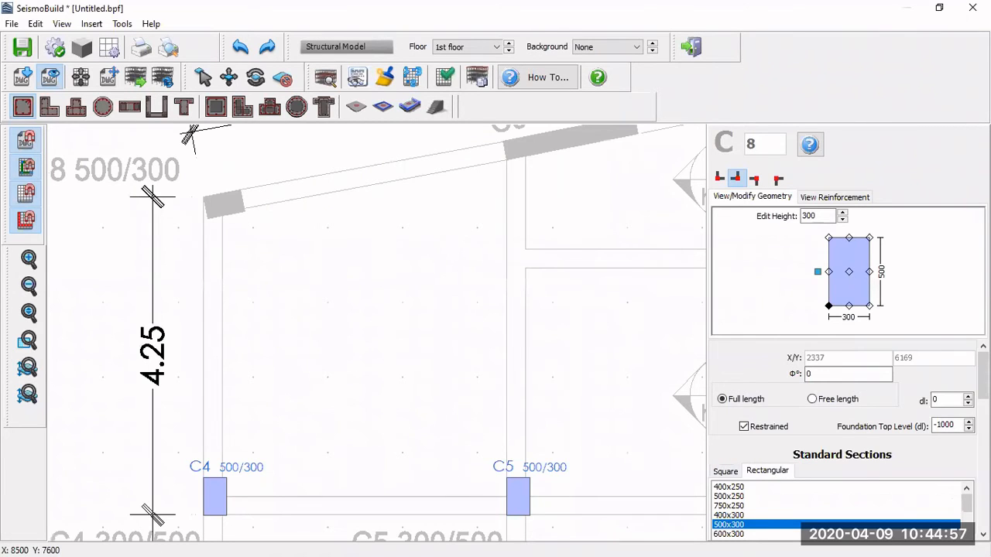
scroll(848, 441, down, 3)
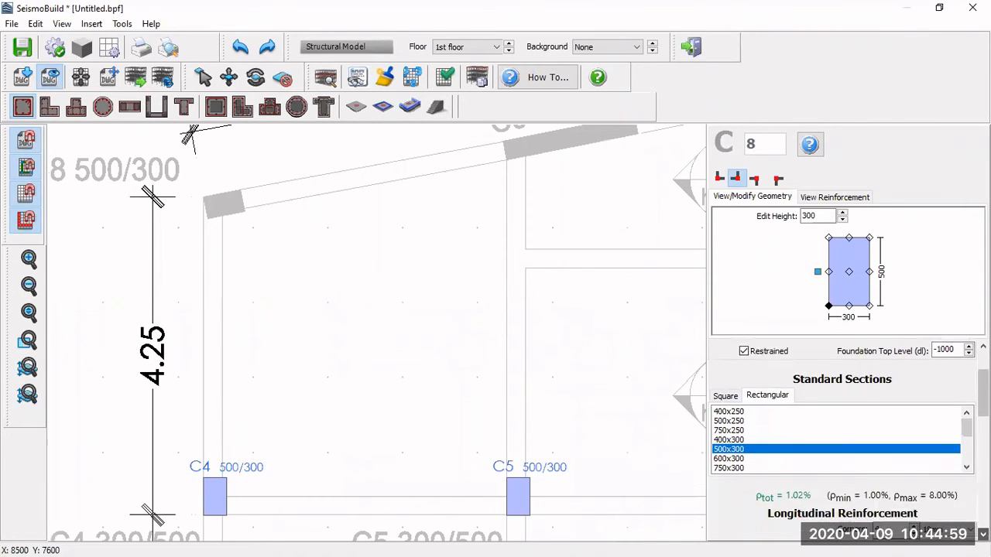
scroll(852, 441, down, 6)
click(885, 437)
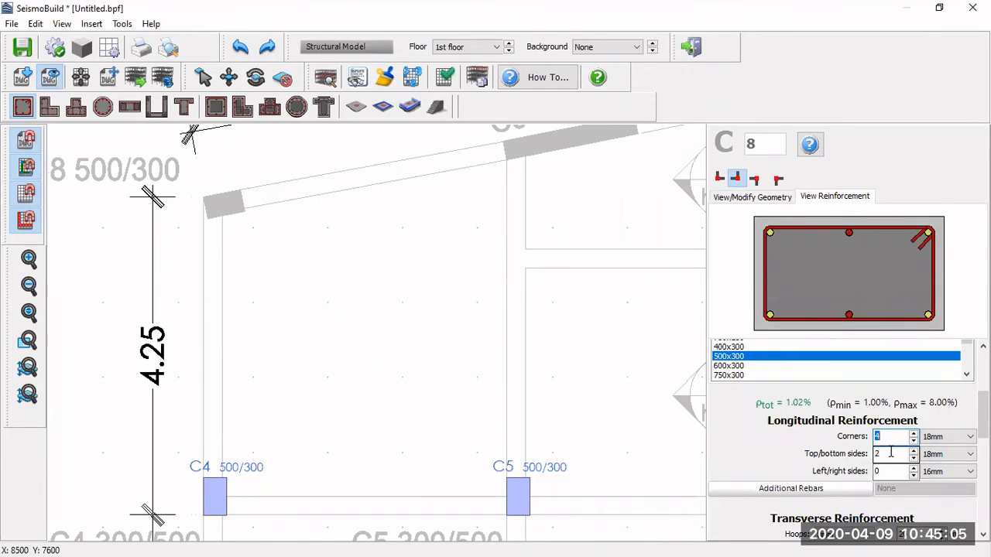
click(891, 454)
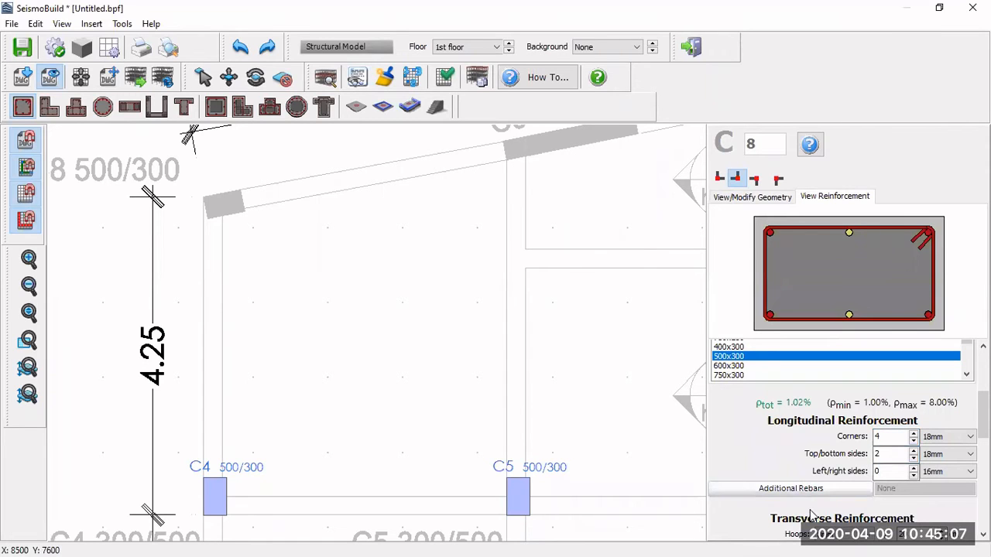
scroll(949, 437, up, 3)
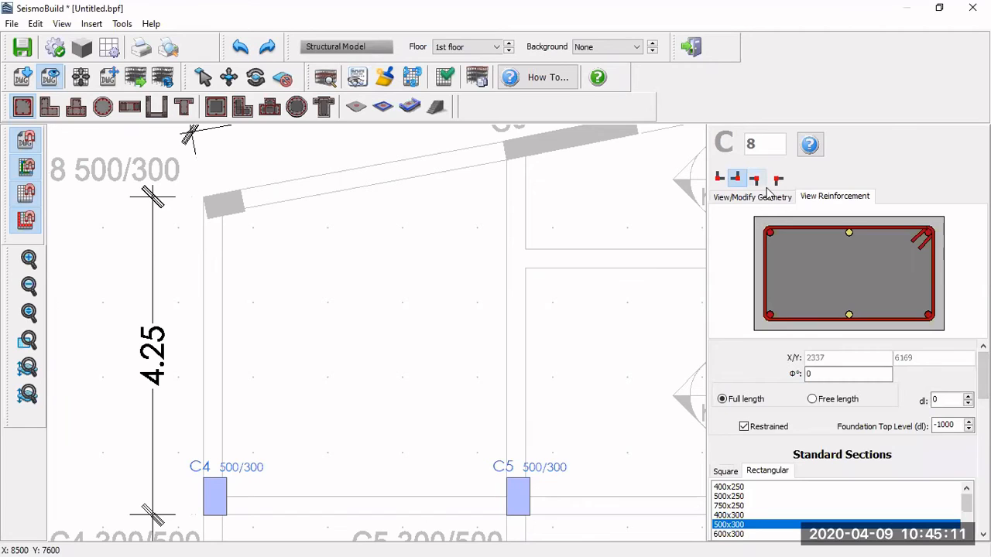
Orient column C8's section as 500 mm wide by 300 mm high in plan and set its rotation angle to 11°.
click(771, 199)
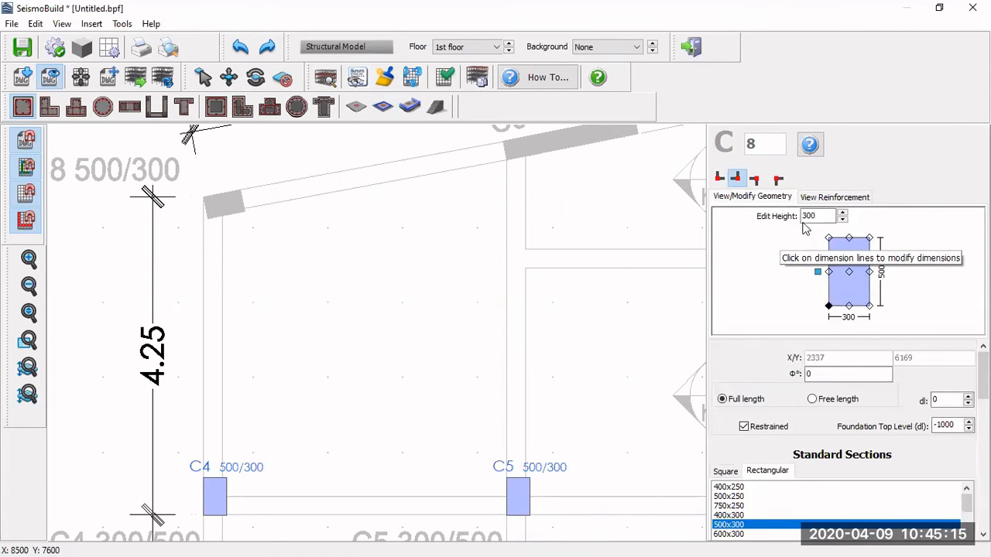
click(720, 178)
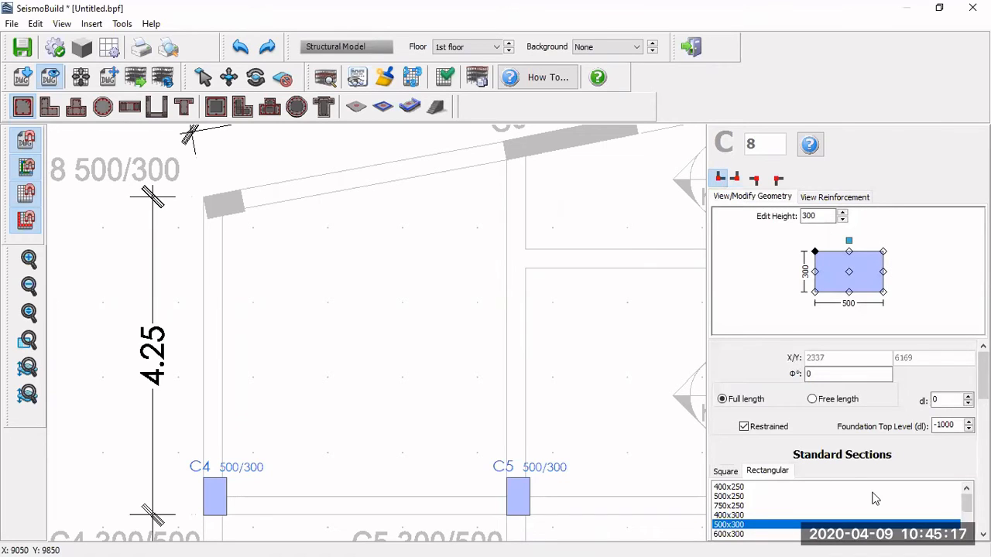
click(815, 293)
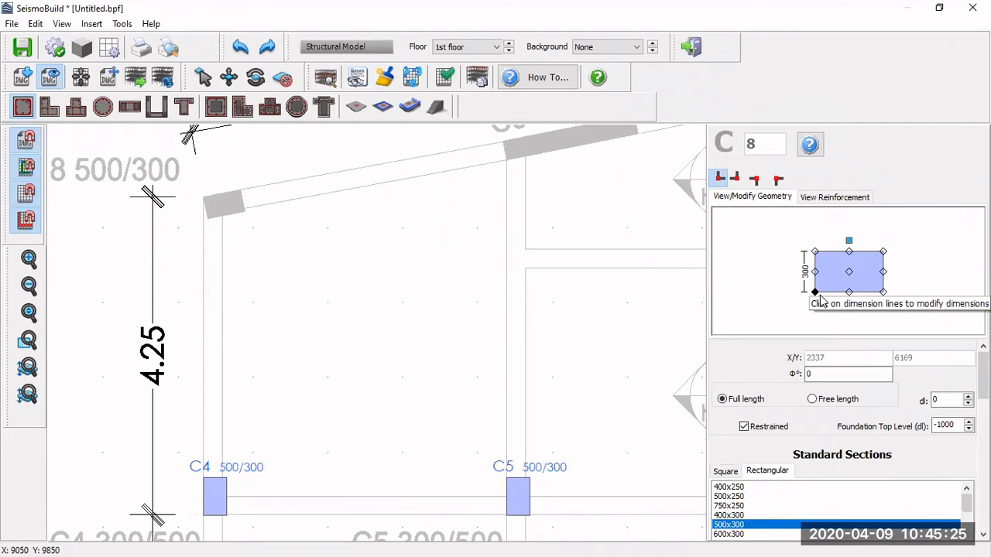
double_click(832, 373)
text(11)
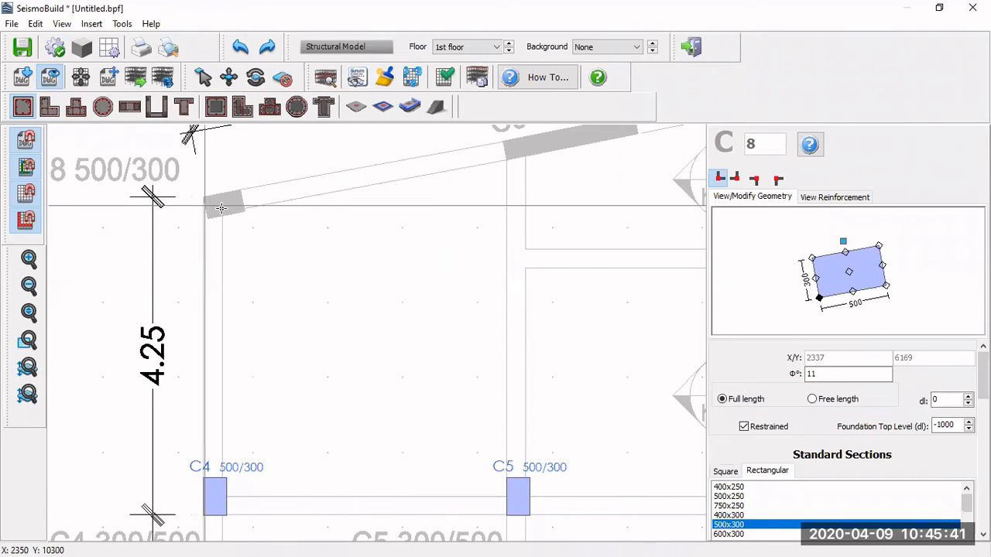
Place column C8 by its upper-left corner at the upper-left corner of its outline on the floor plan.
scroll(222, 208, up, 1)
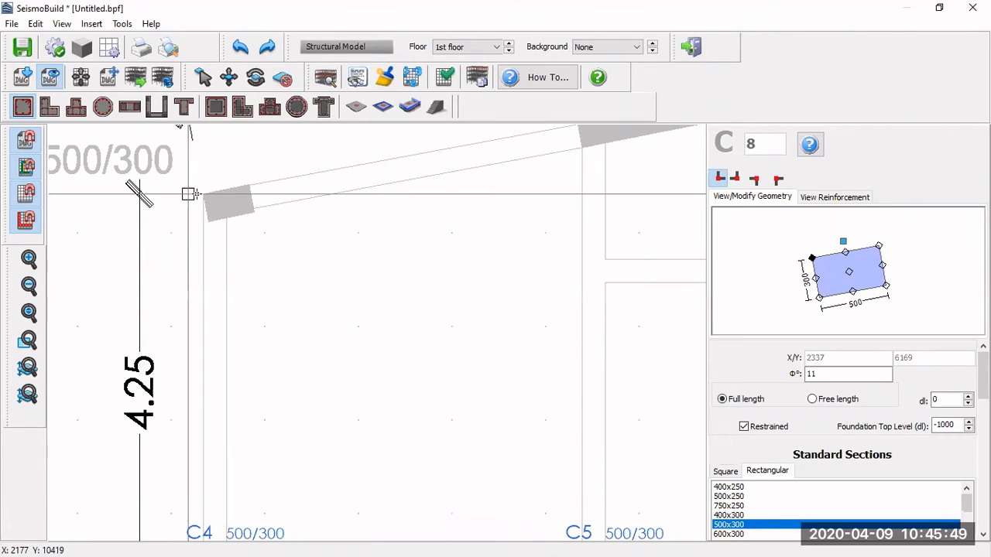
scroll(189, 193, up, 2)
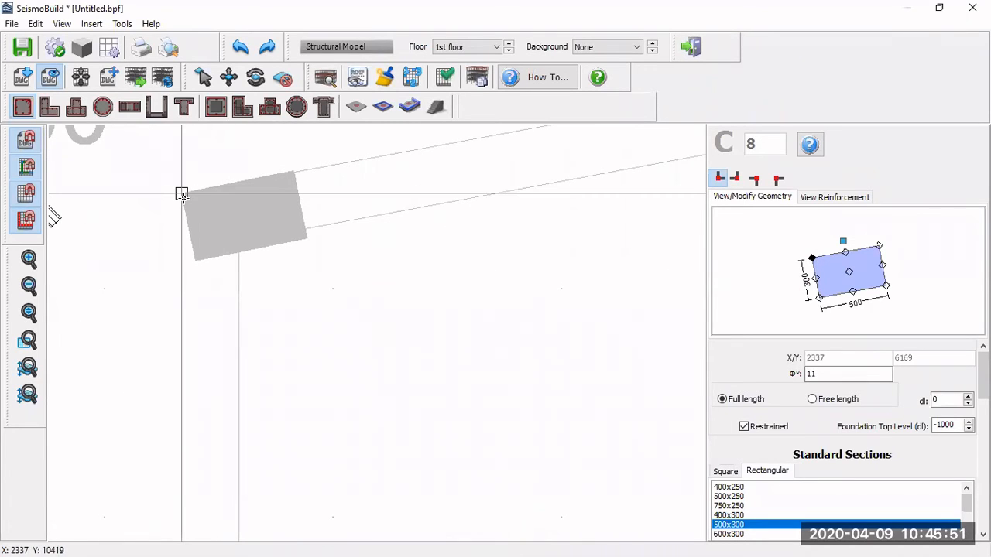
click(182, 193)
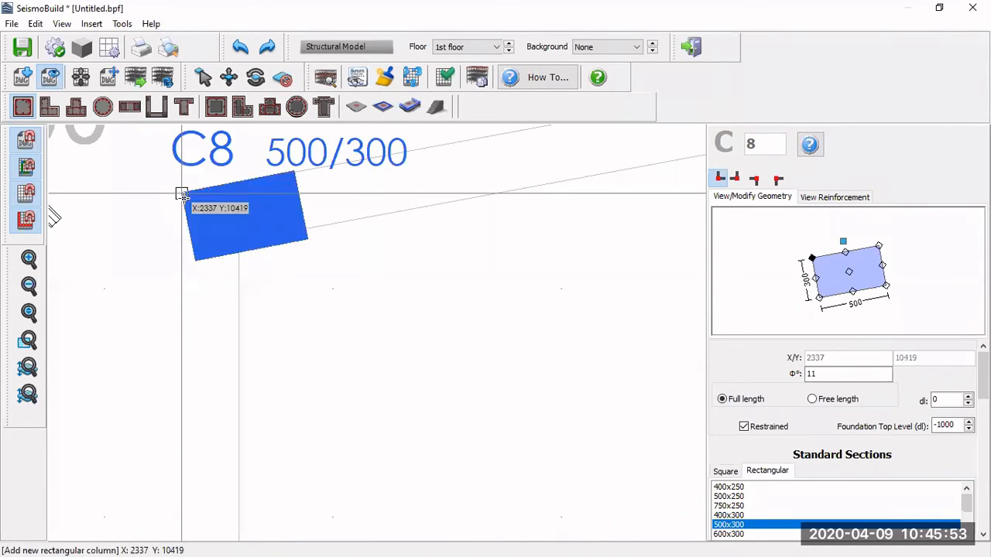
scroll(231, 211, down, 3)
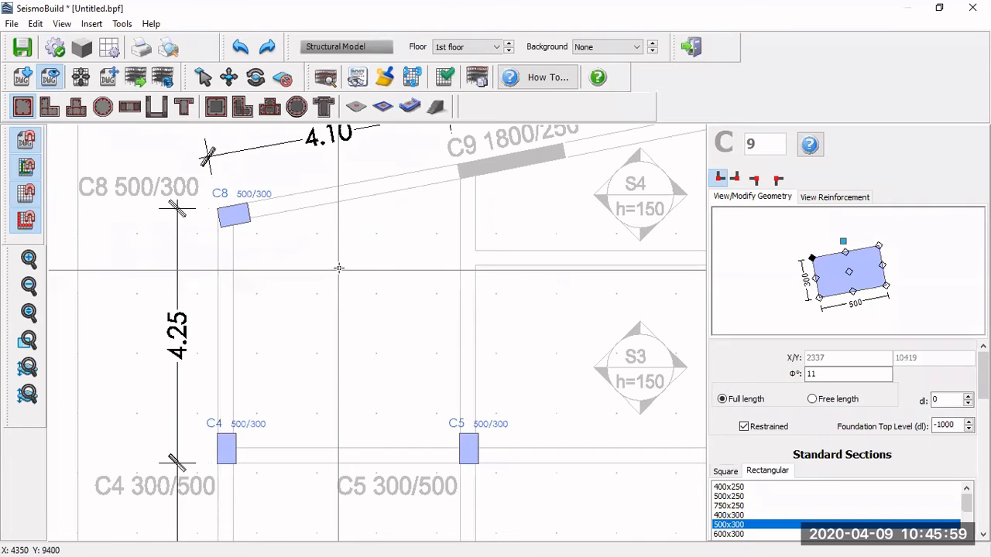
scroll(339, 268, down, 3)
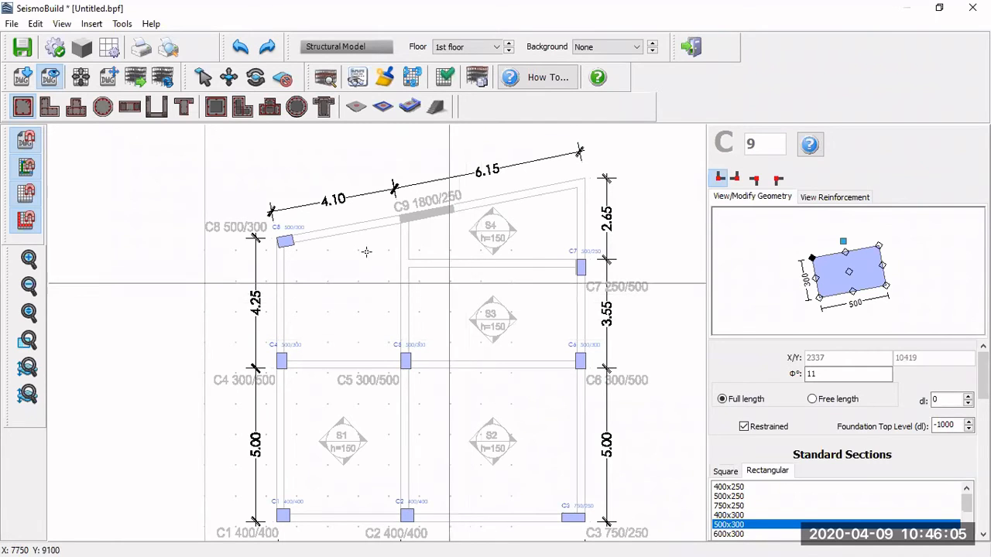
Start a new wall W9 for the C9 1800/250 outline, restrained, with a foundation top level of -1000 mm.
click(131, 109)
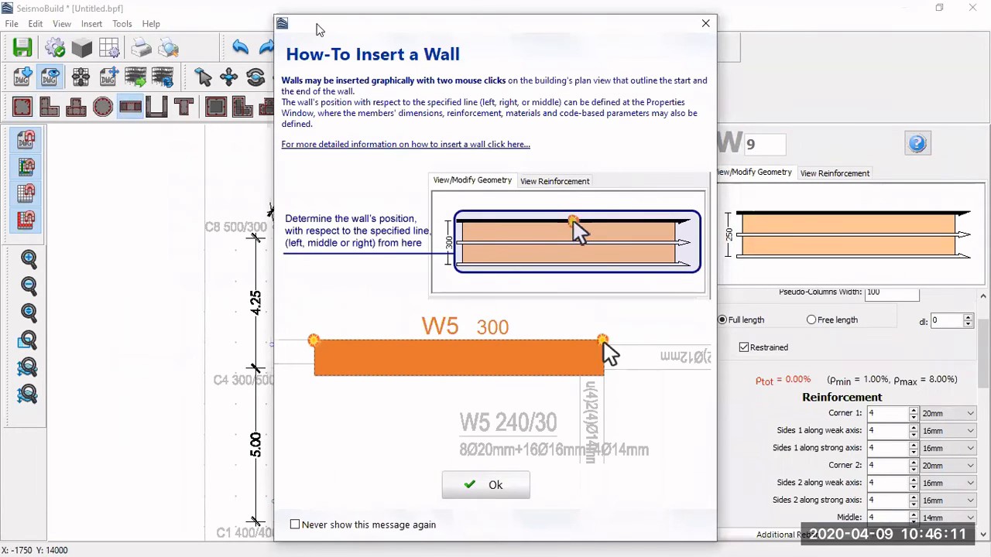
click(490, 486)
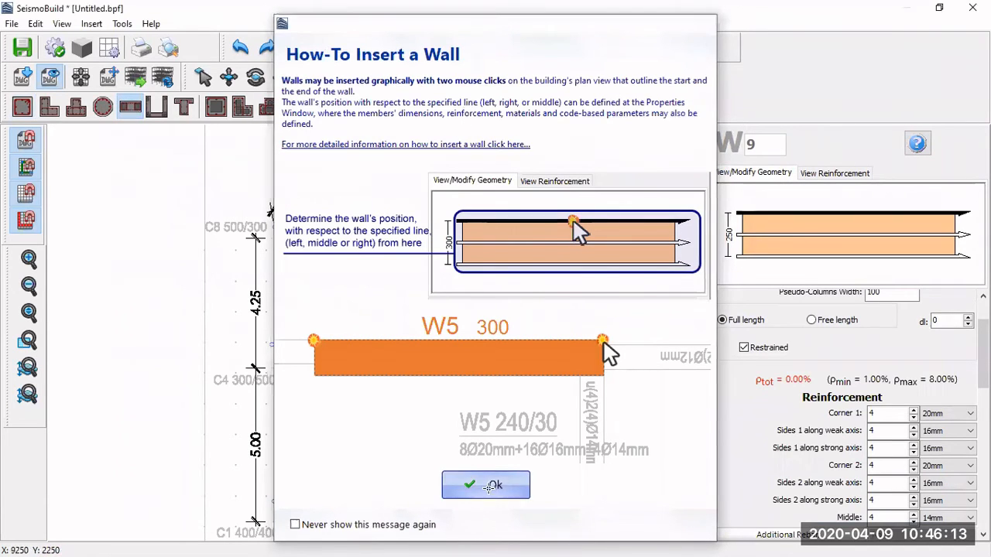
scroll(497, 208, up, 3)
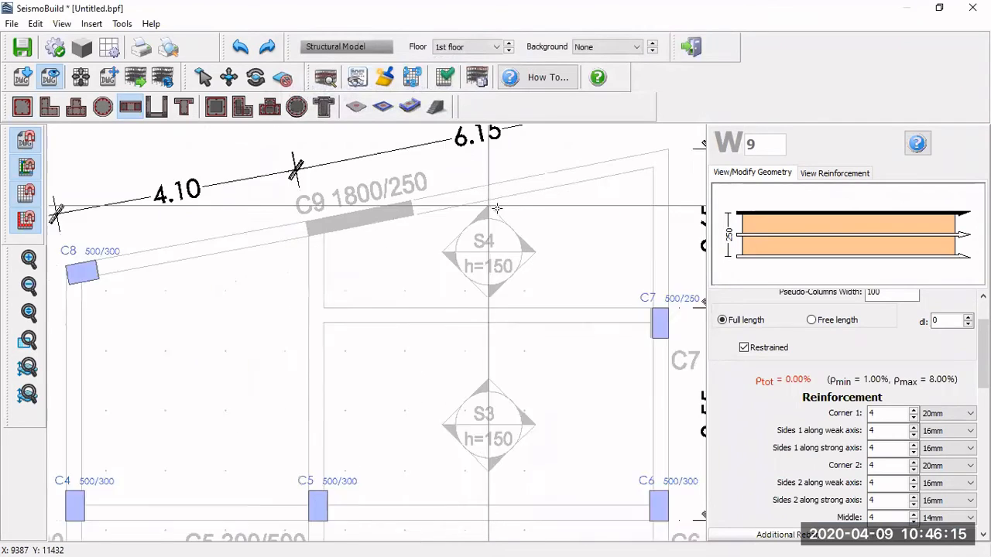
scroll(497, 208, up, 1)
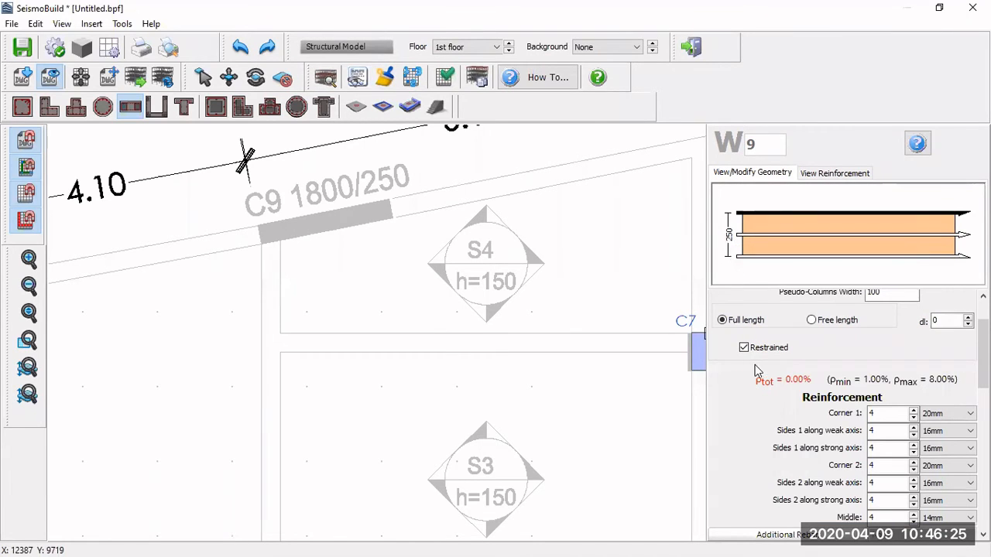
scroll(984, 349, up, 2)
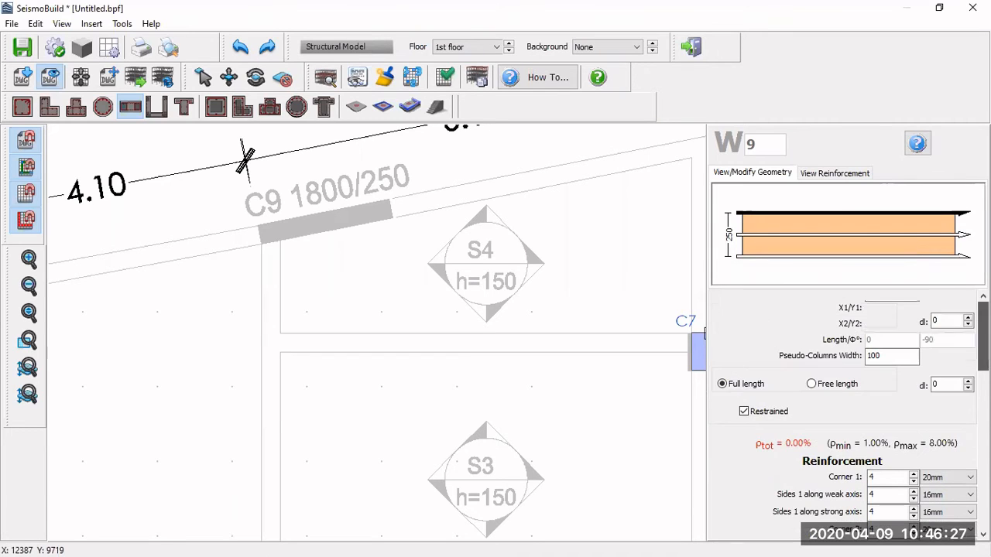
click(744, 412)
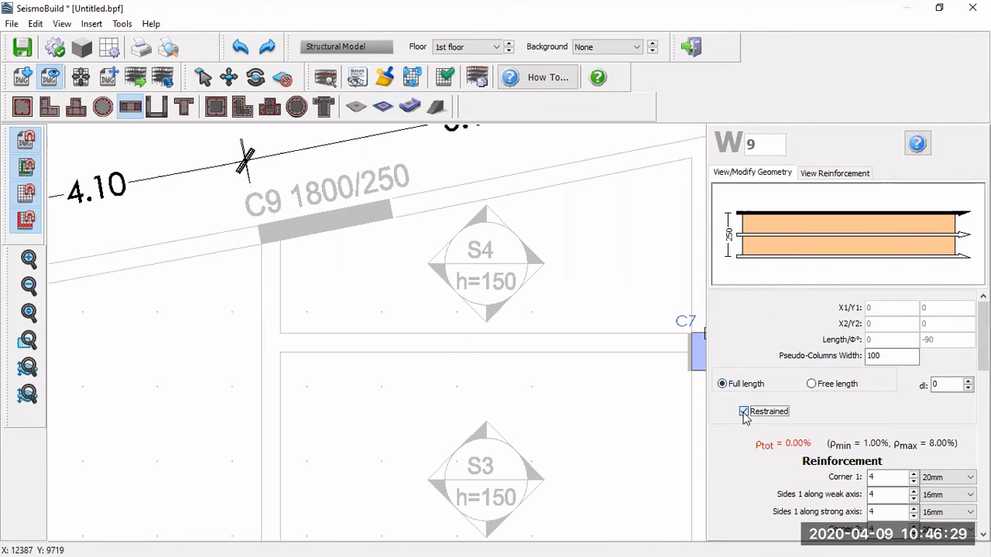
double_click(948, 412)
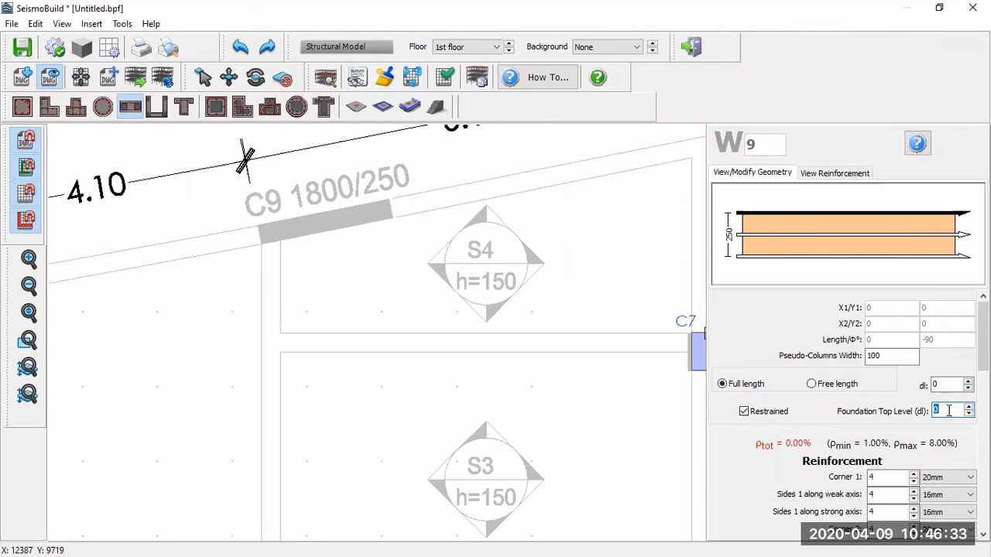
text(-1000)
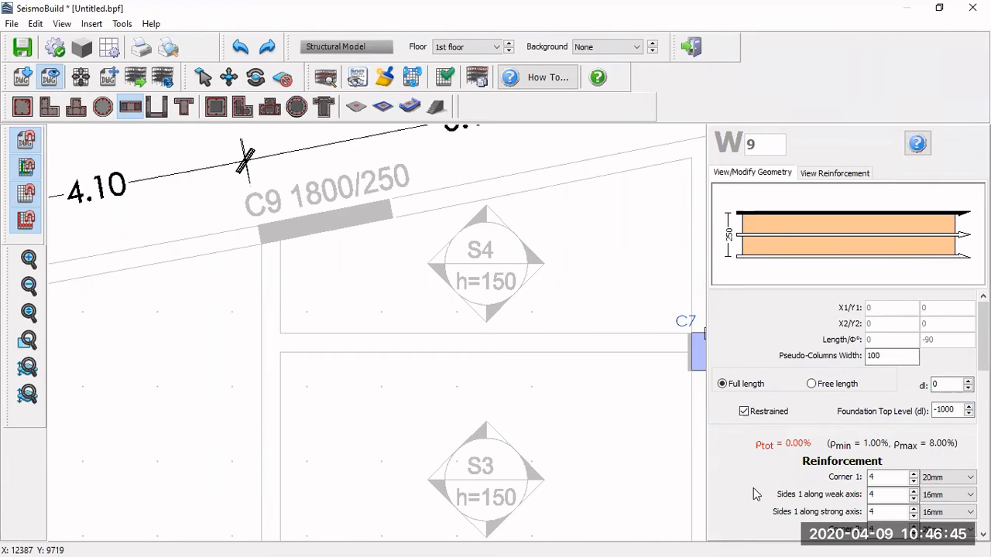
Identify the corner bar groups in wall W9's reinforcement preview and set the Corner 1 bar diameter to 16 mm.
click(901, 477)
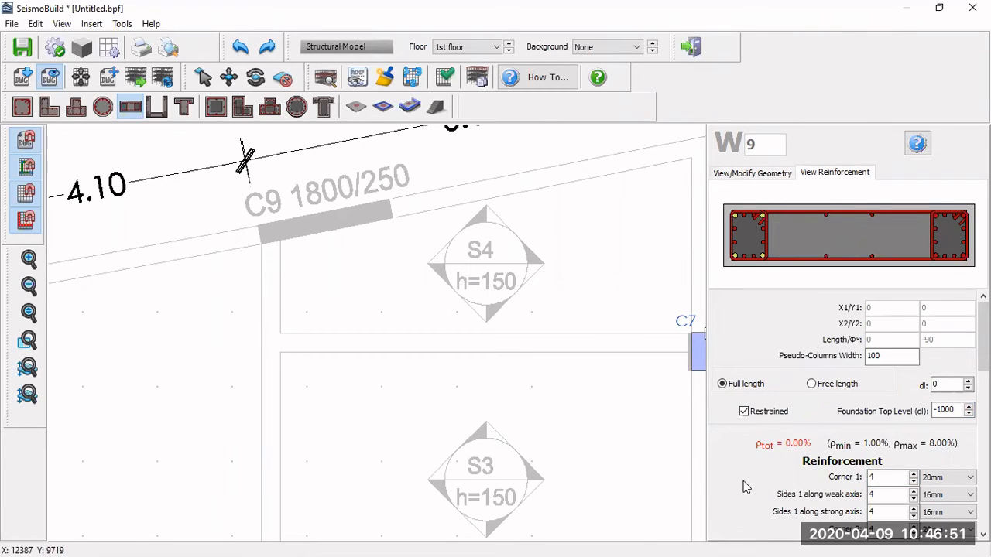
drag(985, 338, 985, 363)
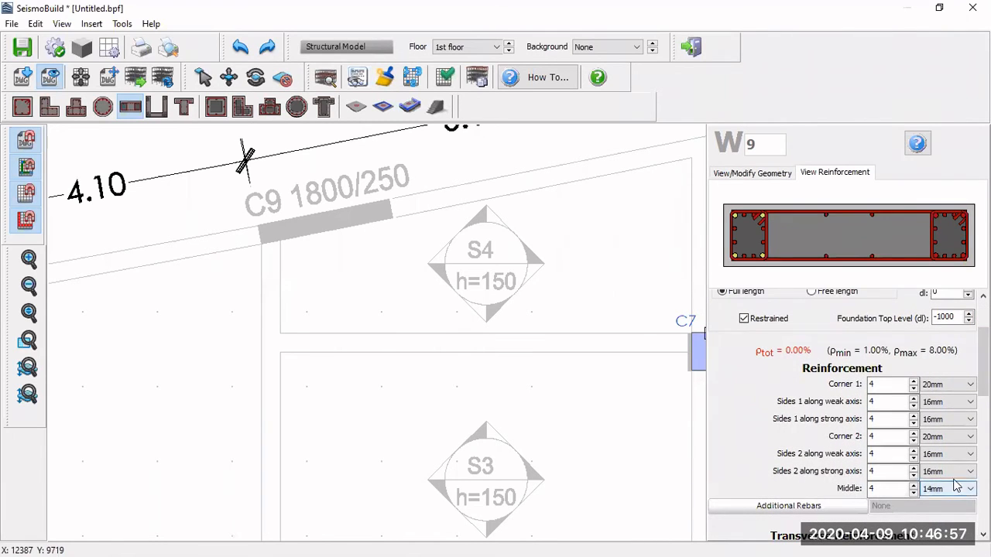
double_click(887, 385)
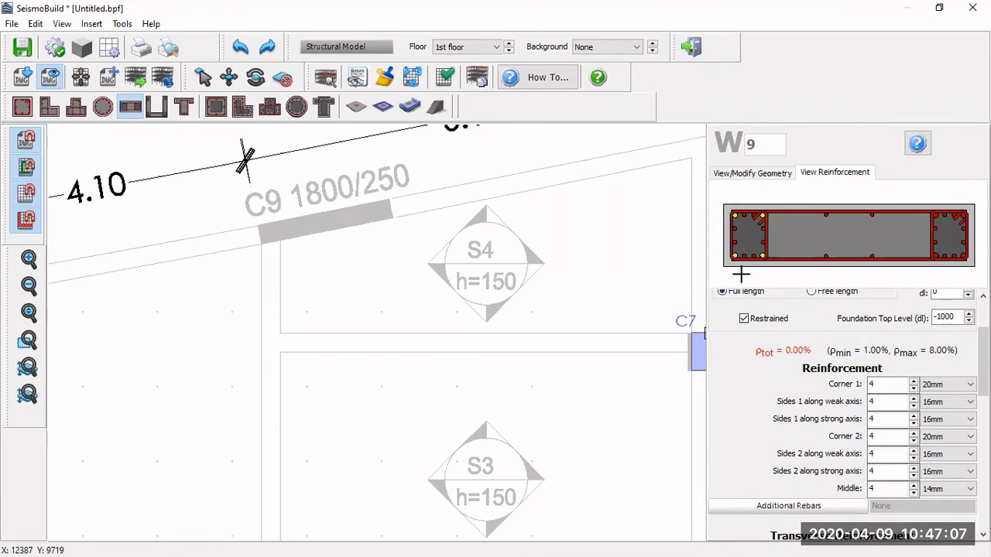
double_click(871, 437)
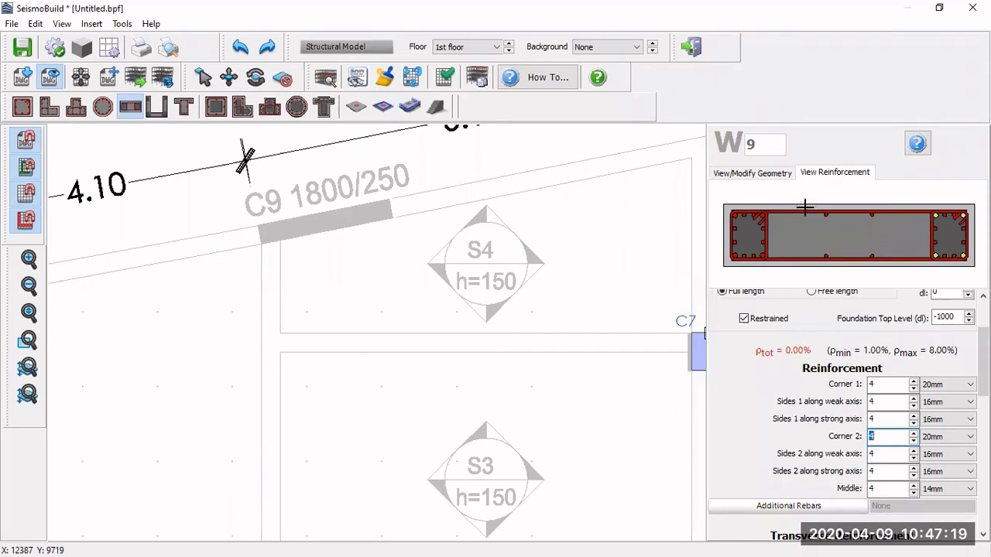
click(890, 384)
click(892, 382)
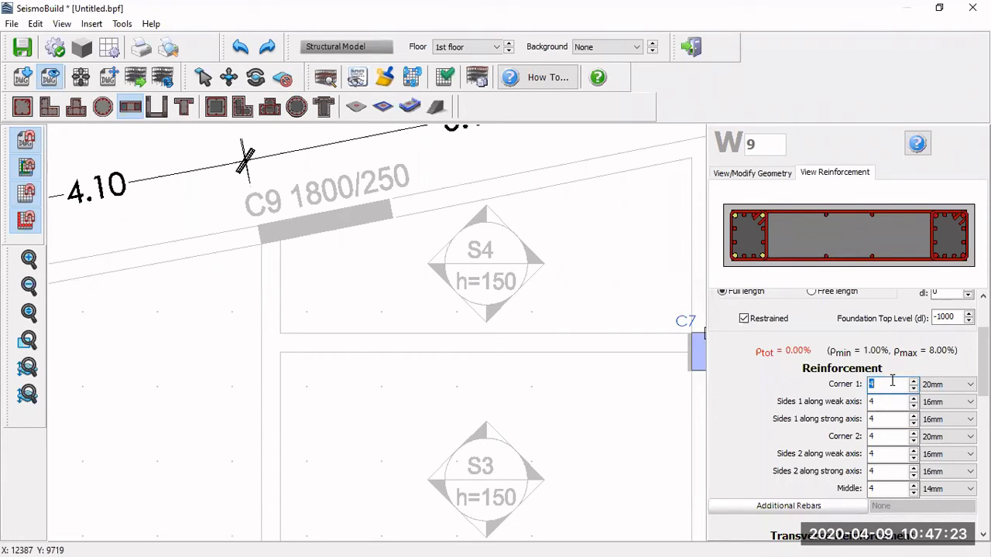
click(933, 384)
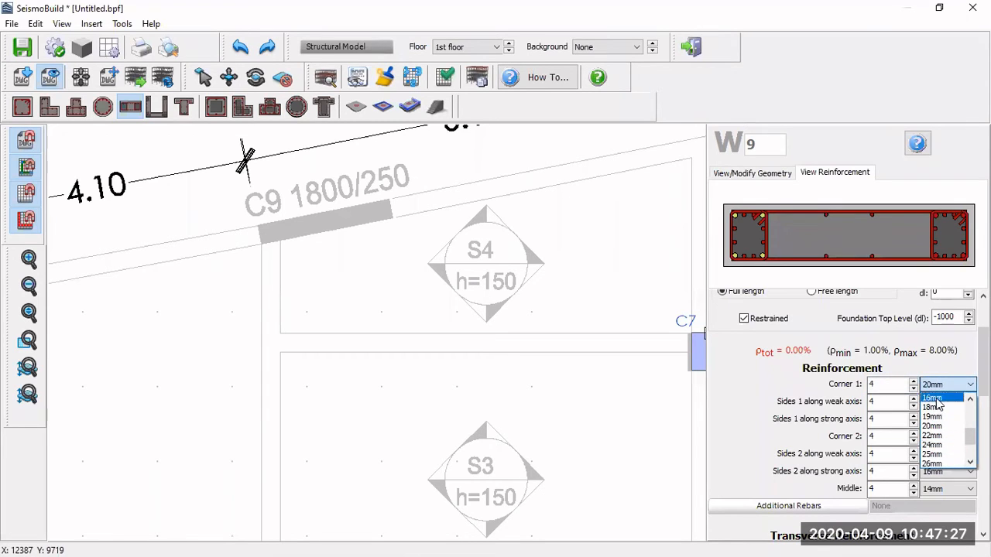
click(933, 398)
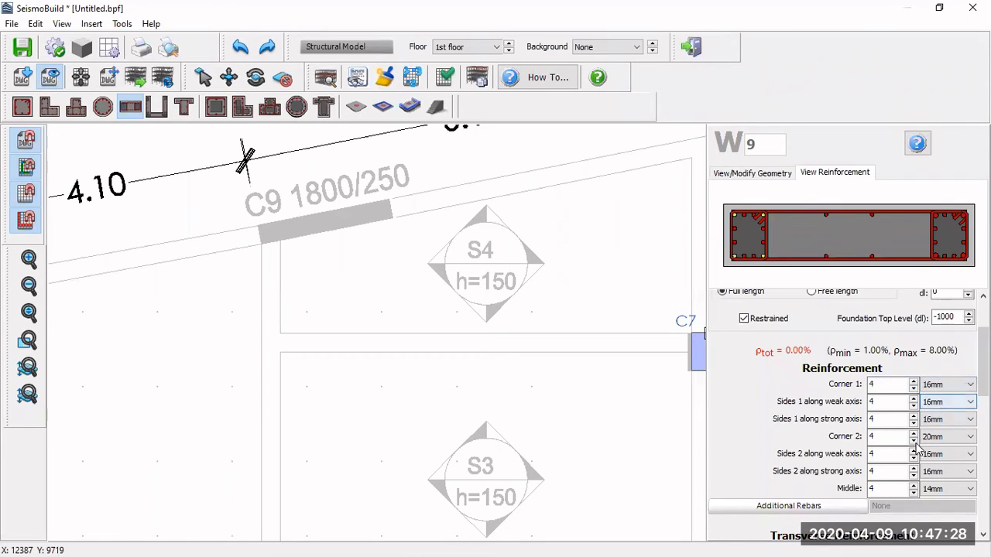
Set wall W9's Sides 1 bars to 0 along the weak axis and 2 of 14 mm along the strong axis.
click(911, 405)
click(914, 406)
click(914, 424)
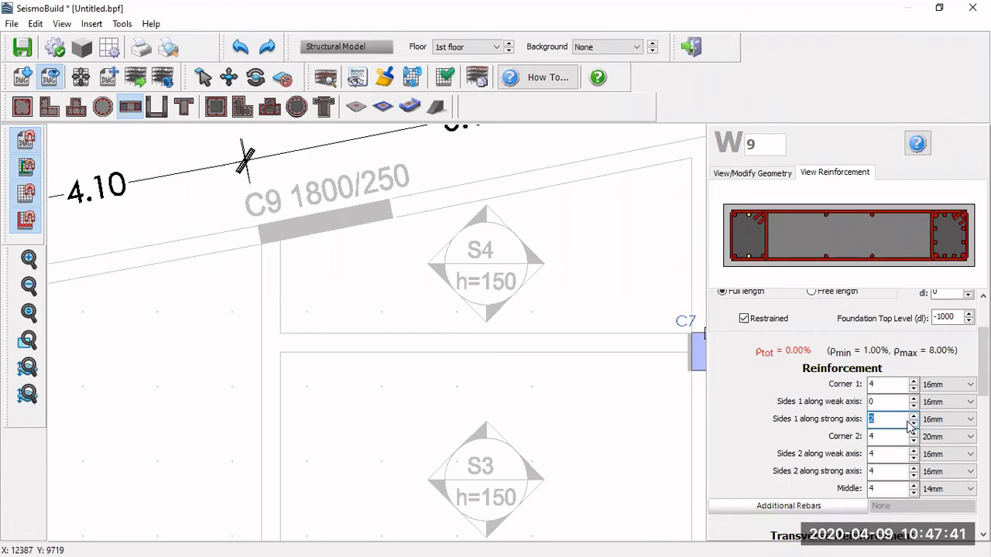
click(951, 422)
scroll(937, 445, up, 2)
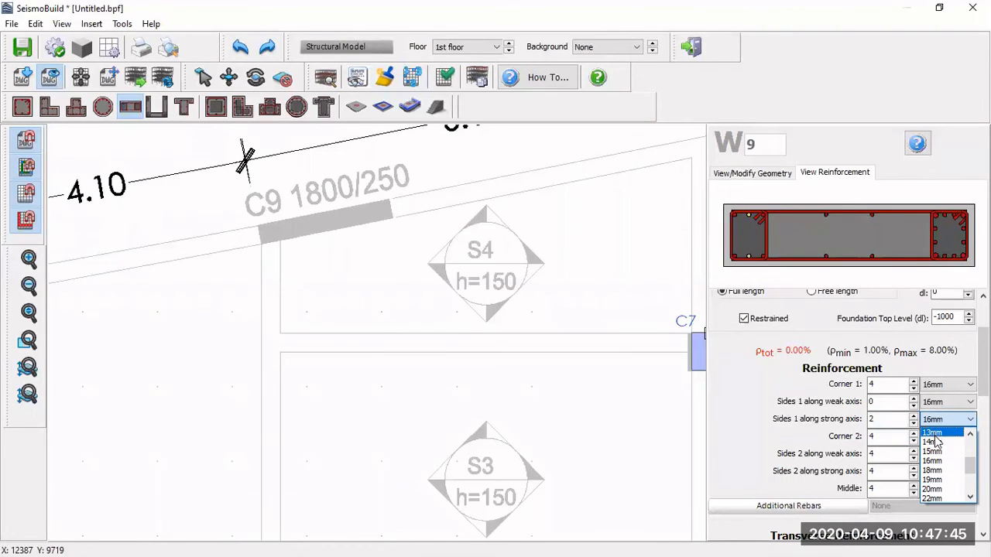
click(937, 442)
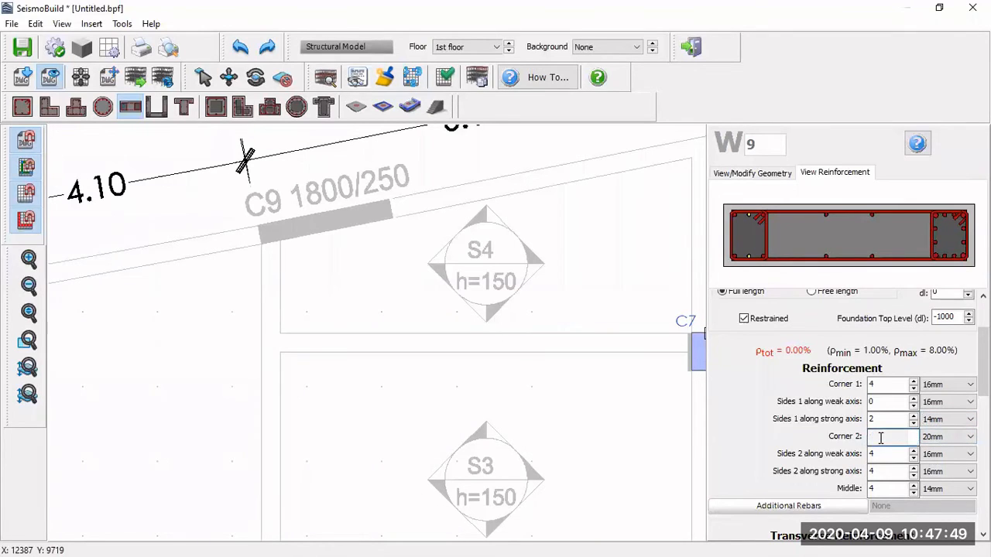
Set the diameter of wall W9's four Corner 2 bars to 16 mm.
double_click(888, 437)
click(947, 437)
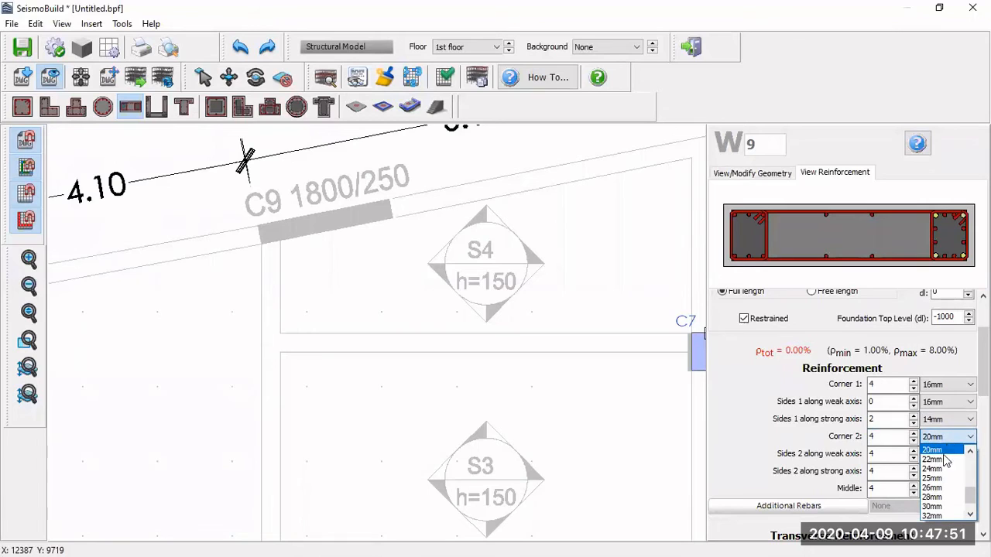
click(935, 450)
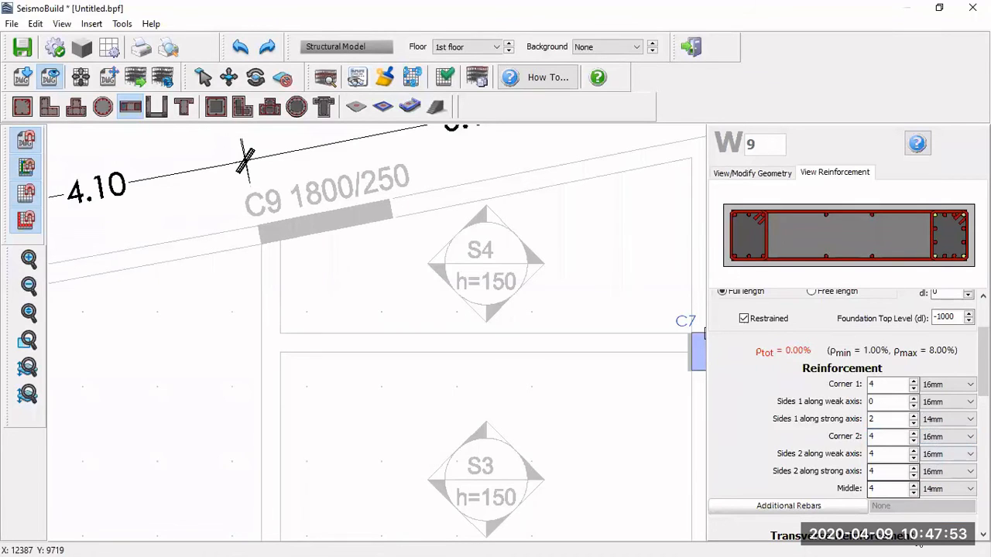
Set wall W9's Sides 2 bars to 0 along the weak axis and 2 along the strong axis, and open the strong-axis diameter choices.
click(913, 459)
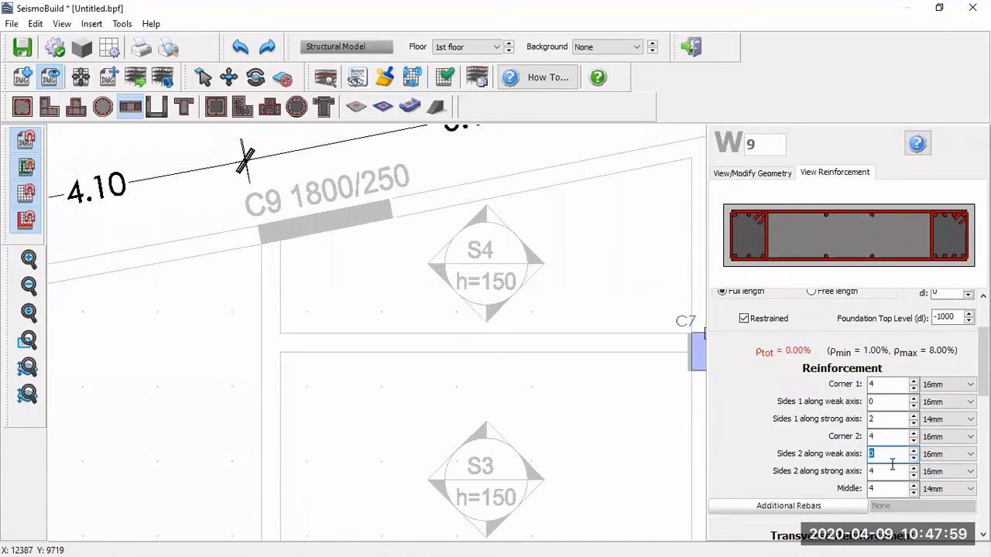
click(892, 469)
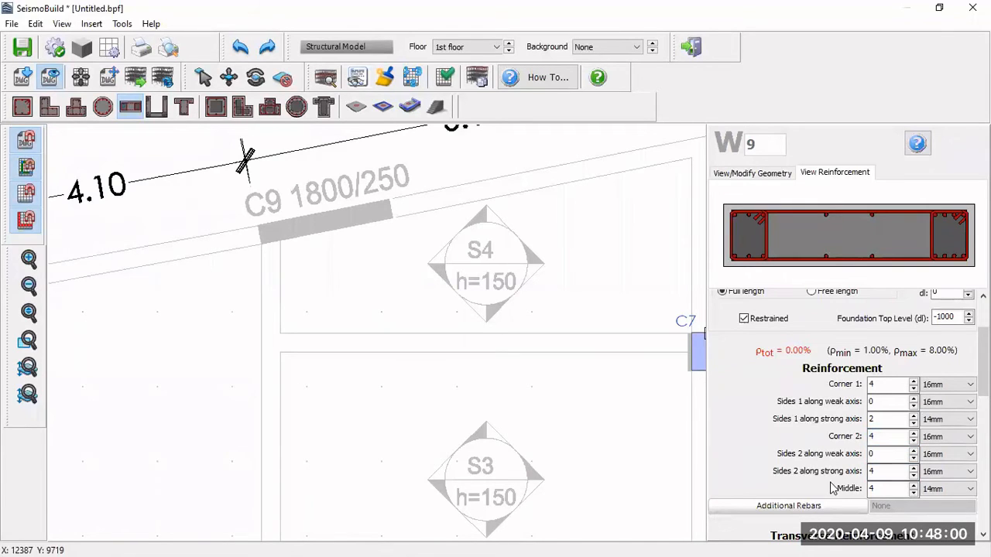
click(914, 476)
click(950, 475)
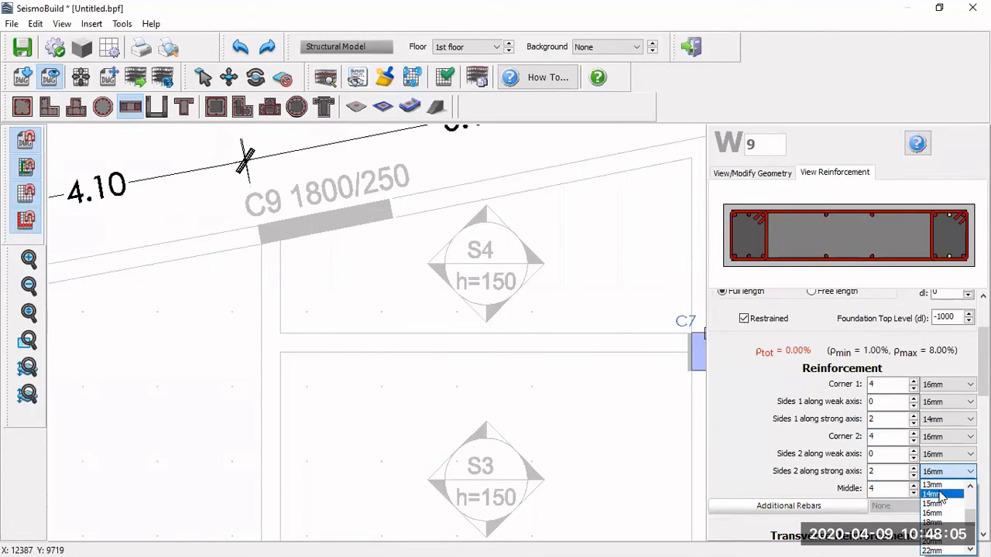
Set wall W9's sides 2 strong-axis bars to 14 mm and its middle reinforcement to 8 bars of 8 mm.
click(935, 494)
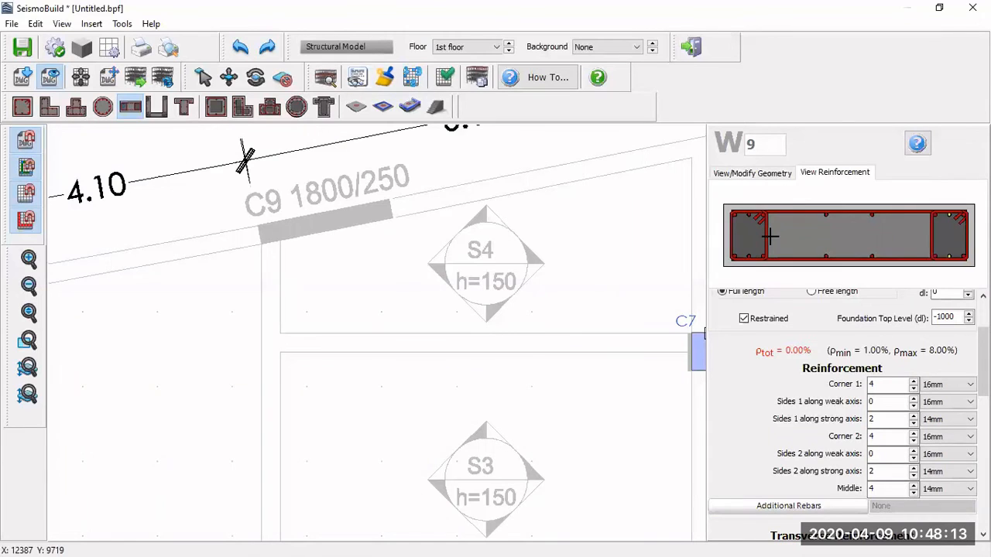
click(880, 489)
key(BackSpace)
text(4)
click(938, 488)
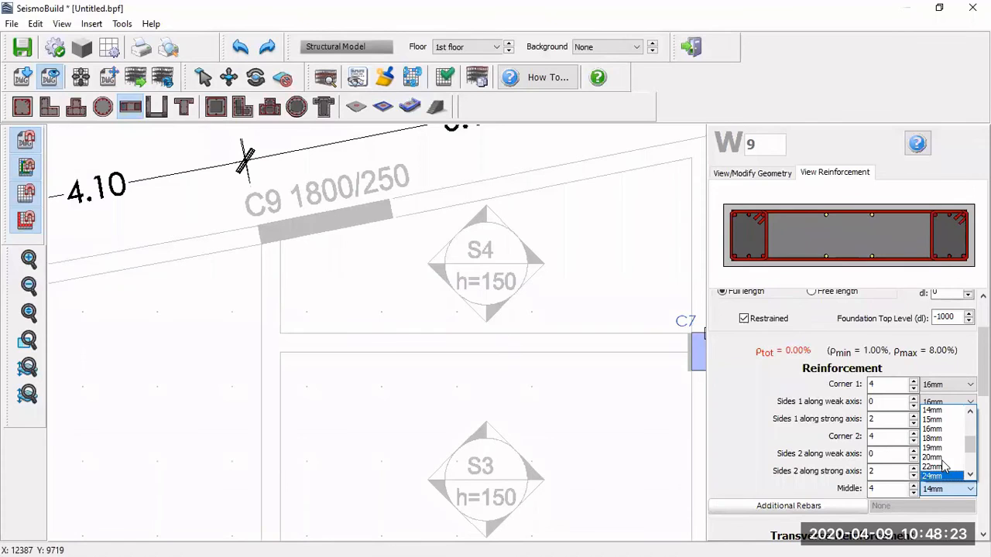
scroll(943, 457, up, 2)
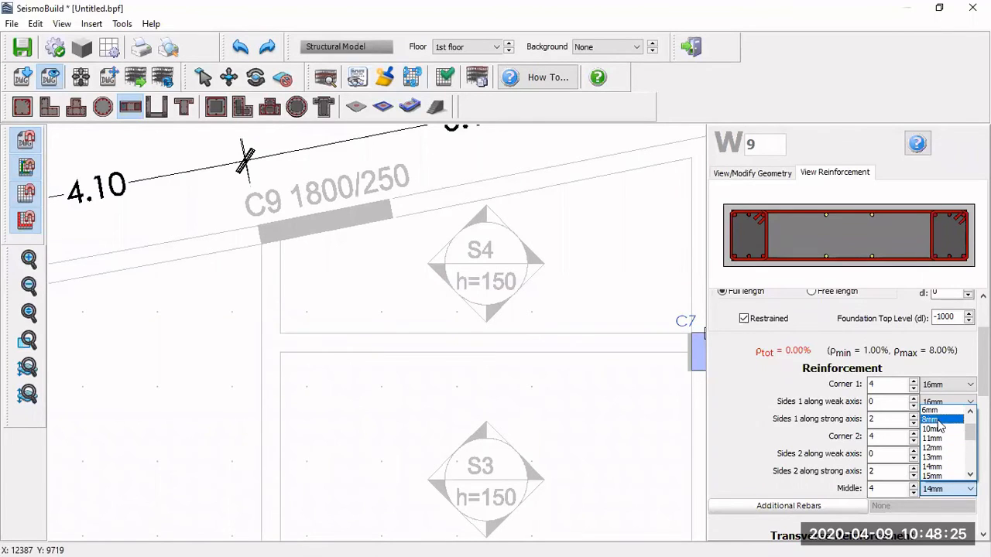
click(937, 422)
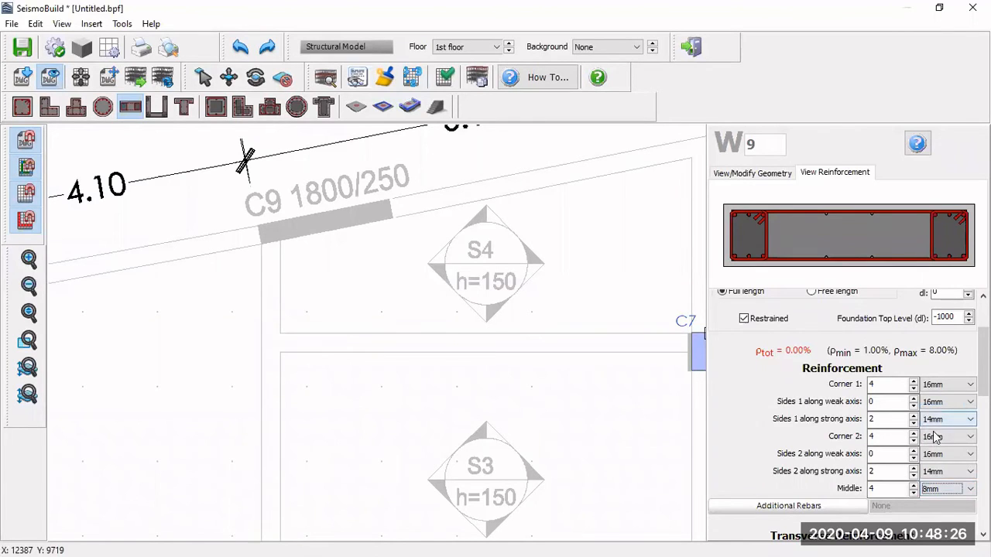
click(914, 486)
click(874, 470)
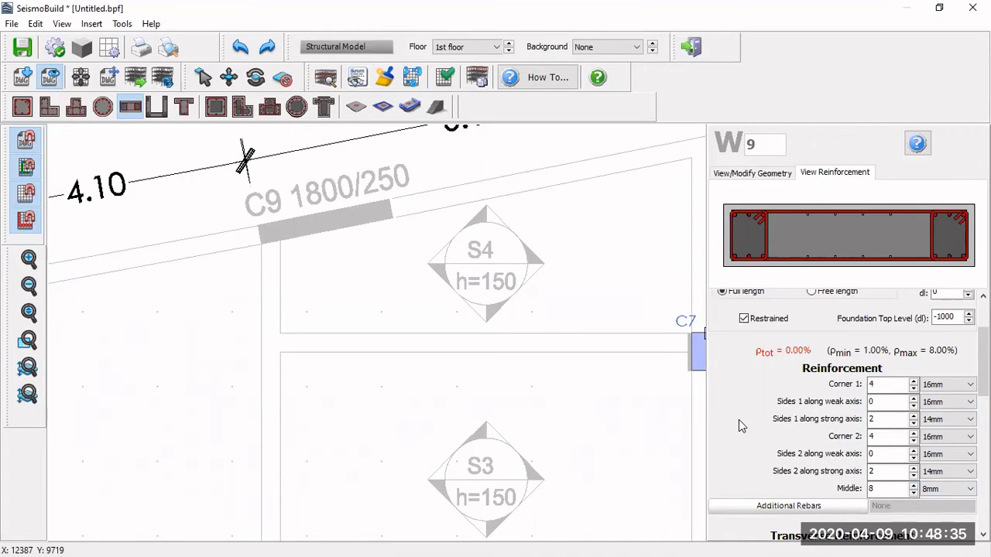
Set the Transverse Edge 1 reinforcement to 8 mm bars at 20 cm spacing.
scroll(738, 420, down, 3)
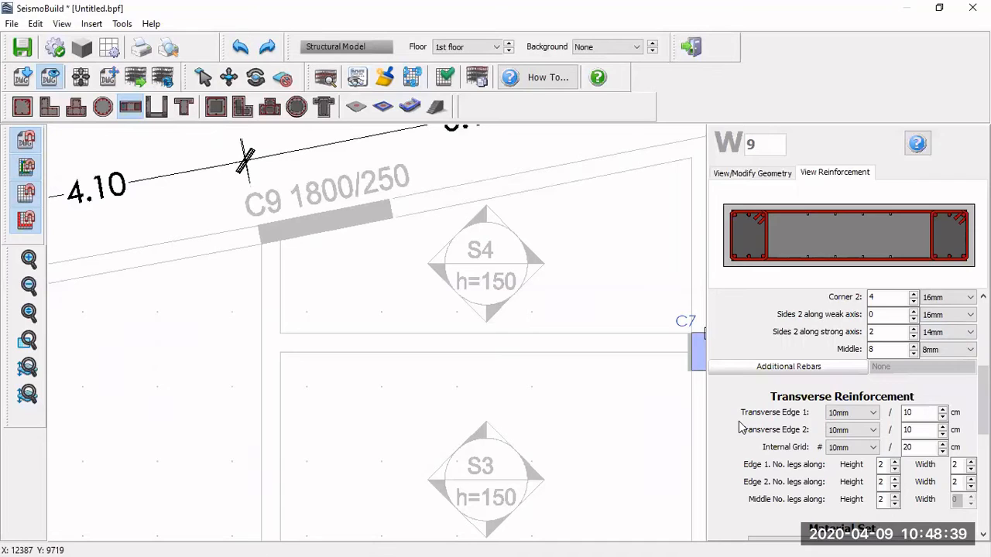
scroll(741, 426, down, 1)
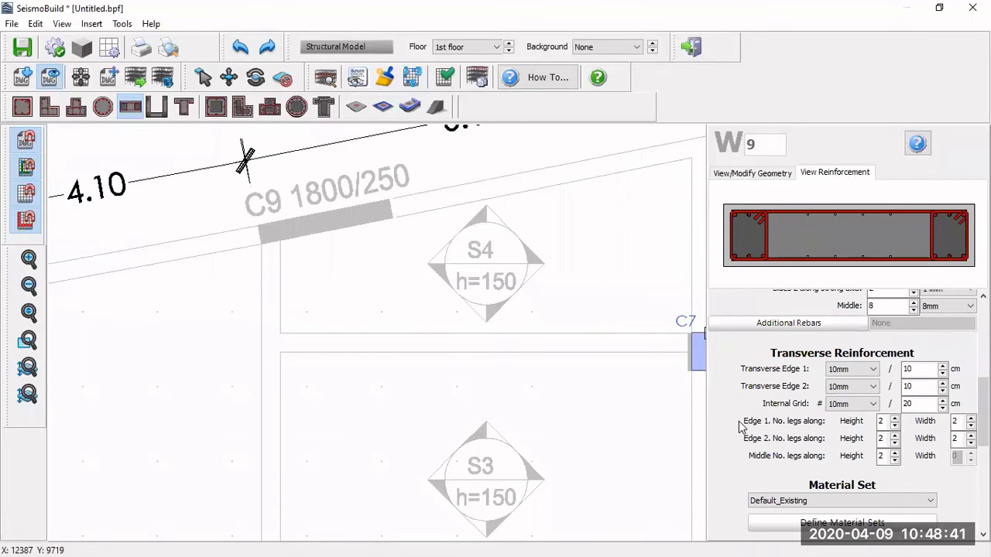
click(874, 369)
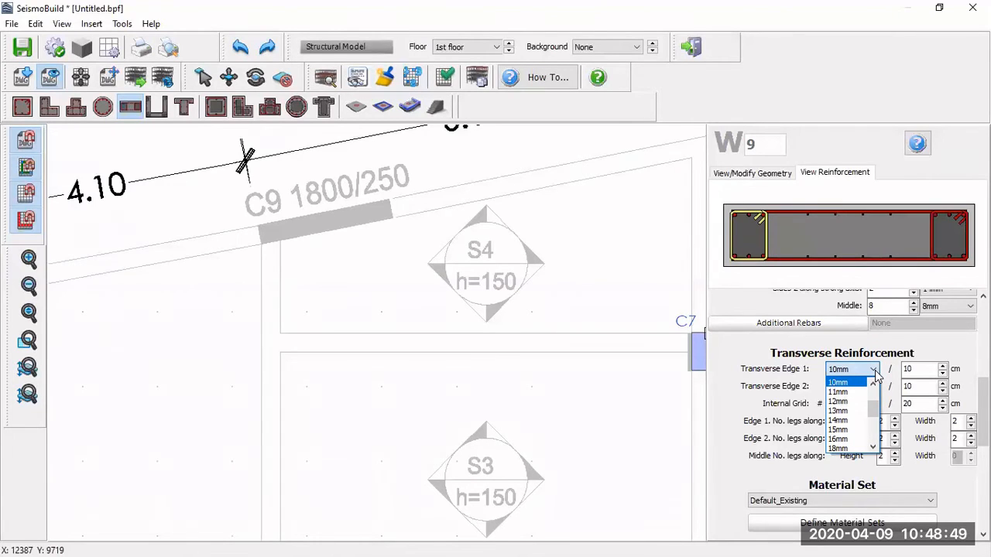
scroll(855, 403, up, 2)
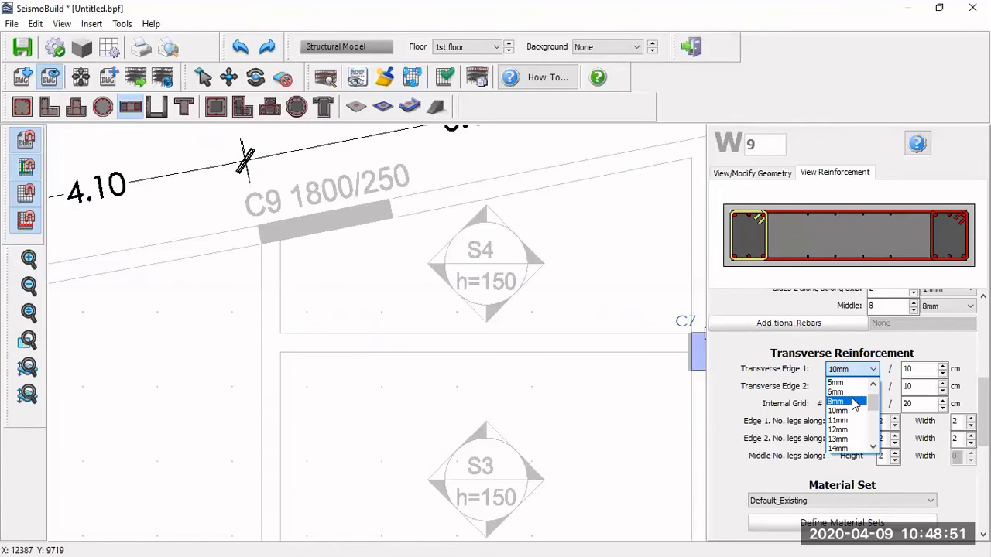
click(855, 402)
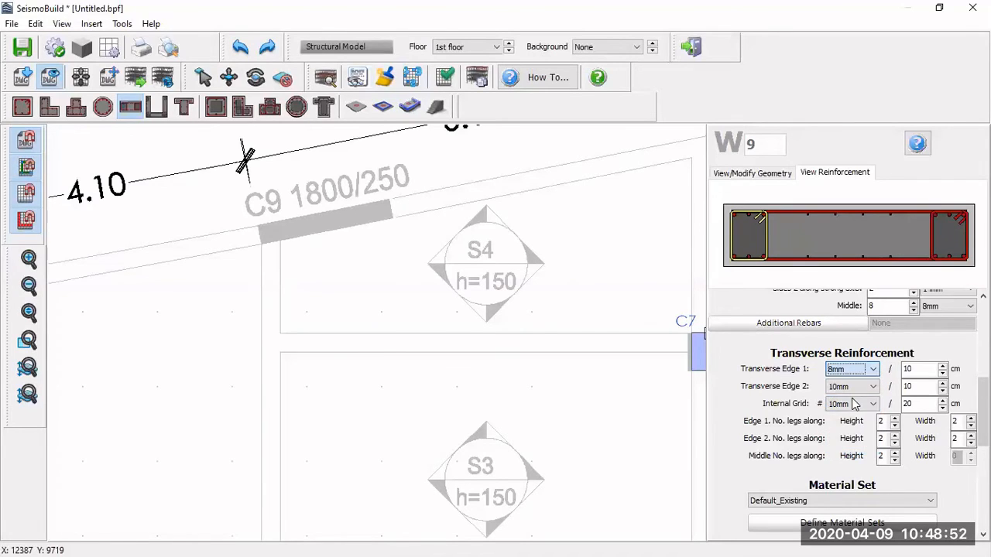
click(943, 365)
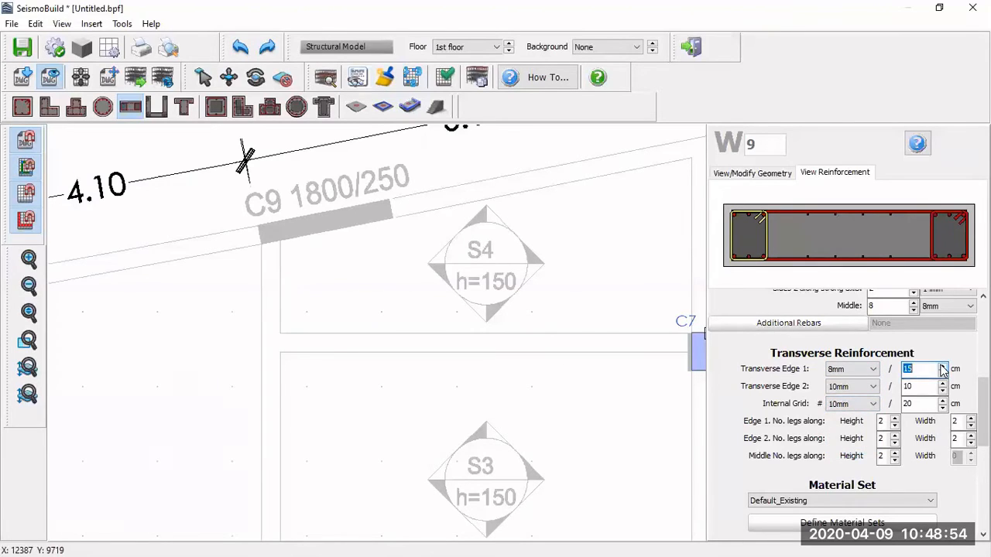
click(881, 457)
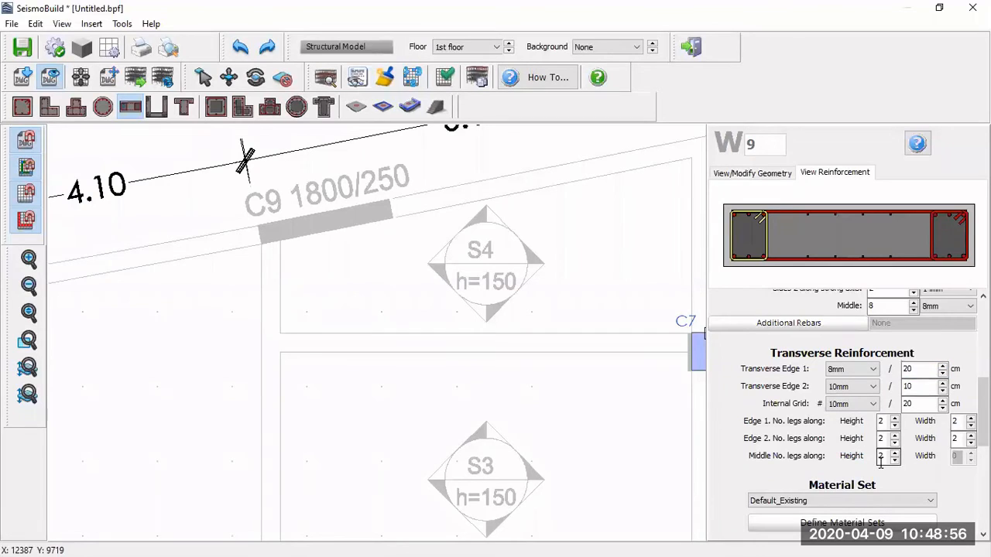
Set the Transverse Edge 2 reinforcement to 8 mm bars at 20 cm spacing.
click(872, 387)
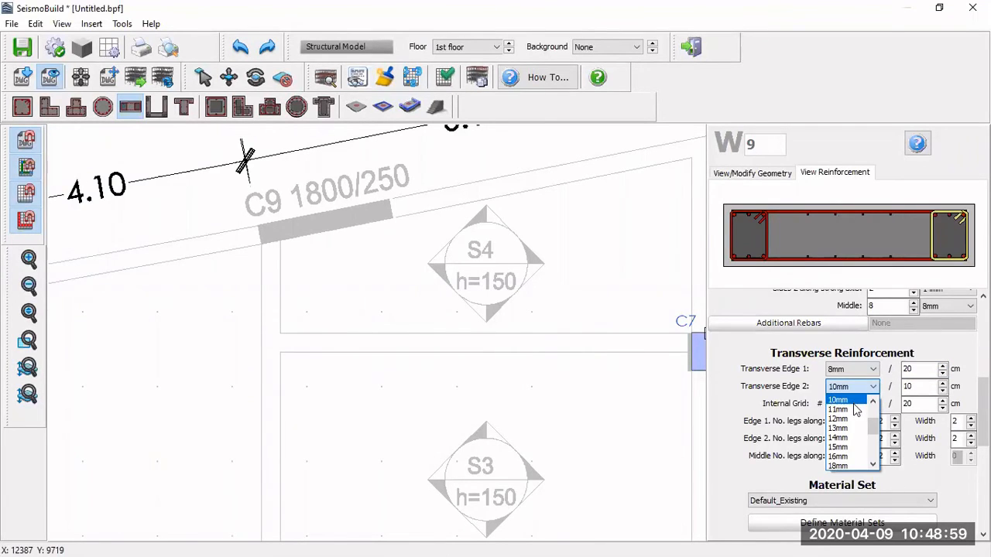
scroll(854, 408, up, 2)
click(849, 420)
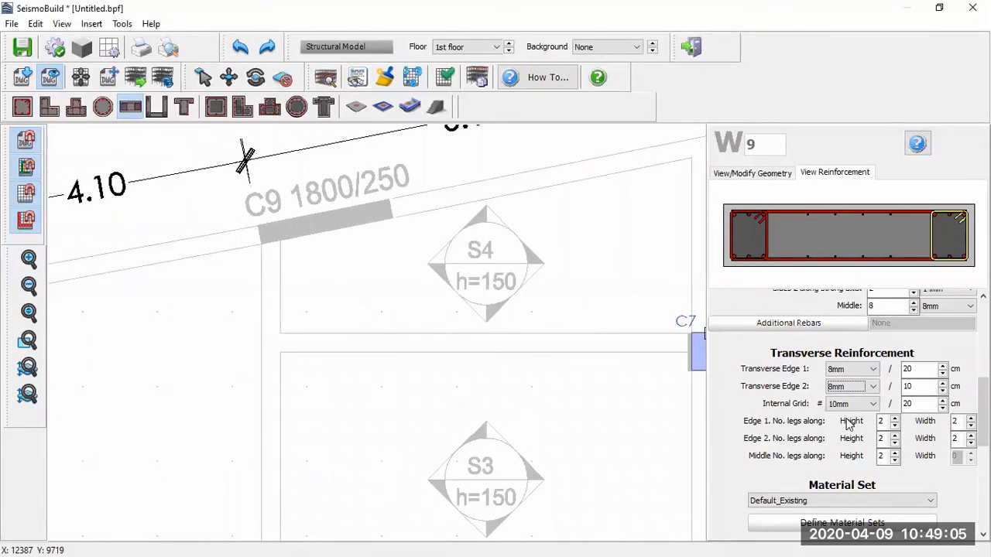
click(942, 385)
click(942, 384)
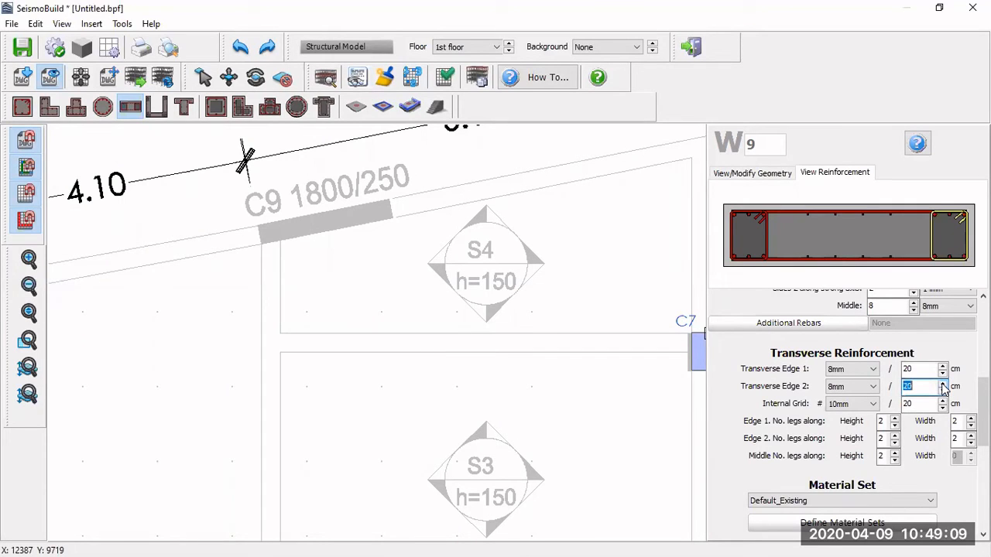
click(942, 384)
Set the bar diameter of the wall's internal grid reinforcement to 8 mm.
click(942, 400)
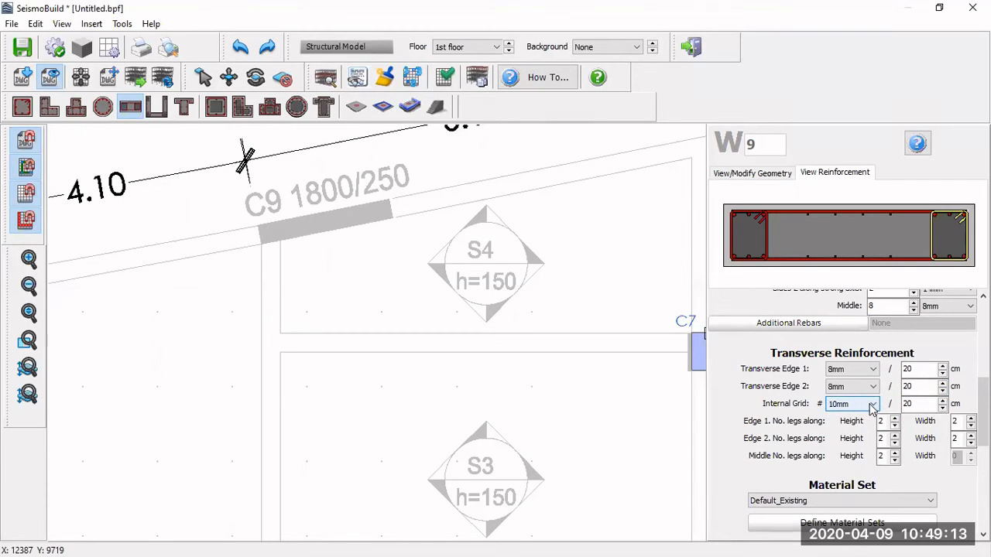
click(873, 405)
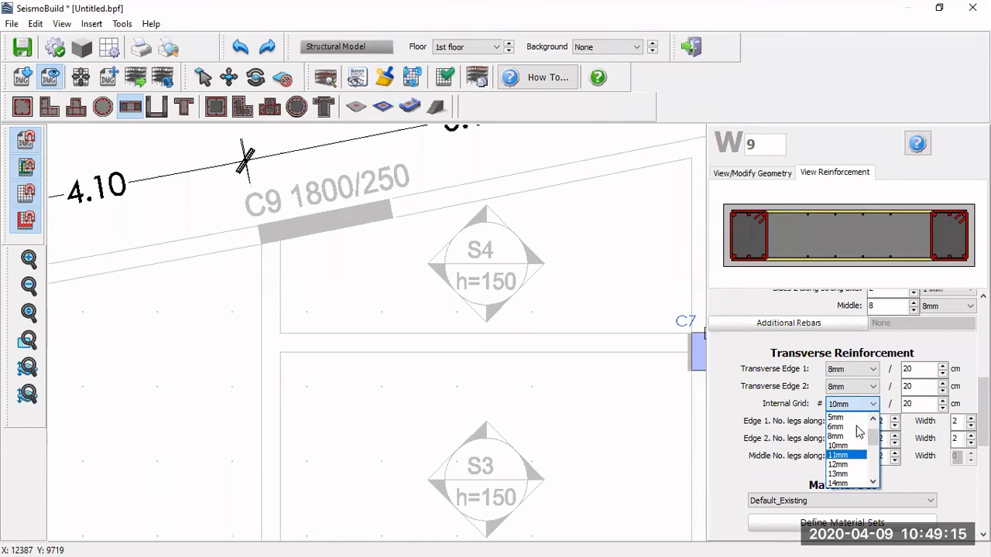
click(855, 436)
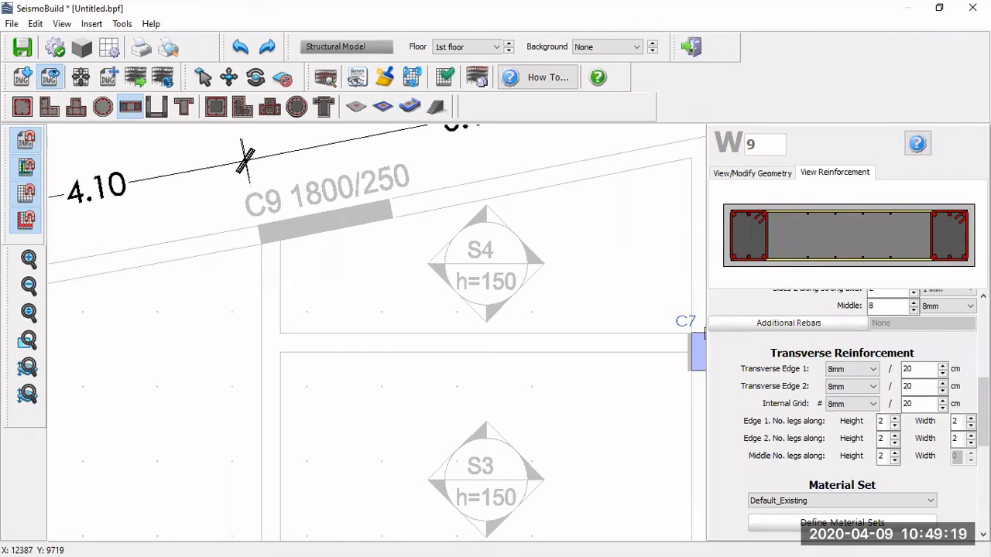
Try 4 legs along the height and 3 along the width for edge 1, and restore both counts to 2.
click(896, 419)
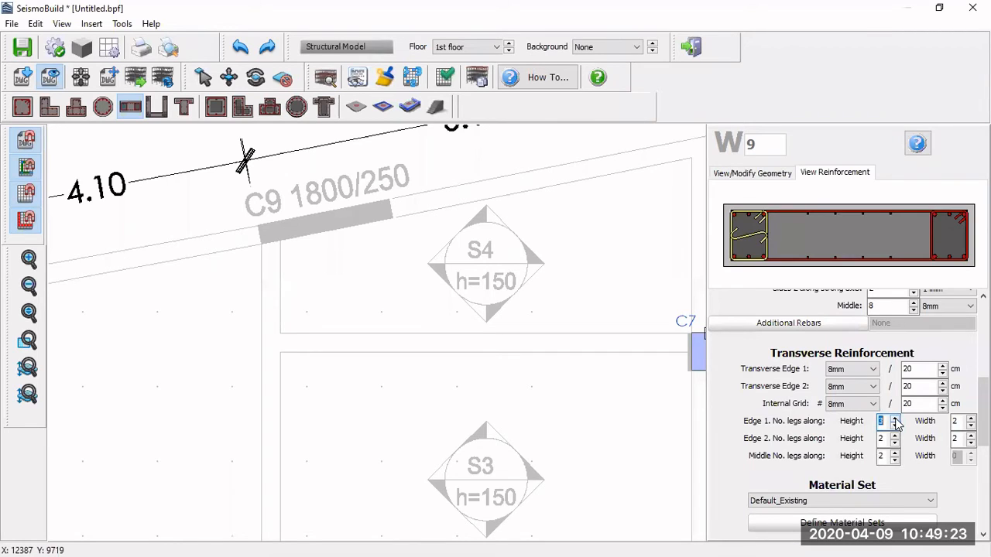
key(Tab)
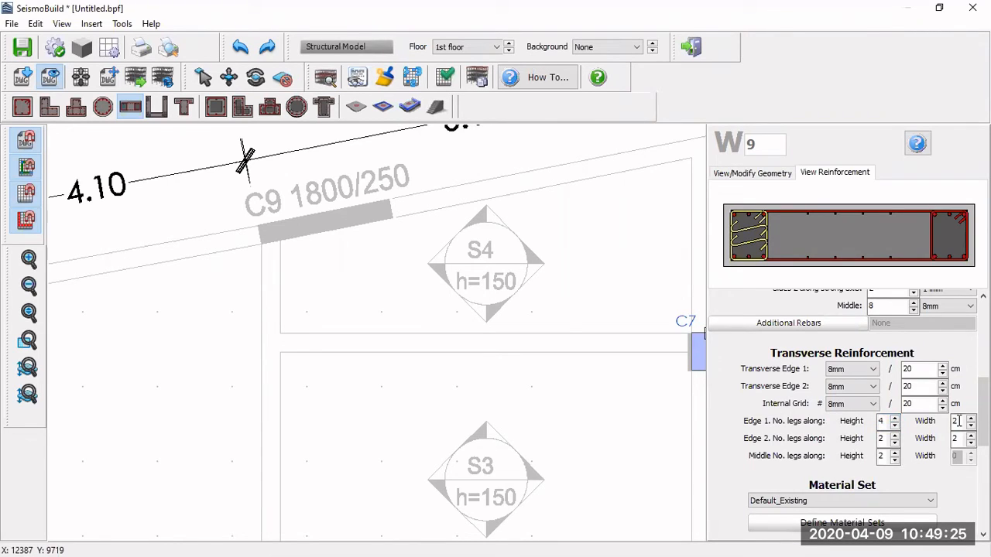
key(Up)
click(894, 426)
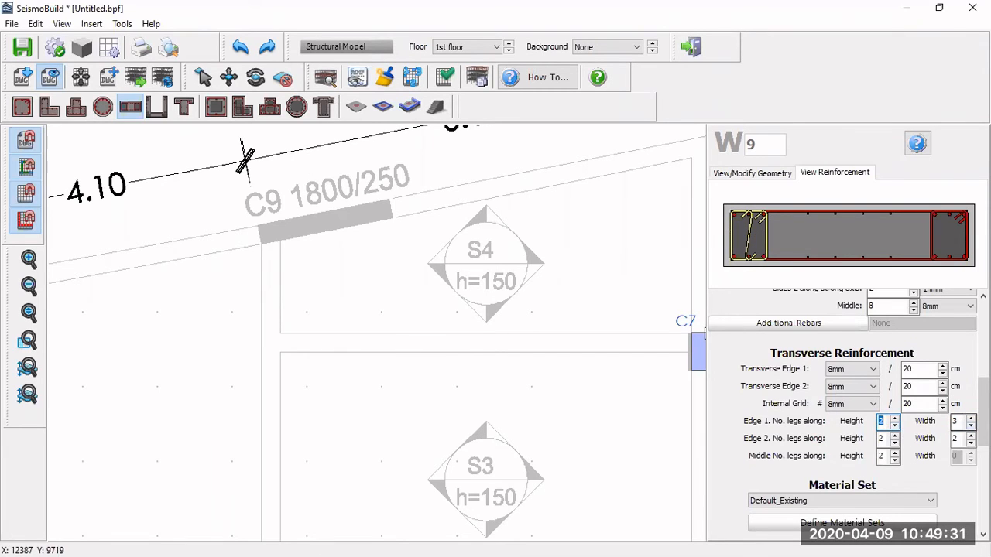
key(Tab)
key(Down)
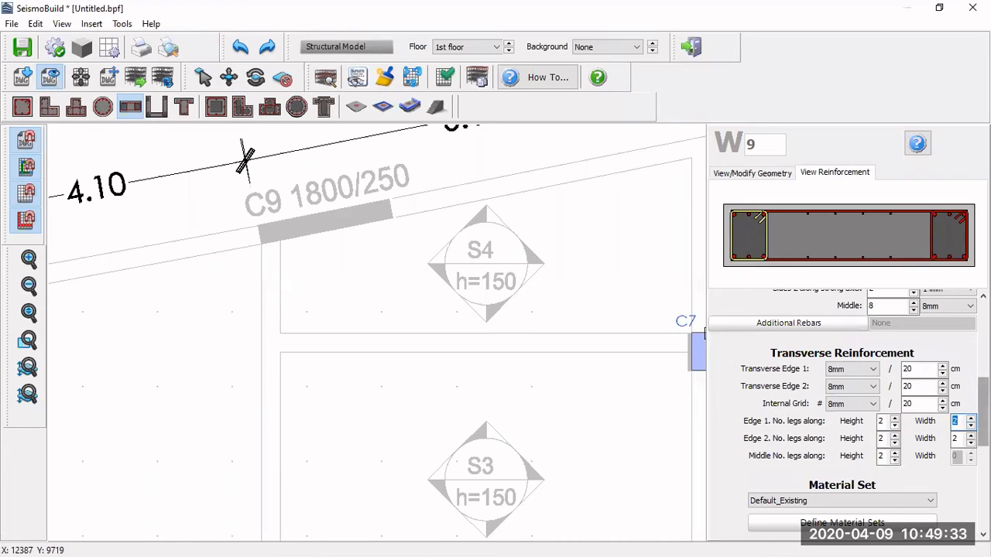
Try 4 and 3 middle legs along the height, and restore the count to 2.
click(895, 459)
click(895, 453)
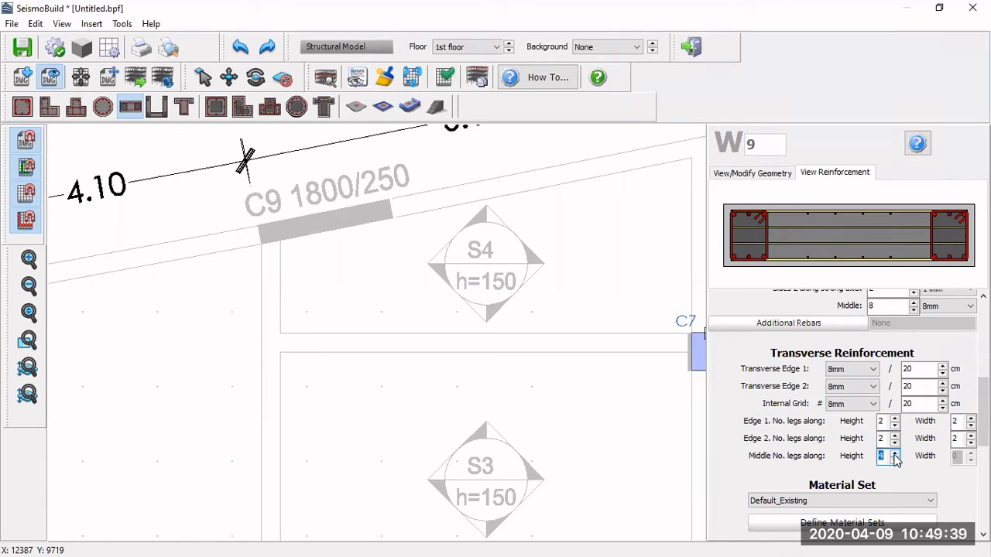
click(896, 462)
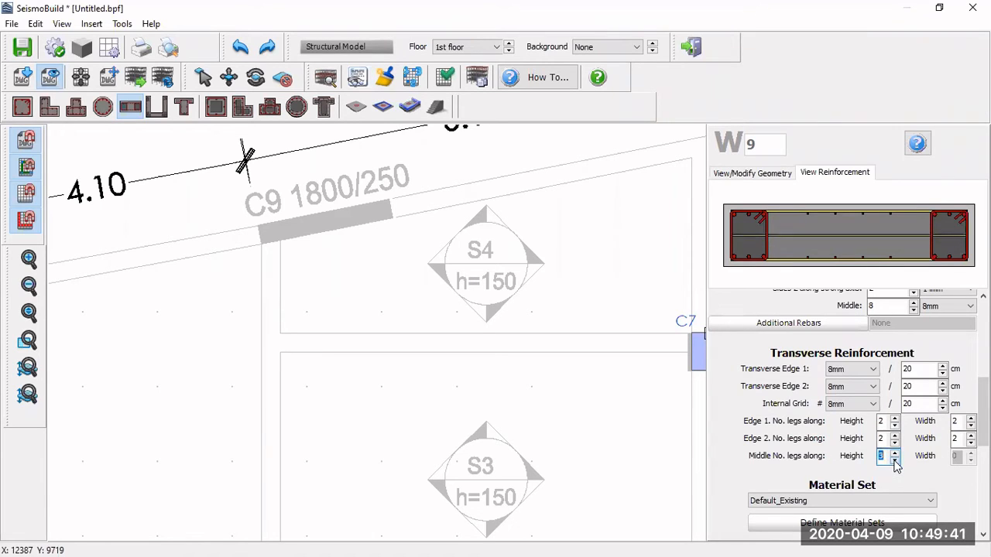
click(724, 479)
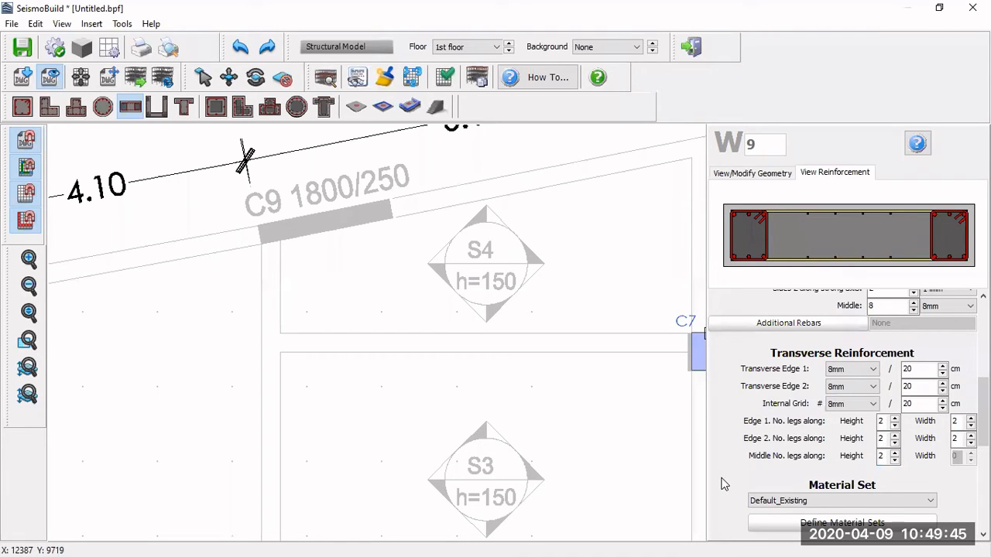
Review the remaining member properties and set the wall's insertion line to its upper edge in the geometry preview.
scroll(724, 485, down, 5)
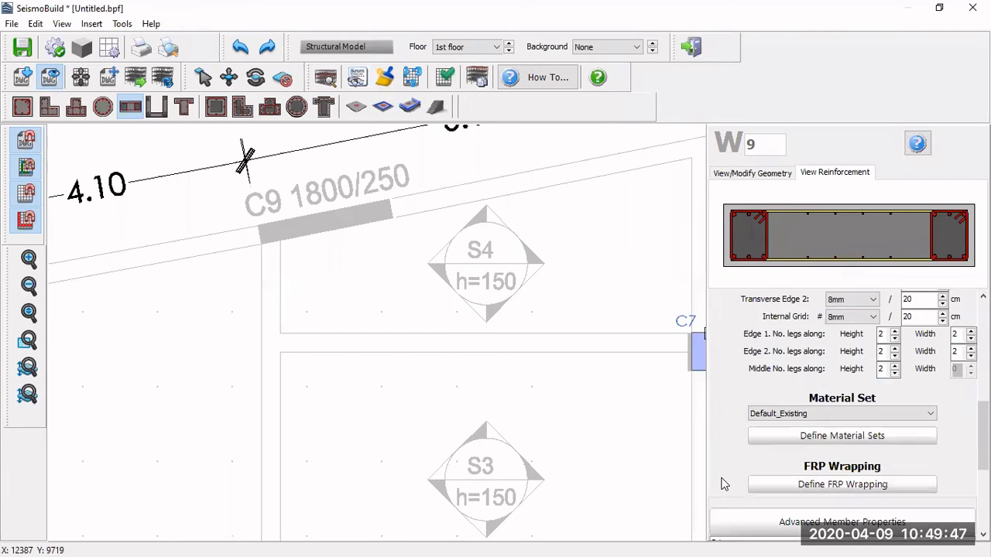
scroll(724, 485, down, 3)
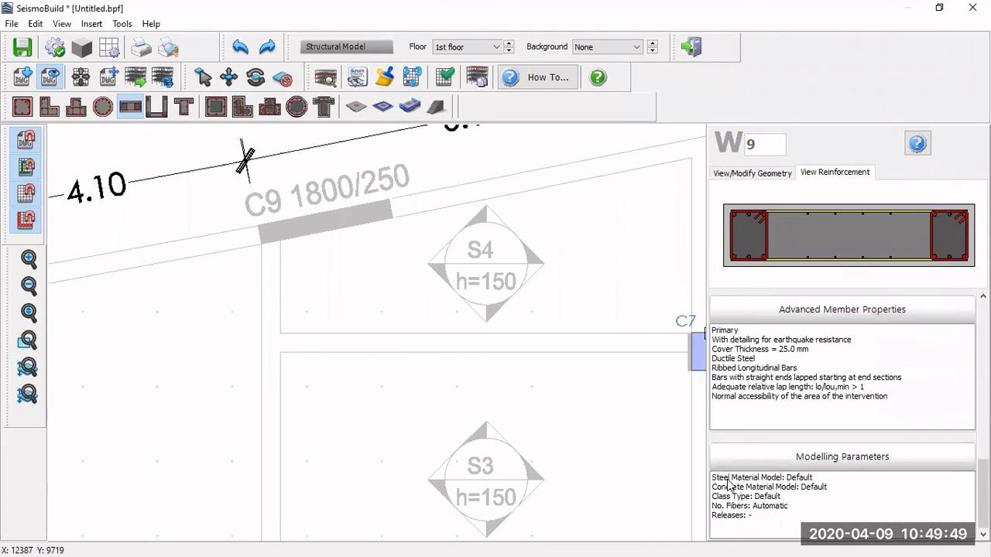
scroll(726, 484, up, 4)
scroll(727, 484, up, 4)
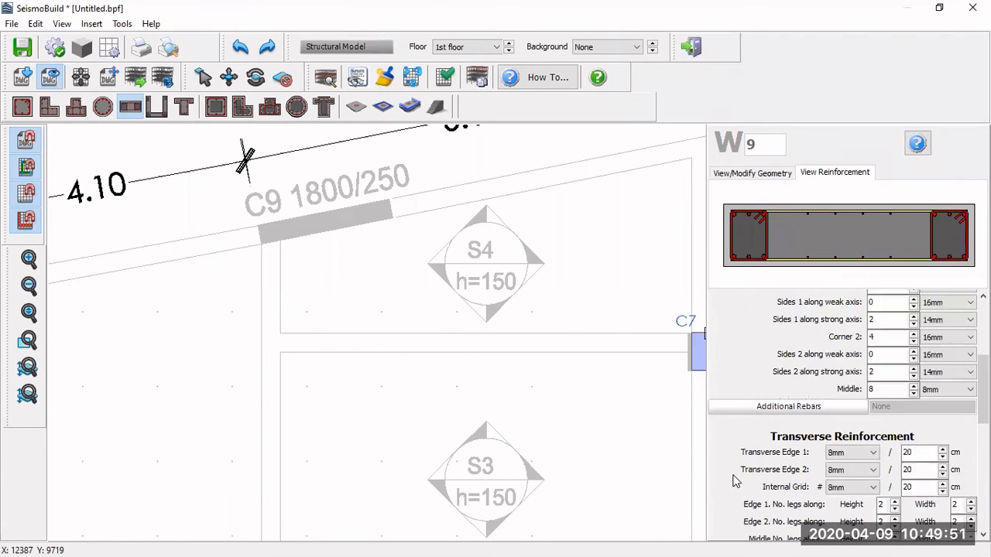
scroll(736, 485, up, 3)
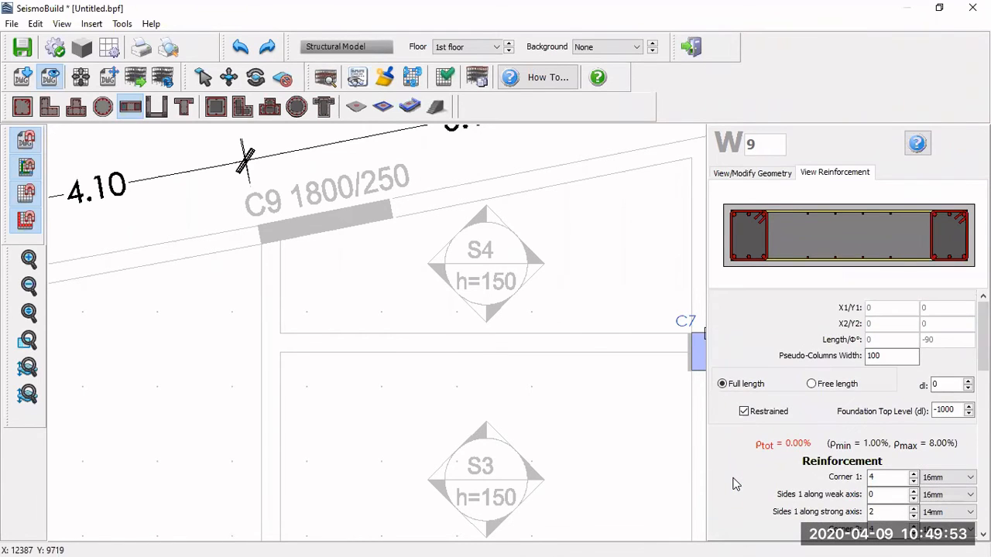
click(779, 174)
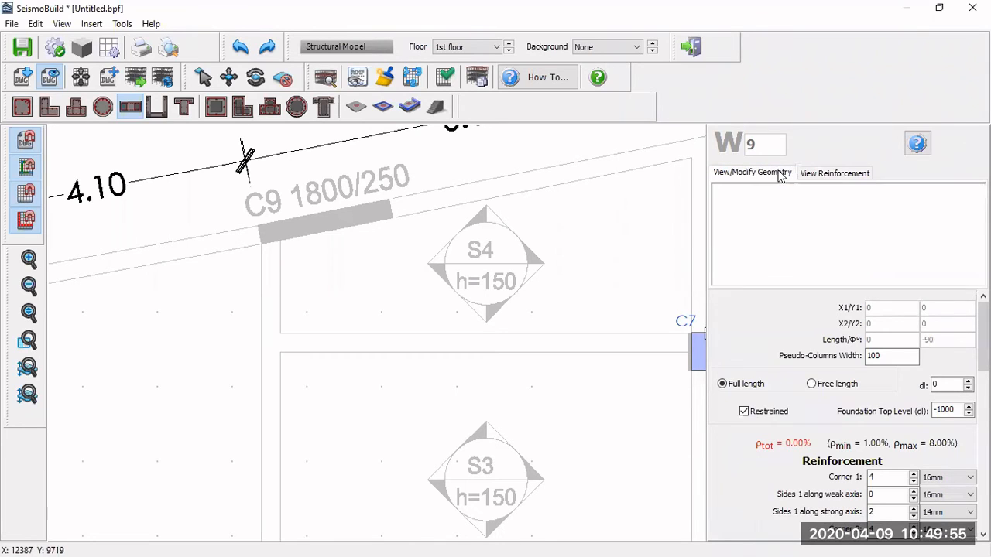
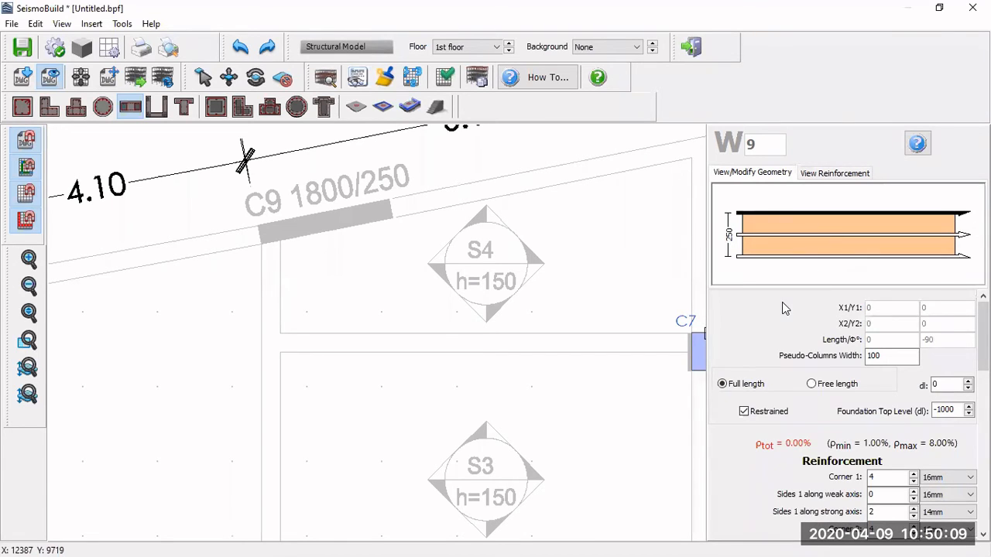
click(773, 234)
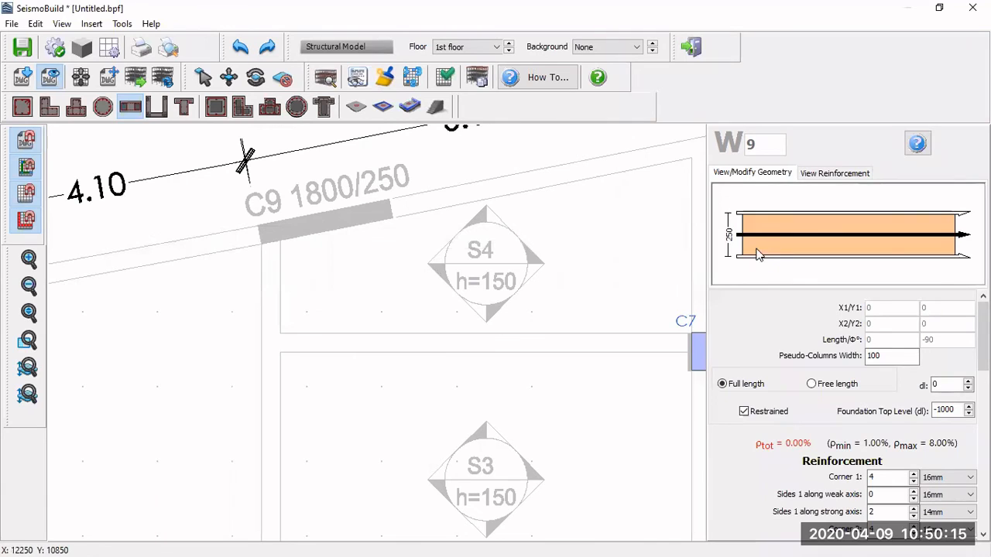
click(756, 216)
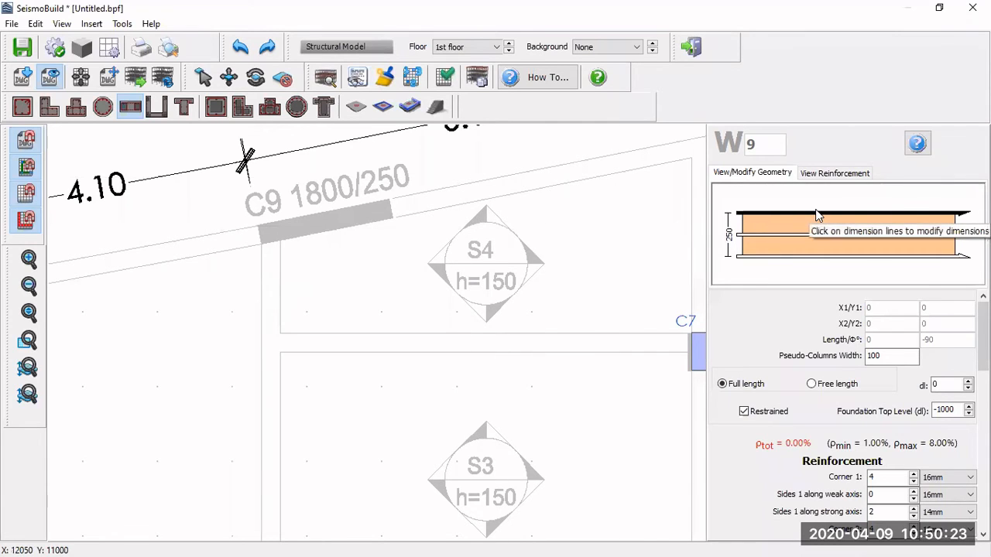
Place wall W9 along the upper edge of the C9 1800/250 outline, from its upper-left corner to its upper-right corner.
scroll(265, 236, up, 3)
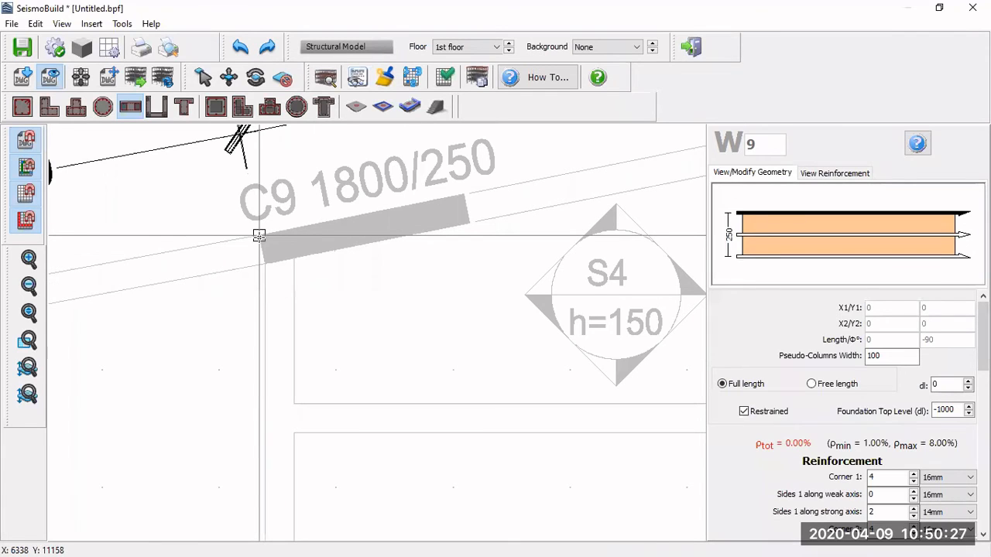
click(258, 235)
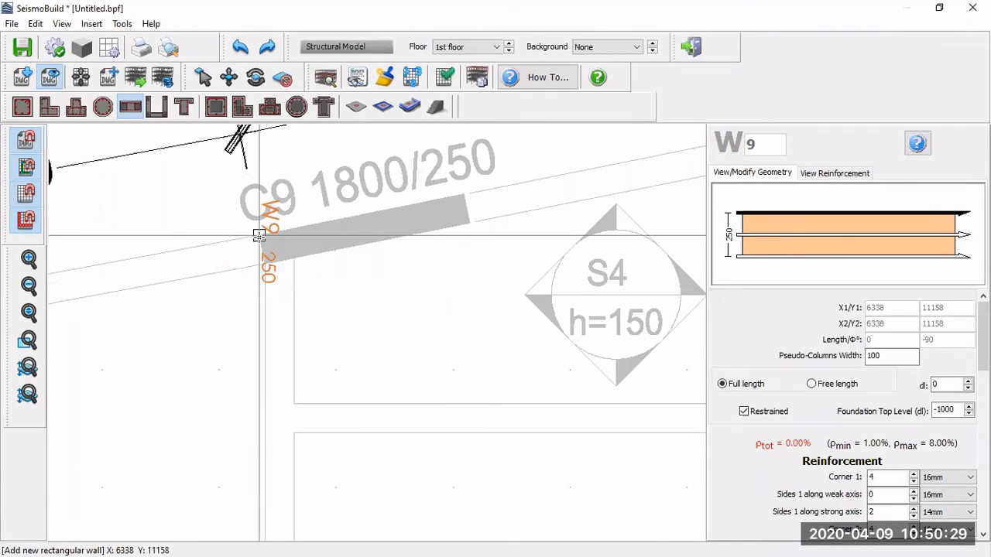
click(454, 229)
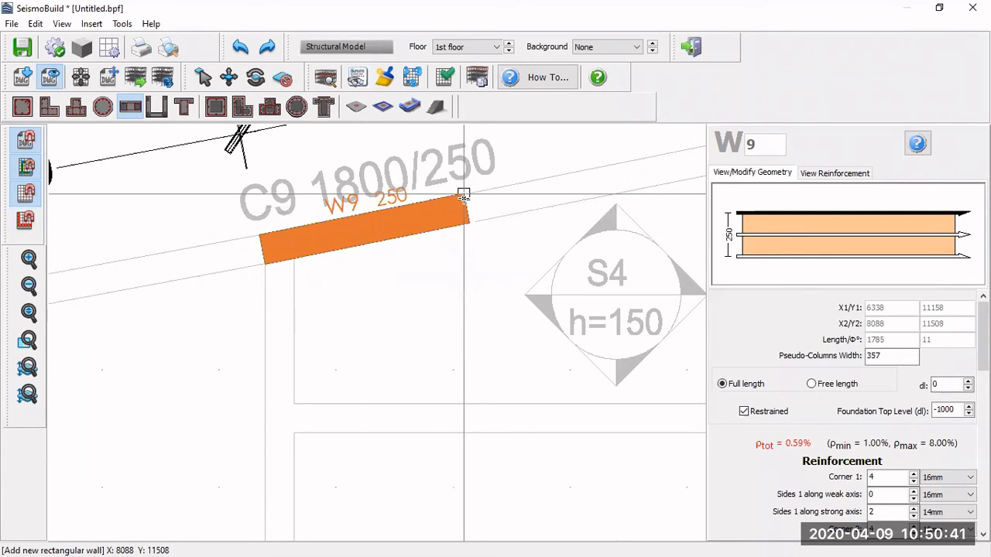
click(463, 197)
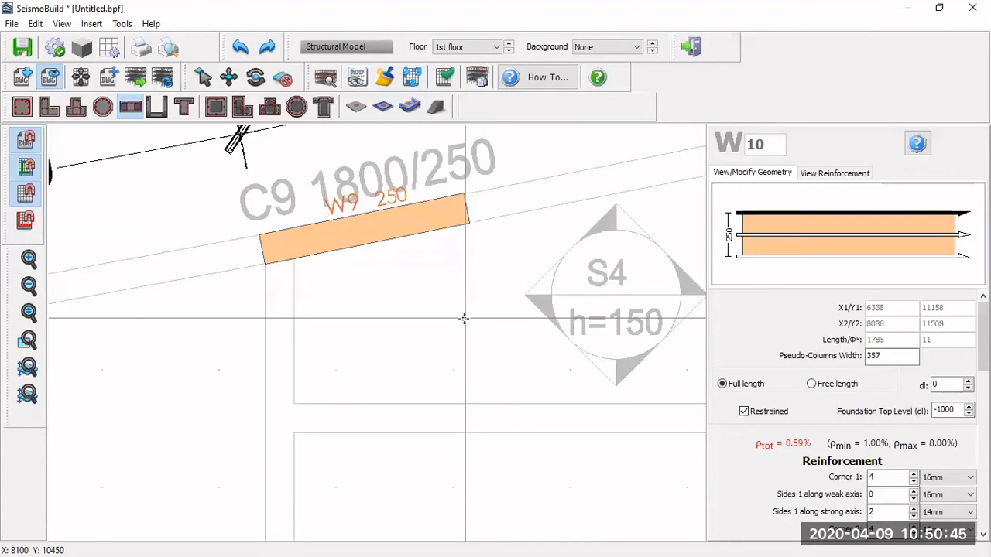
Select the placed wall W9 and set its length to 1800 mm.
click(202, 77)
click(346, 242)
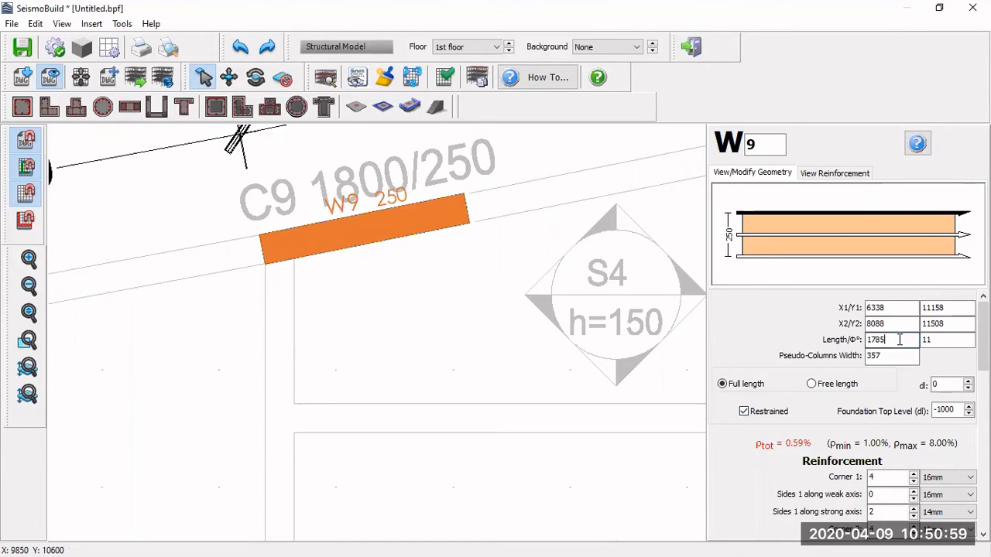
drag(890, 339, 861, 348)
text(18)
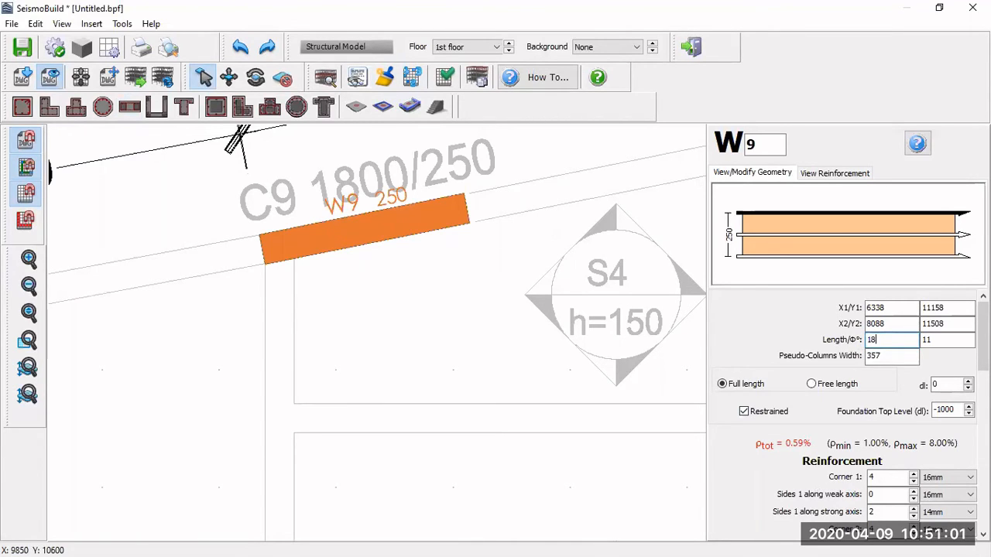
click(900, 358)
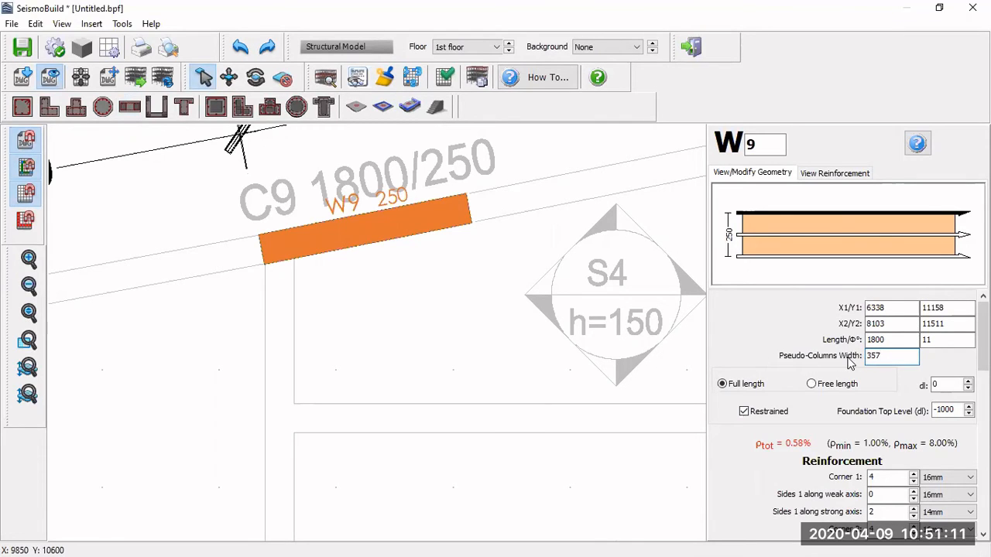
Set wall W9's pseudo-columns width to 360 mm and check the section in the reinforcement preview.
click(856, 174)
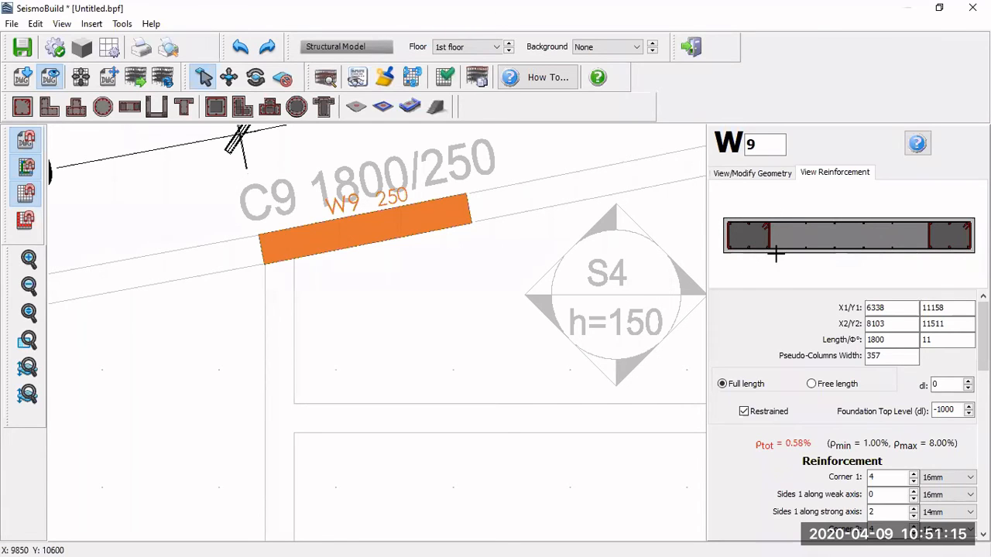
click(889, 359)
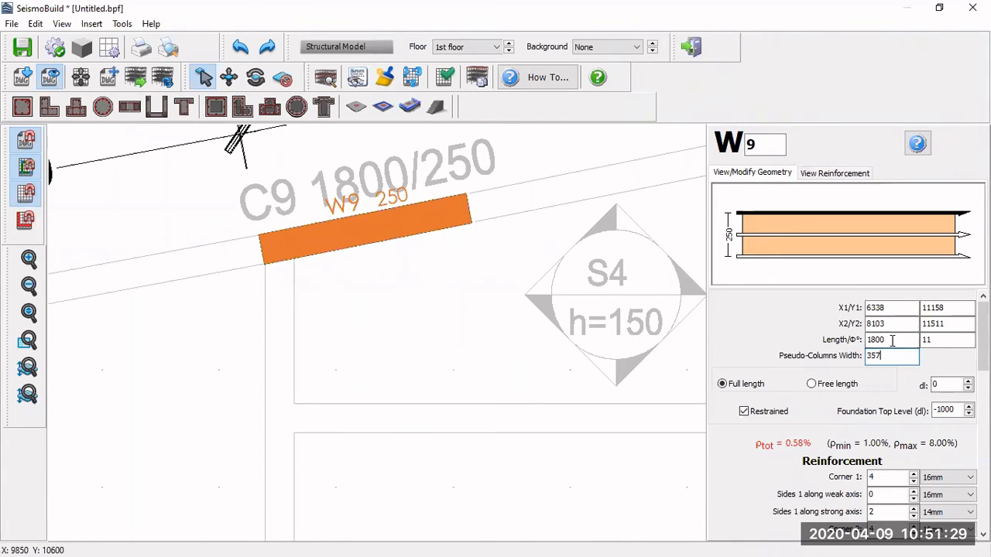
key(BackSpace)
click(834, 177)
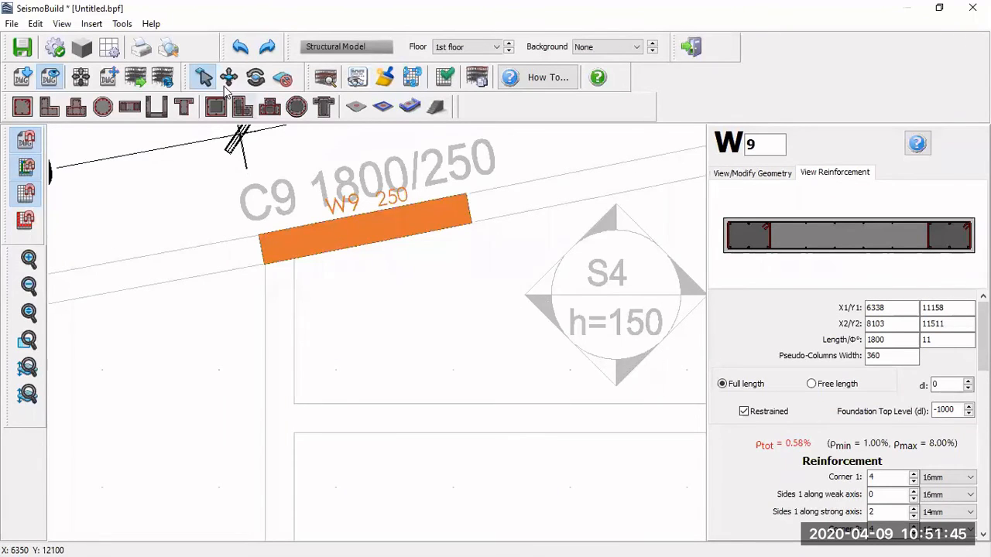
Start inserting a beam on the first-floor plan and dismiss the how-to message.
click(343, 268)
scroll(343, 268, down, 4)
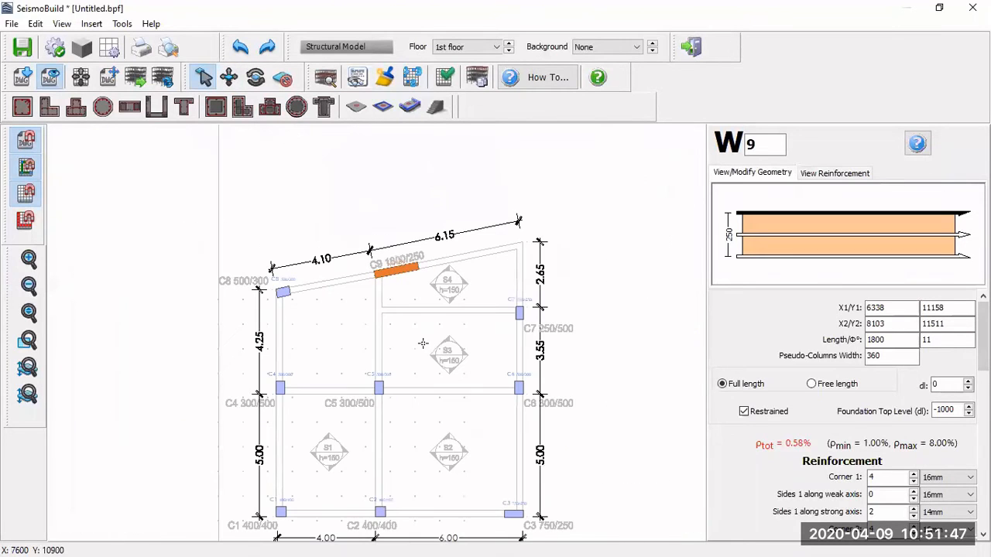
middle_drag(432, 324, 446, 281)
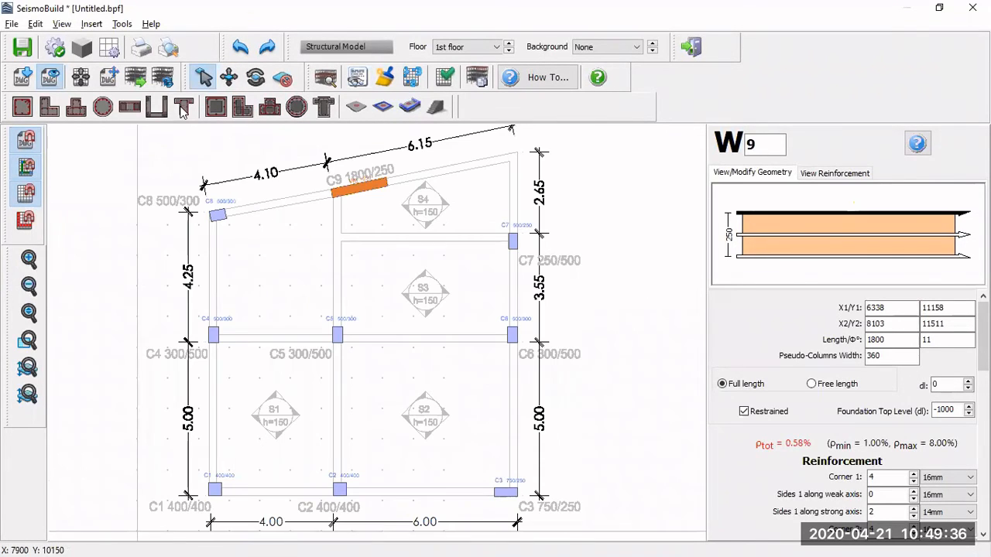
click(183, 109)
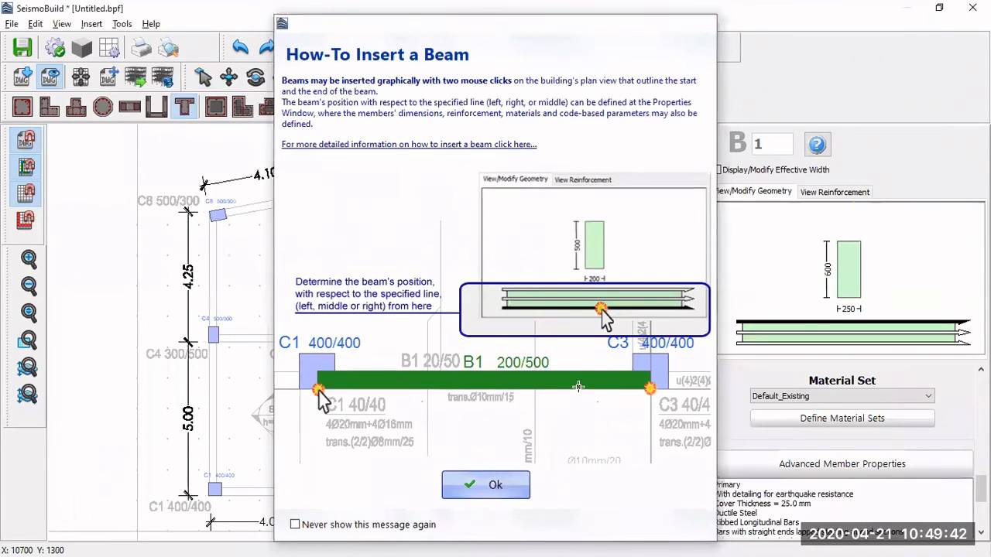
click(464, 490)
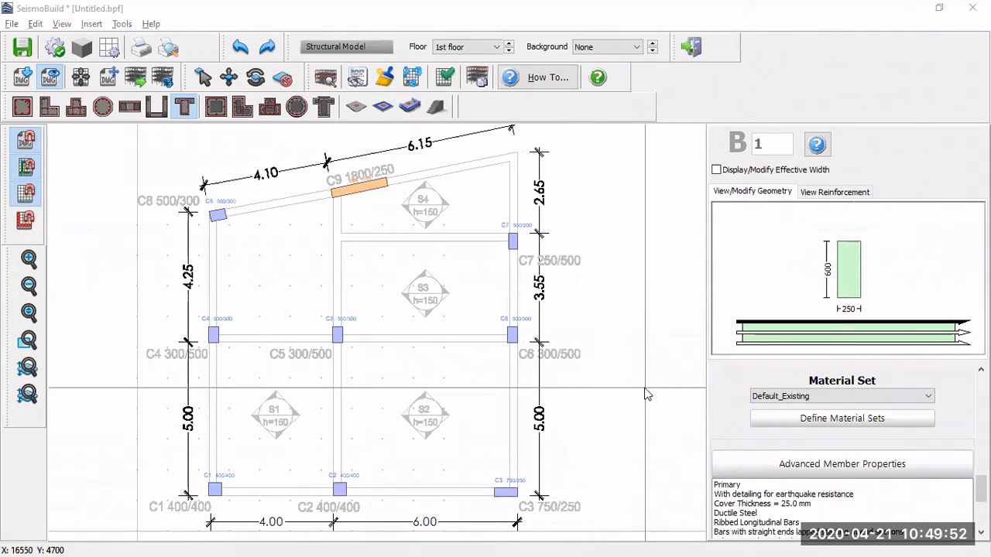
Consult the beam details for the 1st and 2nd floors in the PowerPoint presentation slides, and return to SeismoBuild.
key(alt+Tab)
key(Tab)
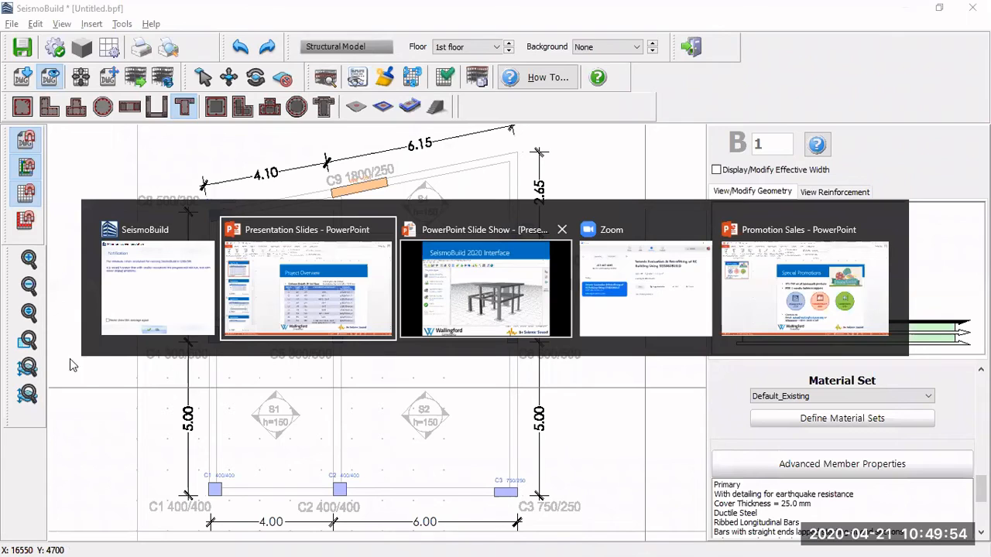
scroll(405, 354, down, 2)
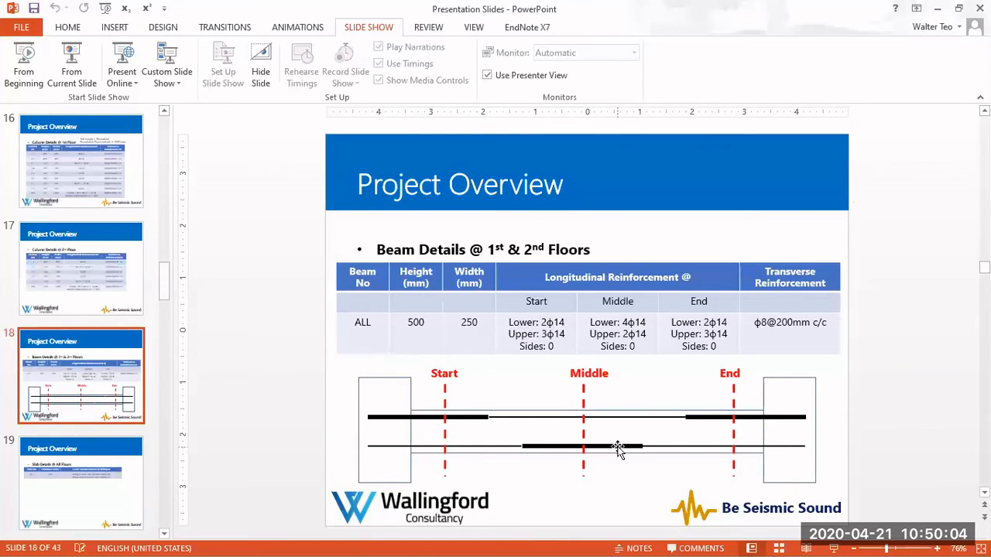
key(alt+Tab)
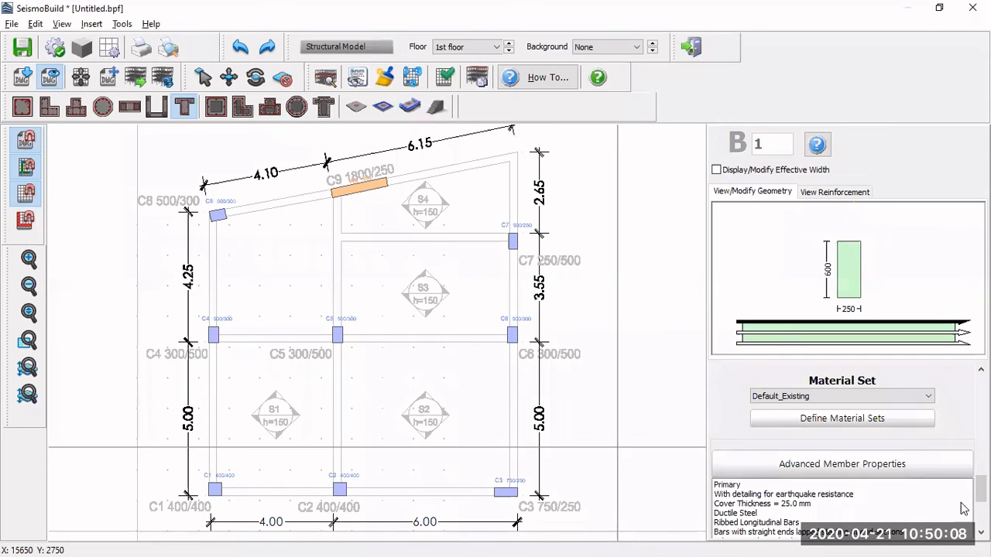
Set the height of beam B1's section to 500 mm.
drag(981, 491, 981, 387)
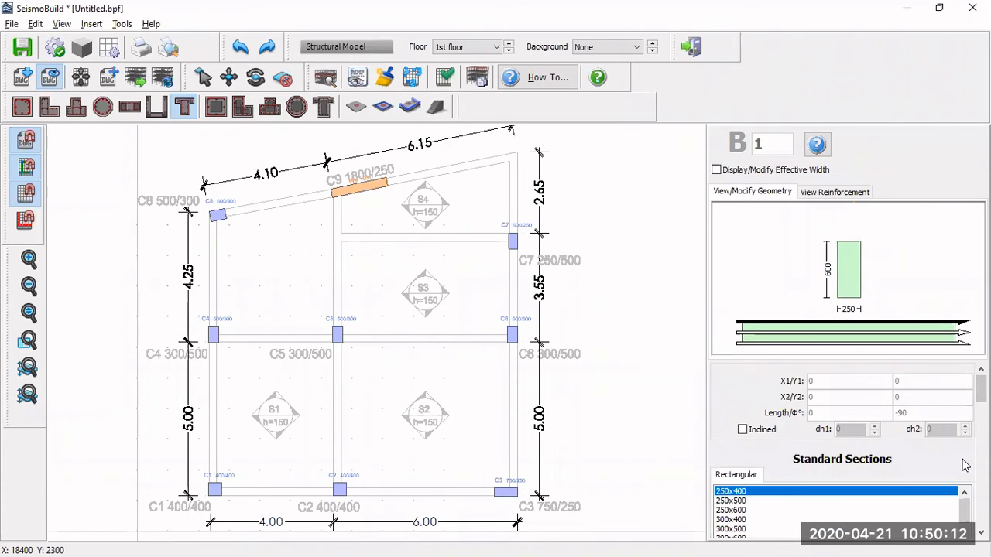
scroll(856, 314, down, 2)
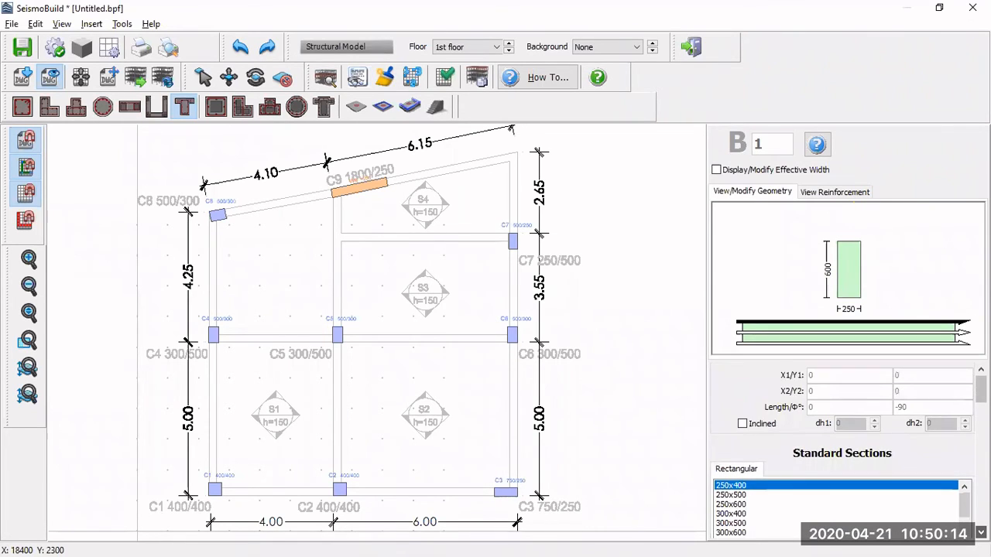
scroll(856, 314, down, 10)
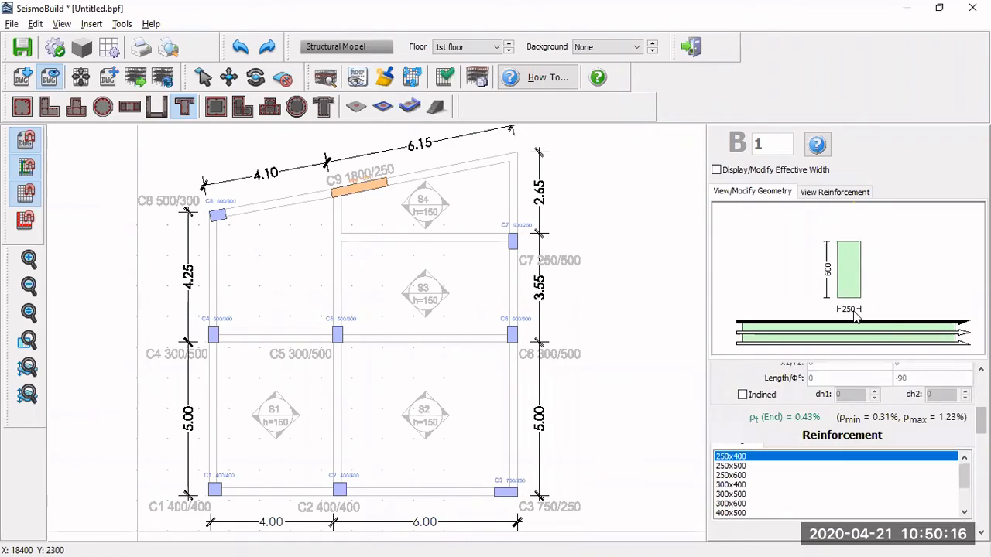
click(830, 271)
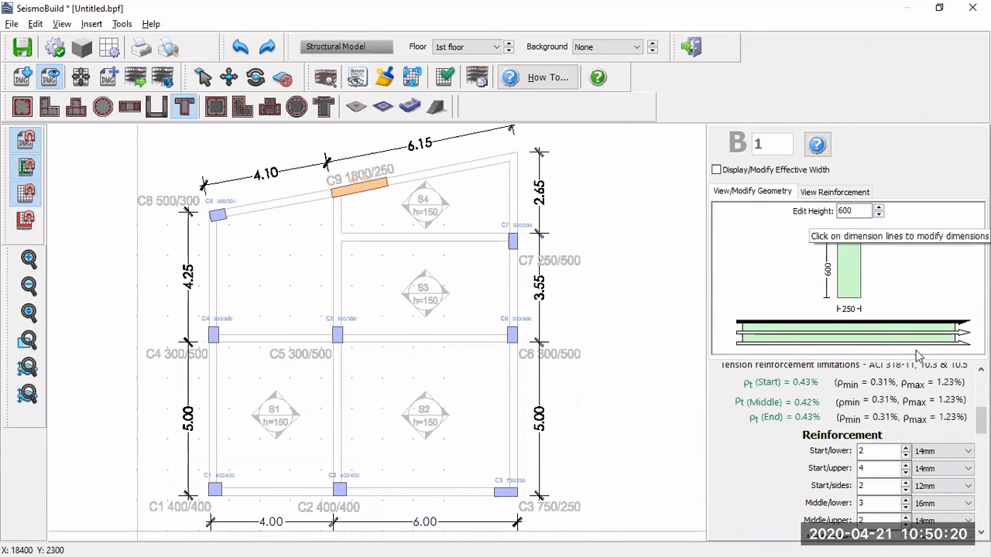
click(880, 215)
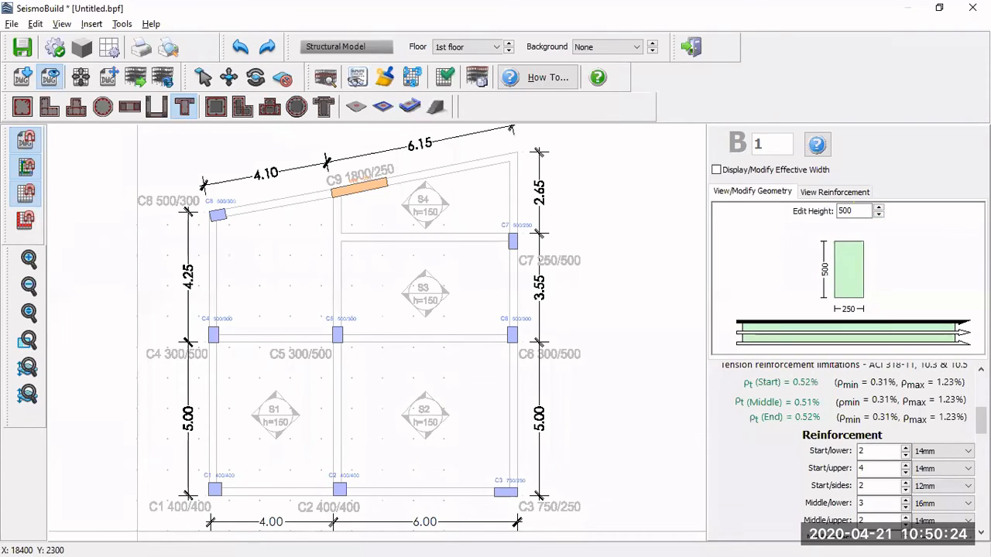
Set beam B1's start reinforcement to 2 lower, 3 upper and 0 side bars, consulting the beam details slide in PowerPoint.
click(981, 370)
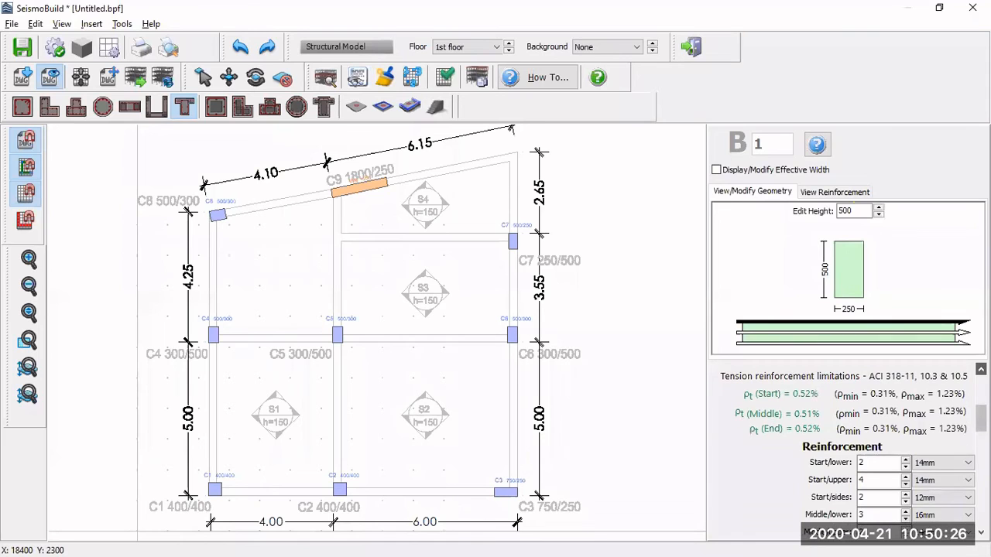
click(981, 533)
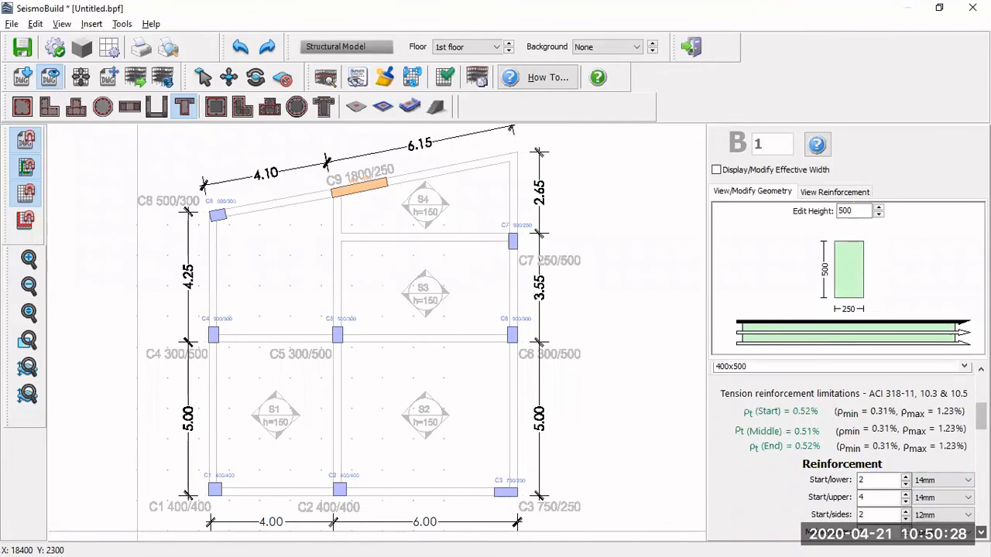
click(981, 533)
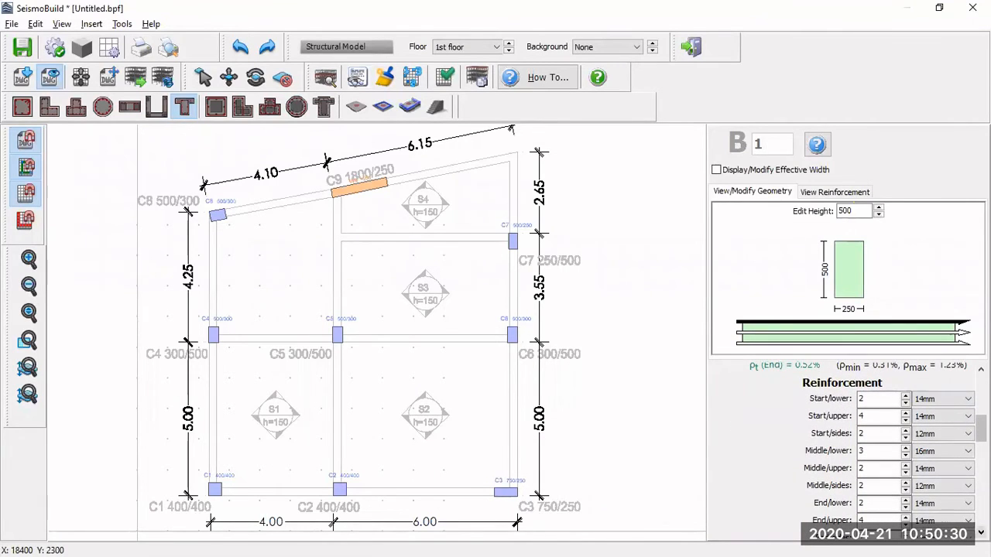
click(981, 532)
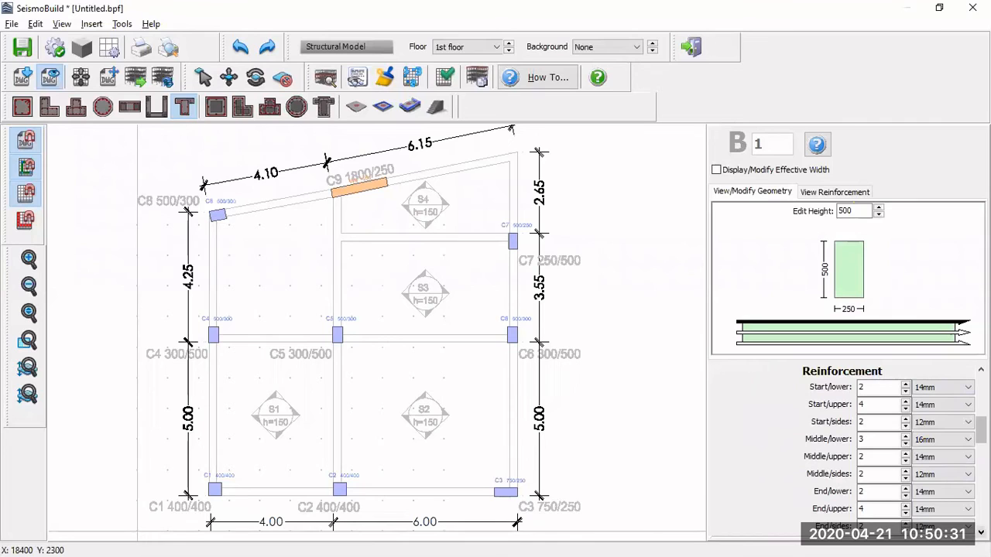
click(887, 390)
text(2)
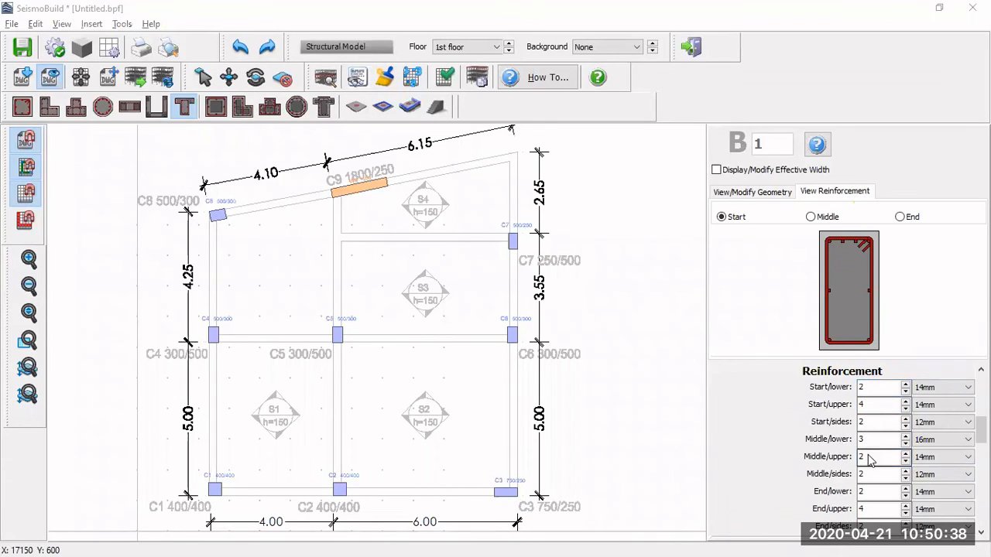
key(alt+Tab)
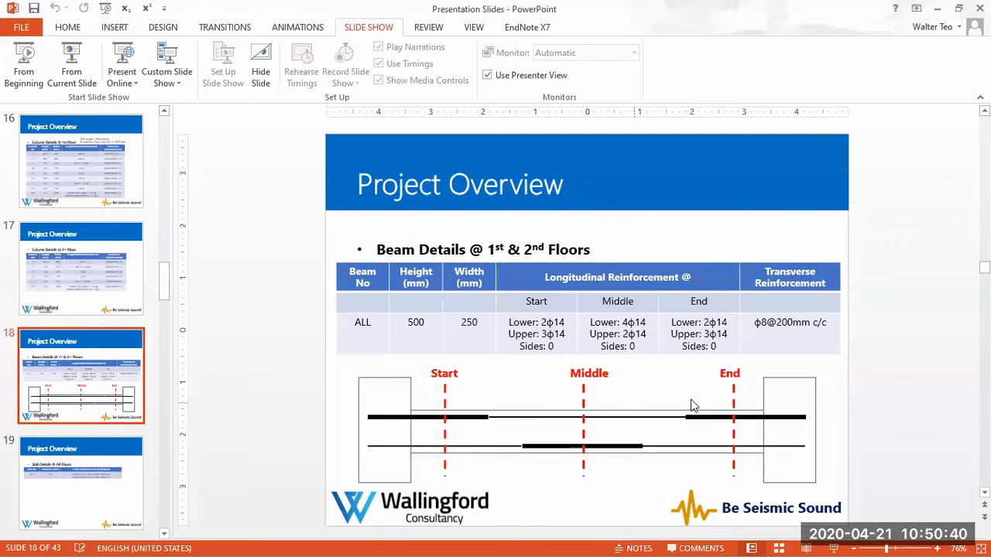
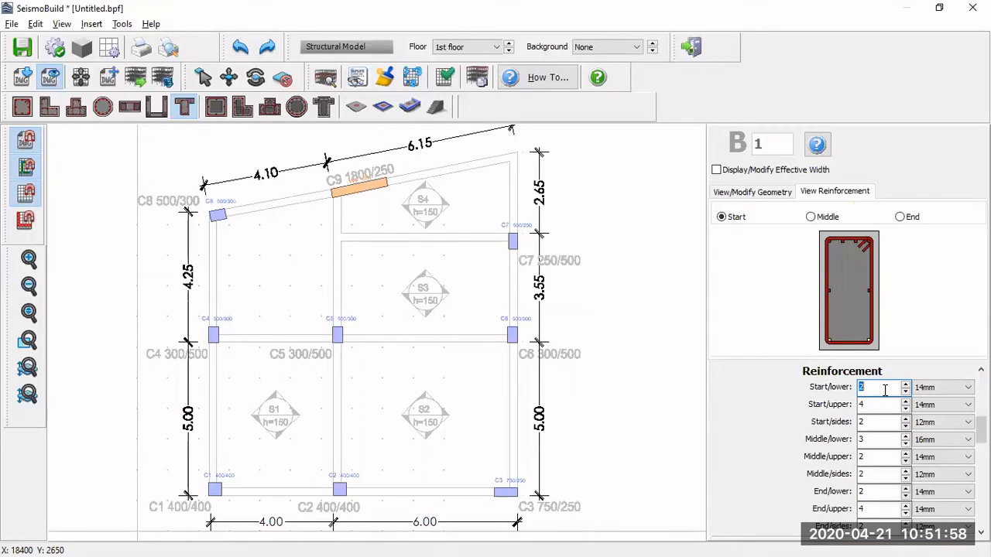
click(885, 407)
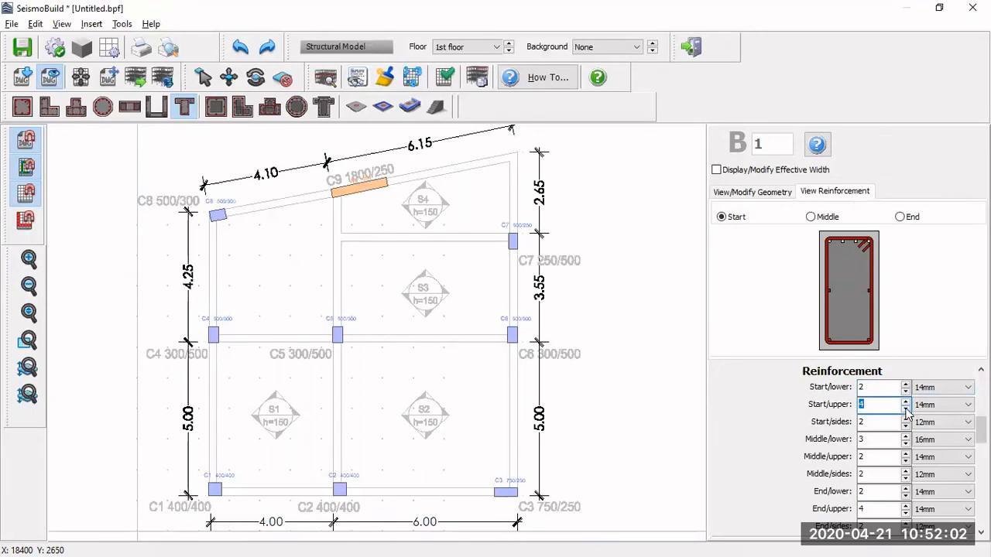
click(906, 409)
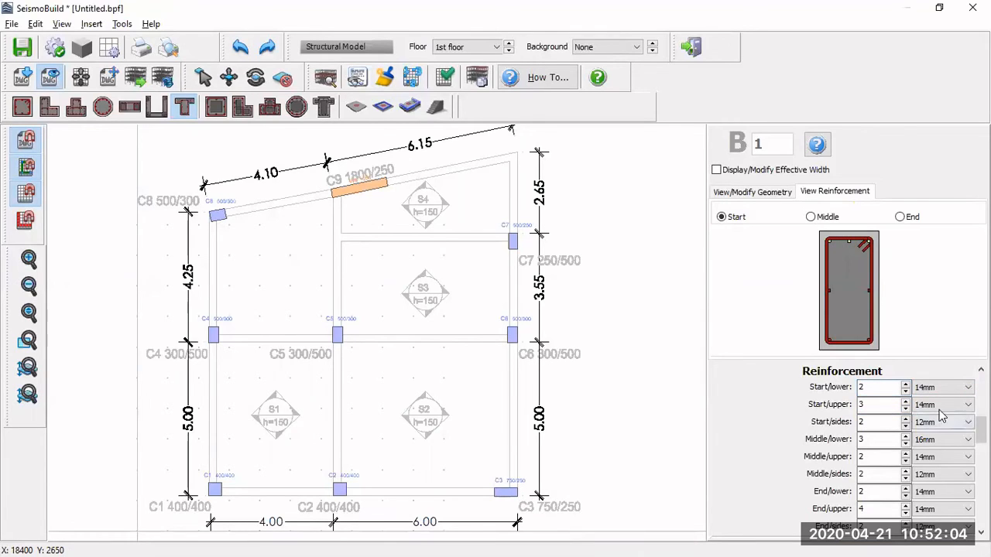
click(890, 426)
click(906, 425)
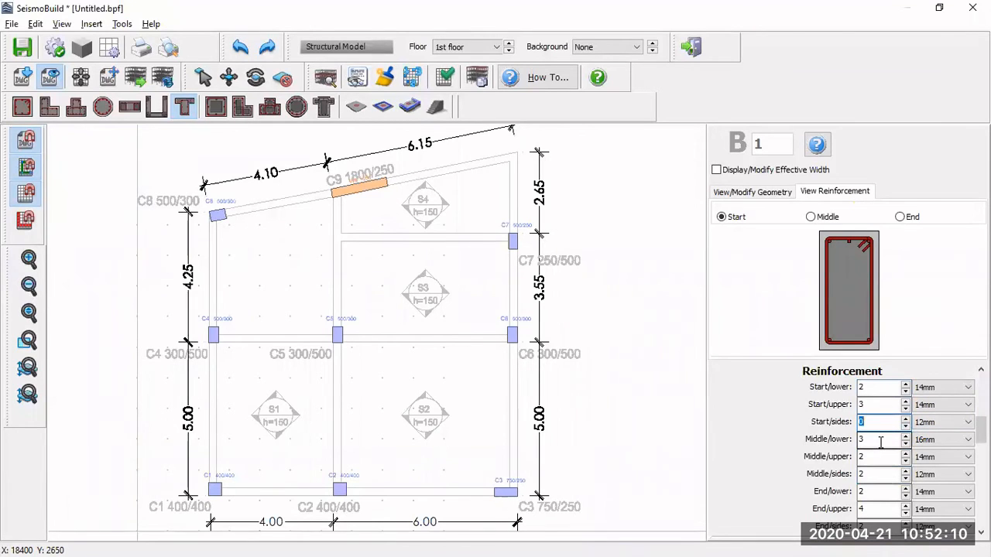
Set beam B1's middle reinforcement to 4 lower bars of 14 mm, 2 upper bars and 0 side bars.
click(881, 441)
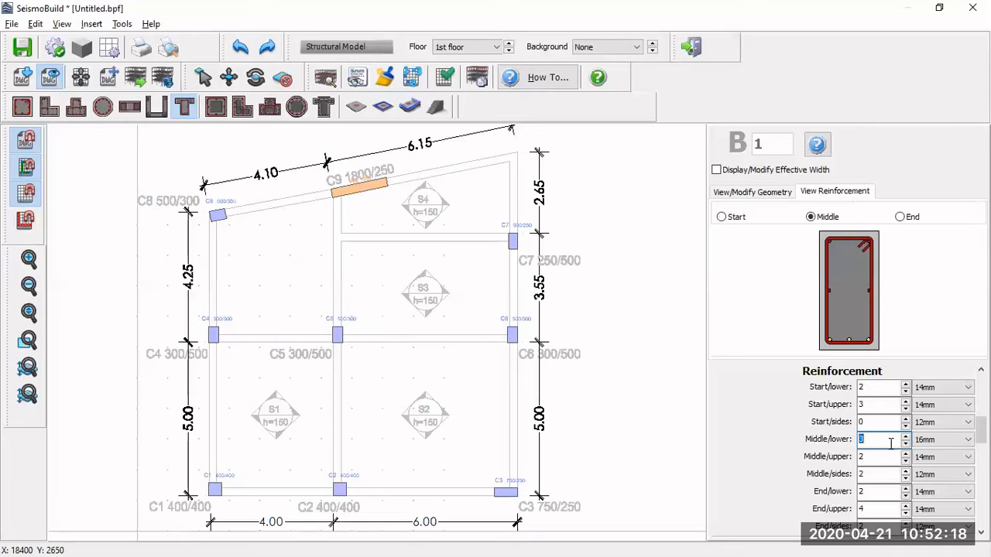
text(5)
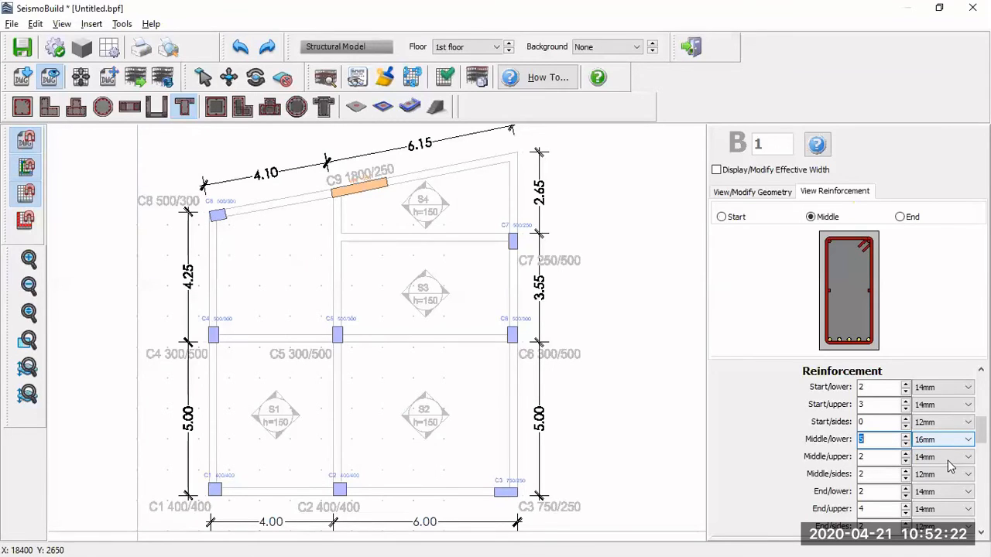
text(4)
click(941, 441)
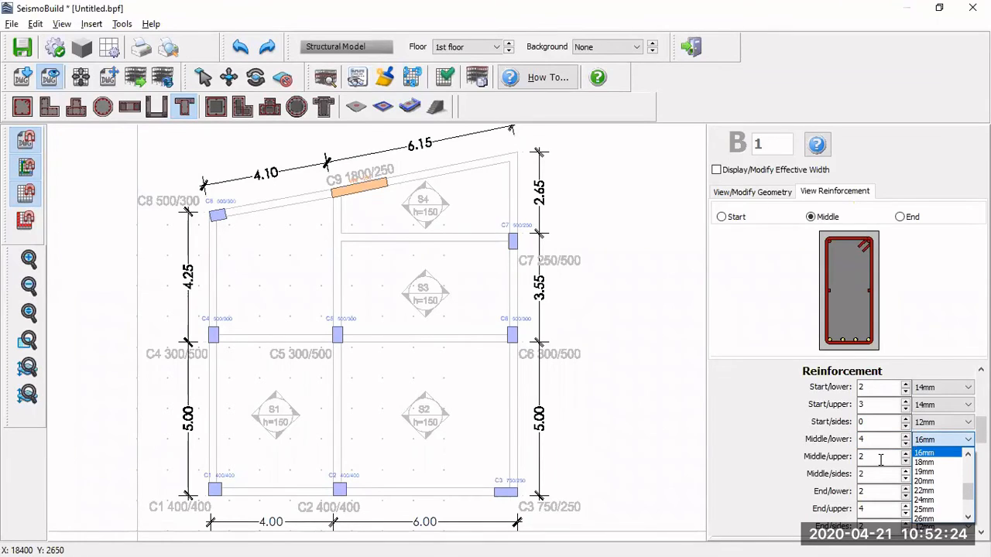
click(968, 455)
click(968, 455)
click(925, 456)
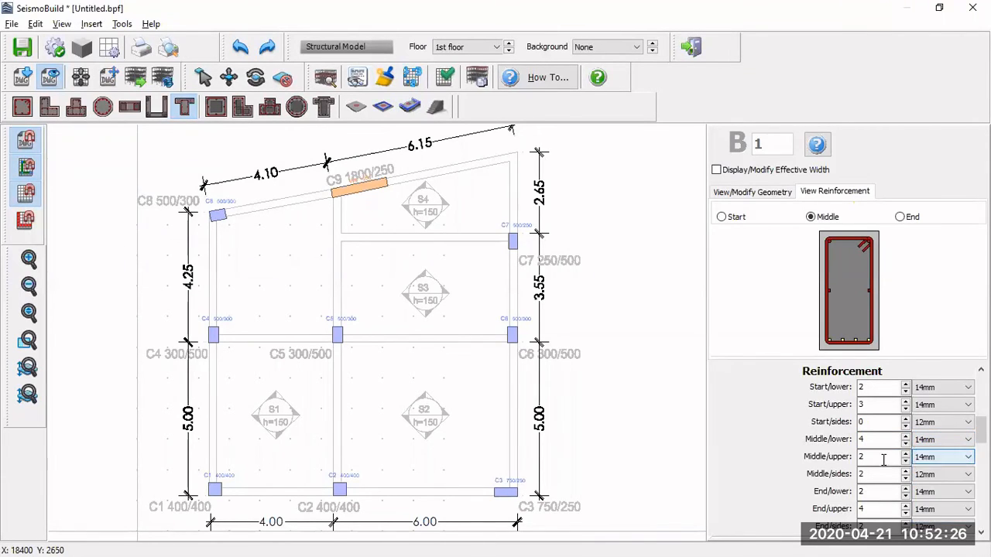
double_click(885, 460)
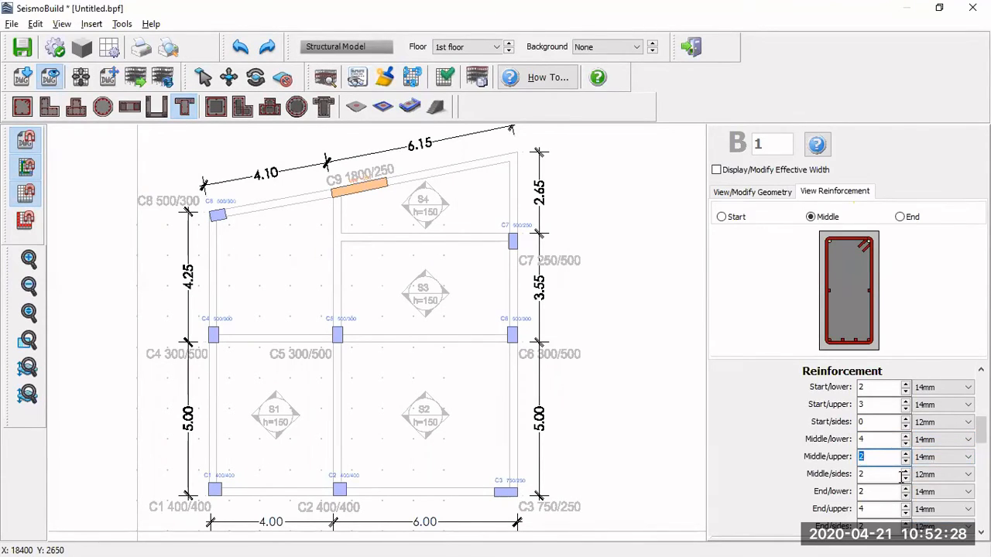
click(905, 471)
click(906, 478)
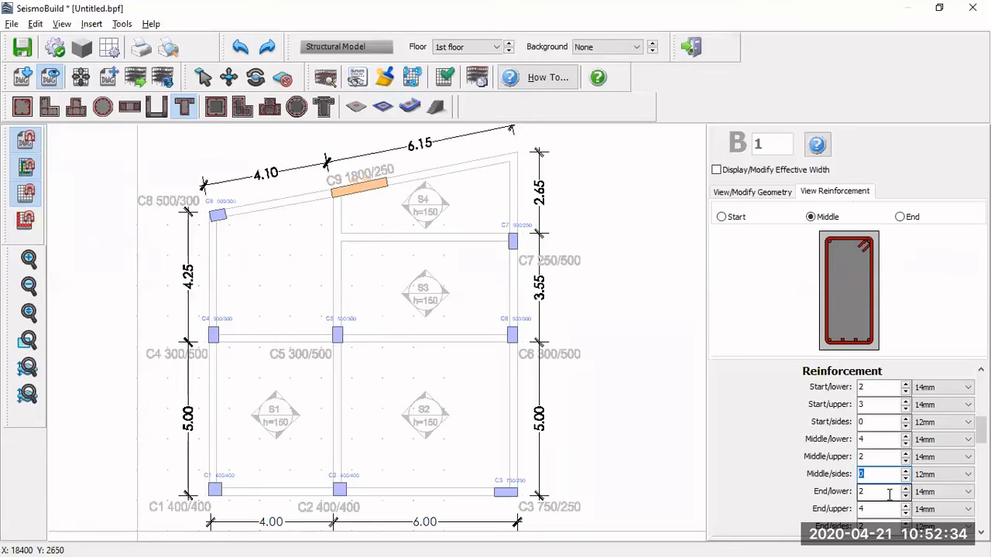
Set beam B1's end reinforcement to 2 lower, 3 upper and 0 side bars.
double_click(890, 494)
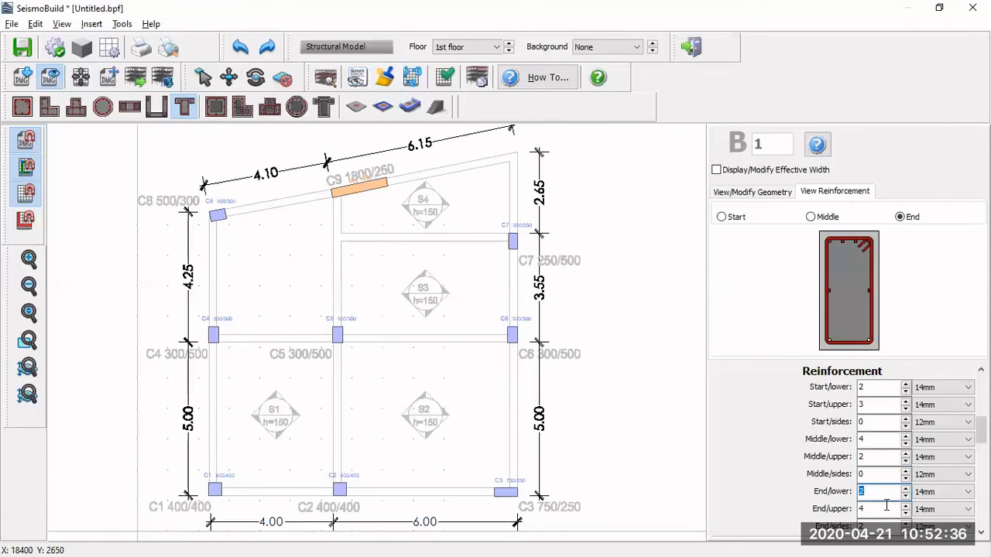
double_click(887, 509)
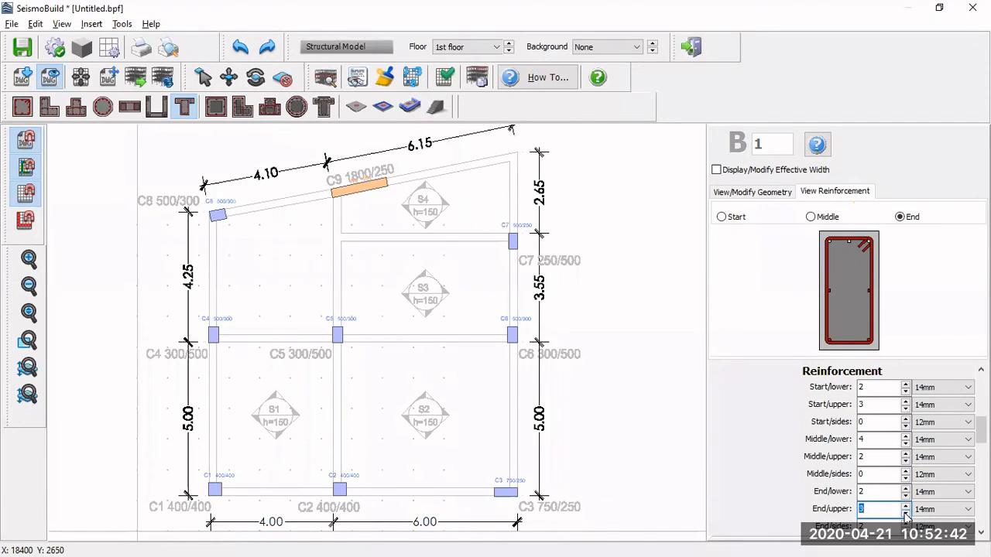
key(Tab)
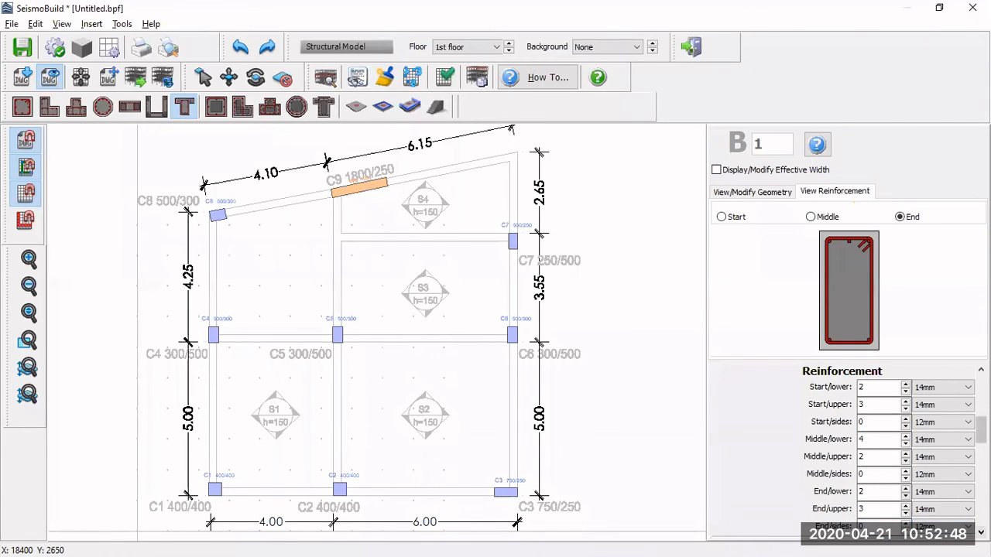
Set beam B1's transverse reinforcement at the start, middle and end to 8 mm bars at 20 cm spacing.
scroll(981, 434, down, 3)
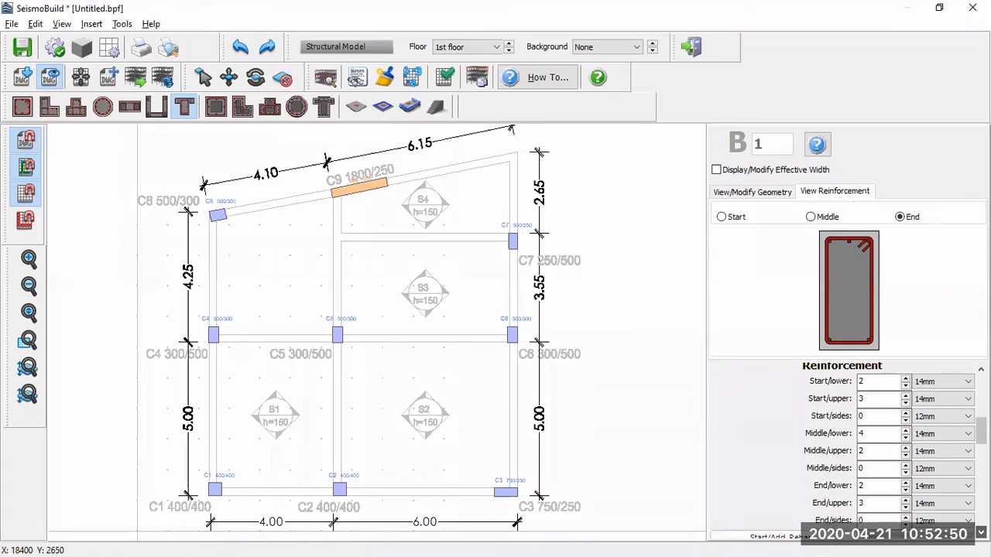
scroll(981, 434, down, 3)
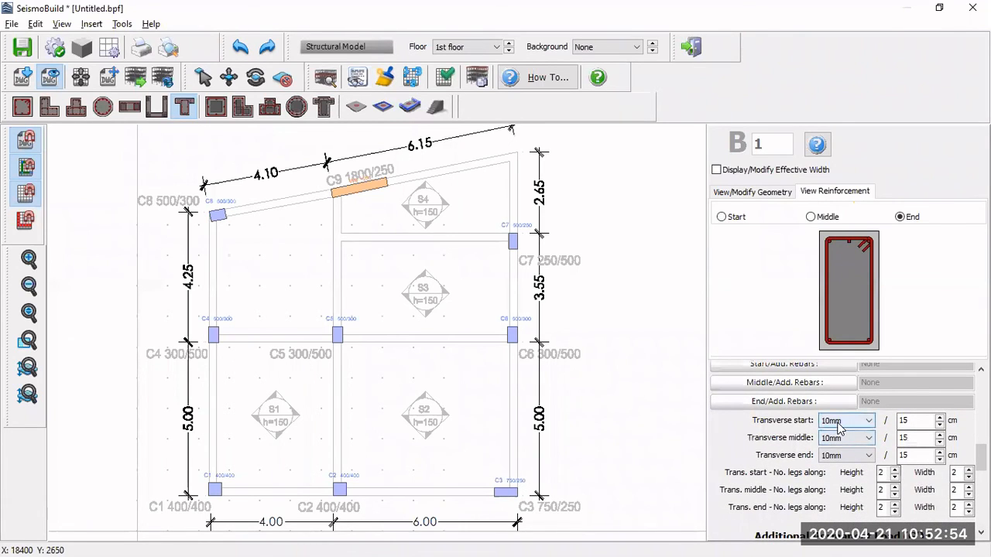
scroll(841, 429, up, 1)
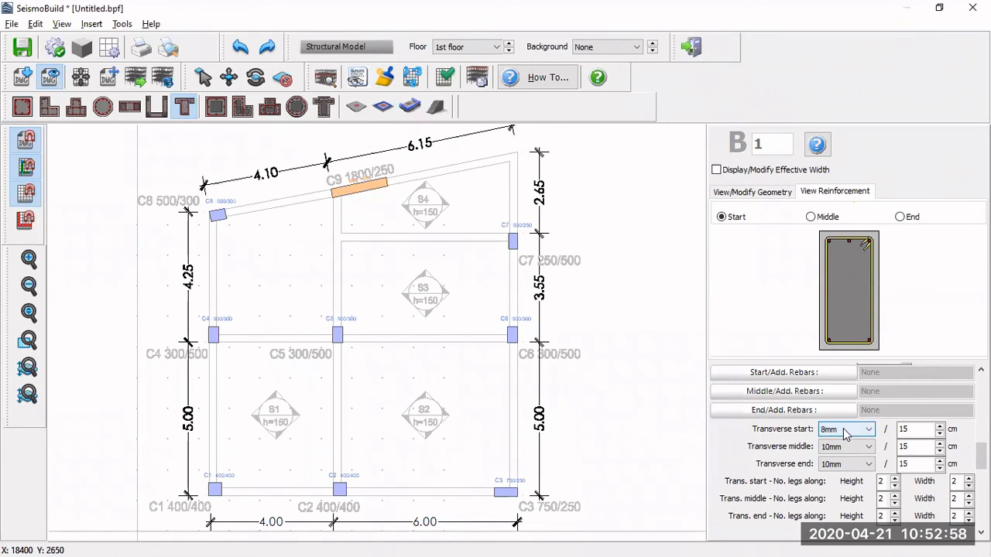
click(941, 426)
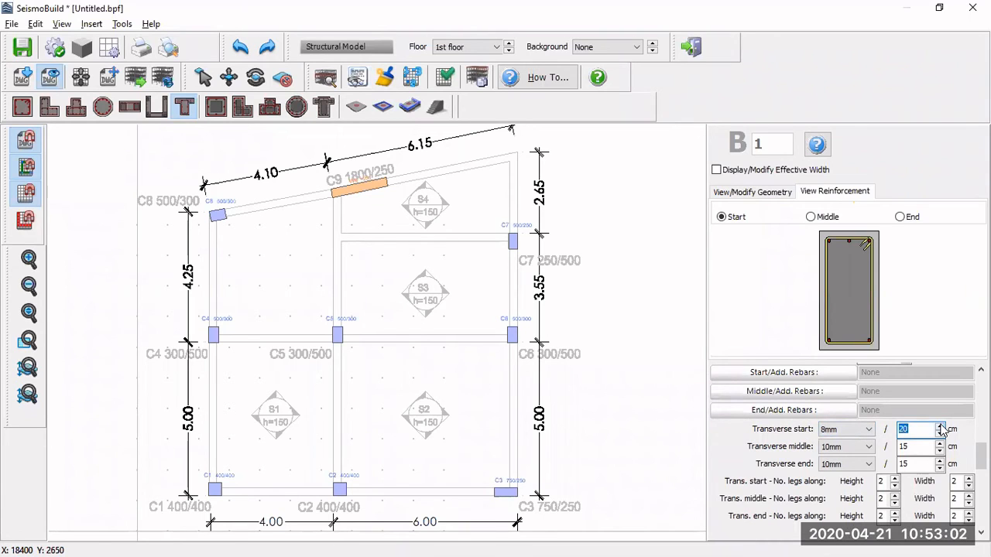
click(869, 447)
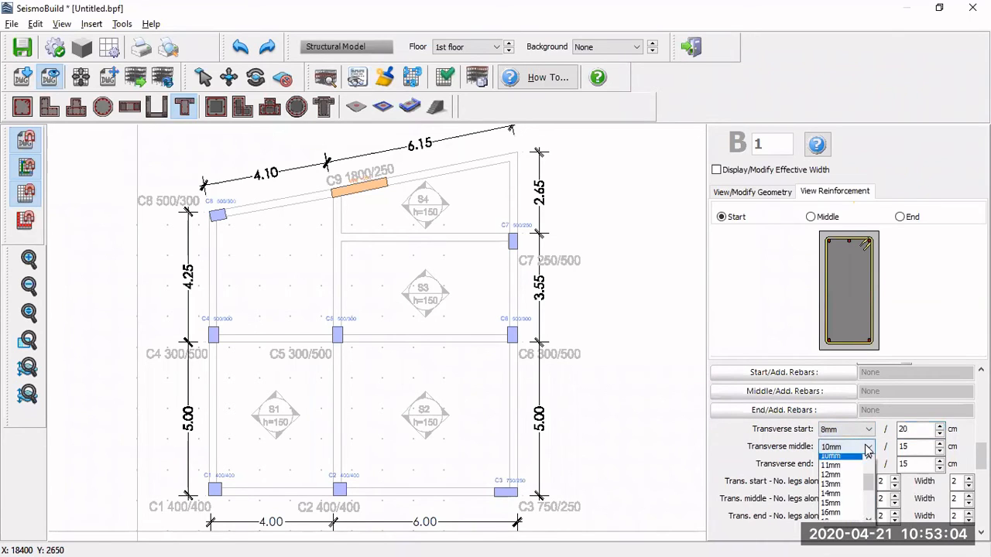
scroll(854, 474, up, 1)
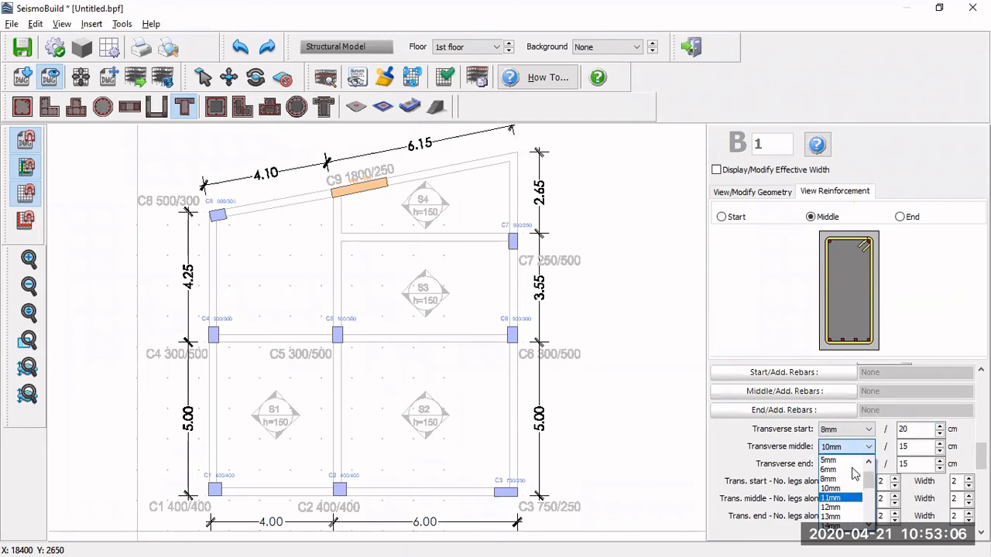
click(845, 480)
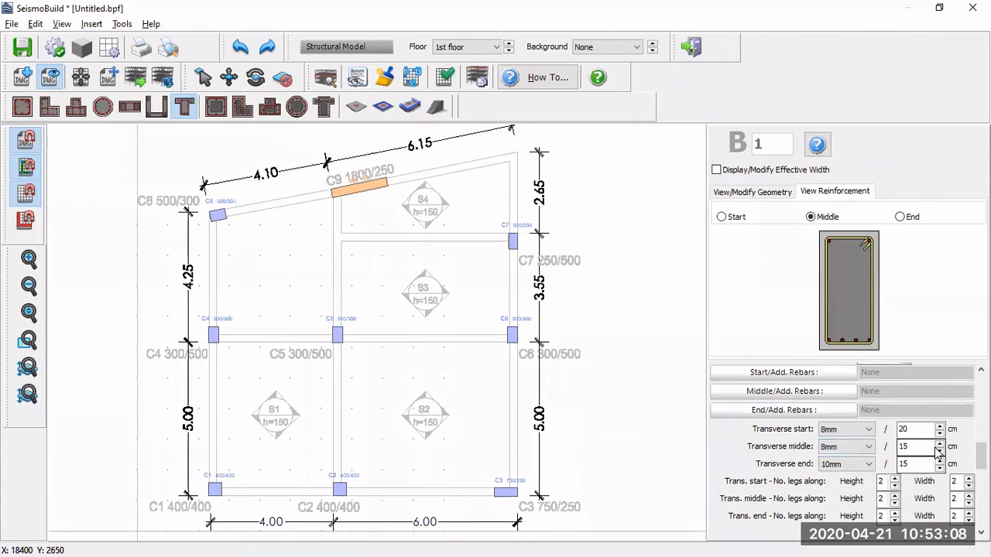
click(940, 444)
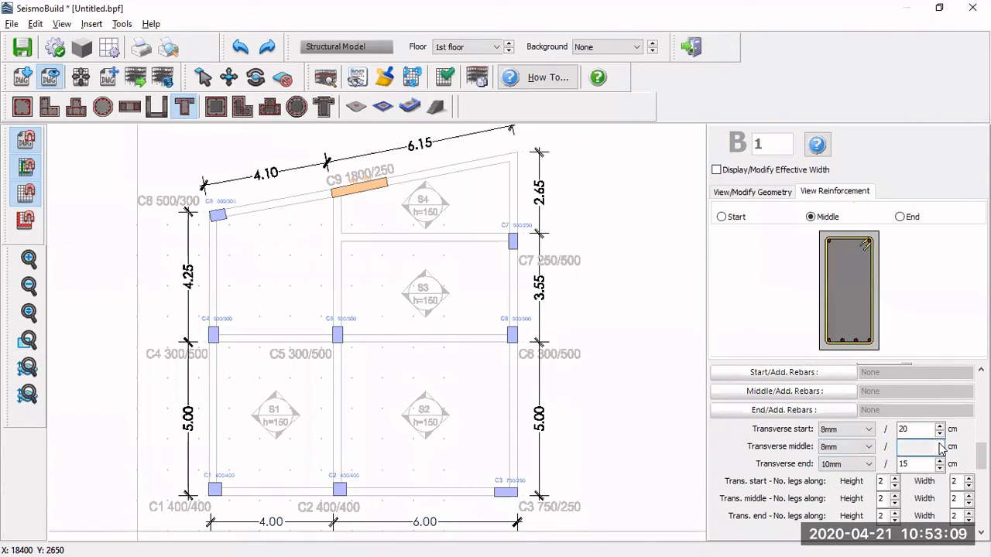
click(842, 498)
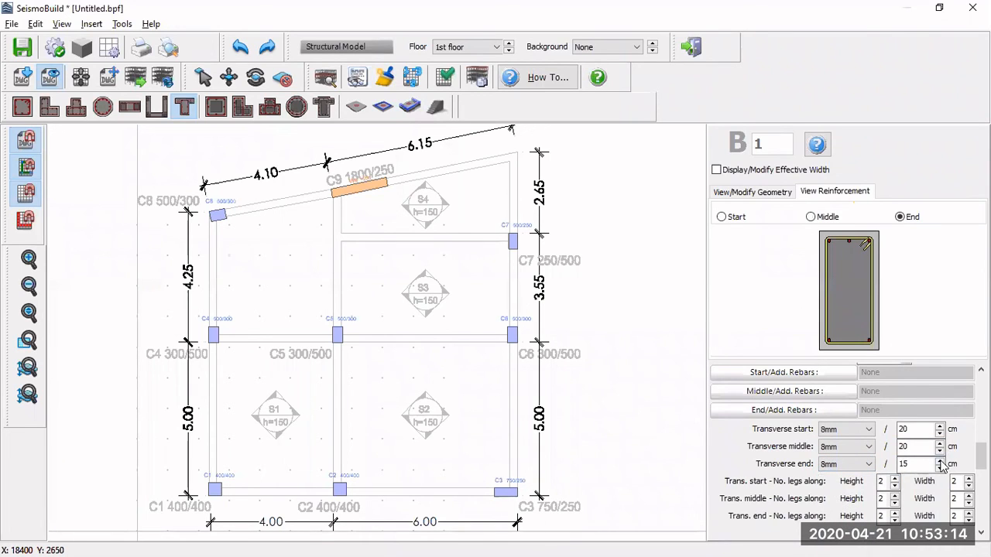
Try 3 transverse legs along the height at beam B1's start, and restore 2 legs.
click(888, 482)
click(895, 478)
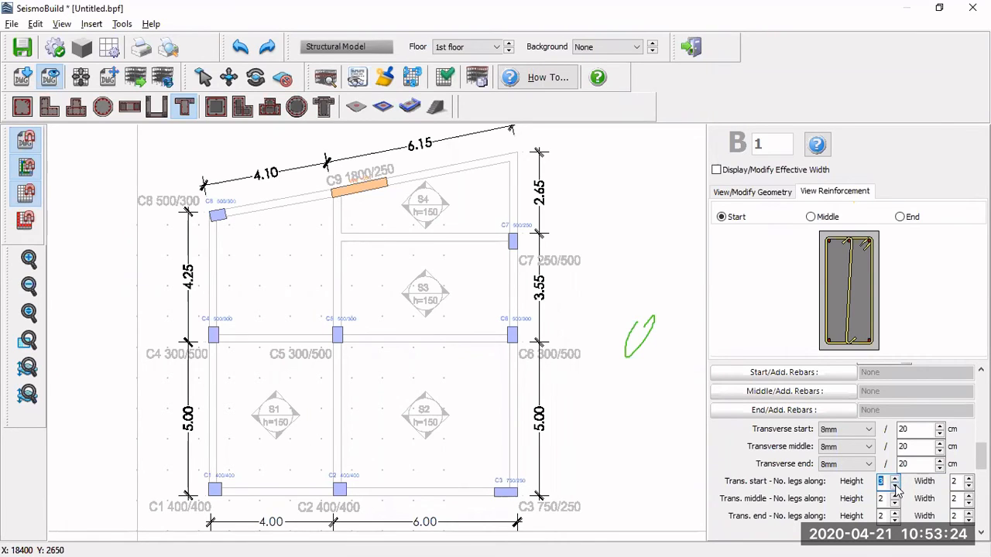
click(896, 487)
click(885, 482)
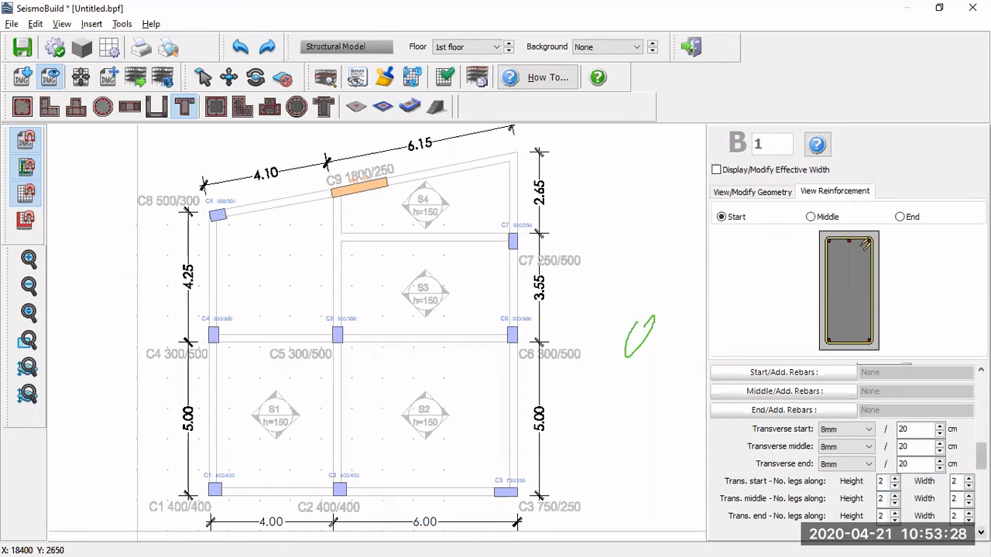
Review beam B1's additional permanent load, material set, advanced member properties and modelling parameters.
scroll(844, 449, down, 3)
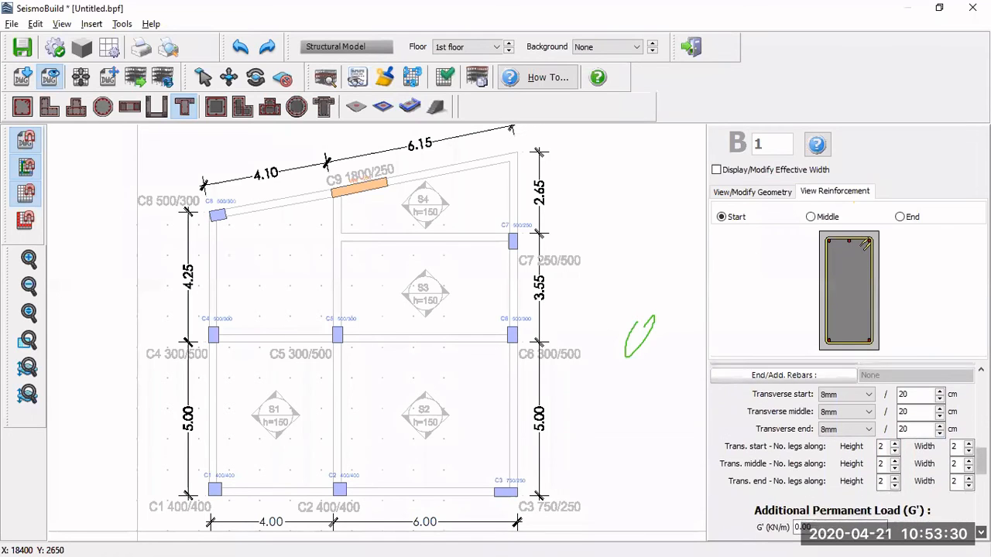
scroll(844, 449, down, 3)
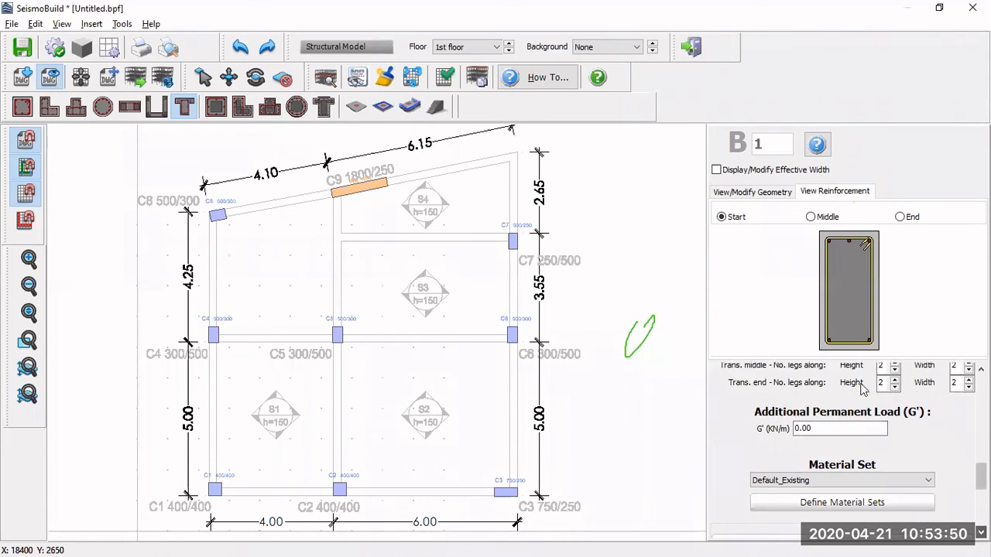
scroll(848, 450, down, 2)
scroll(848, 451, down, 1)
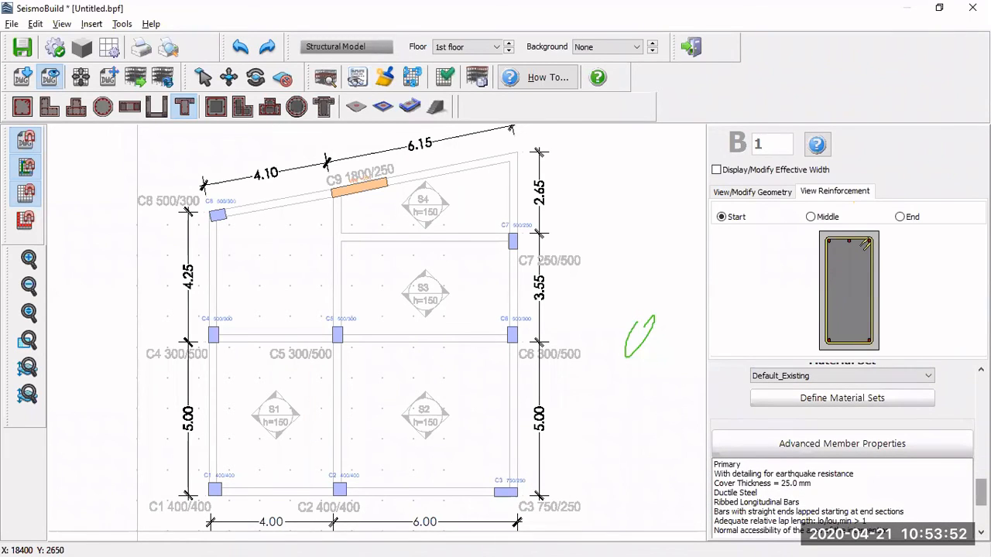
scroll(848, 451, down, 2)
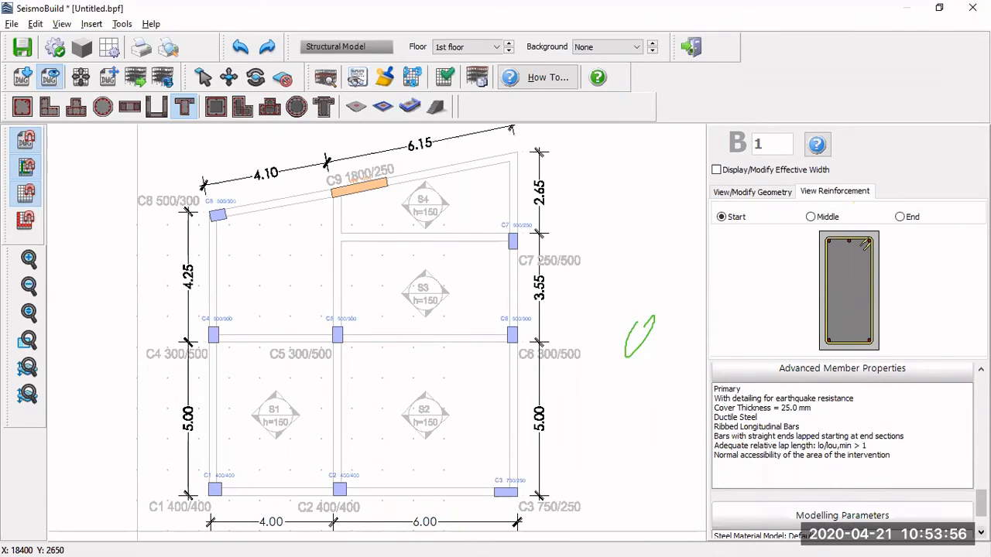
scroll(848, 451, down, 1)
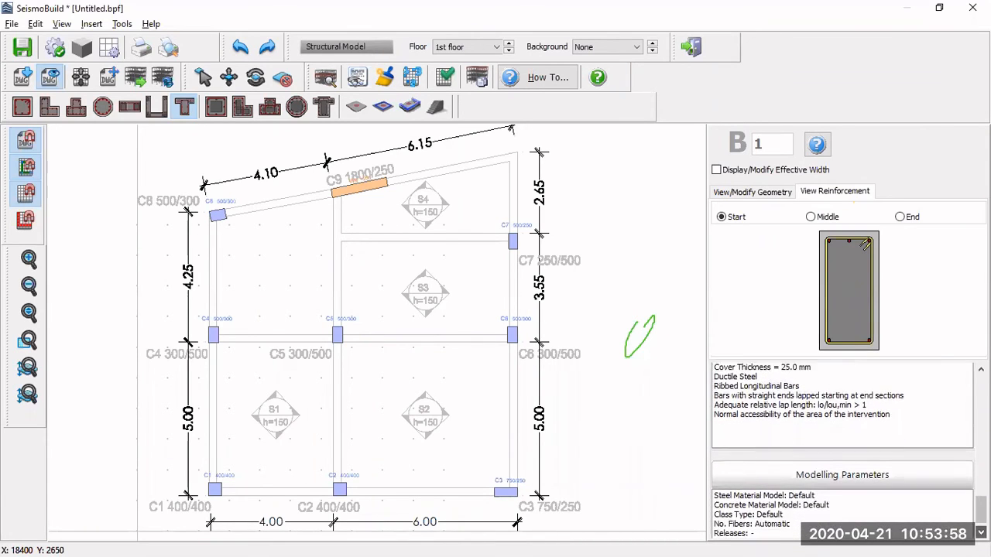
scroll(847, 450, up, 2)
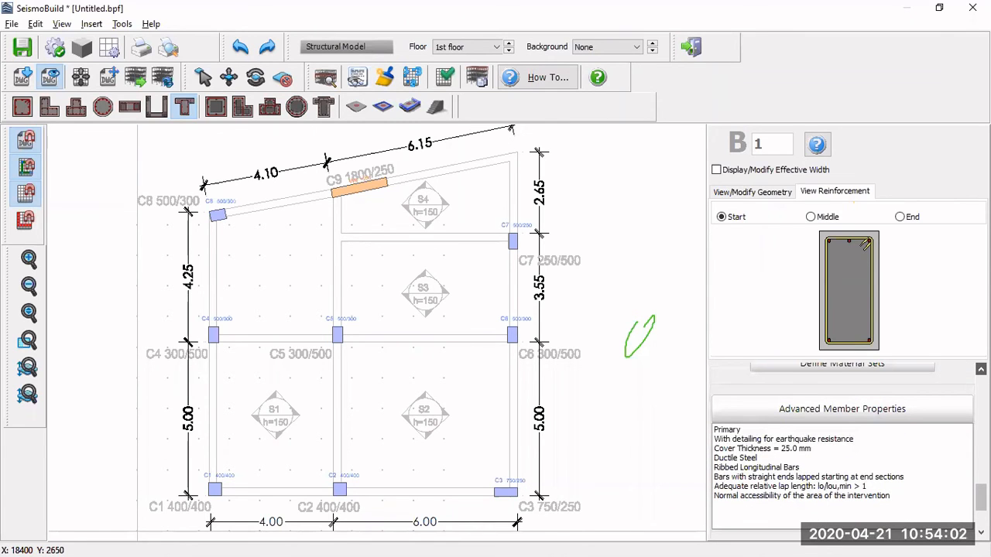
scroll(847, 450, up, 5)
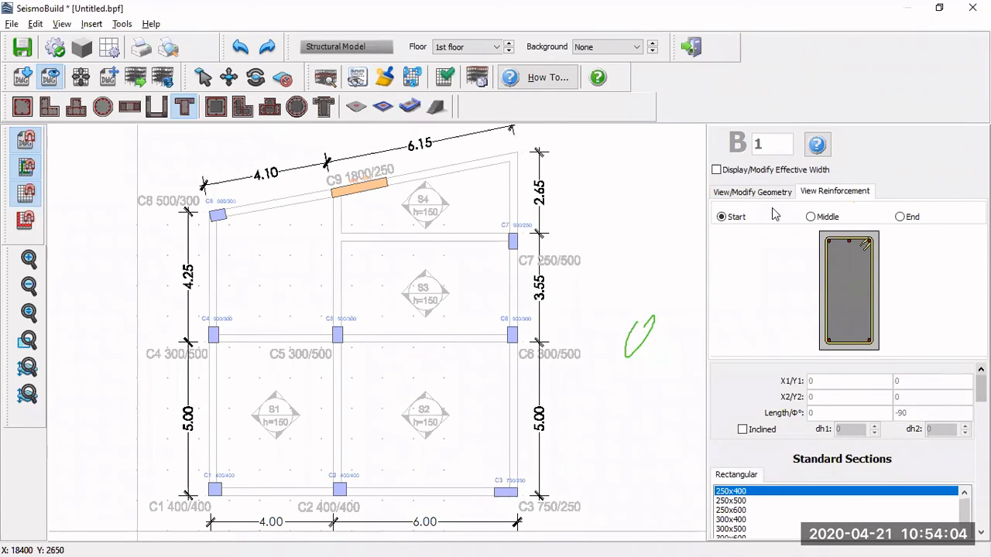
Return to beam B1's geometry and choose the lower edge line of the beam as its insertion line.
click(755, 193)
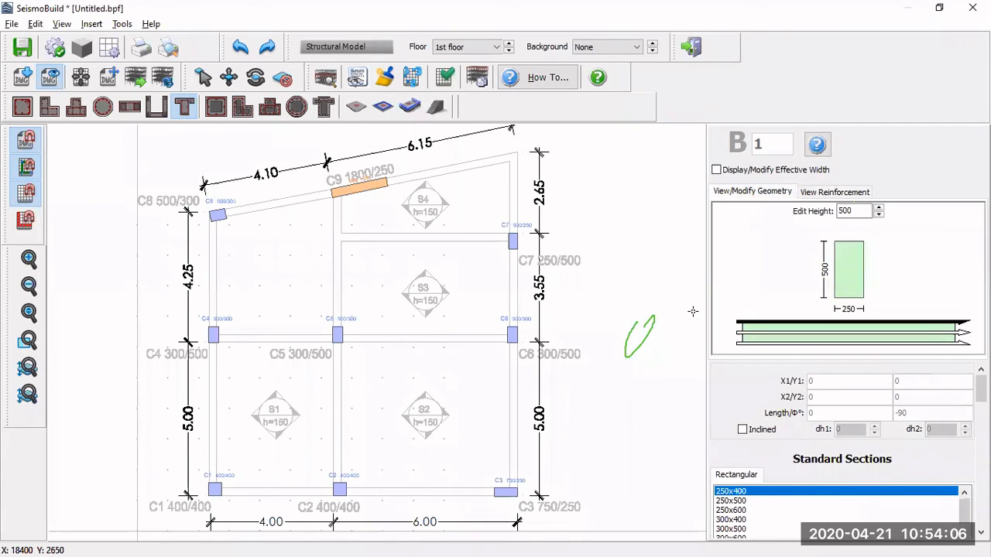
scroll(512, 483, down, 3)
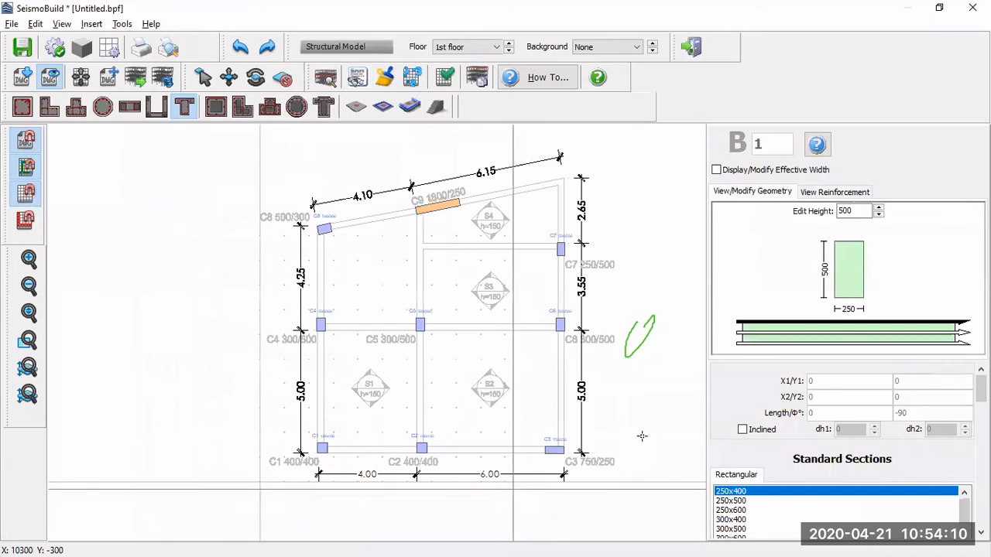
scroll(395, 430, up, 2)
scroll(344, 422, up, 1)
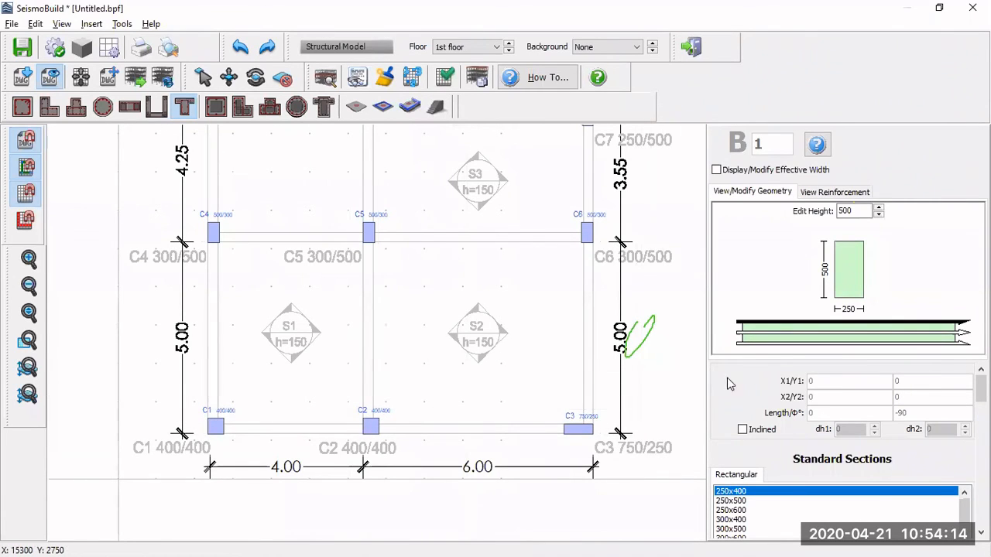
click(817, 344)
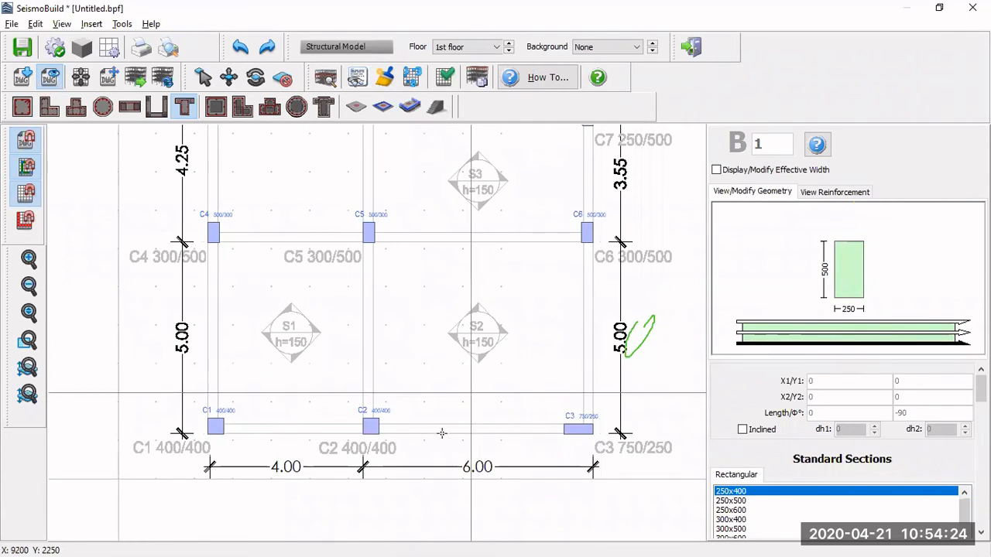
Draw the beam about 10050 mm long from the lower outer corner of column C1 to the lower outer corner of C3.
scroll(203, 433, up, 3)
click(203, 436)
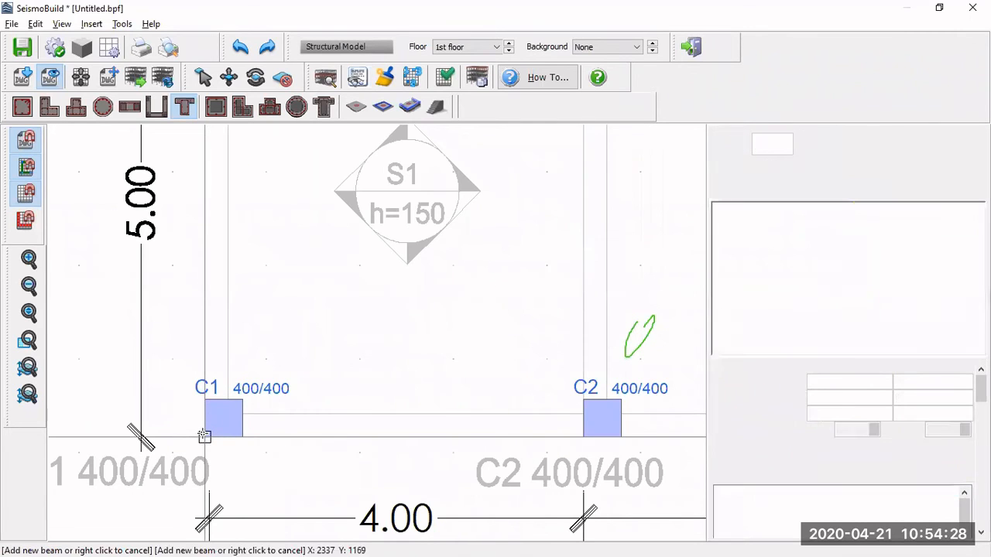
scroll(202, 435, down, 3)
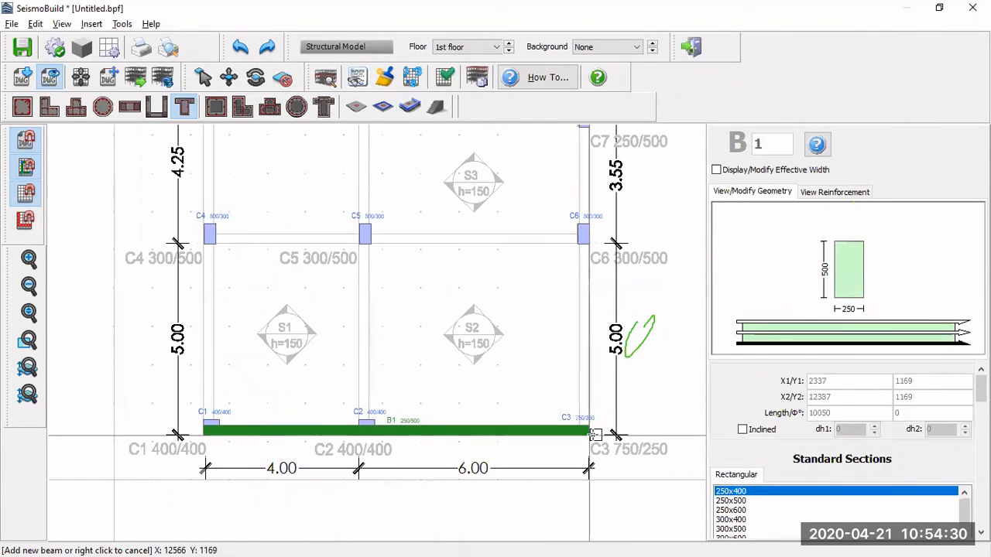
scroll(593, 436, up, 2)
scroll(569, 429, up, 2)
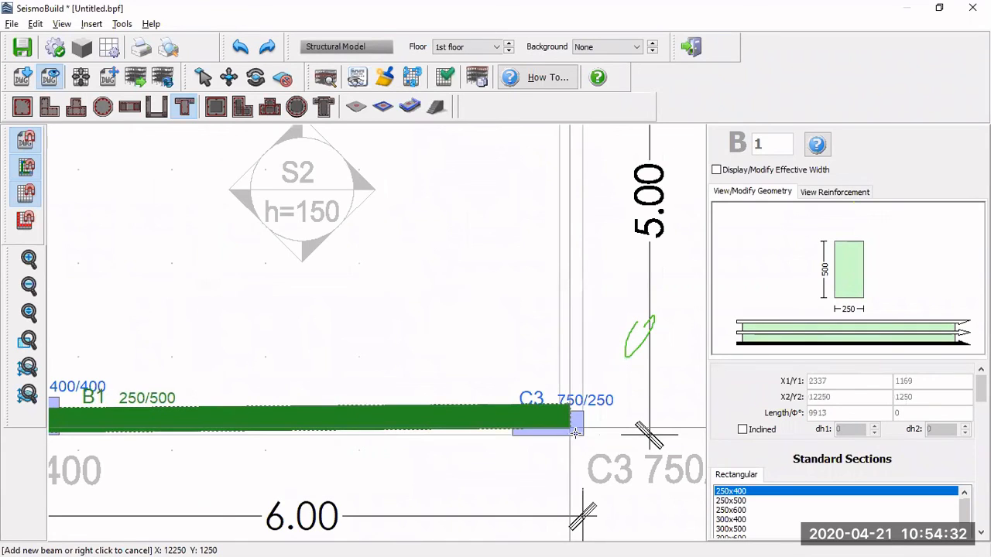
click(558, 429)
scroll(477, 422, down, 4)
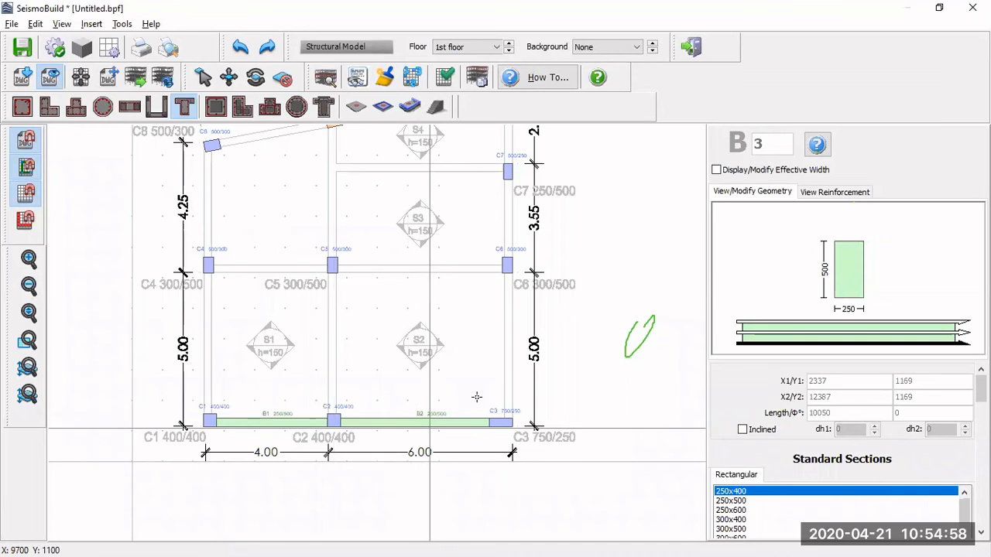
Draw the beam about 11200 mm long from the lower outer corner of column C3 past C6 and C7 to the plan's upper end.
scroll(477, 397, down, 2)
scroll(490, 422, up, 1)
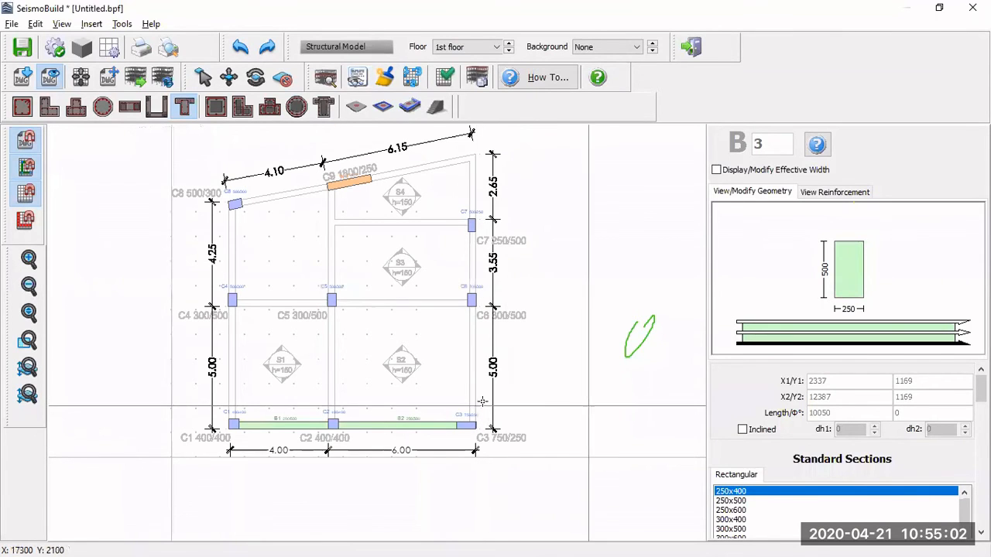
scroll(486, 417, up, 1)
scroll(472, 429, down, 2)
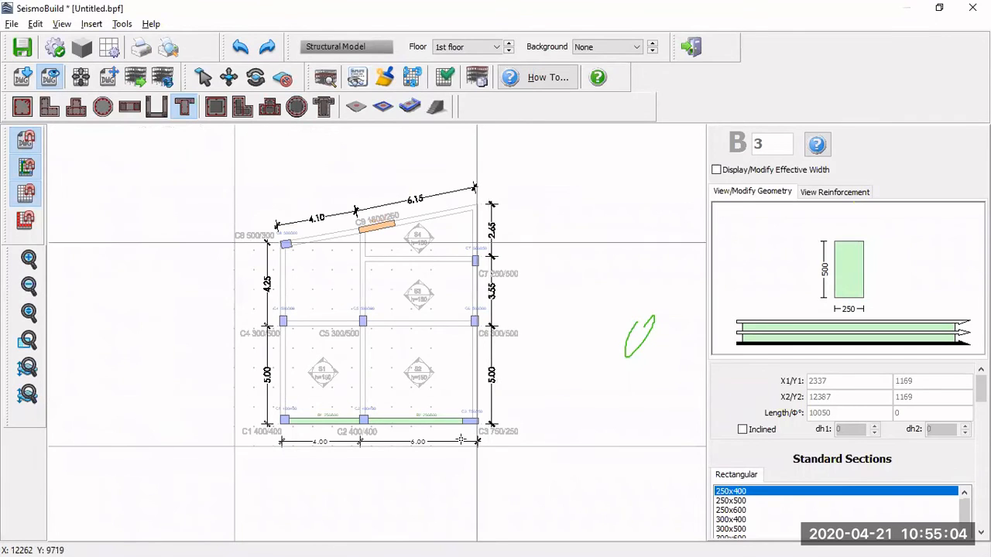
scroll(461, 441, up, 3)
click(460, 440)
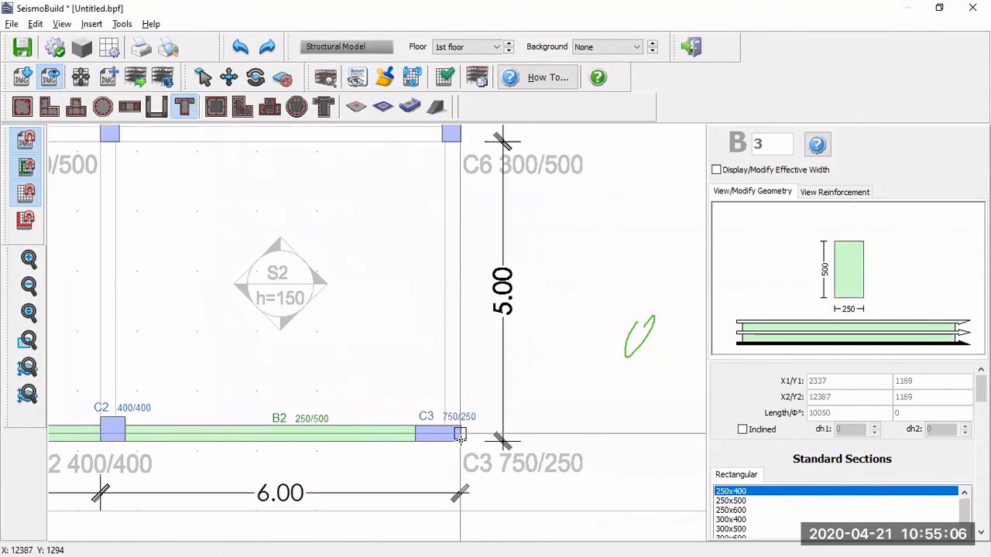
scroll(467, 159, down, 1)
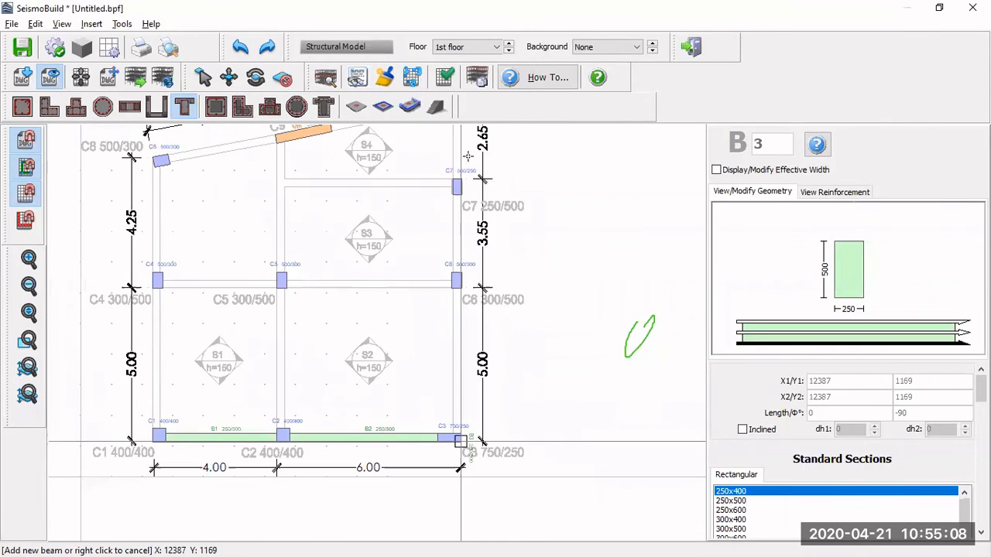
scroll(456, 156, down, 1)
scroll(451, 159, up, 1)
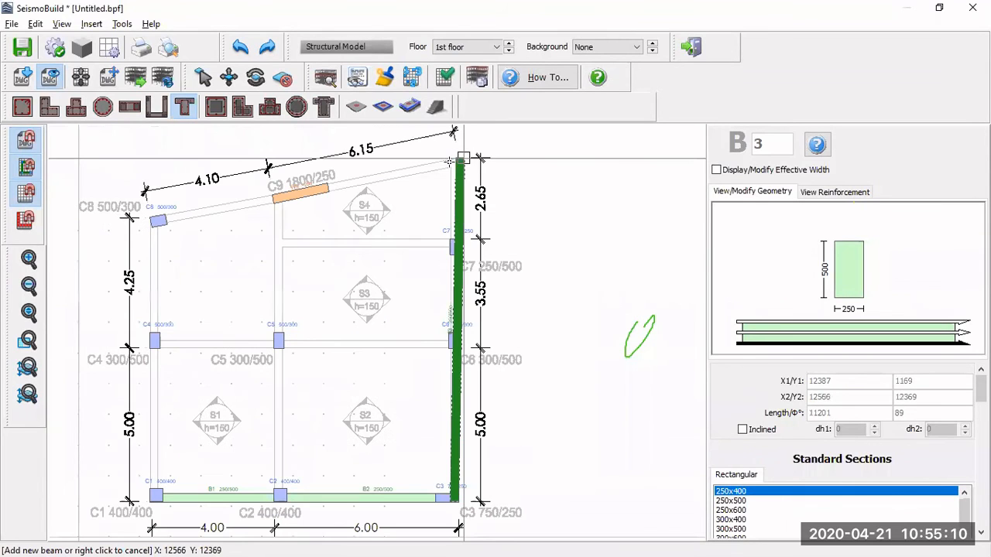
scroll(448, 162, up, 2)
click(448, 162)
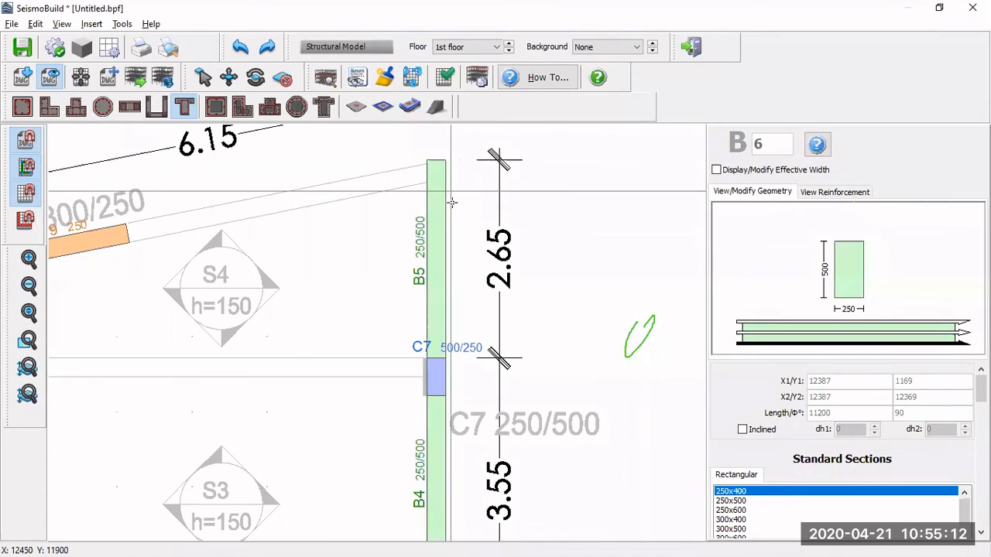
Choose the upper edge line as insertion line and draw the beam about 9250 mm long from C1's lower outer corner to C8's outer corner.
scroll(470, 279, down, 2)
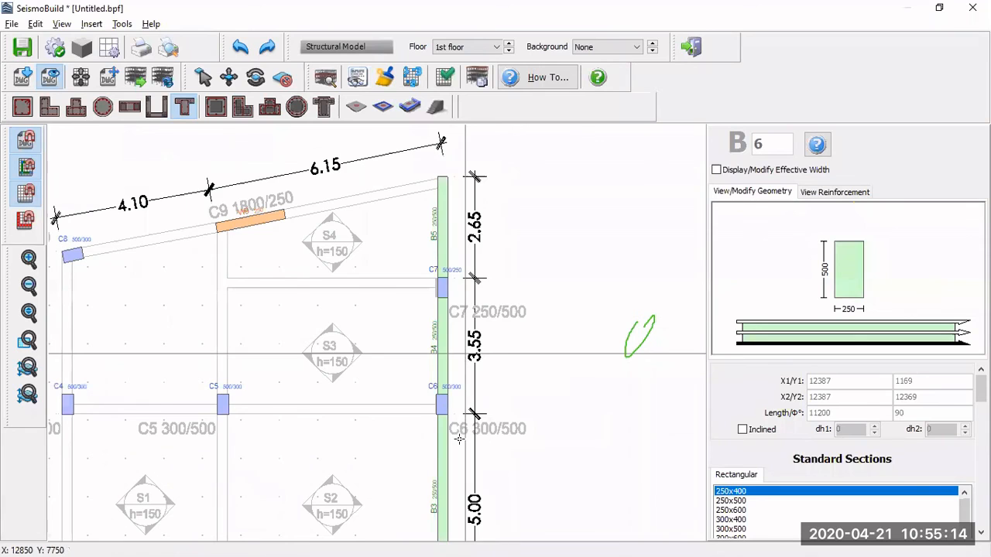
scroll(459, 439, down, 2)
scroll(461, 347, up, 1)
scroll(464, 232, up, 1)
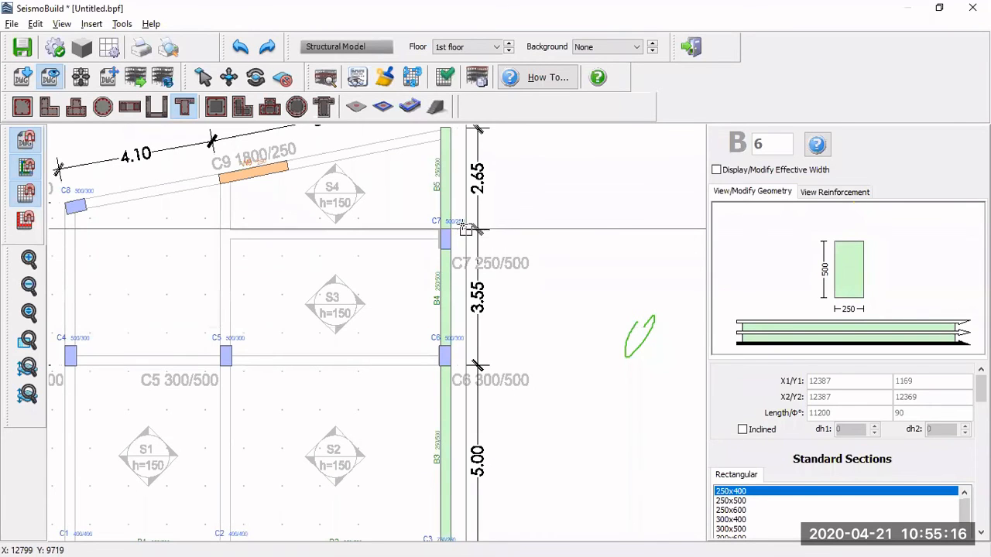
scroll(464, 228, down, 3)
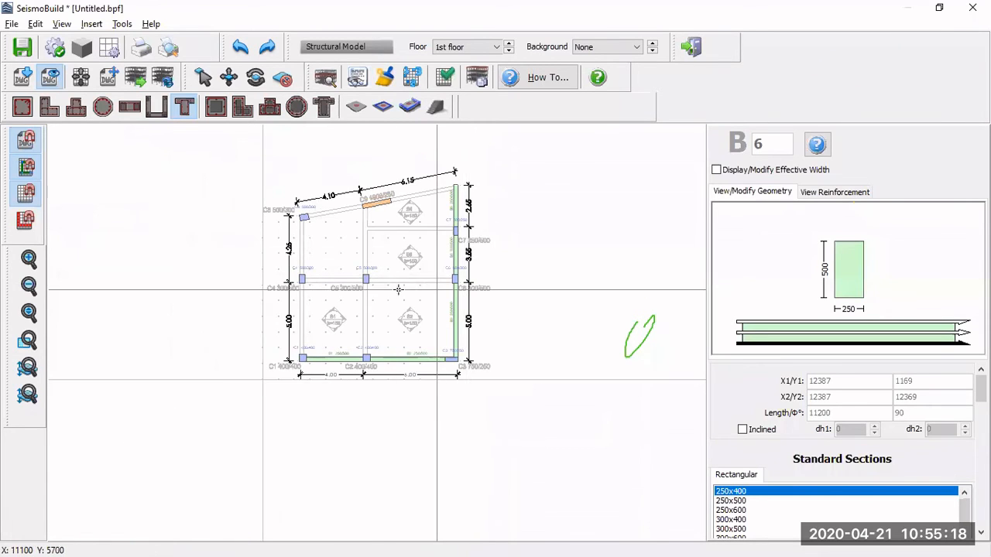
scroll(306, 268, up, 1)
scroll(306, 267, up, 1)
middle_drag(304, 267, 402, 307)
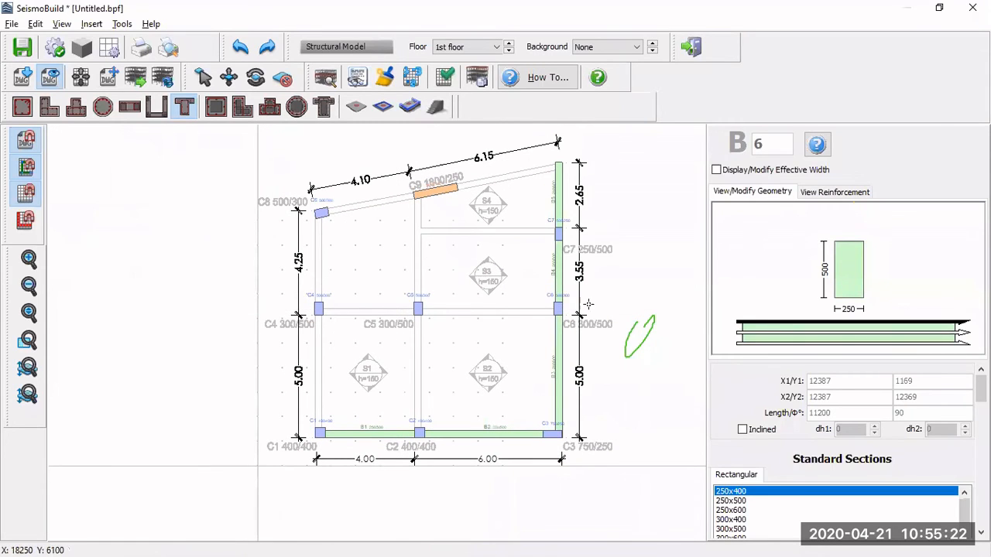
scroll(331, 397, up, 3)
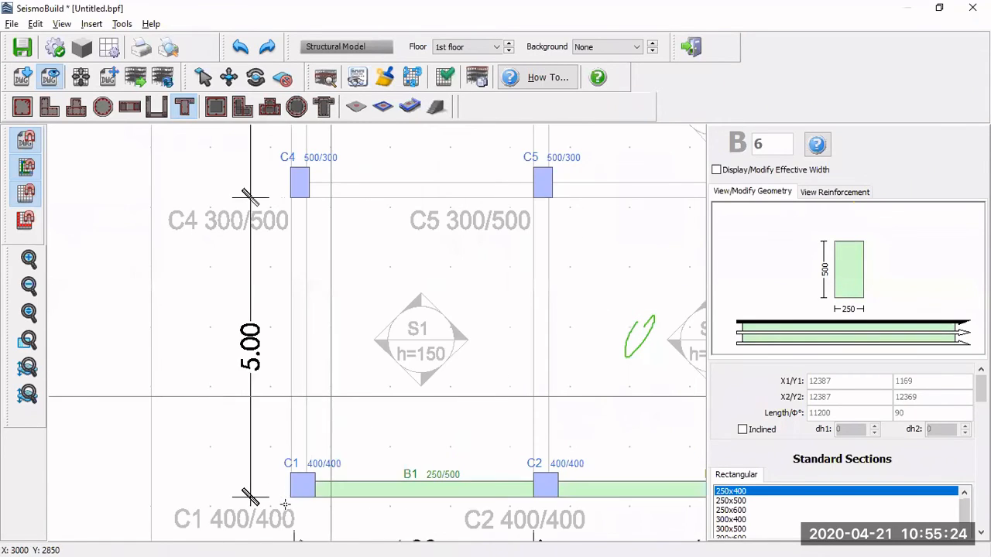
click(292, 497)
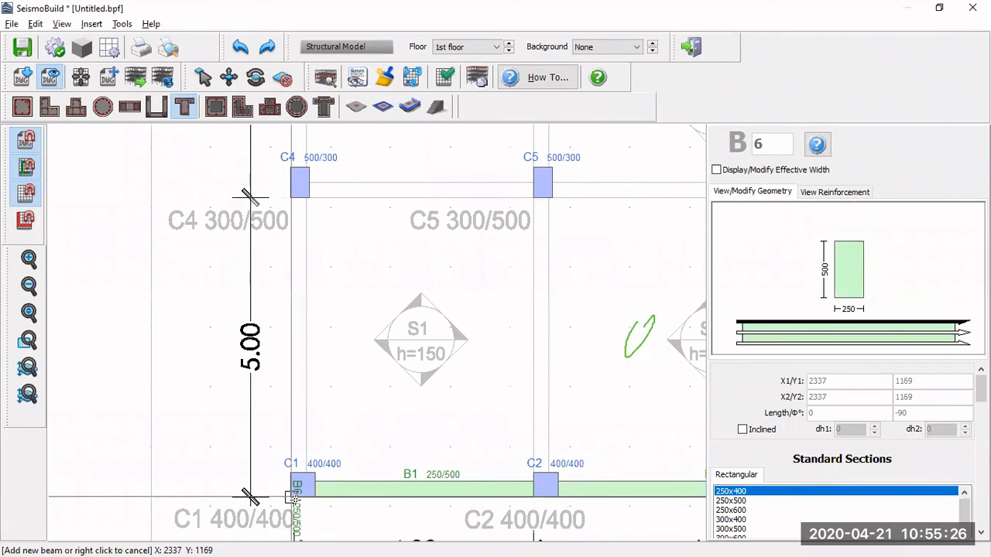
scroll(292, 497, down, 2)
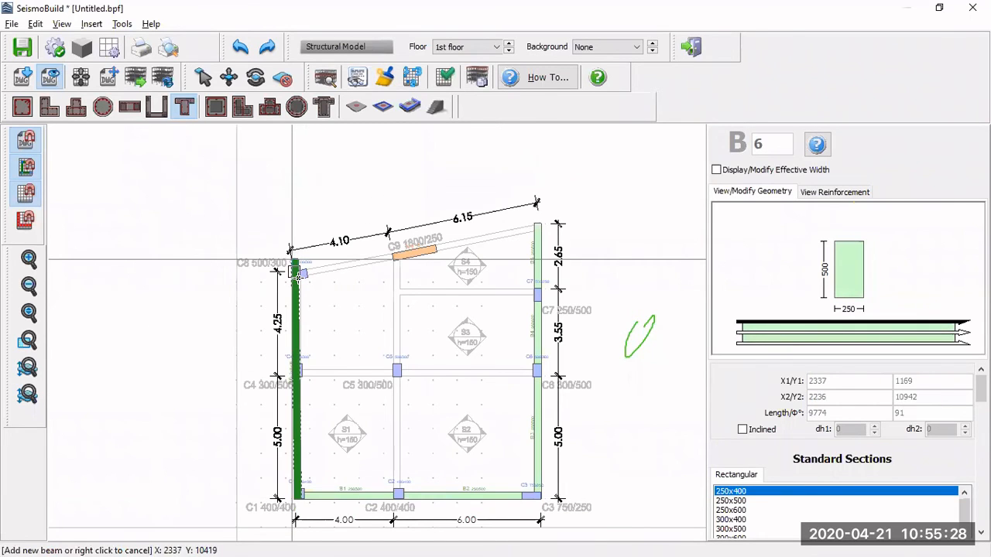
scroll(296, 274, up, 2)
click(282, 260)
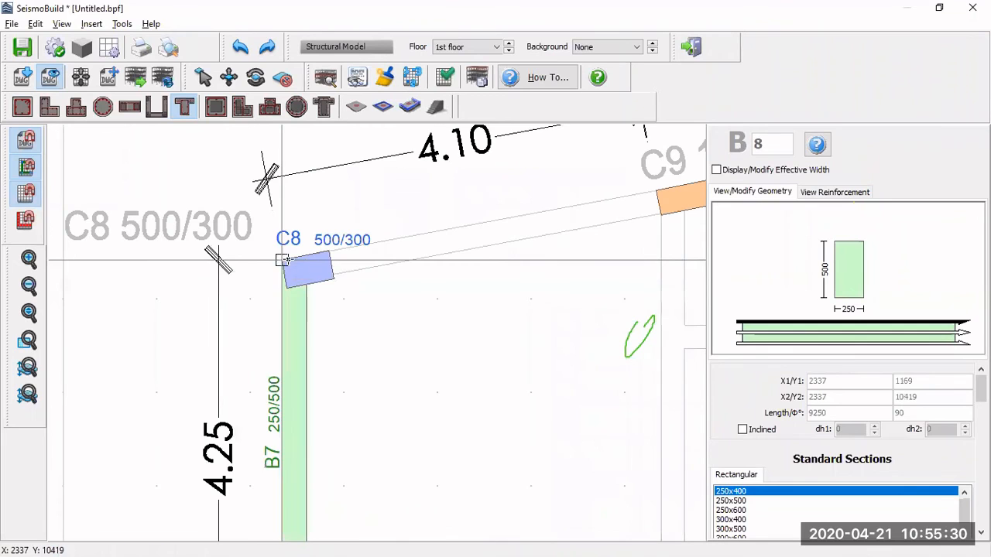
Draw the beam about 9998 mm long from the lower-left corner of column C2 through C5 to the upper-left corner of wall W9.
scroll(396, 325, down, 2)
scroll(401, 326, down, 1)
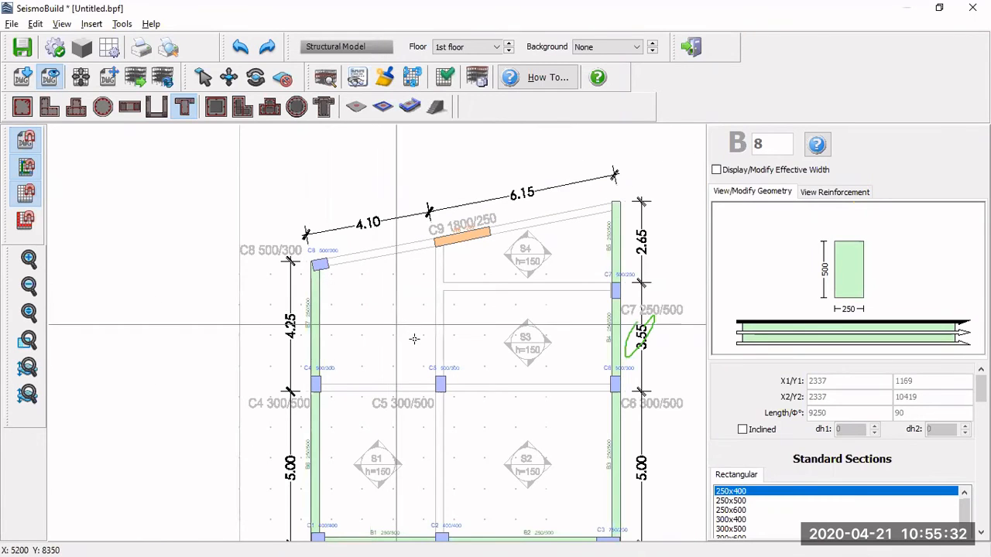
middle_drag(478, 351, 440, 311)
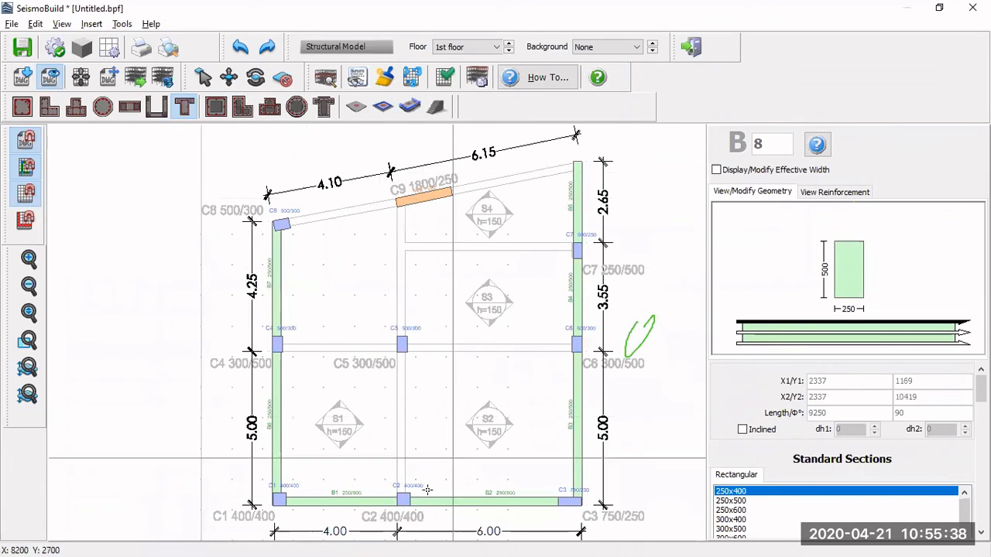
scroll(396, 504, up, 2)
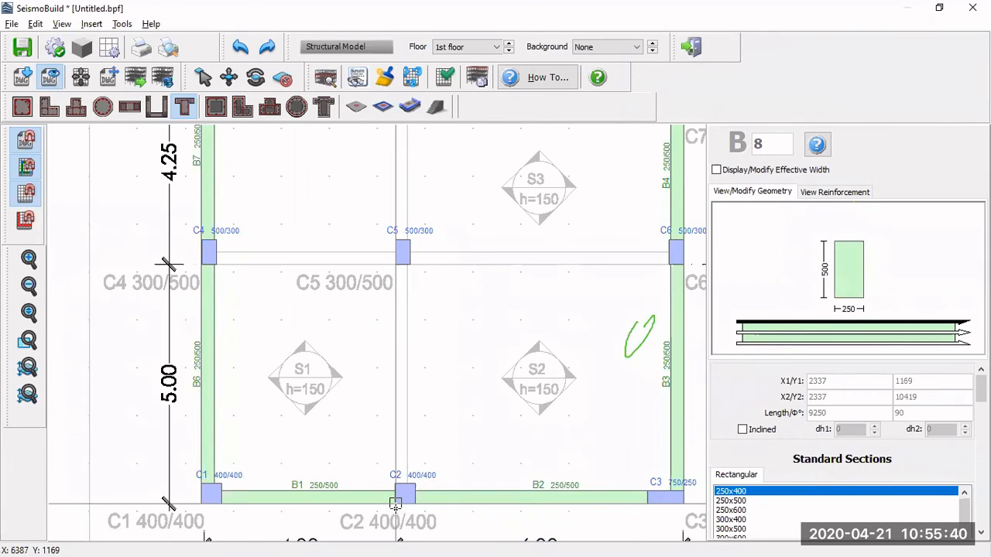
scroll(394, 504, up, 1)
click(395, 502)
scroll(395, 503, down, 4)
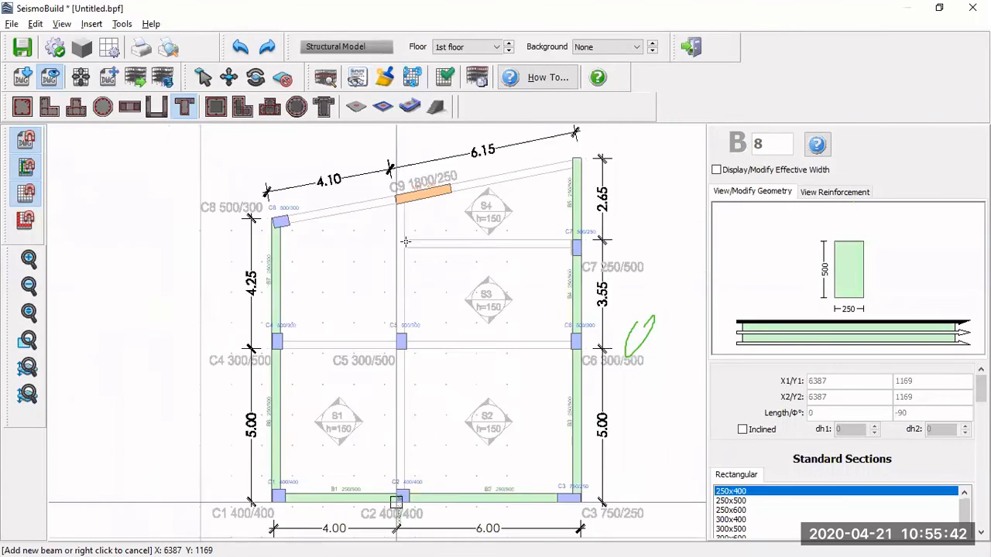
scroll(408, 235, up, 3)
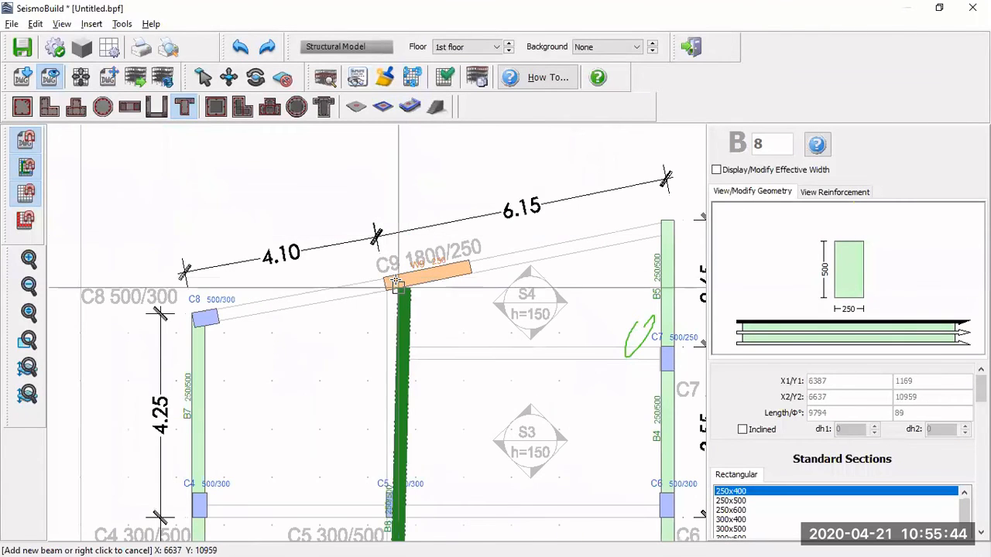
scroll(378, 273, up, 2)
click(375, 271)
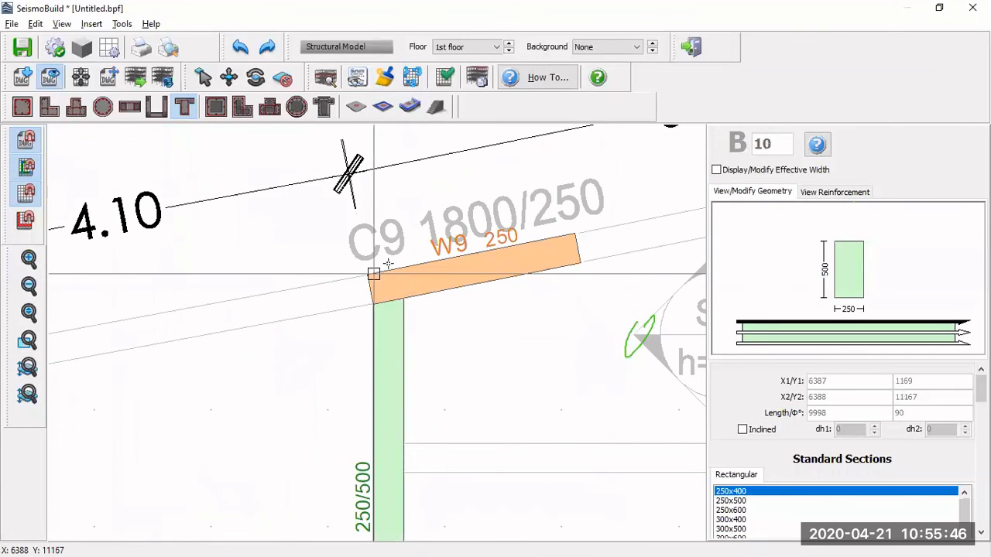
Choose the lower edge line as insertion line and draw the beam about 10050 mm long from C4's lower outer corner to C6's.
scroll(375, 271, down, 3)
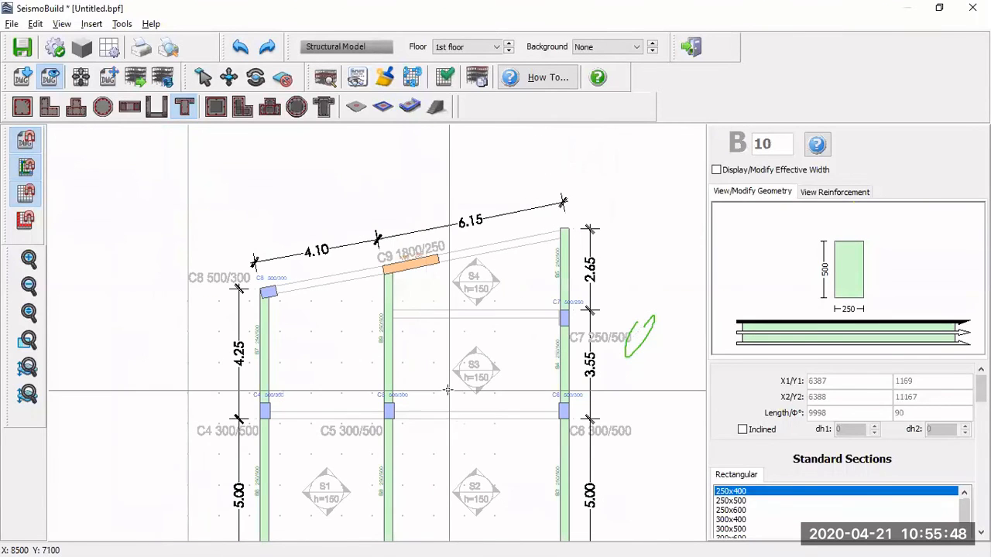
middle_drag(449, 371, 457, 310)
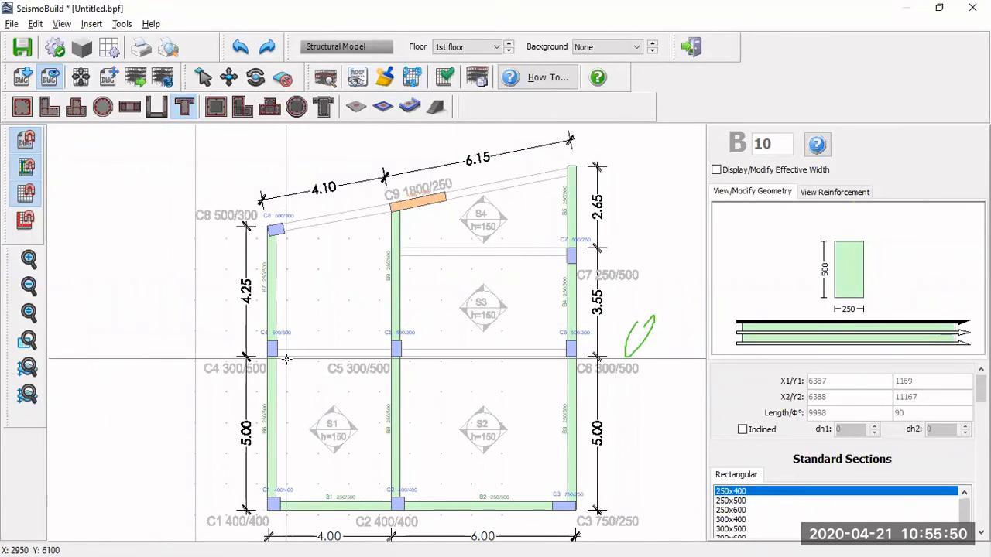
scroll(286, 359, up, 2)
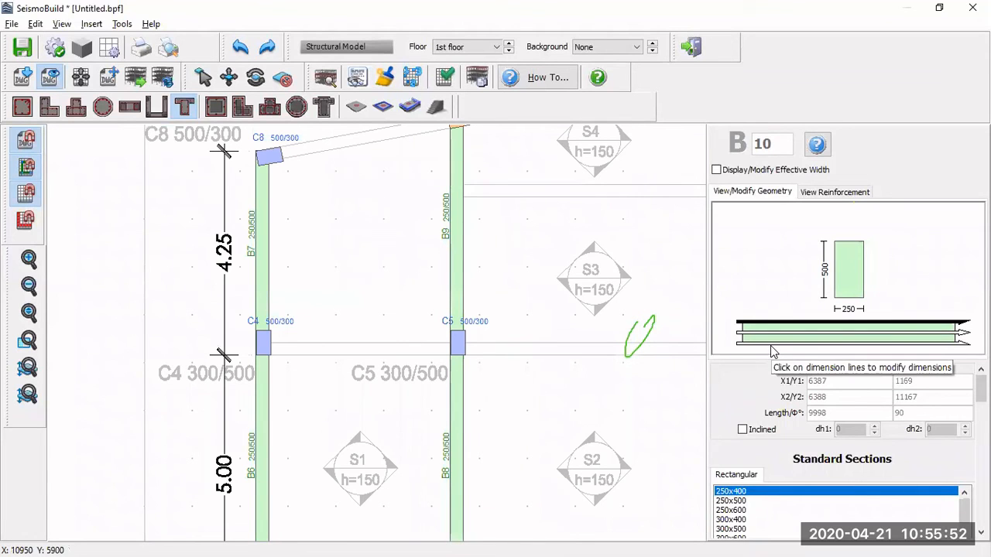
scroll(287, 365, up, 1)
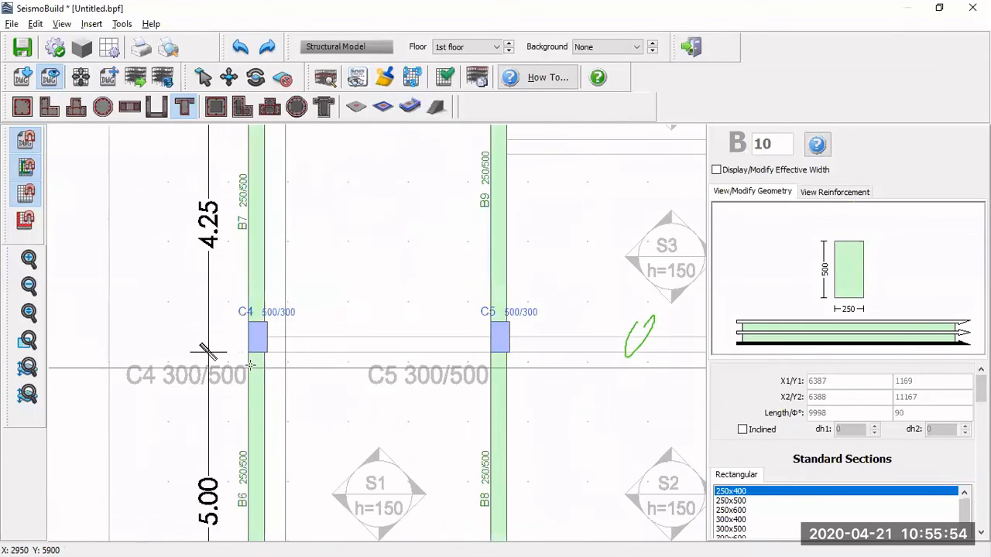
scroll(250, 364, up, 2)
click(227, 342)
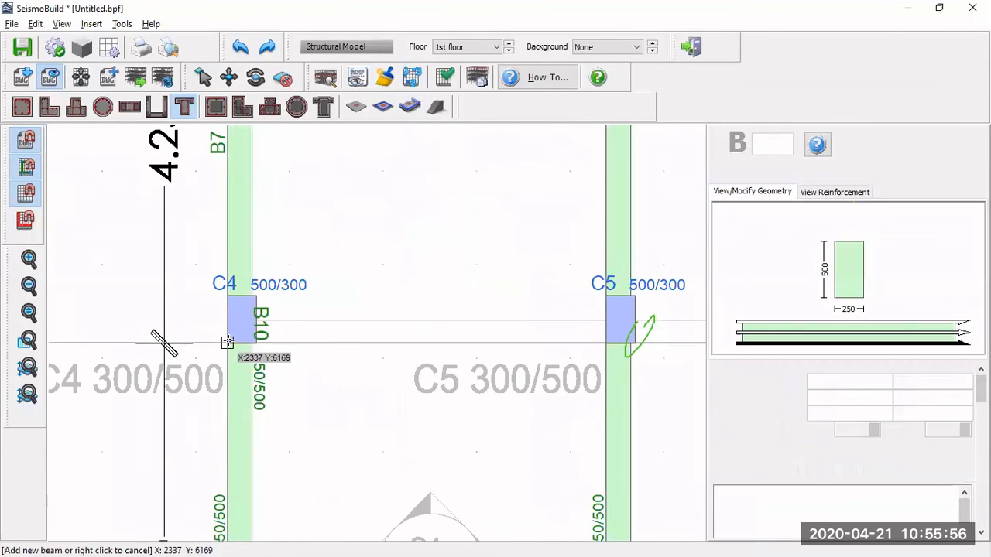
scroll(504, 349, down, 3)
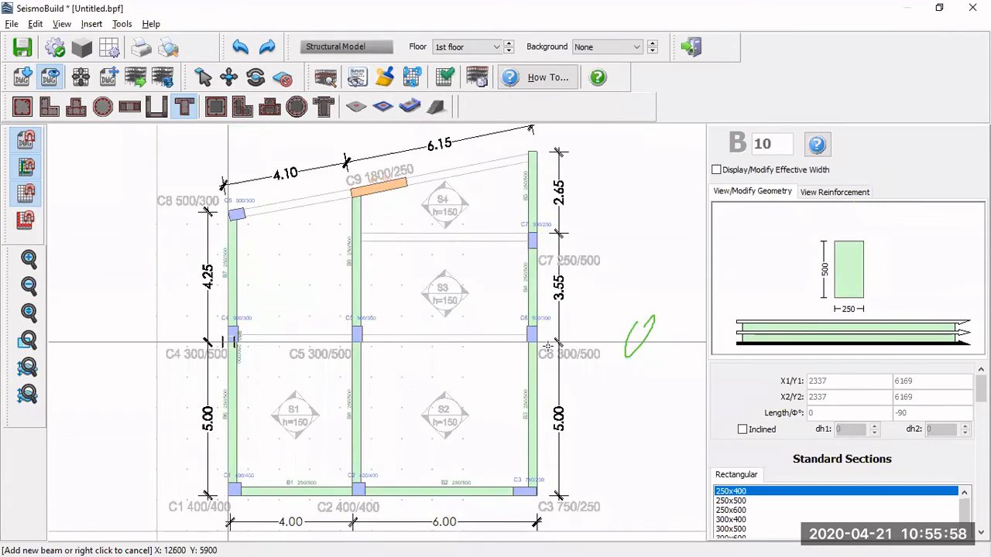
scroll(498, 343, down, 1)
scroll(498, 343, up, 3)
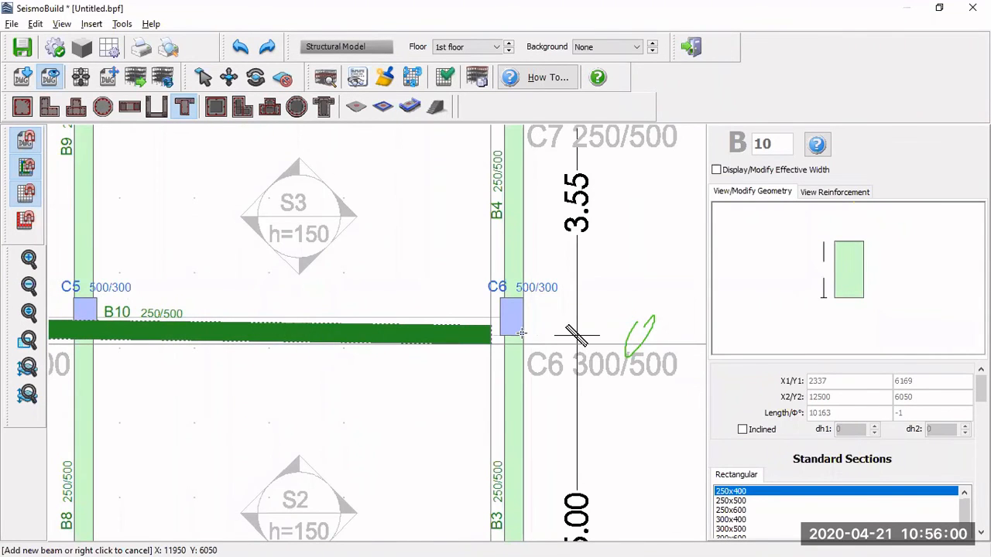
click(520, 333)
Draw the beam about 5750 mm long between slabs S3 and S4, from the inner face of beam B9 to the outer face of column C7.
scroll(535, 335, down, 1)
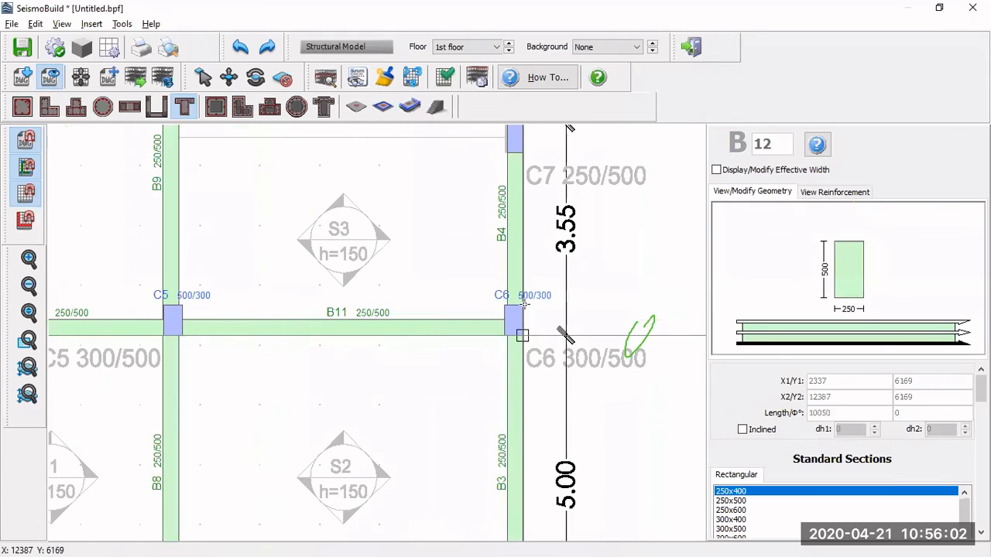
scroll(523, 303, down, 2)
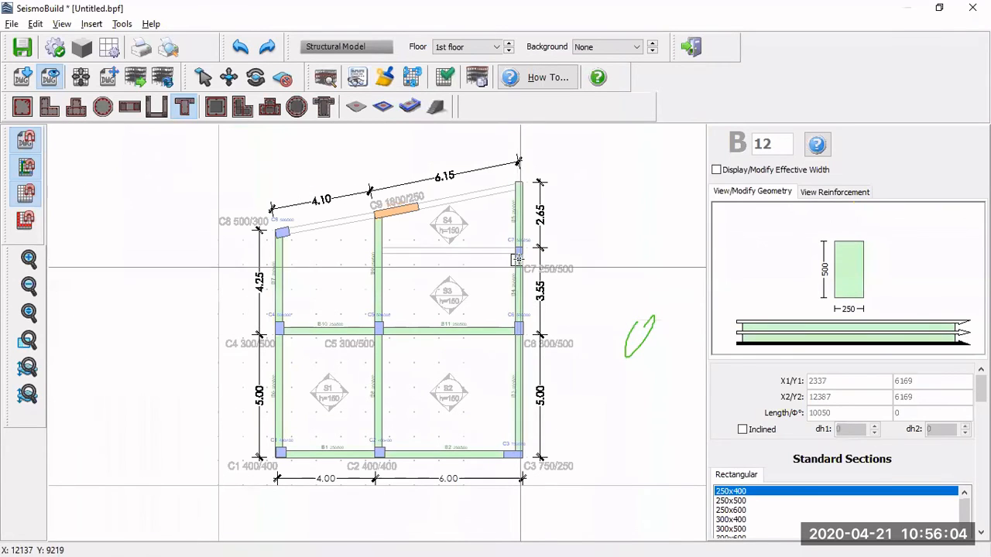
scroll(519, 260, up, 2)
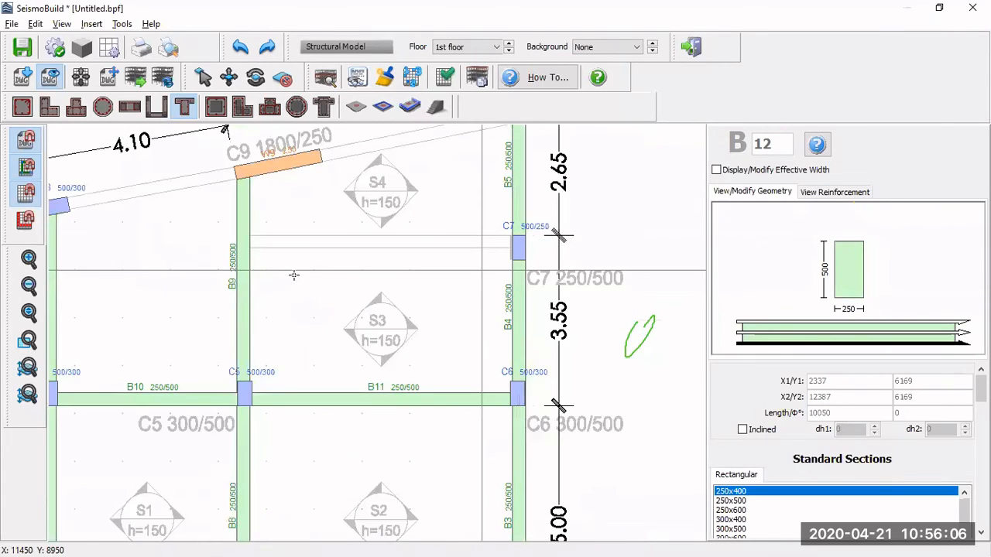
scroll(249, 250, up, 1)
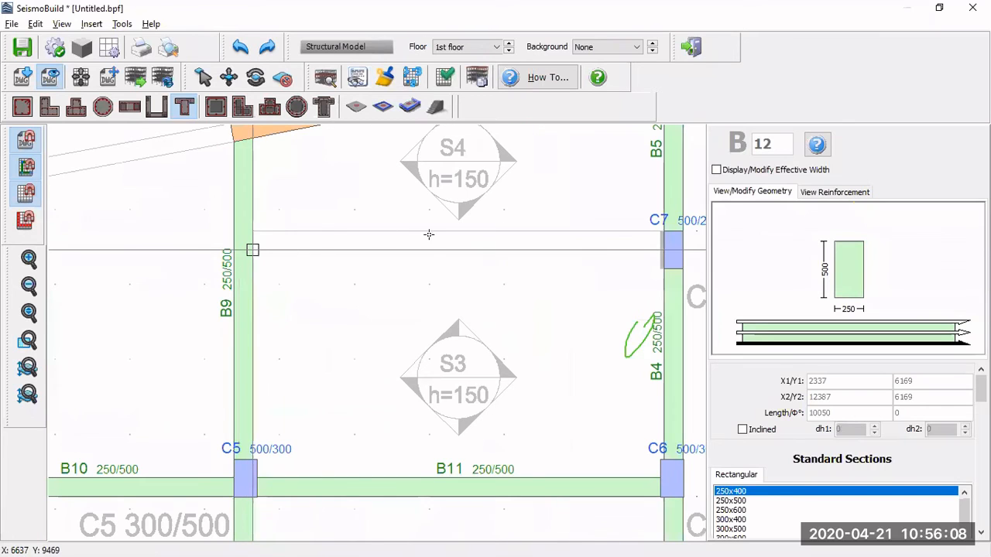
scroll(513, 251, down, 1)
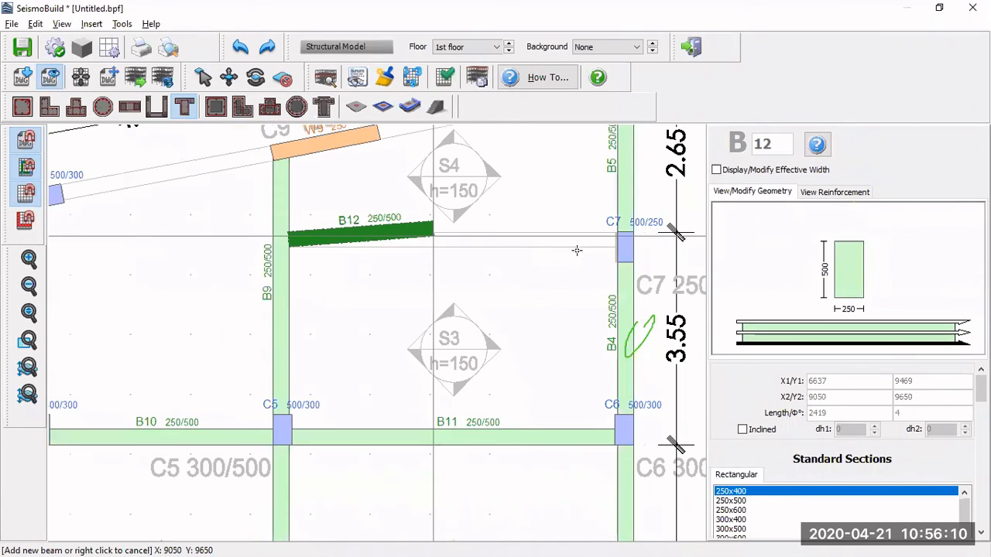
scroll(648, 235, up, 2)
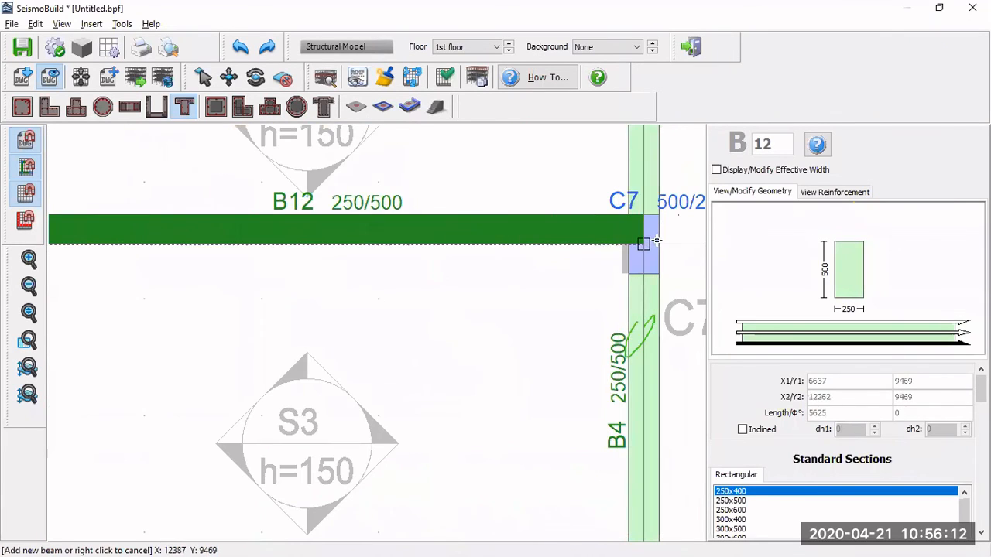
click(657, 243)
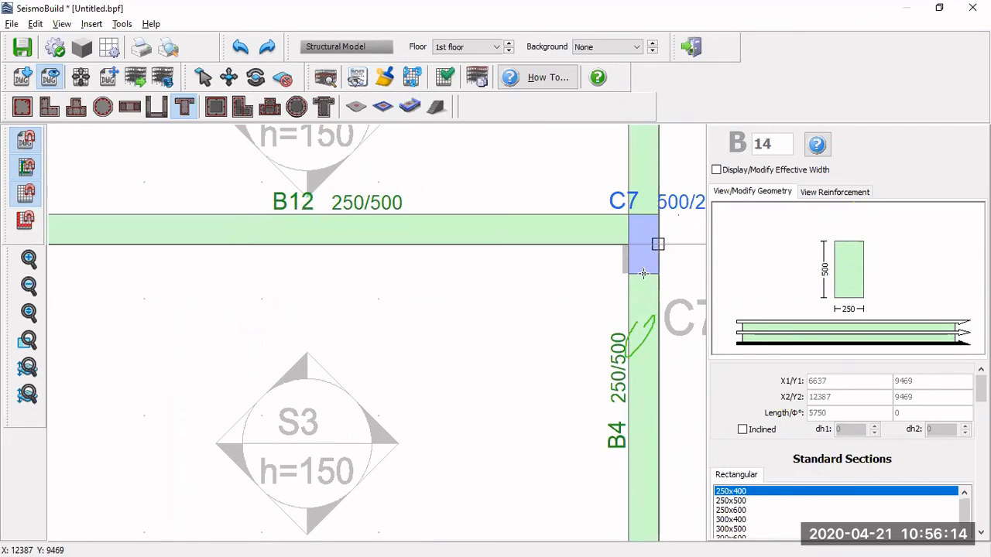
scroll(584, 295, down, 2)
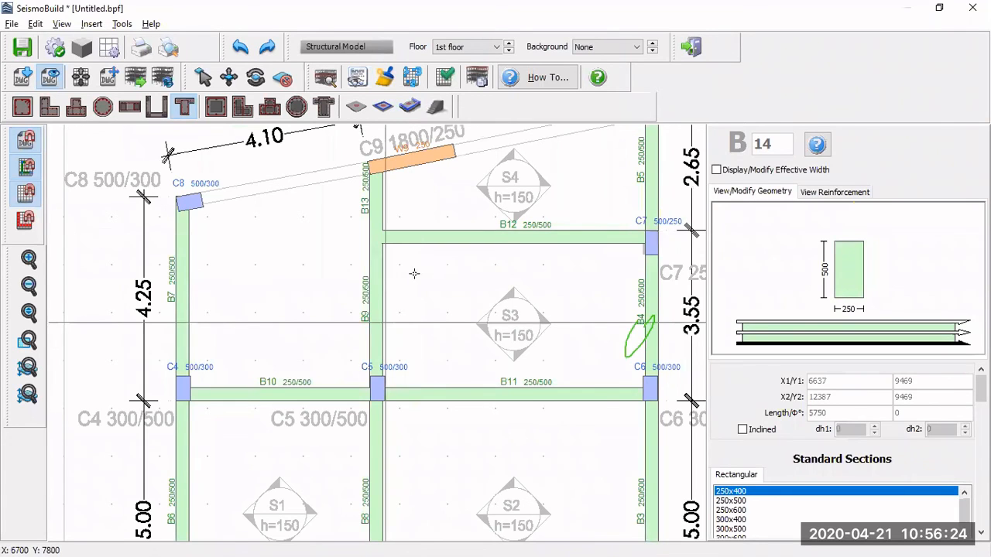
Draw the sloping beam about 10237 mm long from C8's upper outer corner, along wall W9, to the upper outer corner of beam B5.
scroll(412, 277, down, 3)
scroll(510, 264, up, 2)
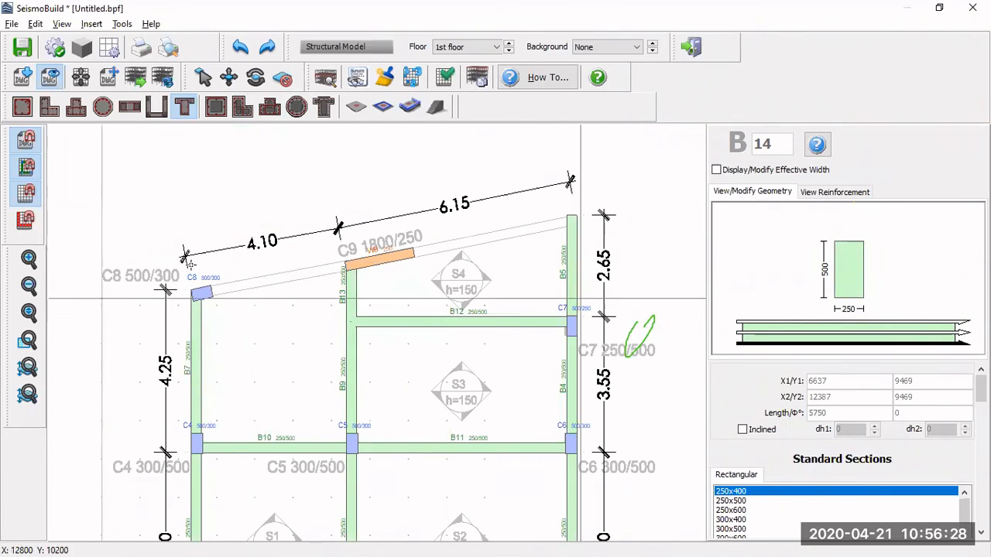
scroll(191, 300, up, 1)
click(191, 300)
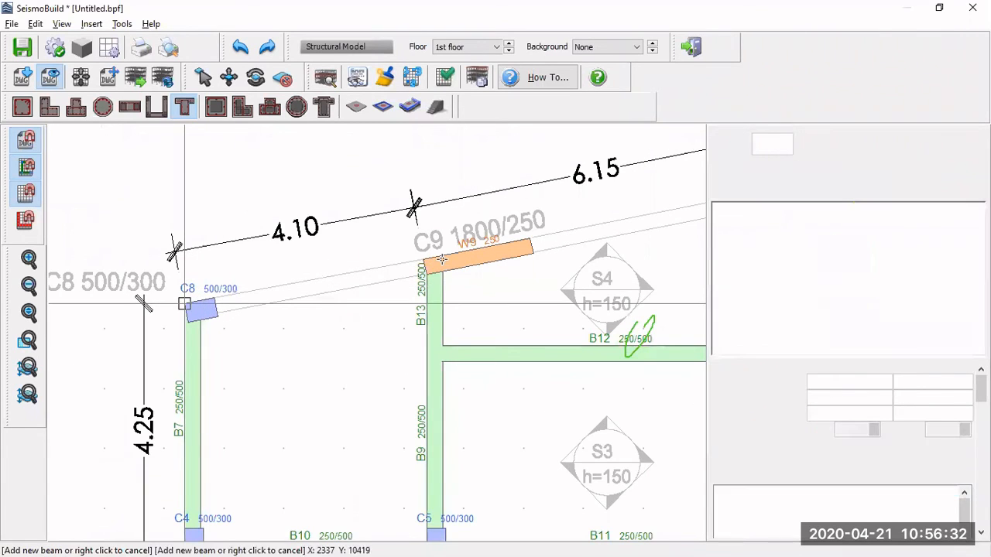
scroll(191, 300, down, 1)
scroll(423, 235, up, 1)
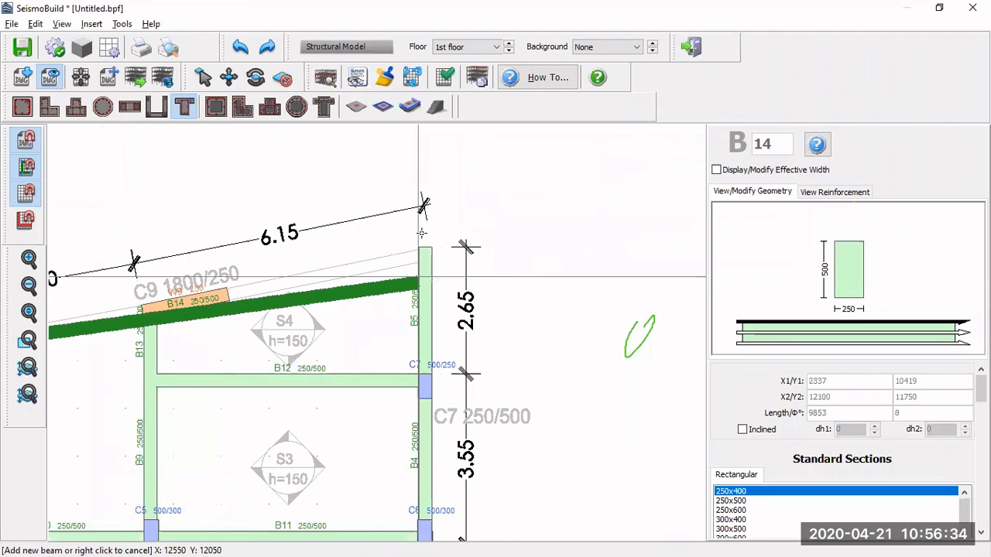
scroll(422, 233, up, 1)
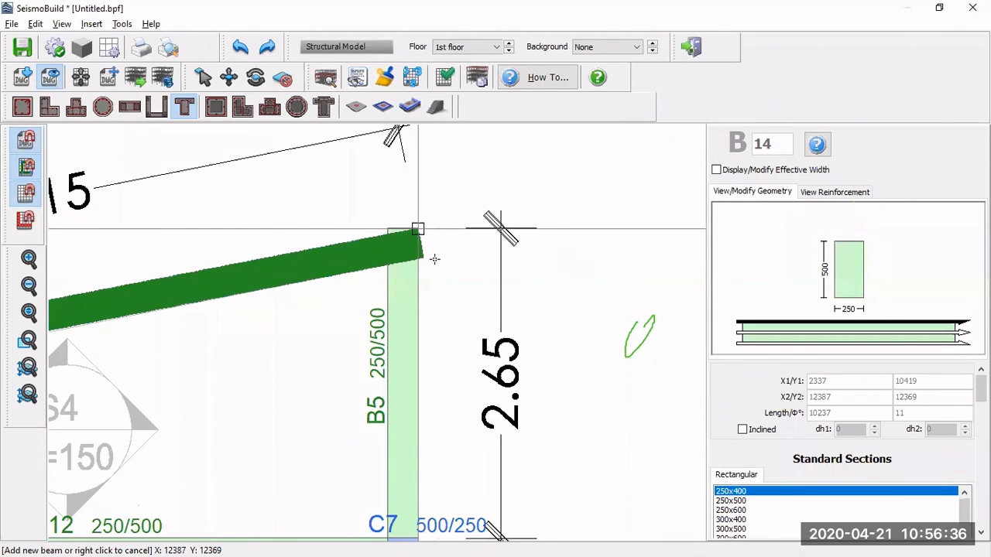
click(434, 258)
scroll(434, 259, down, 2)
scroll(435, 256, down, 2)
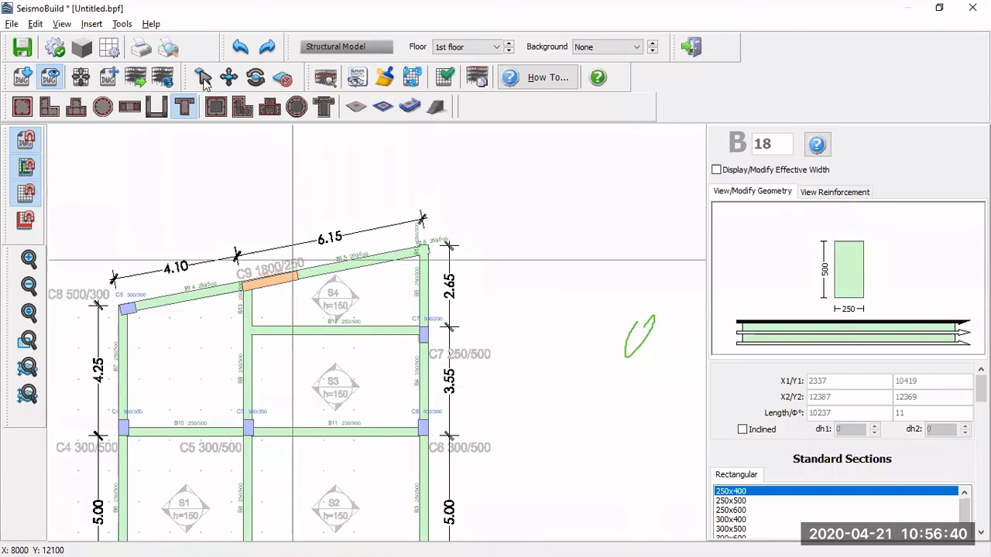
key(Escape)
Delete the two short leftover beam pieces B17 and B16 at the corner where beams B15 and B5 meet.
scroll(426, 248, up, 2)
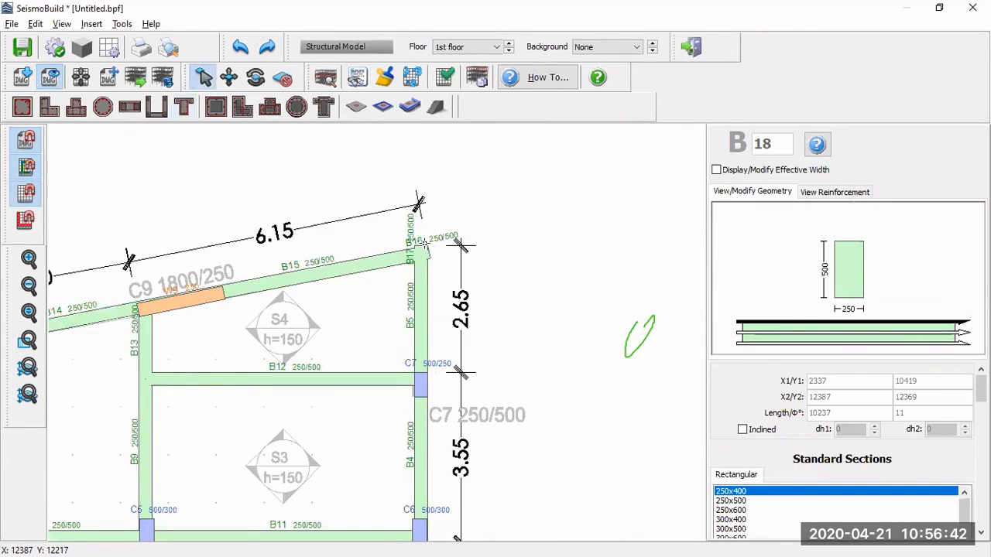
click(433, 238)
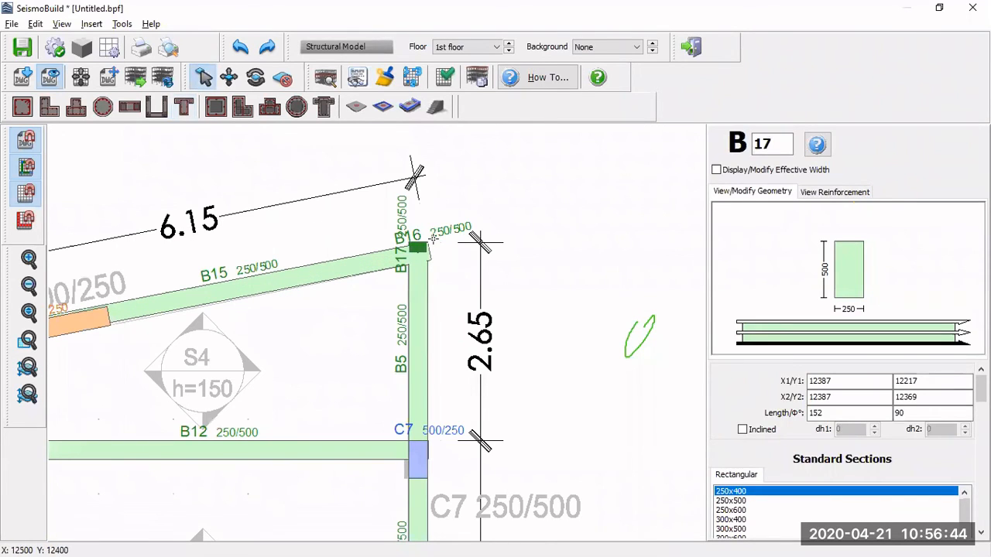
key(Delete)
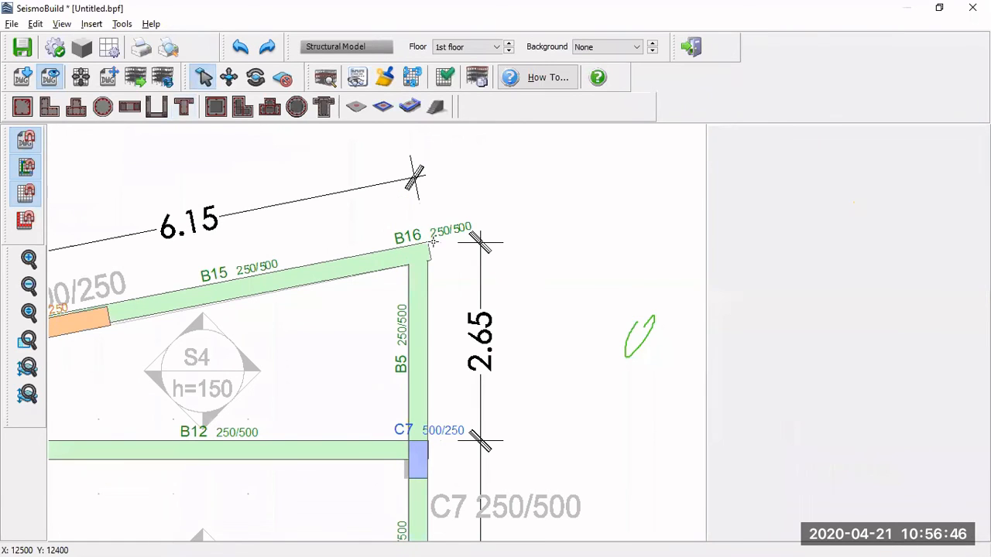
click(430, 248)
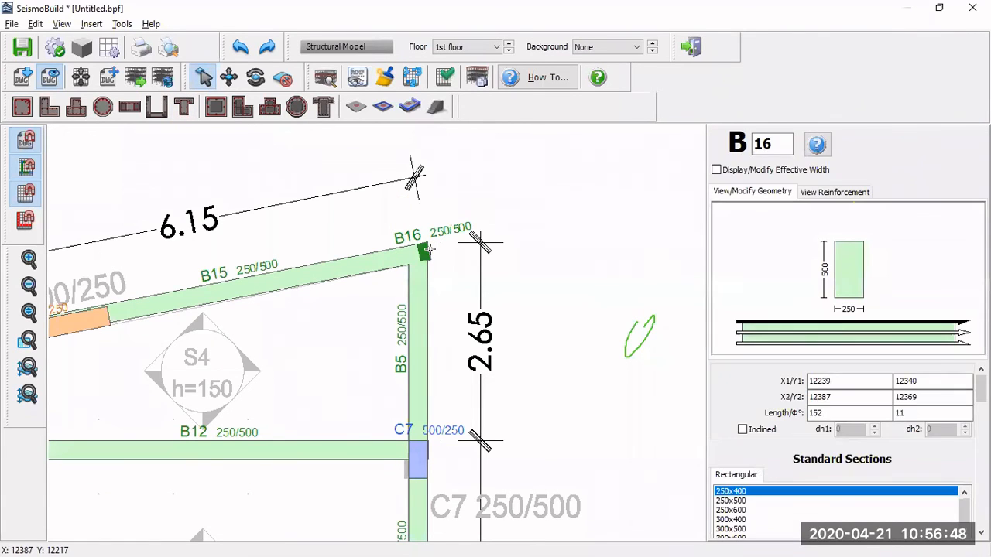
key(Delete)
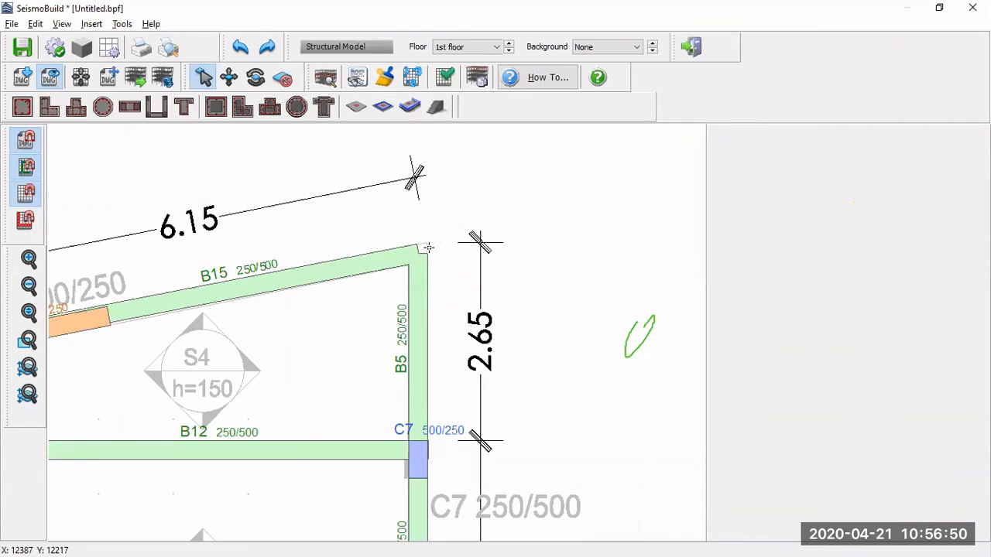
Start a 150 mm high slab with 10mm lower midspan bars at 15 cm along both local axes, checking the Slab Details slide in PowerPoint.
scroll(428, 248, down, 3)
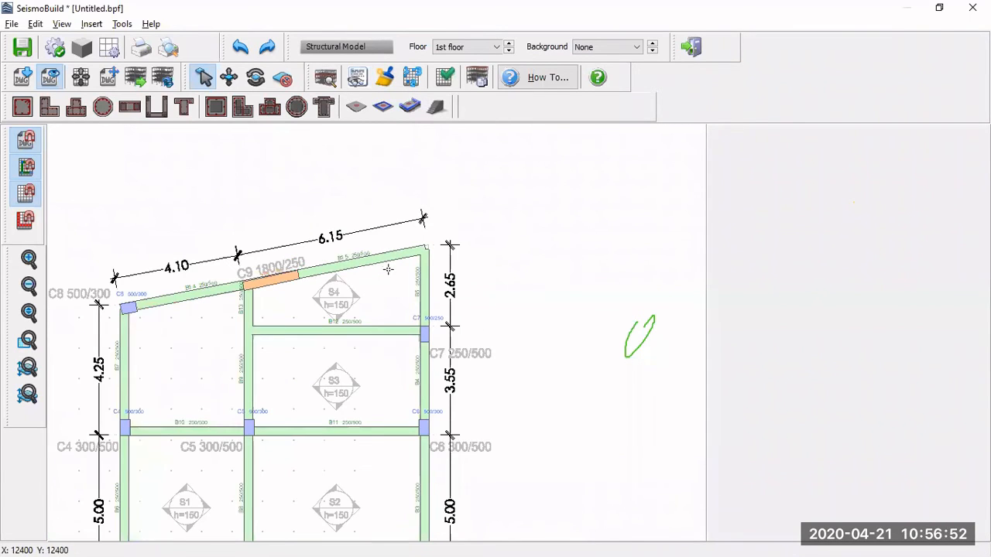
middle_drag(388, 269, 469, 218)
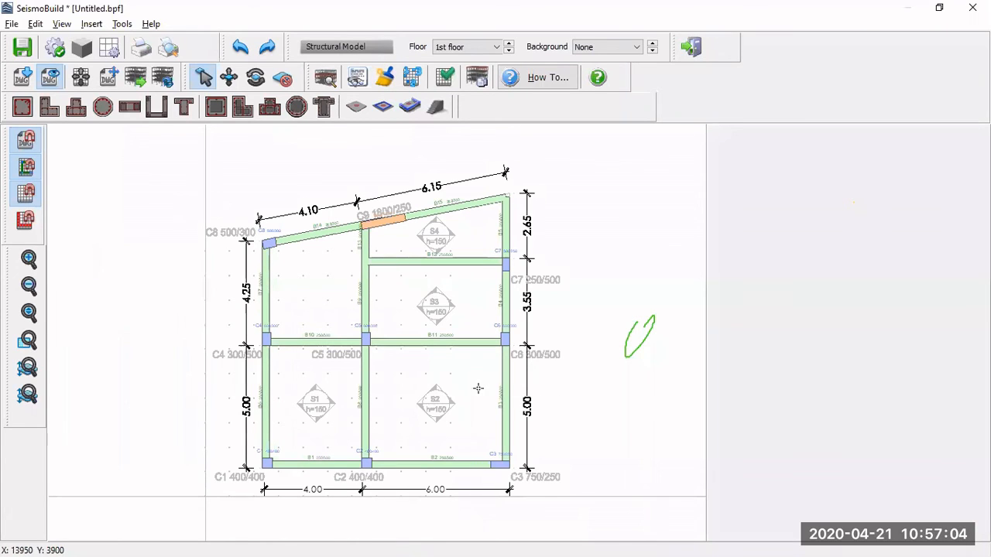
click(353, 108)
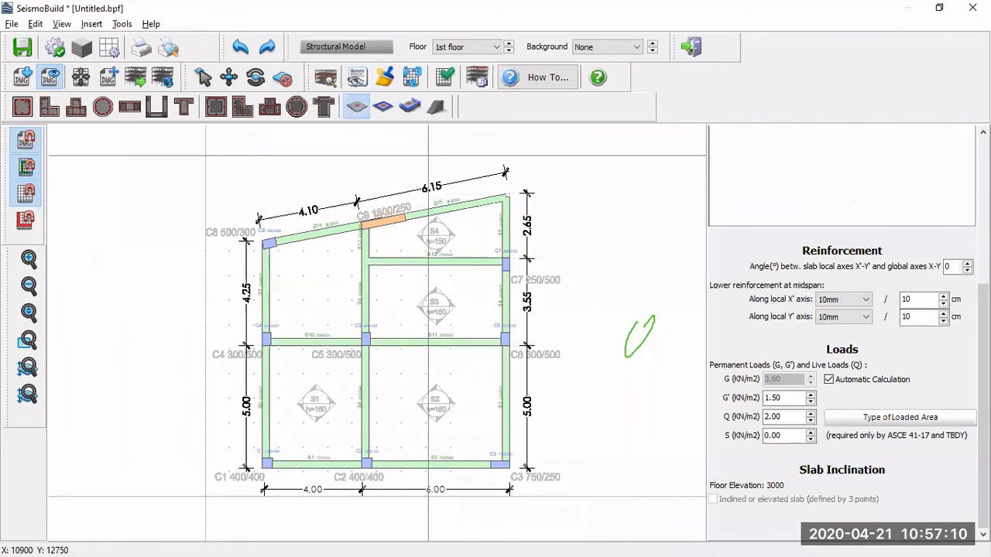
drag(984, 400, 983, 261)
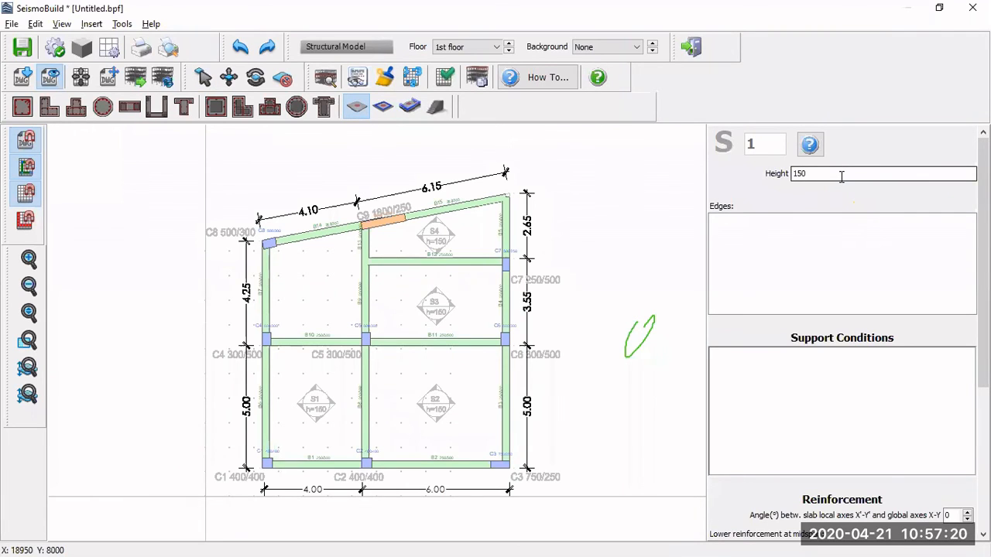
click(840, 175)
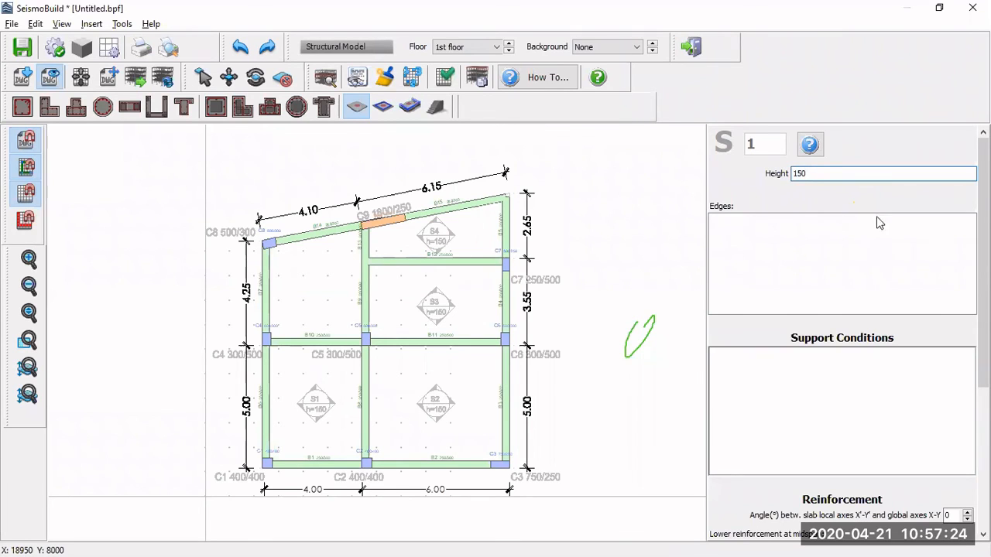
click(872, 278)
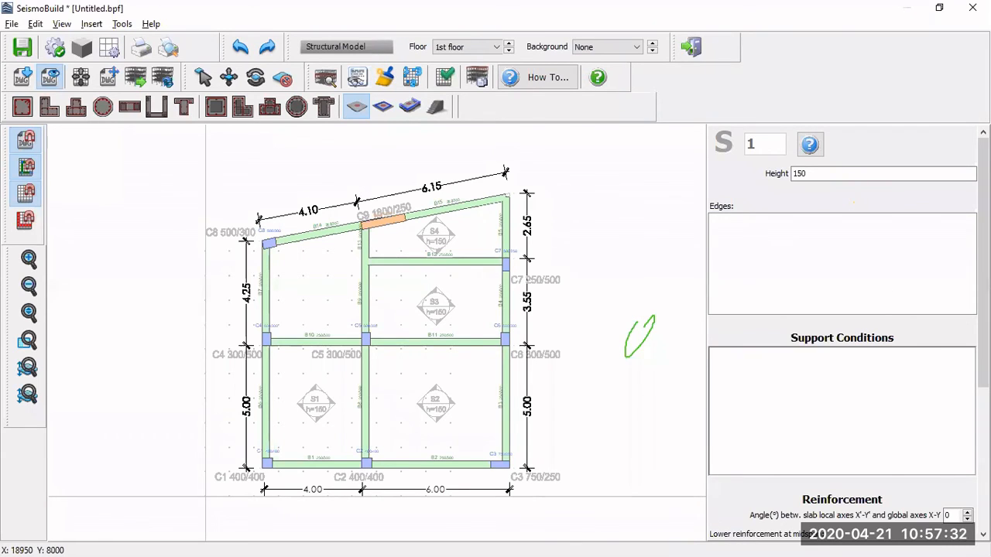
scroll(844, 333, down, 1)
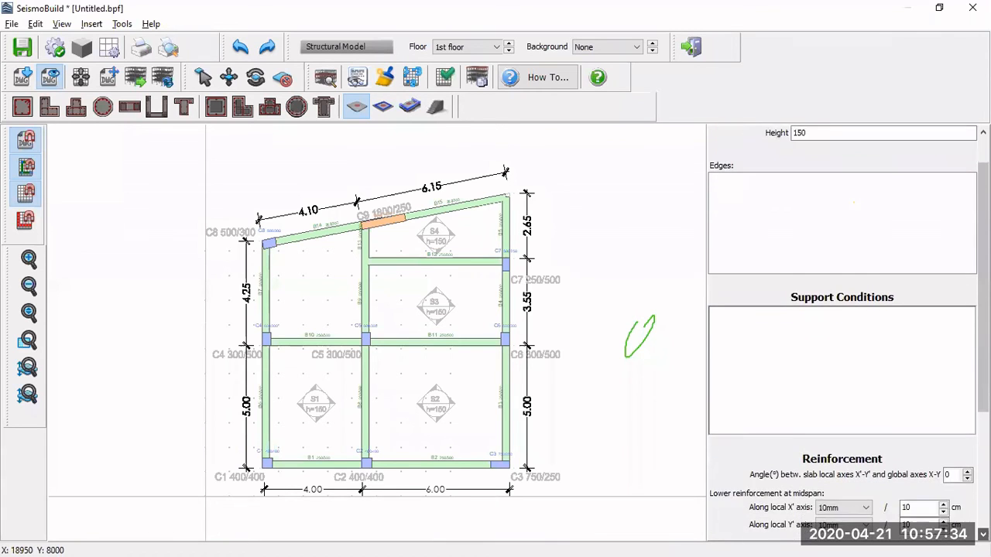
scroll(823, 372, down, 3)
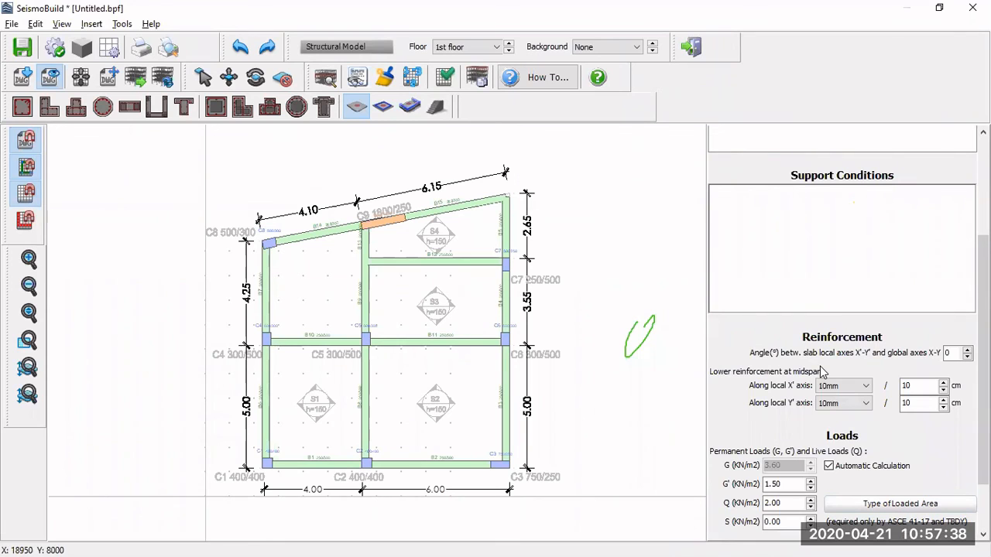
click(943, 400)
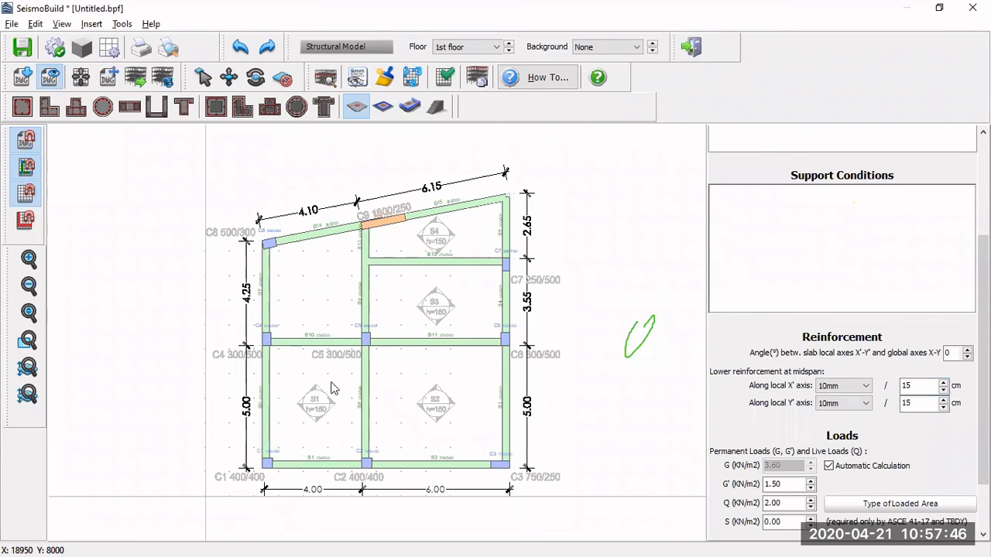
key(alt+Tab)
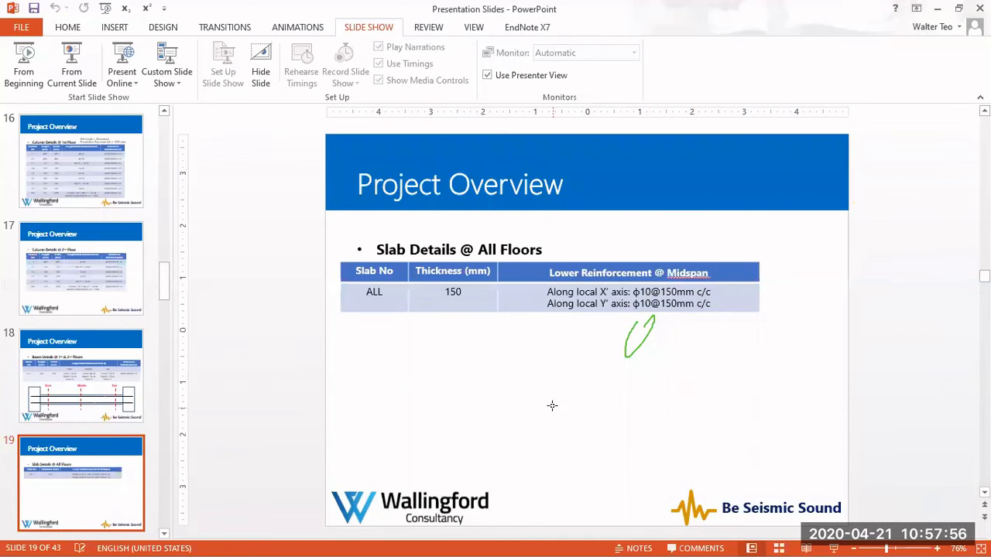
key(alt+Tab)
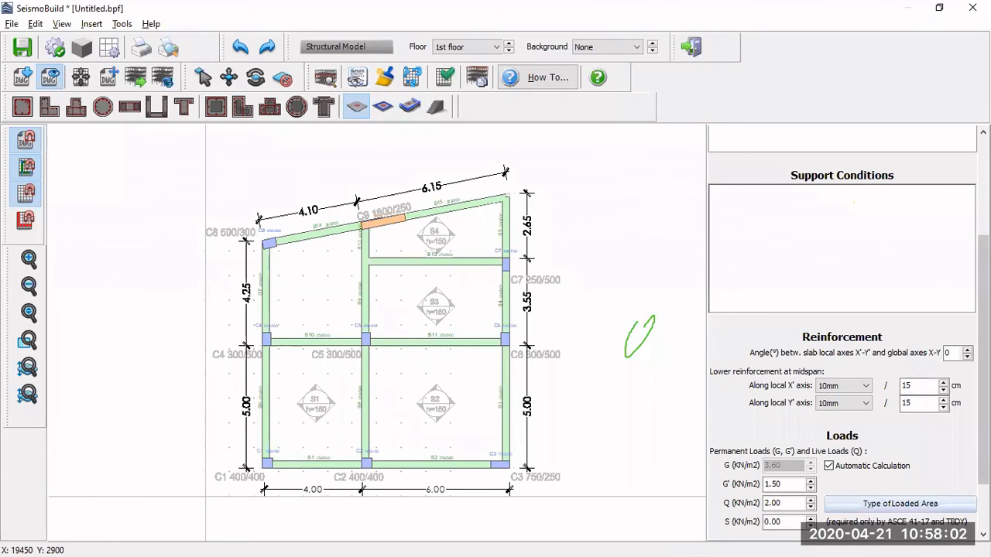
Review the slab's permanent and live load settings, the automatic calculation option, the categories of loaded areas and the slab inclination options.
scroll(848, 343, down, 2)
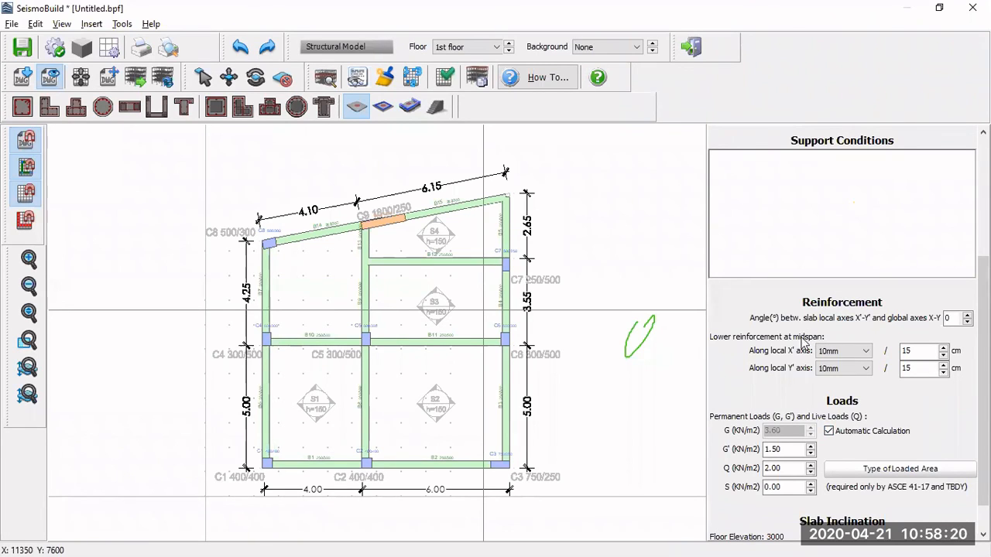
click(831, 432)
click(829, 431)
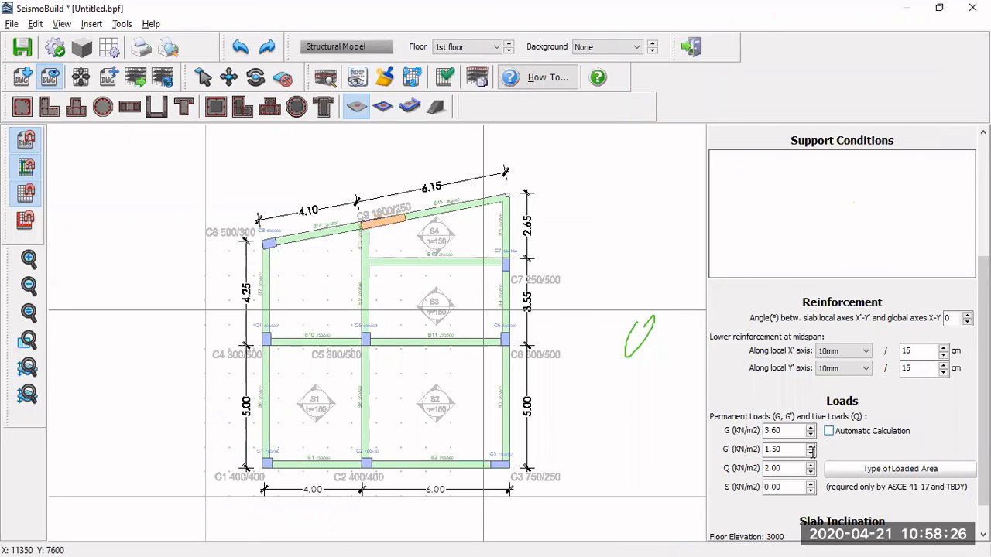
click(784, 450)
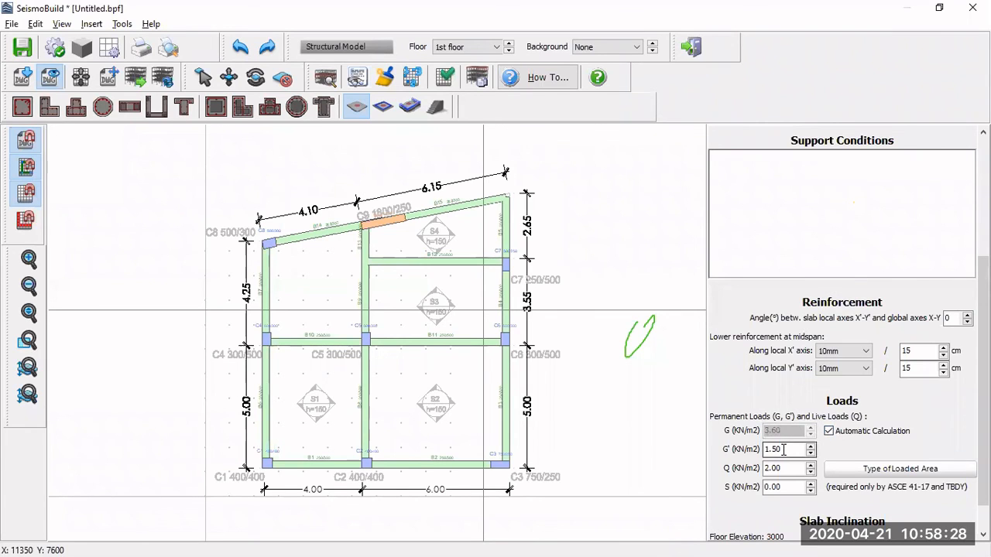
click(789, 465)
double_click(787, 465)
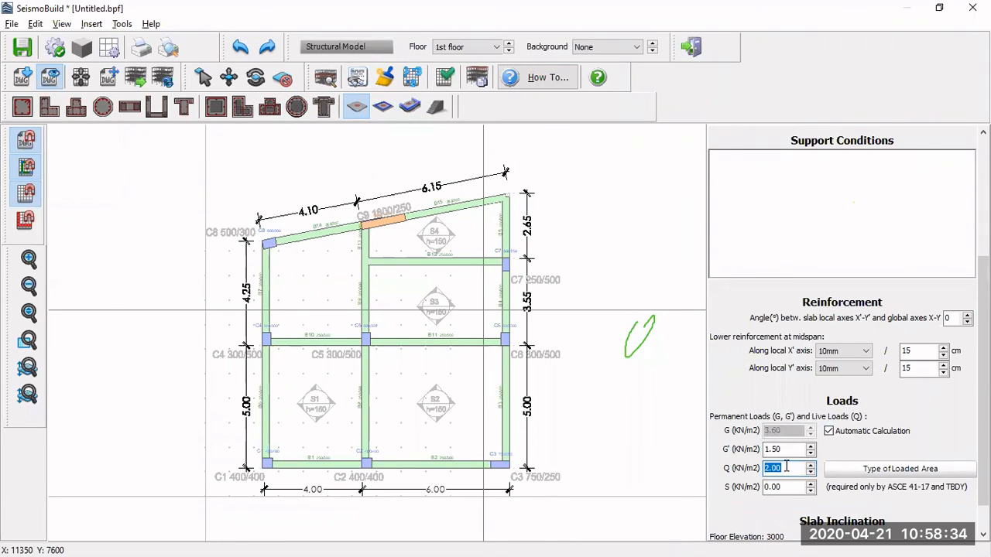
click(889, 473)
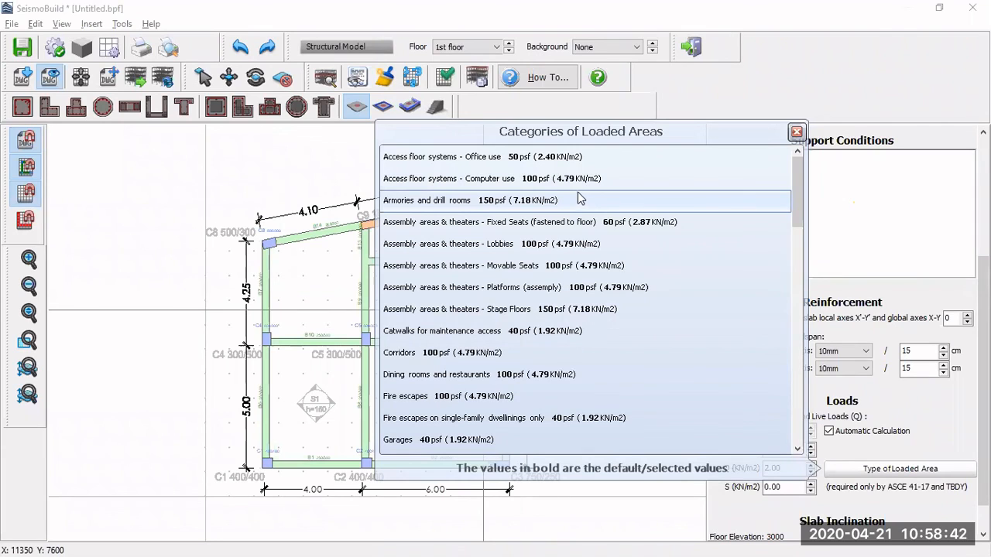
click(798, 131)
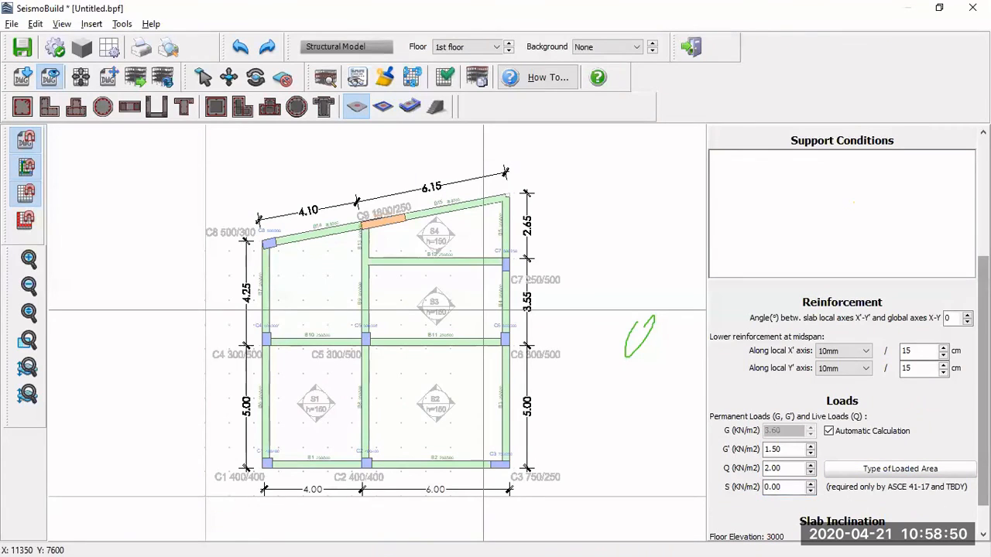
drag(983, 494, 983, 533)
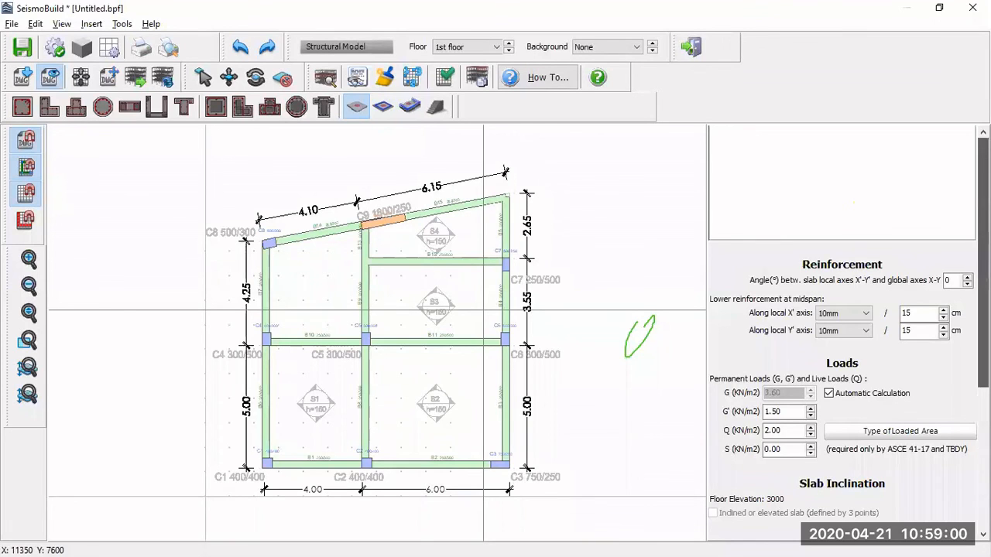
drag(983, 430, 983, 290)
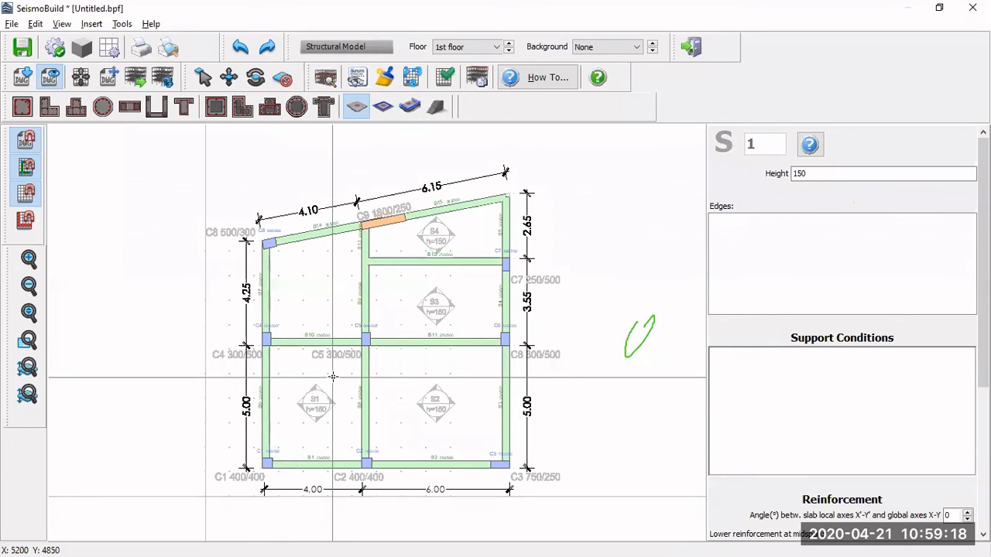
Place 150 mm slabs in the four bays marked S1, S2, S3 and S4, and finish slab insertion.
scroll(326, 386, up, 2)
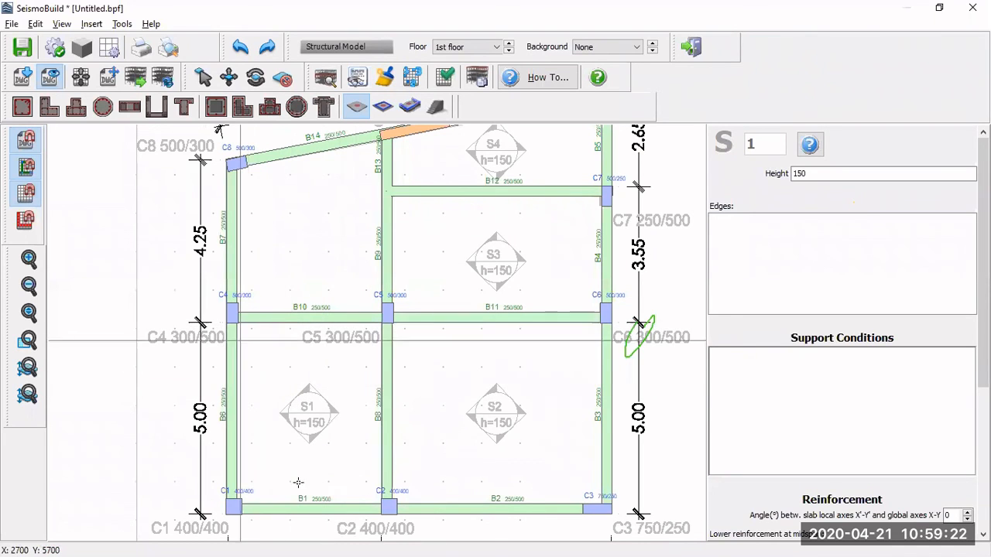
click(347, 424)
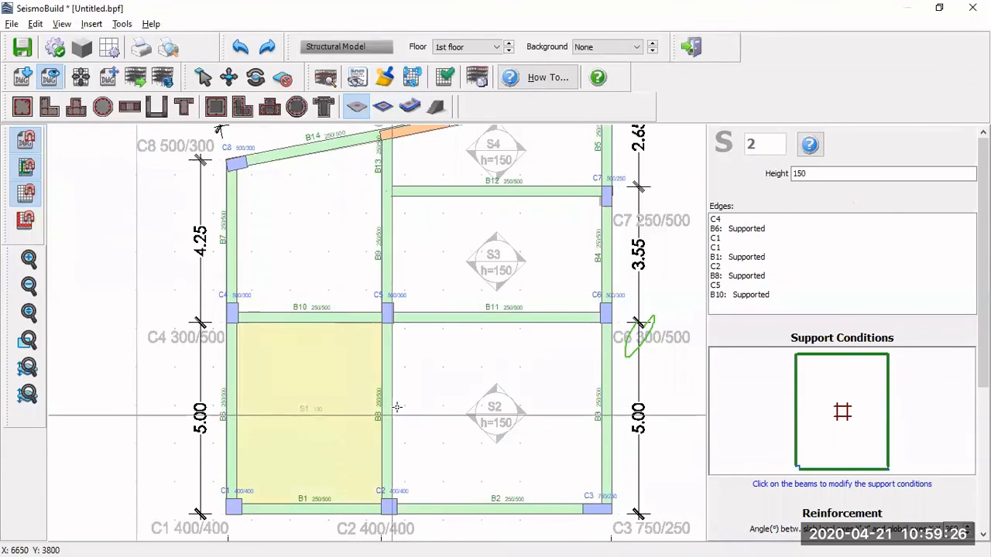
click(495, 380)
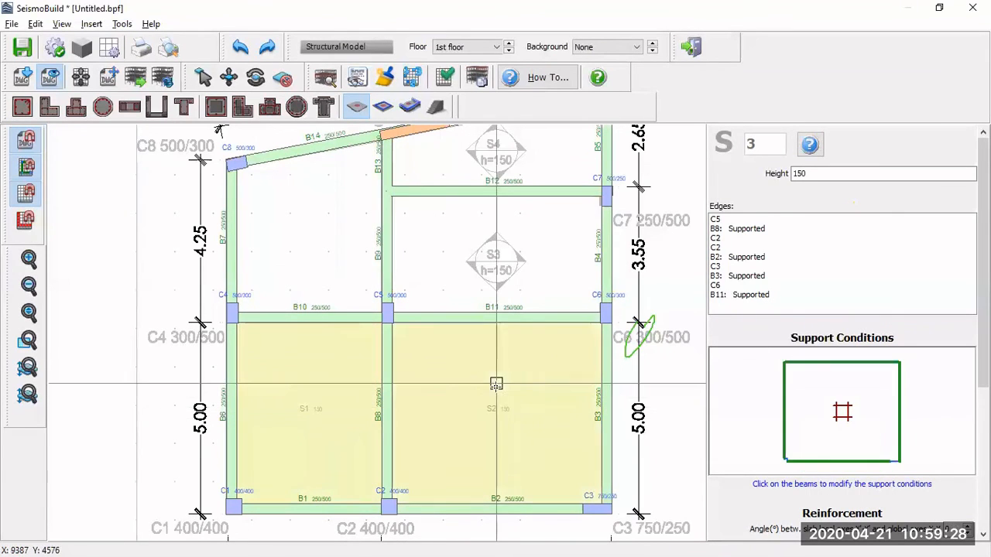
click(543, 268)
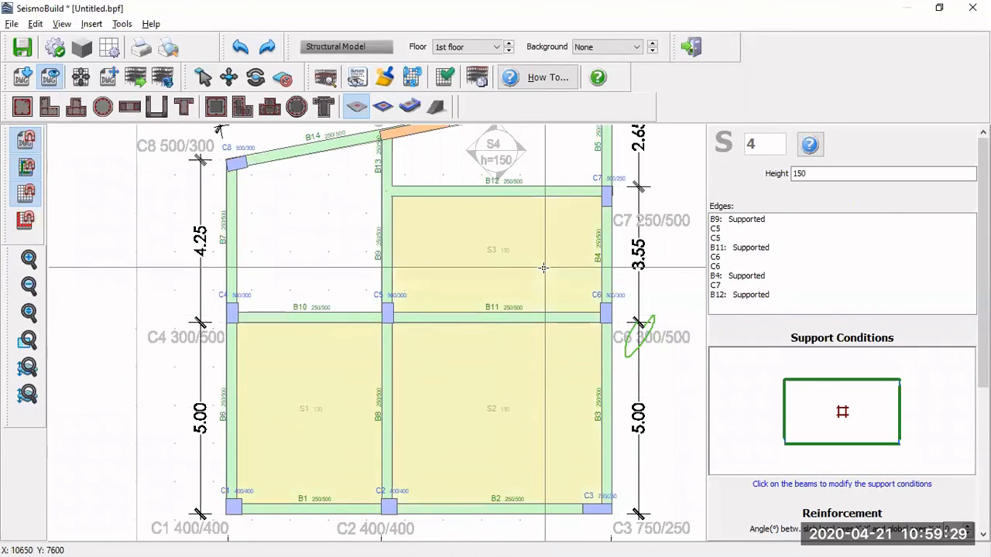
click(553, 158)
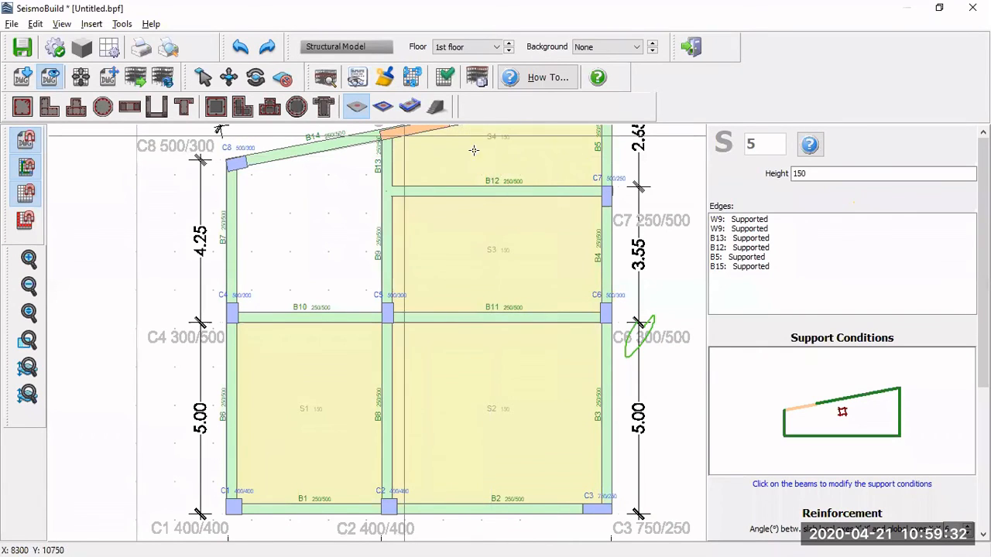
click(203, 77)
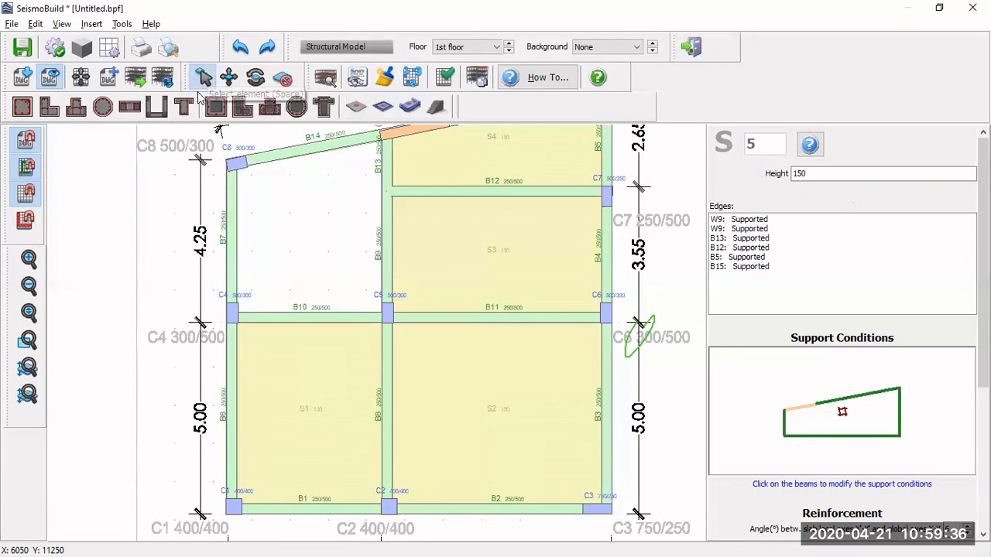
Switch slab S4's support condition along beam B15 to free and back to supported.
scroll(494, 261, down, 1)
middle_drag(494, 261, 475, 339)
click(495, 255)
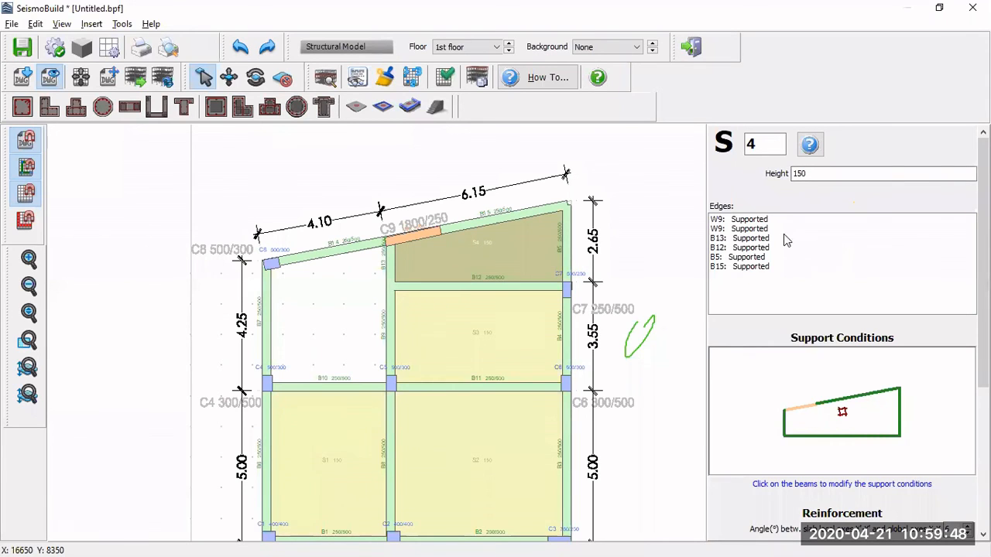
click(851, 400)
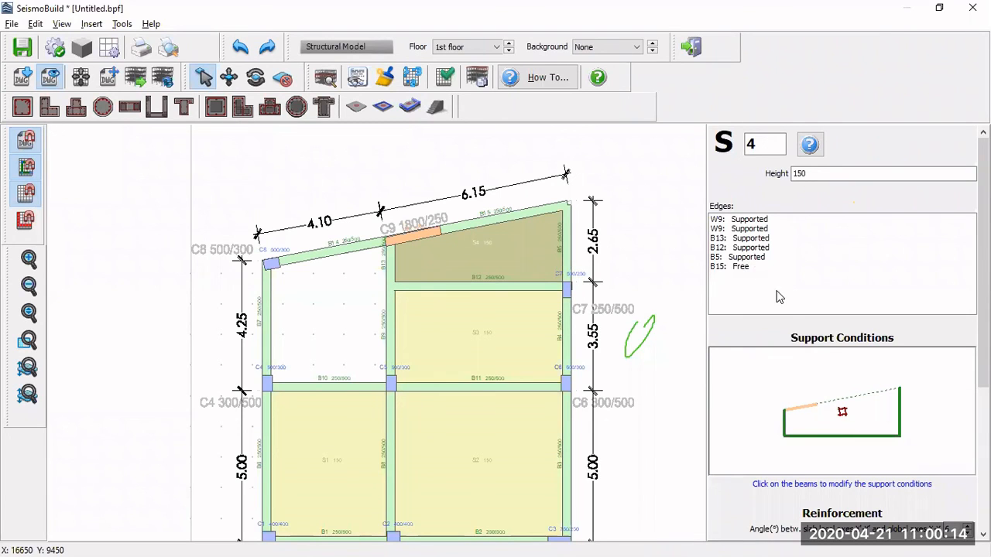
click(891, 397)
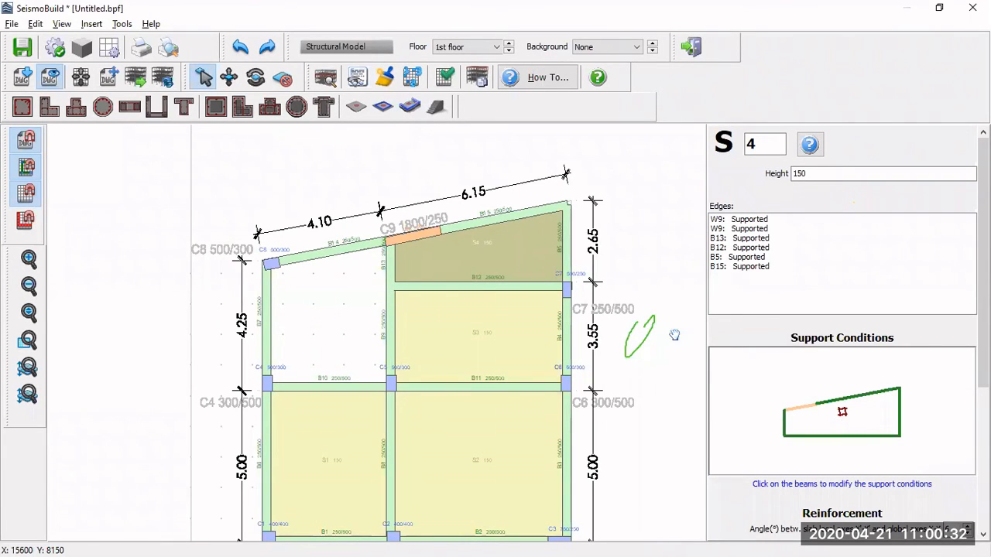
Examine the 1st floor in the 3D storey view from a lower angle and close the view.
middle_drag(675, 335, 637, 272)
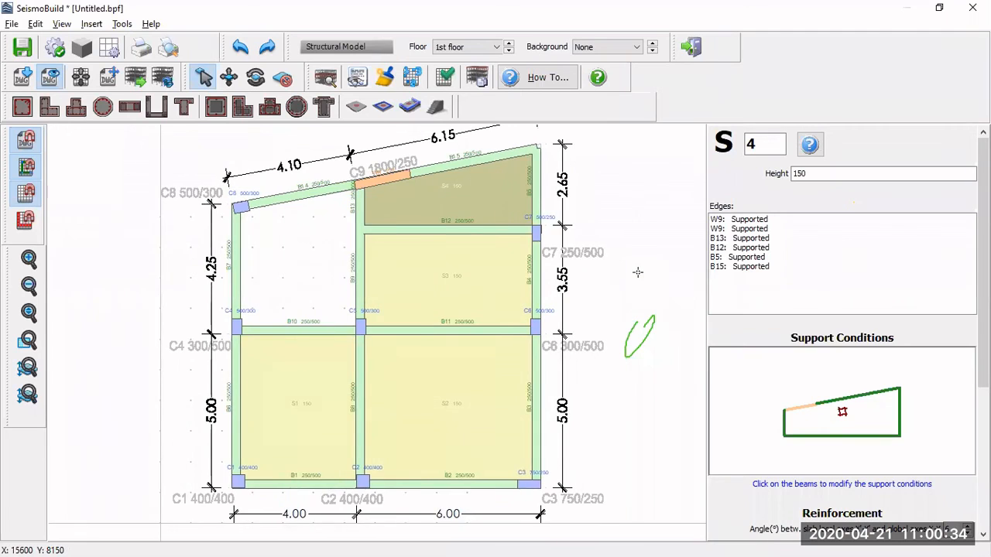
scroll(637, 272, down, 2)
middle_drag(606, 173, 582, 205)
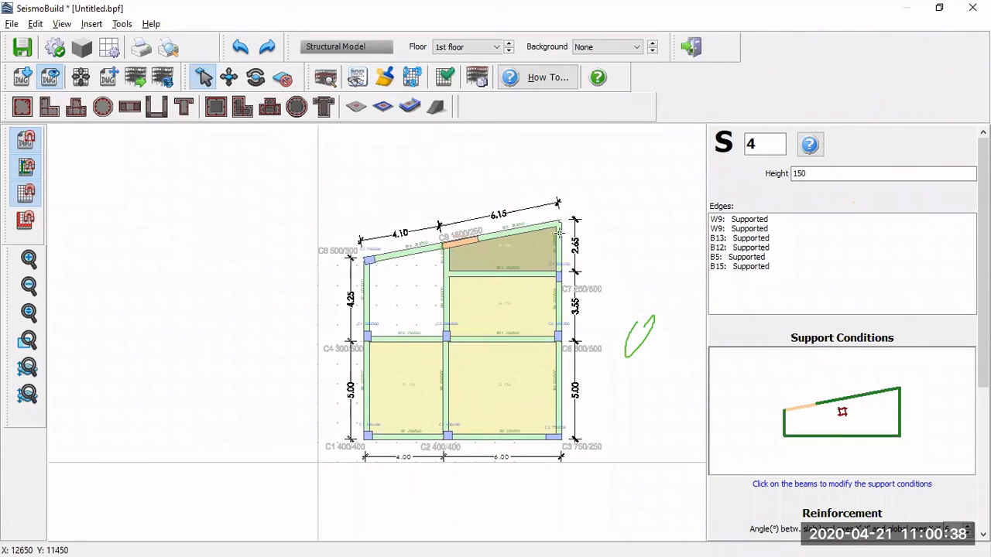
click(328, 79)
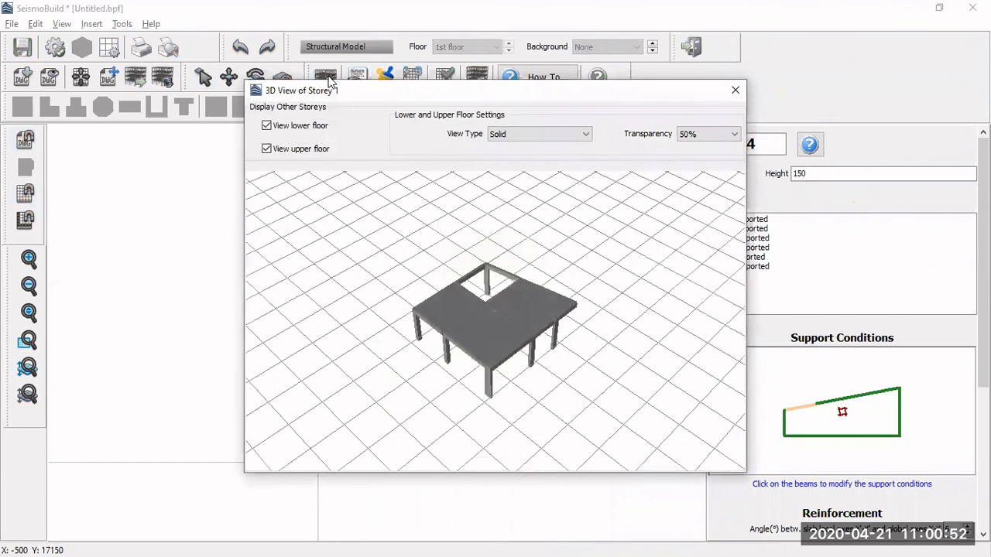
drag(484, 411, 489, 347)
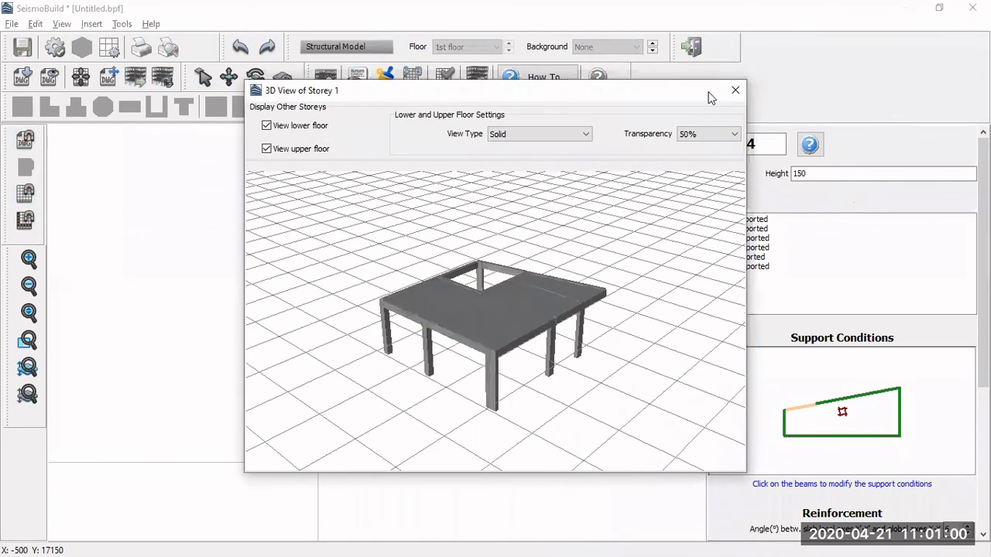
click(736, 90)
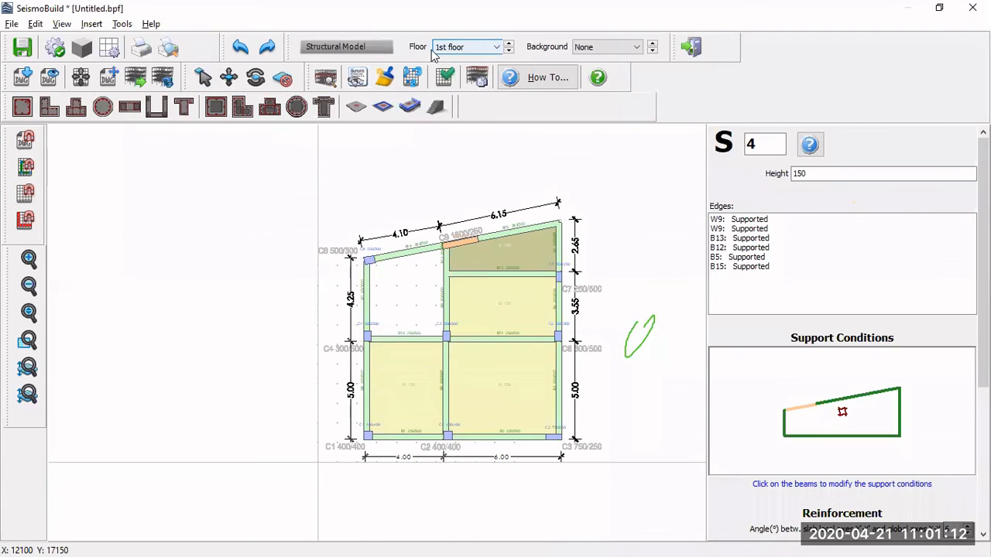
Check what the 2nd floor plan contains and return to the 1st floor.
click(495, 48)
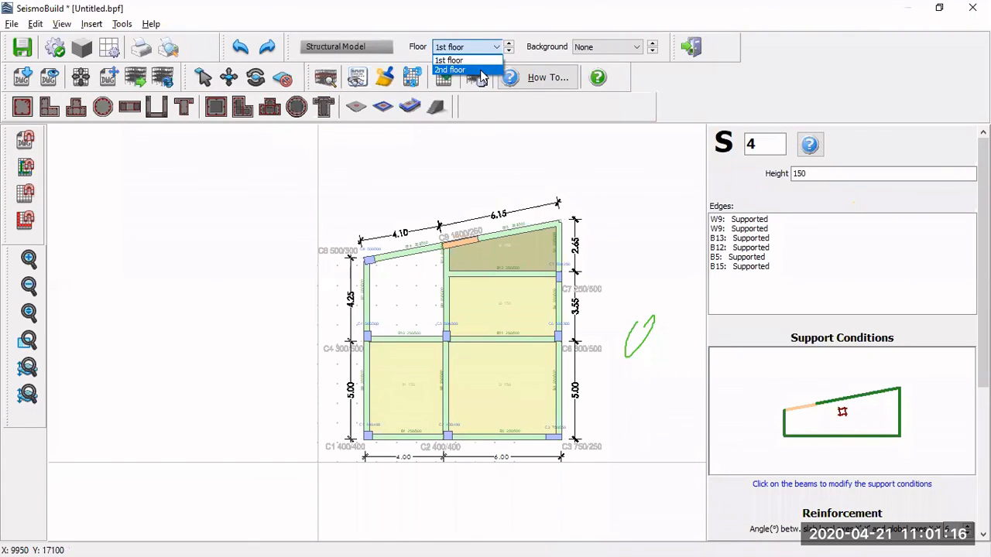
click(480, 71)
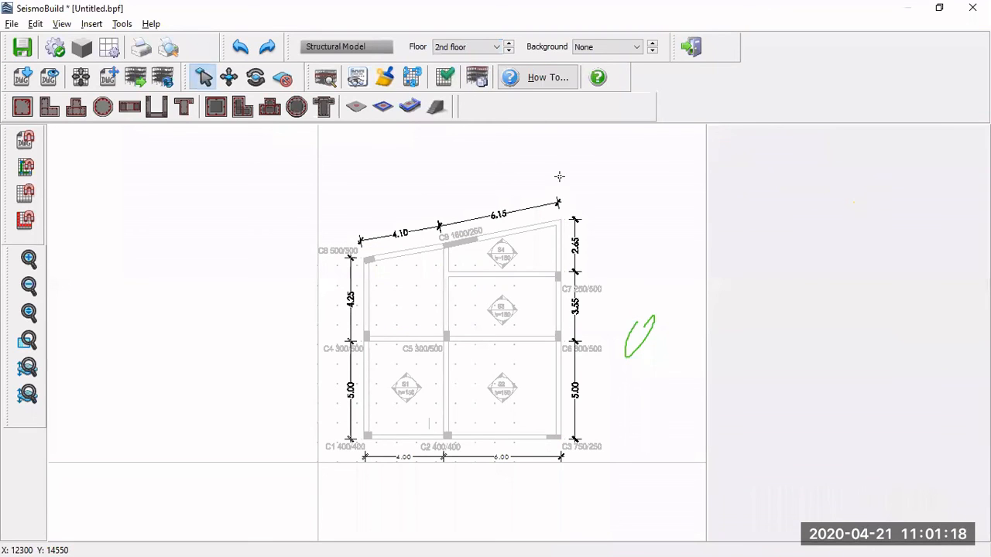
click(489, 48)
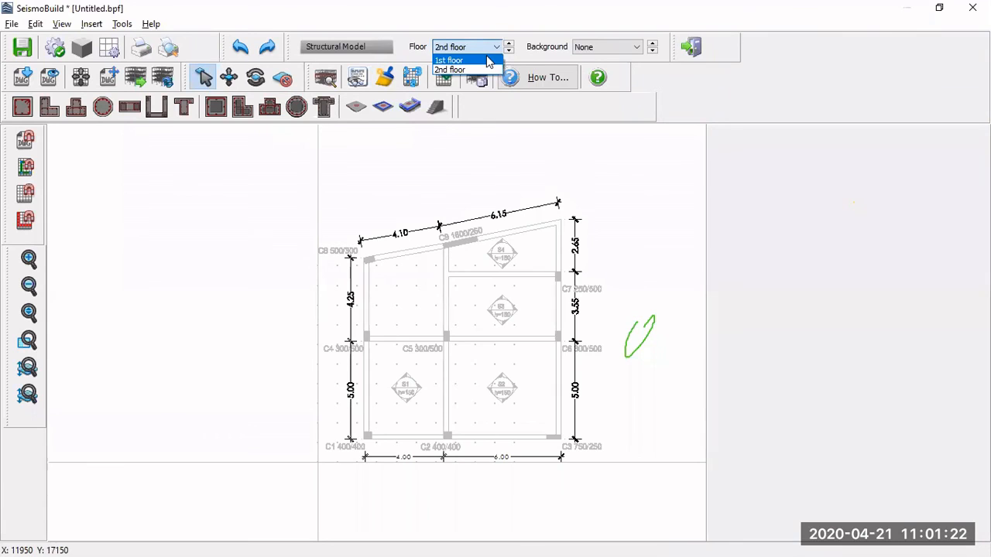
click(487, 59)
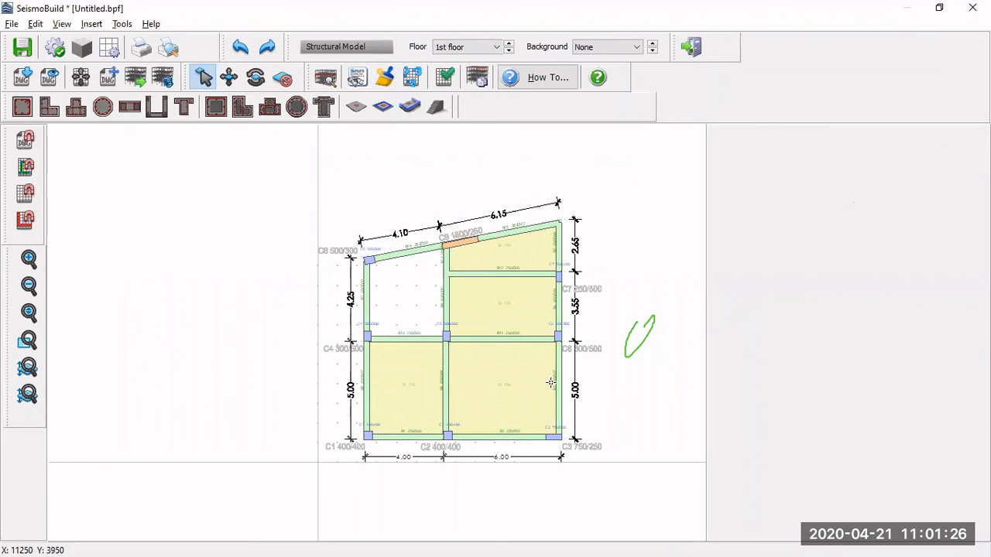
Copy the 1st floor's members to the 2nd floor and display the 2nd floor.
click(476, 78)
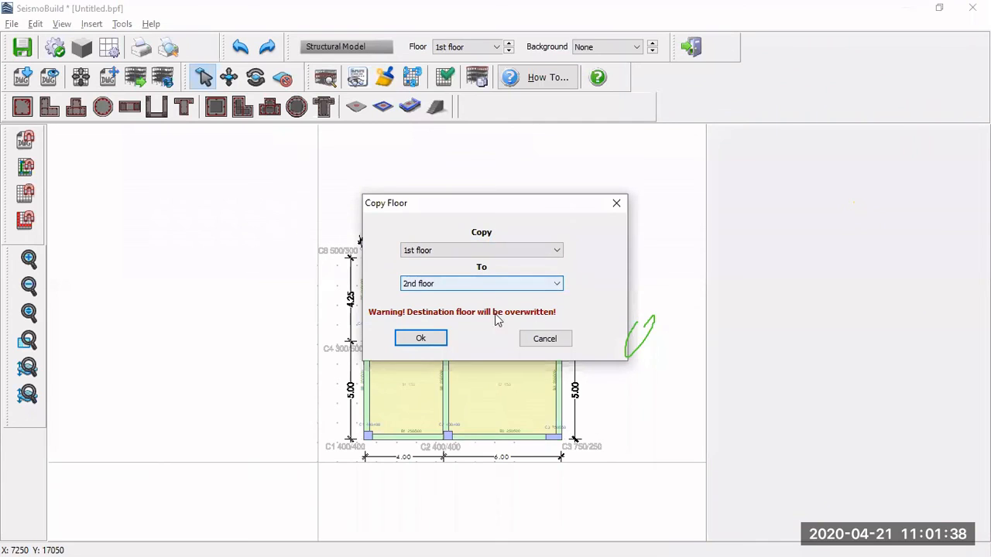
click(420, 338)
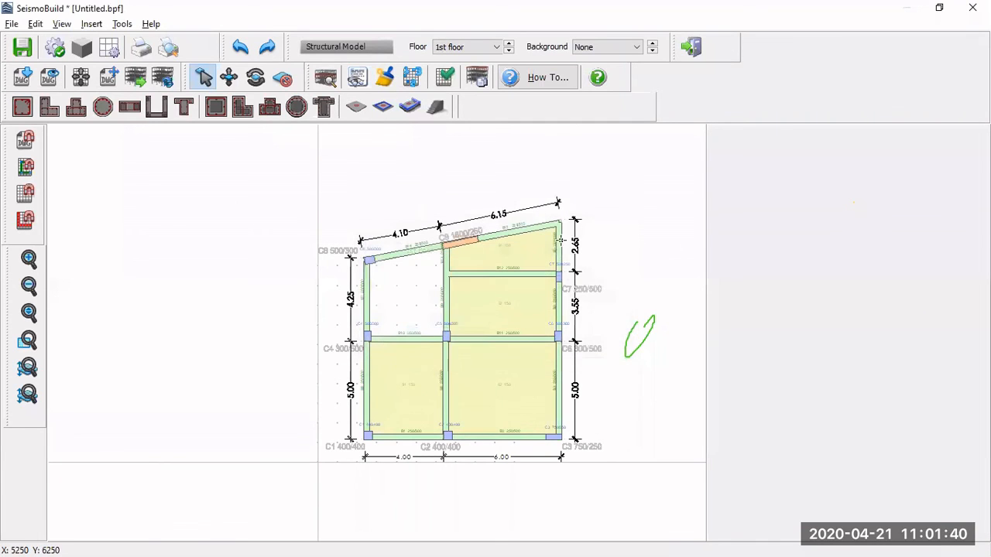
click(496, 46)
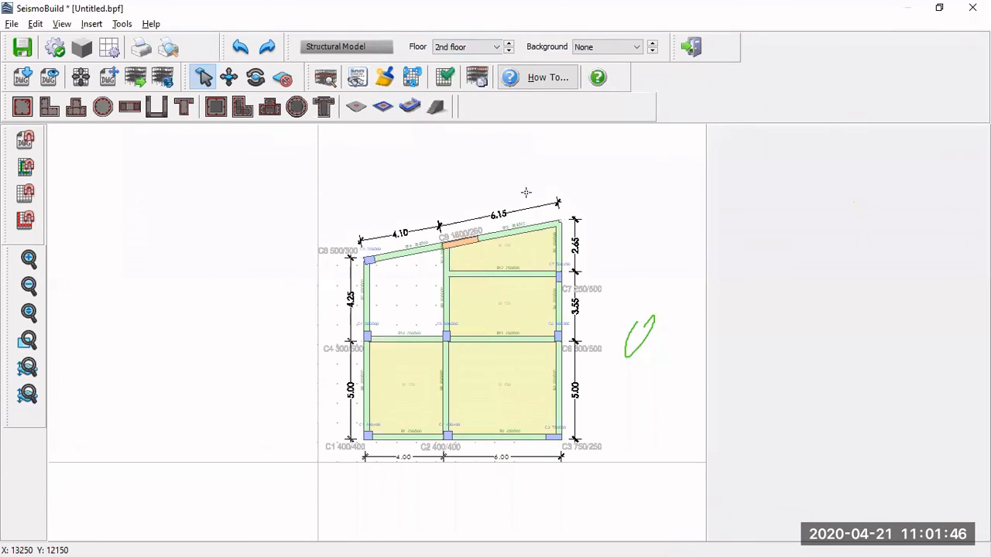
Examine both storeys in the 3D view of the 2nd floor from a lower angle and close the view.
click(326, 79)
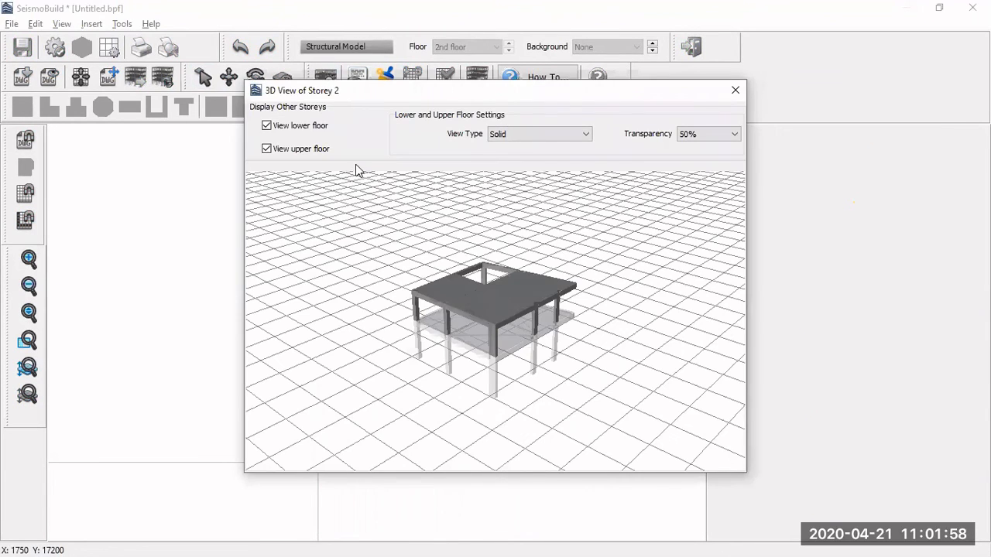
drag(456, 350, 656, 155)
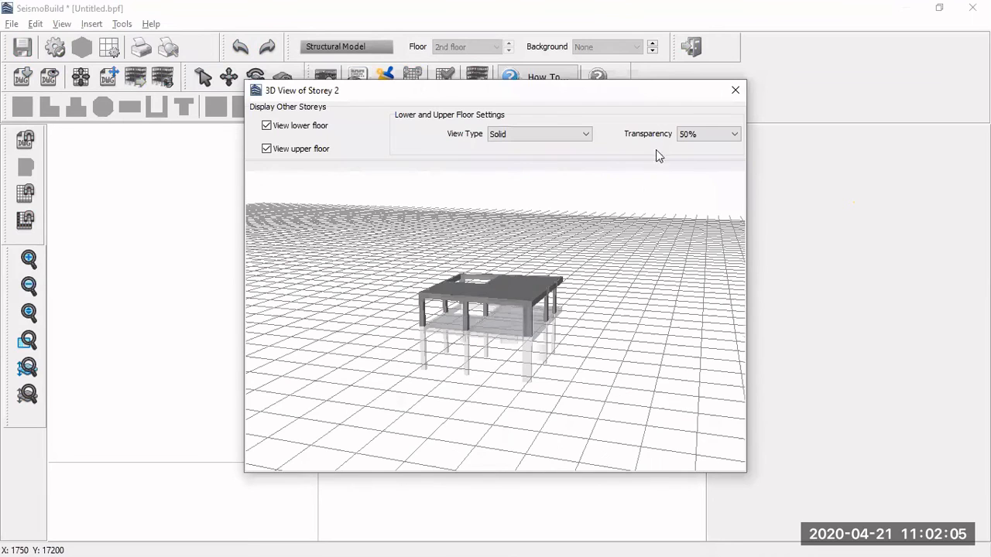
click(728, 91)
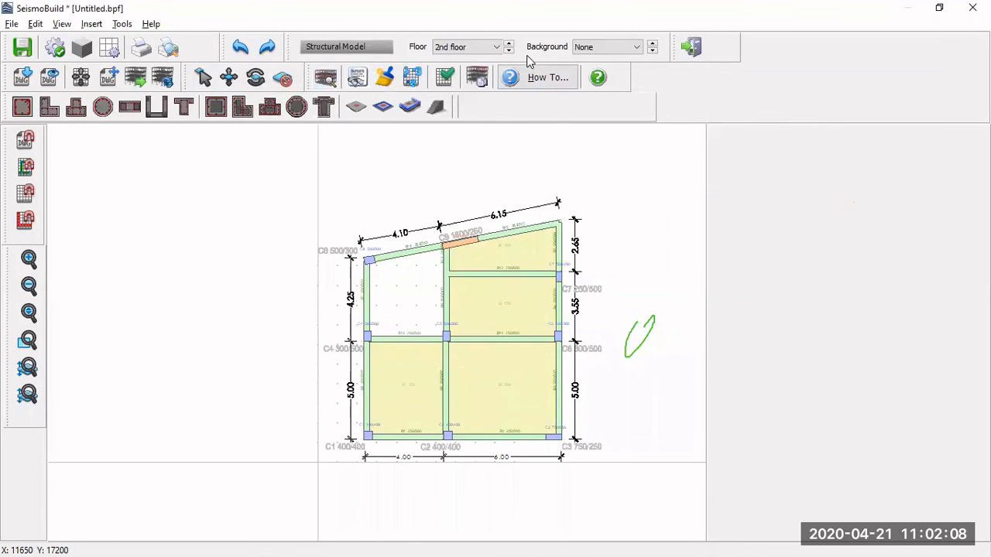
Import the Floor 2 CAD drawing into the 2nd floor with metre units, moved to 0,0.
click(496, 47)
click(464, 70)
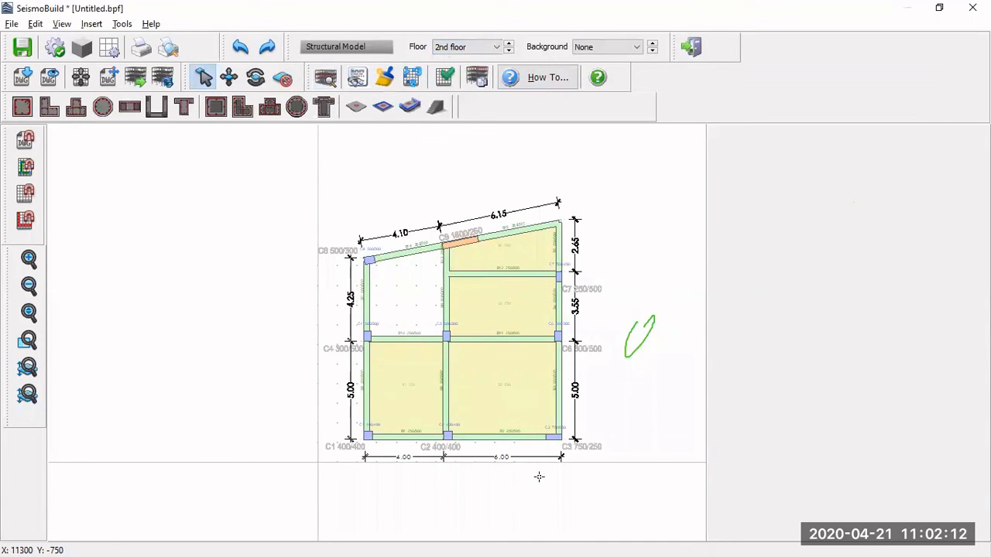
middle_drag(524, 399, 505, 377)
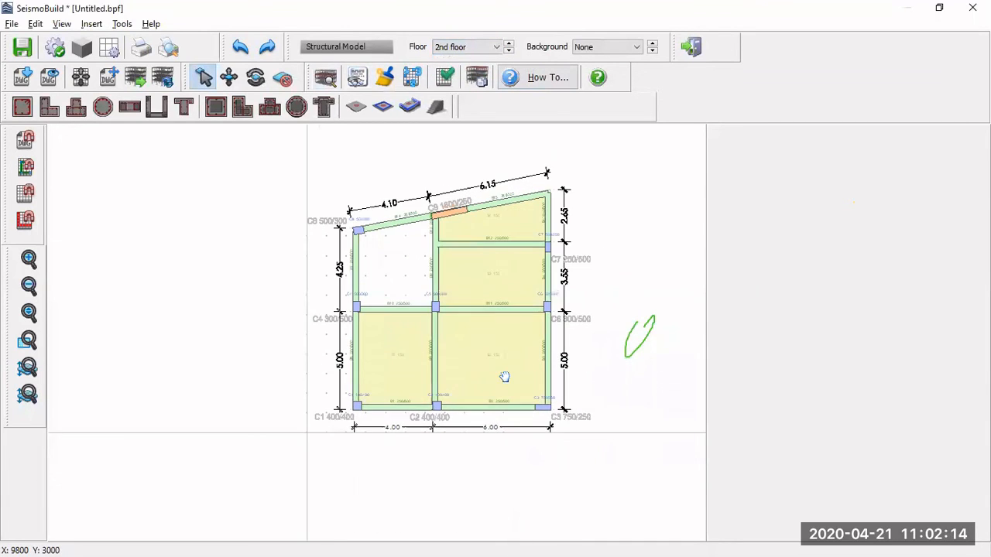
scroll(501, 373, up, 2)
scroll(504, 416, down, 1)
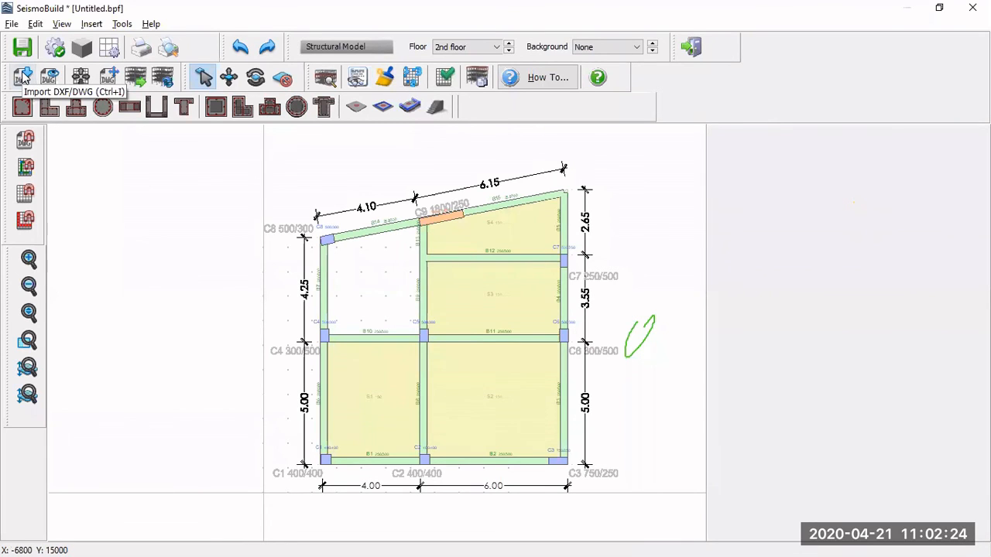
click(23, 75)
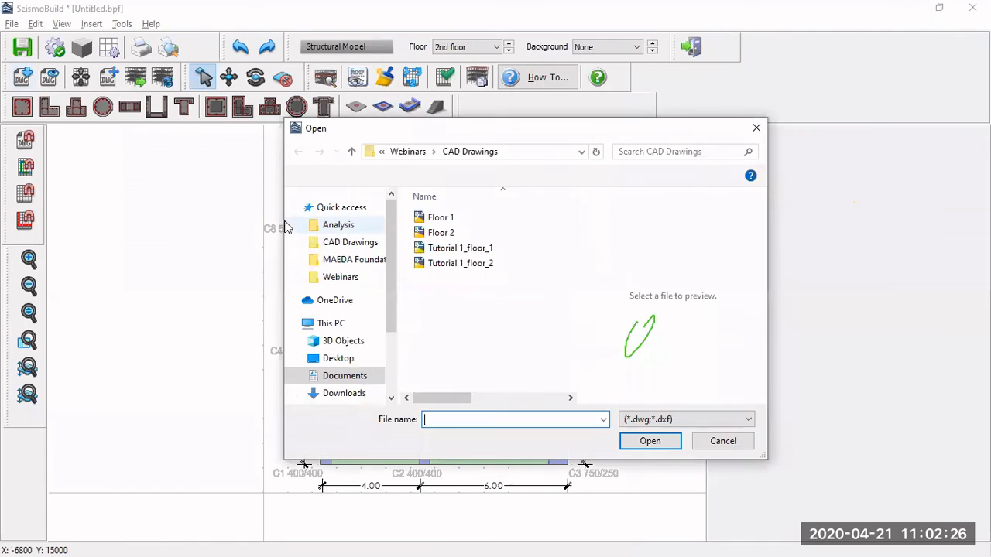
click(441, 232)
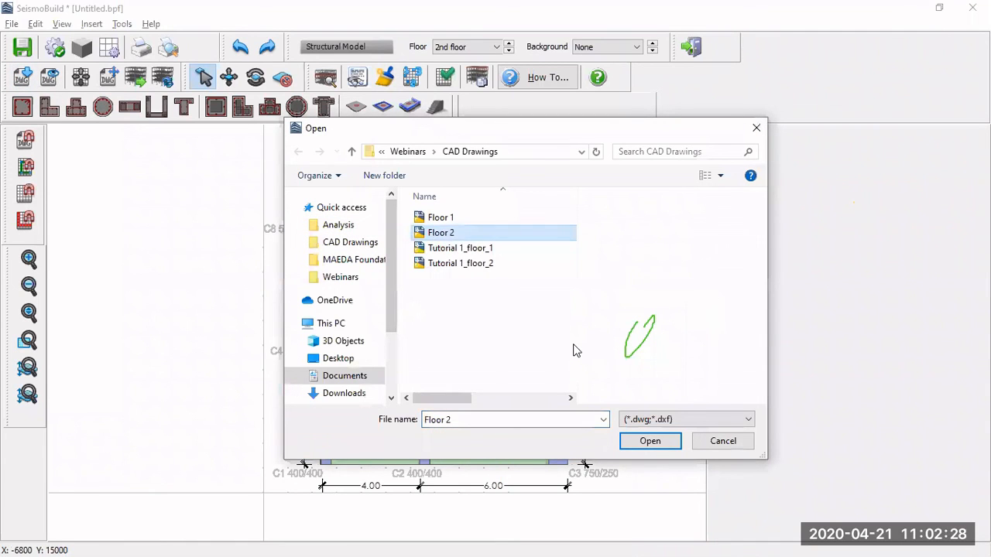
click(652, 447)
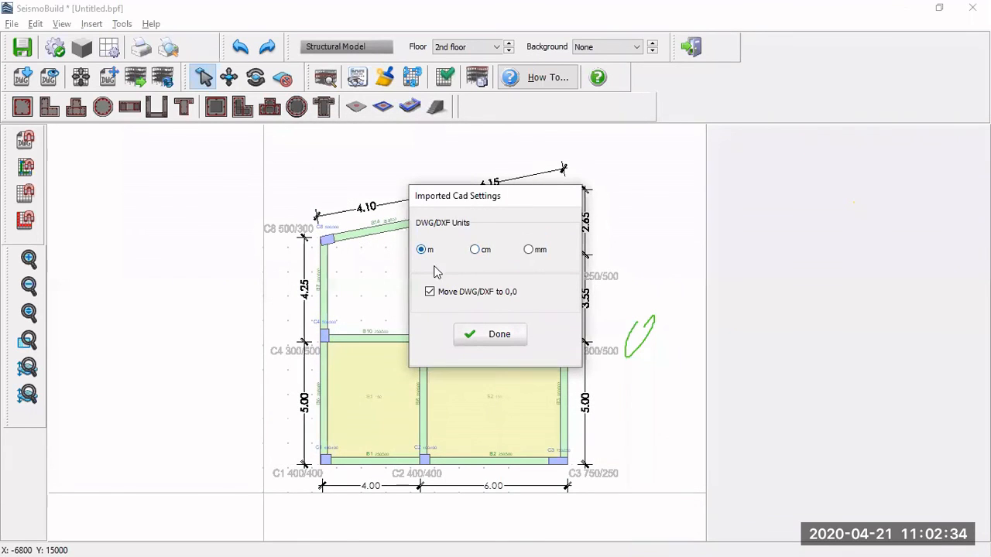
click(497, 337)
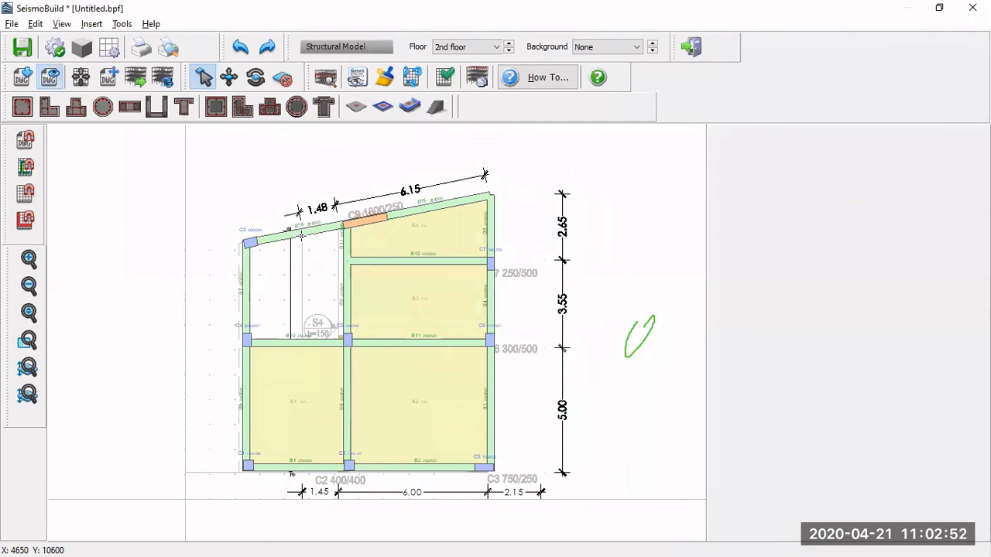
Delete columns C1, C4 and C8 and beams B6 and B7 on the 2nd floor by rectangle selection.
click(283, 78)
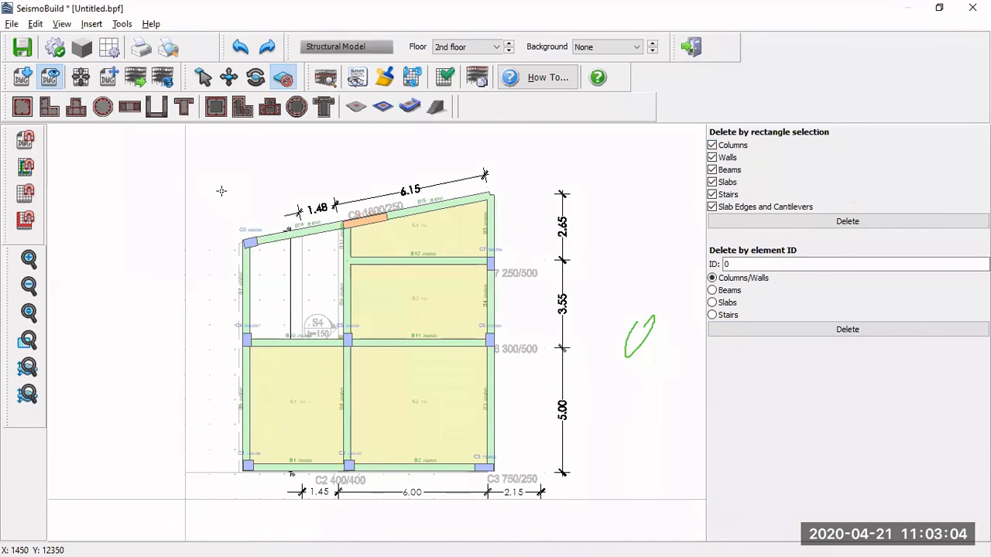
drag(216, 191, 325, 490)
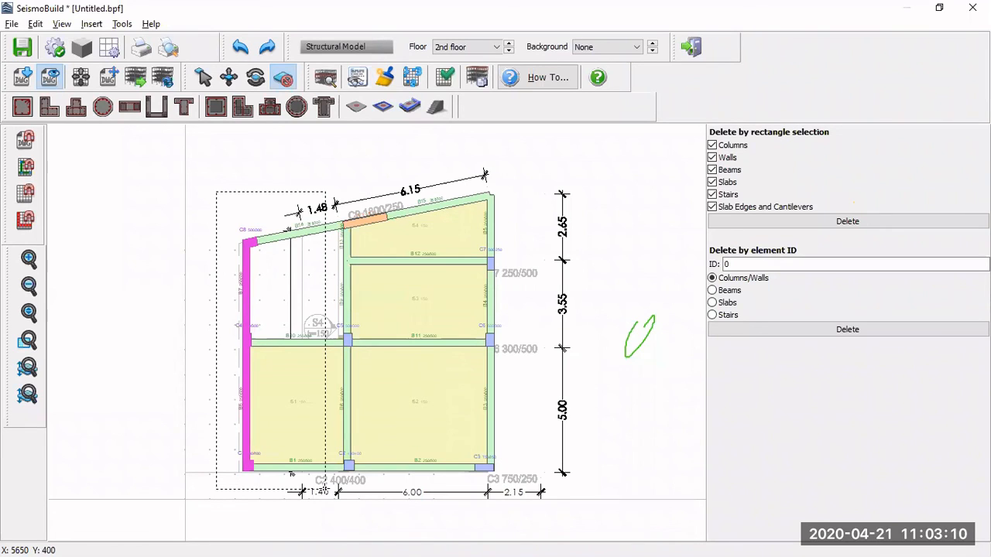
drag(325, 490, 326, 490)
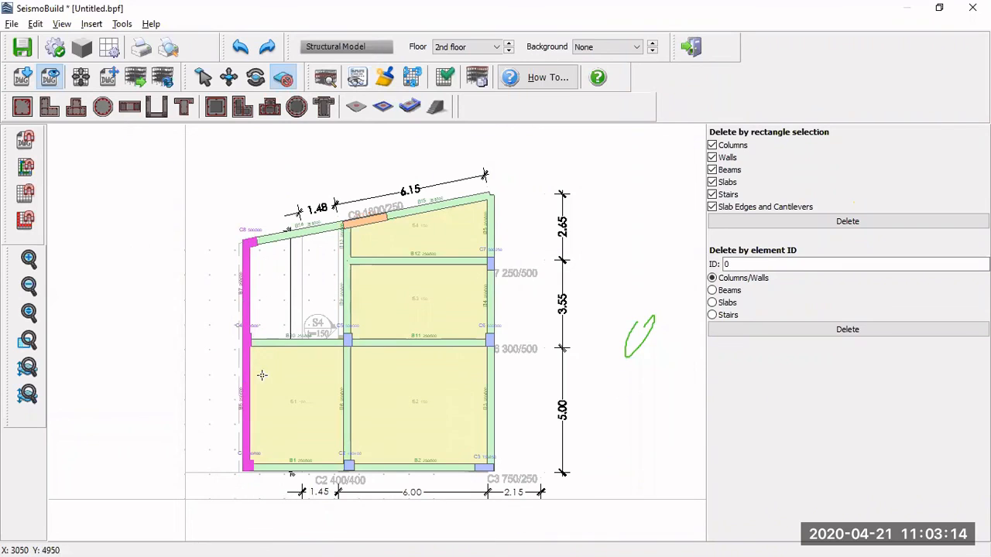
click(848, 222)
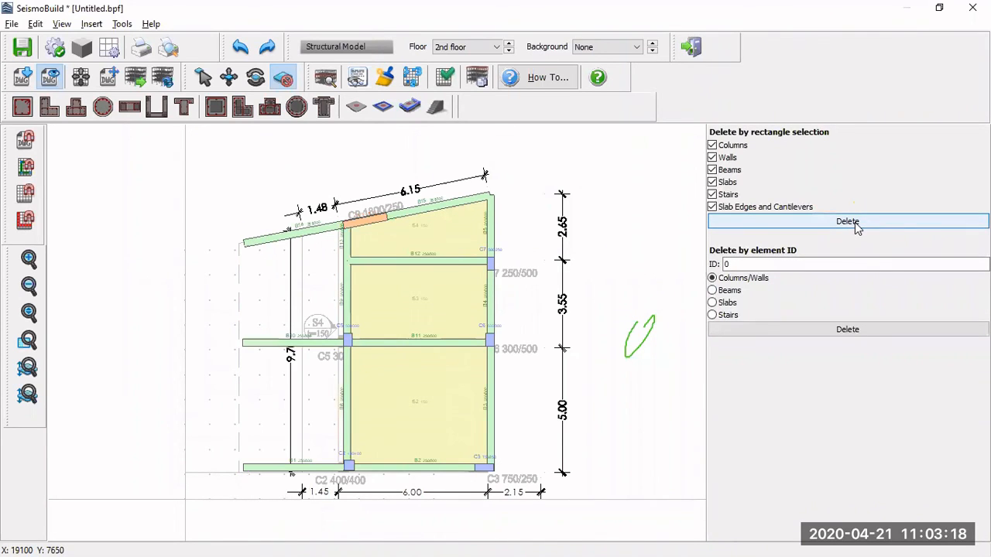
Delete the overhanging beams B14, B10 and B1 one by one and leave the delete mode.
click(307, 230)
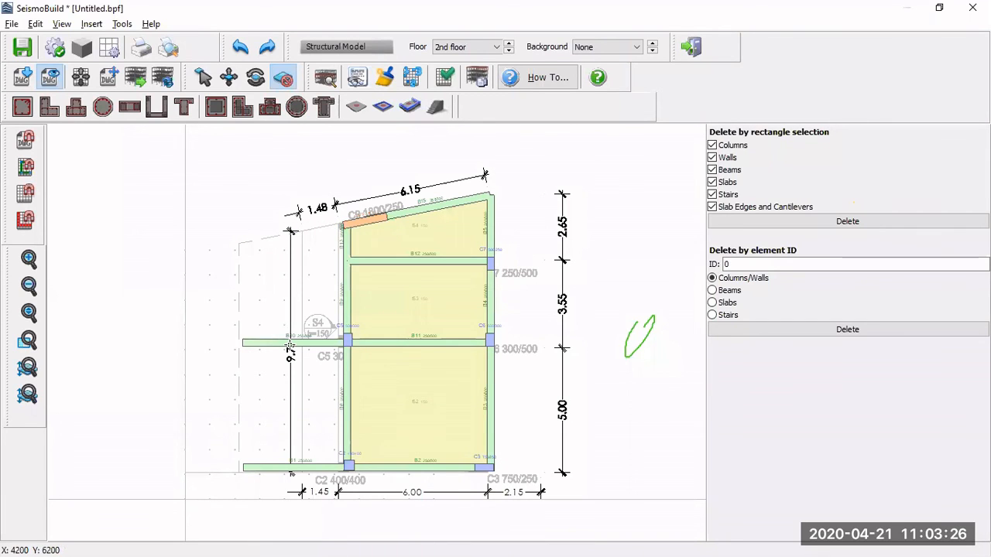
click(290, 344)
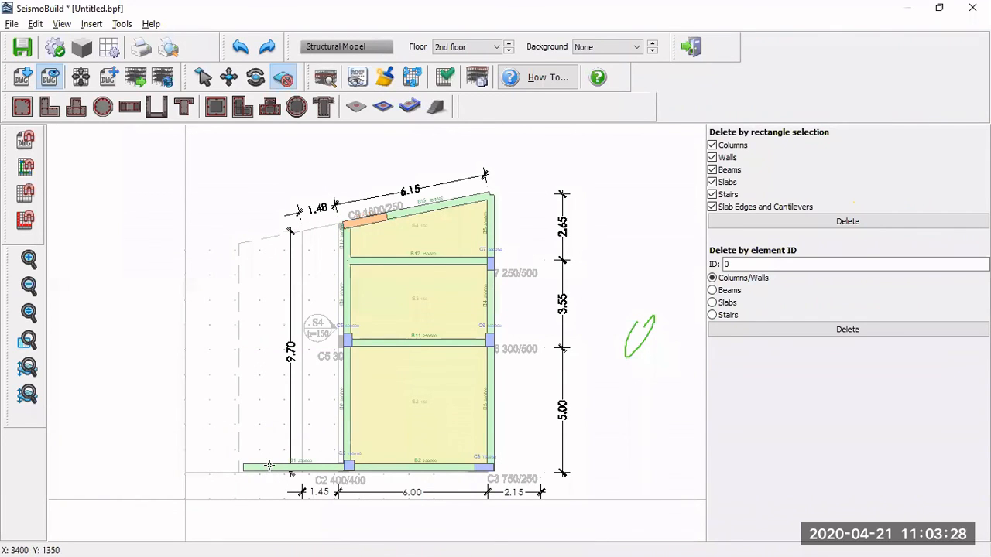
click(270, 467)
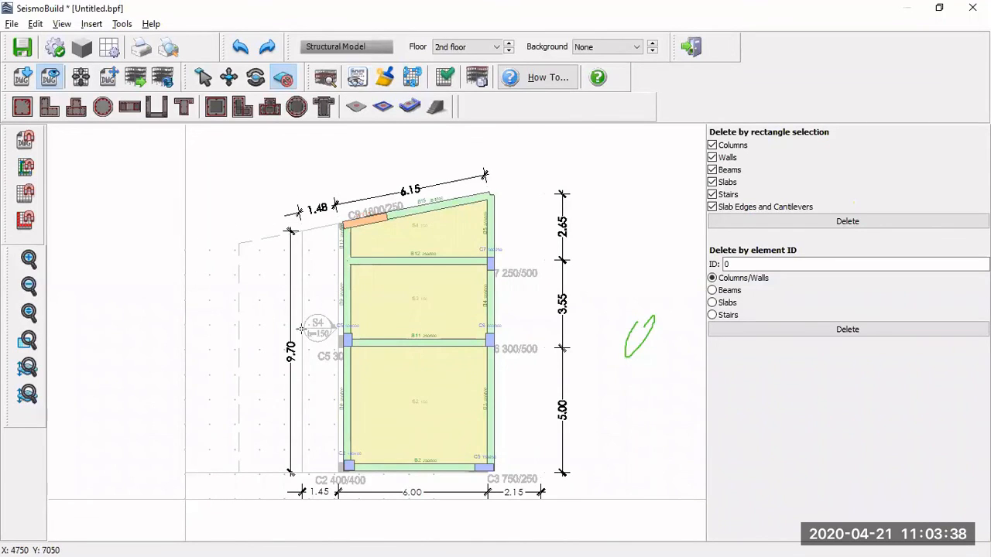
click(204, 78)
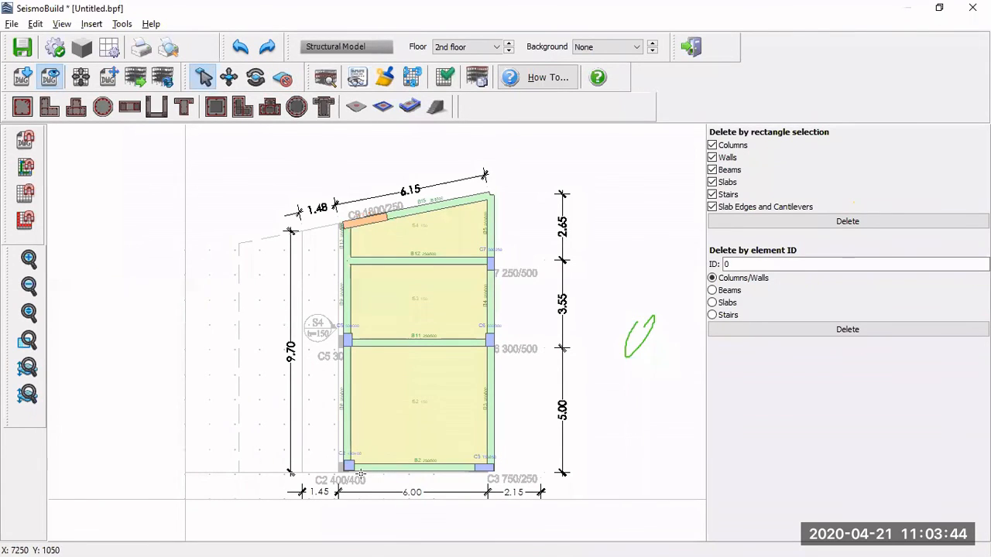
scroll(361, 474, up, 3)
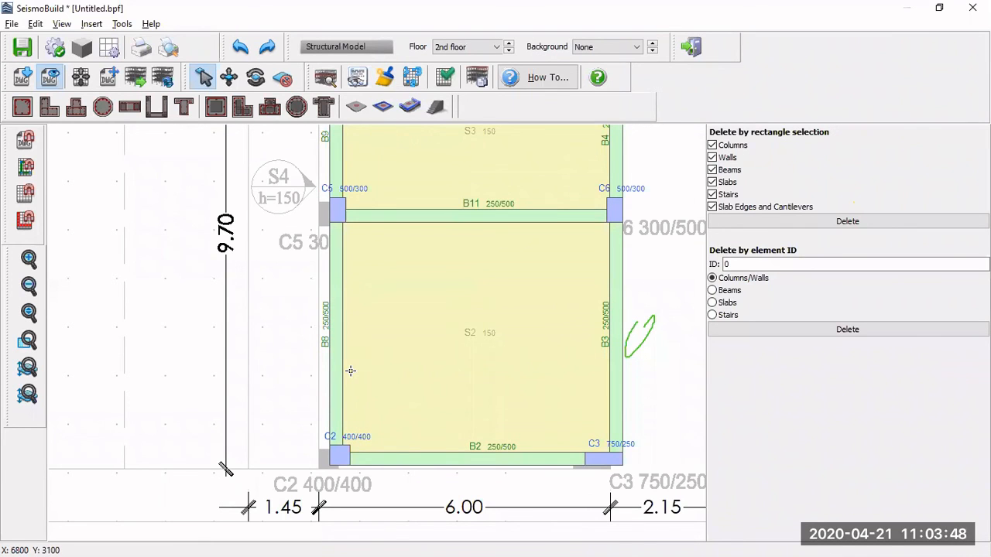
scroll(350, 371, down, 2)
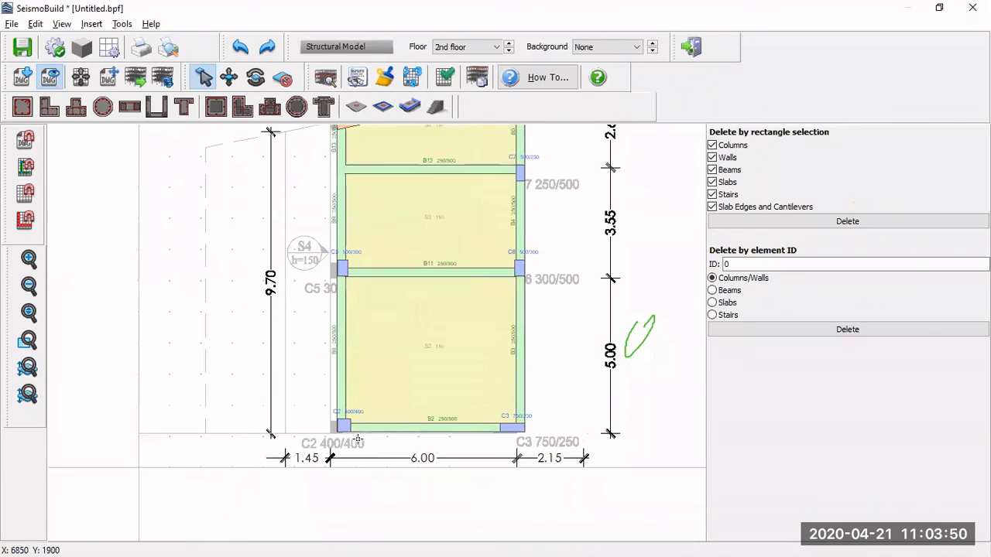
Shift the origin of the 2nd floor together with its structural elements relative to the imported drawing.
scroll(357, 433, up, 2)
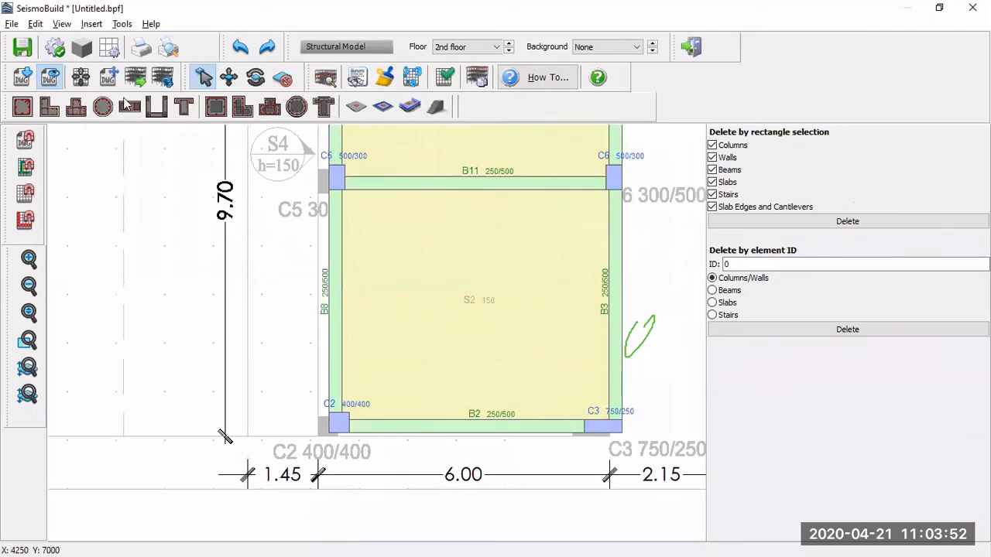
click(80, 77)
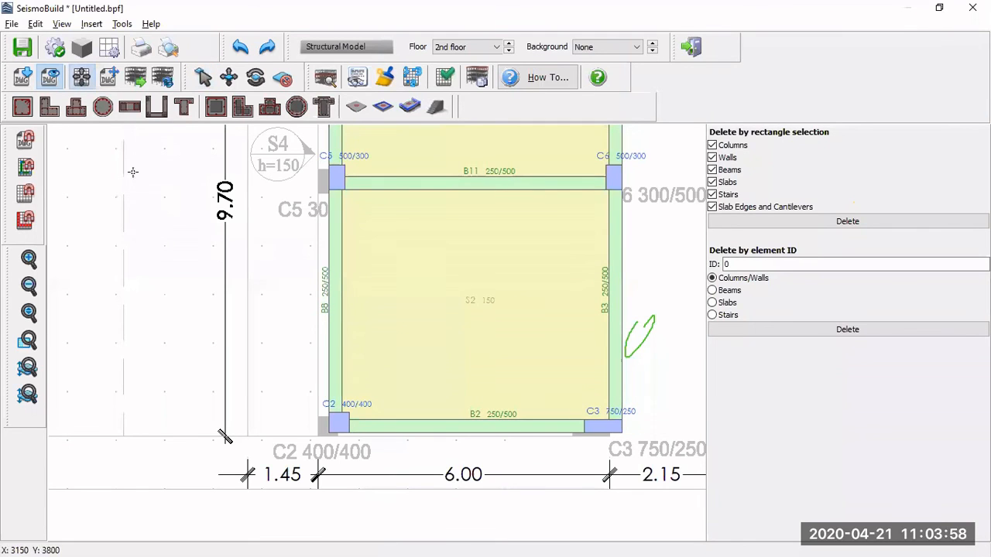
scroll(193, 258, down, 3)
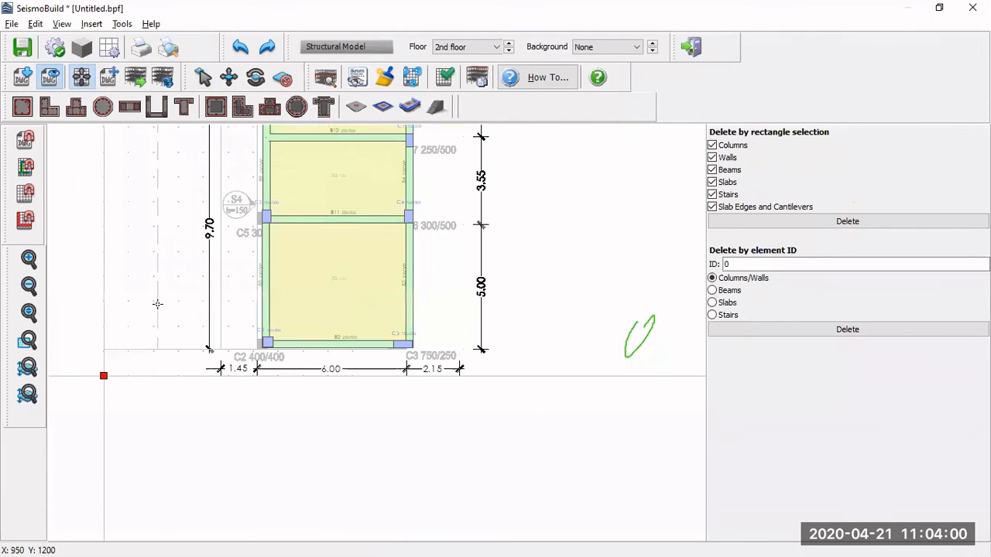
middle_drag(159, 302, 281, 334)
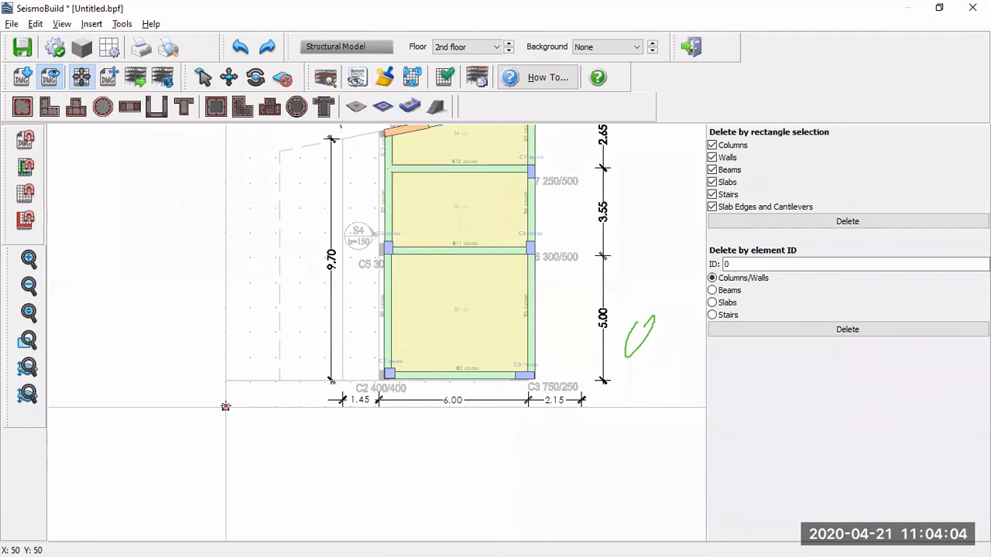
mouse_move(225, 406)
mouse_down()
mouse_move(252, 371)
mouse_move(201, 390)
mouse_move(254, 425)
mouse_move(240, 408)
mouse_up()
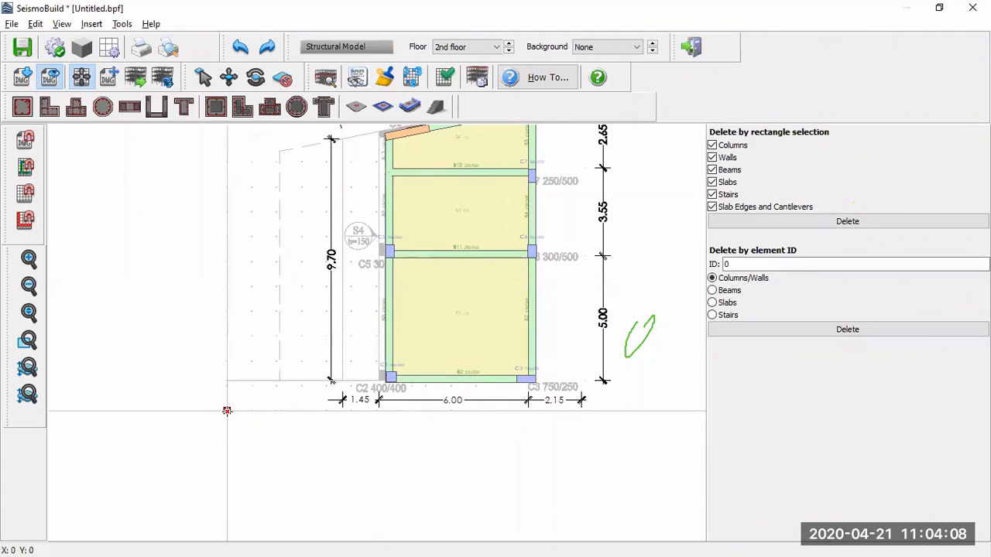
drag(311, 361, 266, 405)
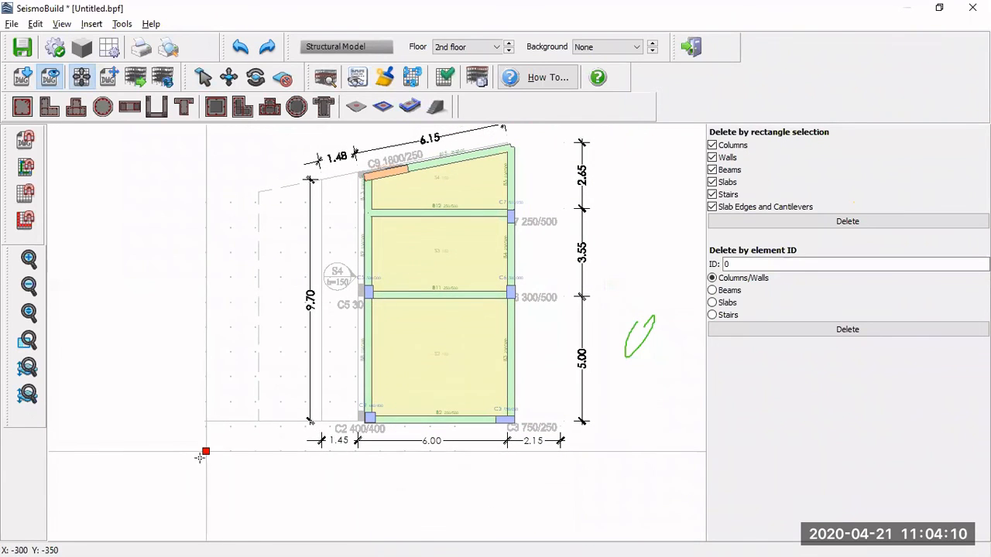
mouse_move(221, 443)
mouse_down()
mouse_move(222, 416)
mouse_move(215, 440)
mouse_move(216, 431)
mouse_up()
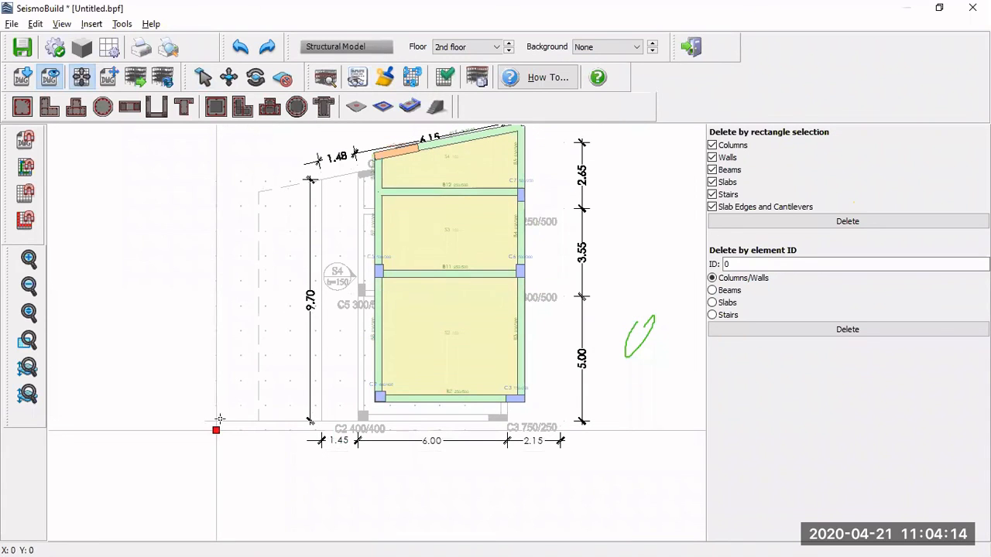
Move the imported DWG from its C2 outer corner at 5700,386 to the modelled column C2's outer corner at 6387,1169.
click(108, 79)
scroll(377, 415, up, 2)
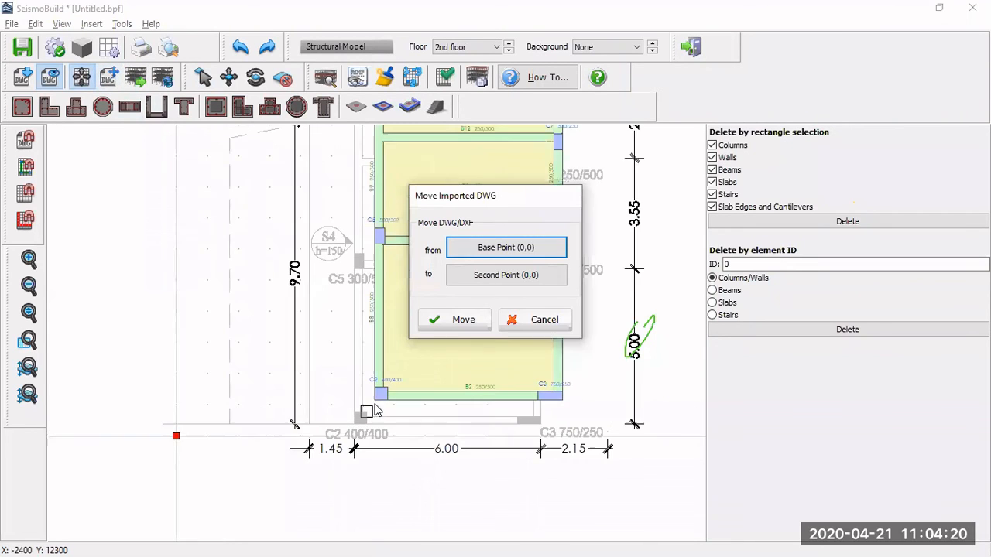
click(502, 247)
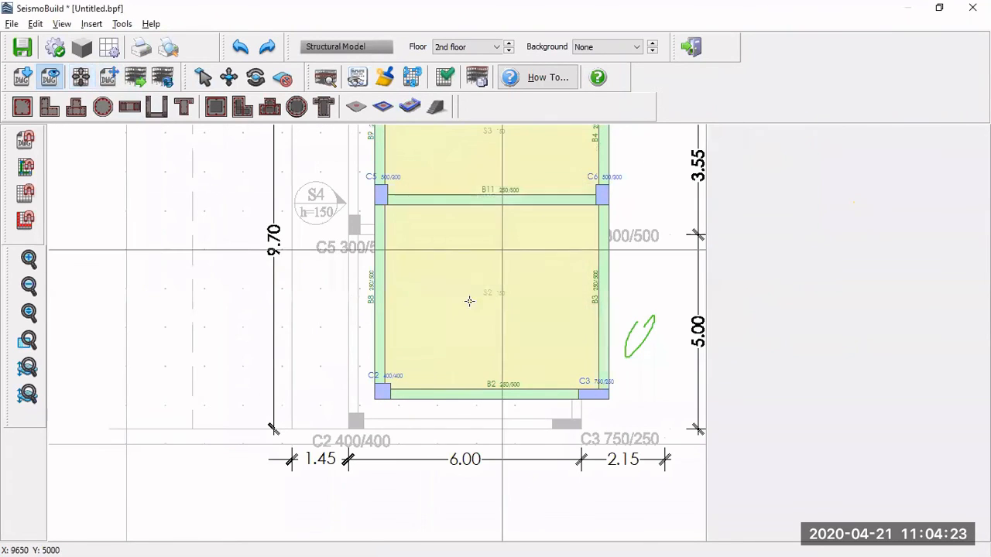
scroll(355, 427, up, 2)
click(343, 430)
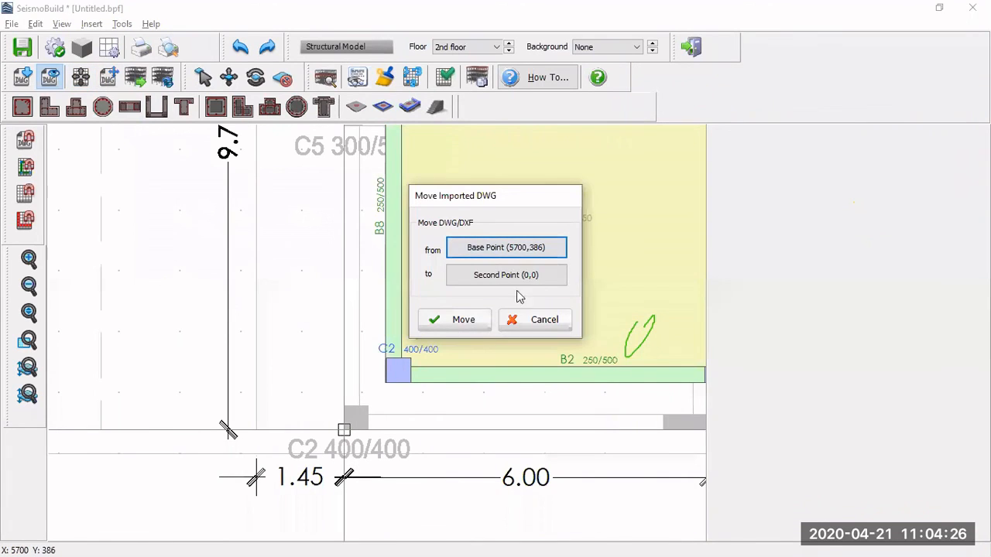
click(514, 276)
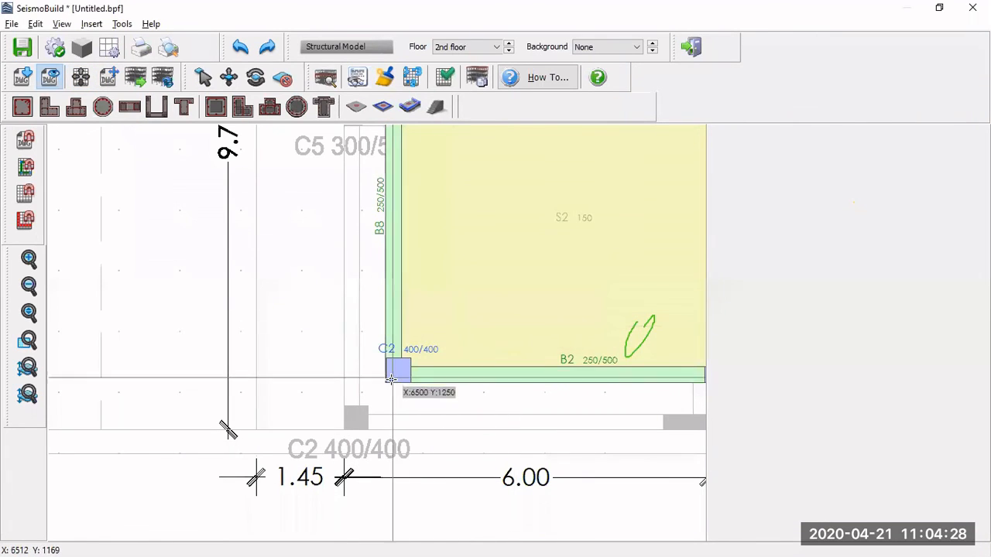
click(386, 382)
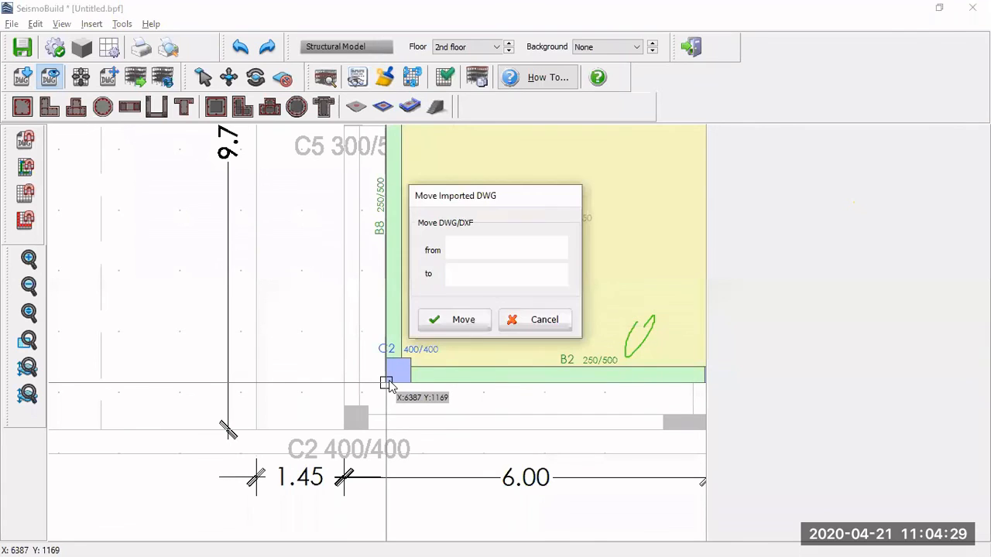
click(485, 319)
scroll(535, 353, down, 3)
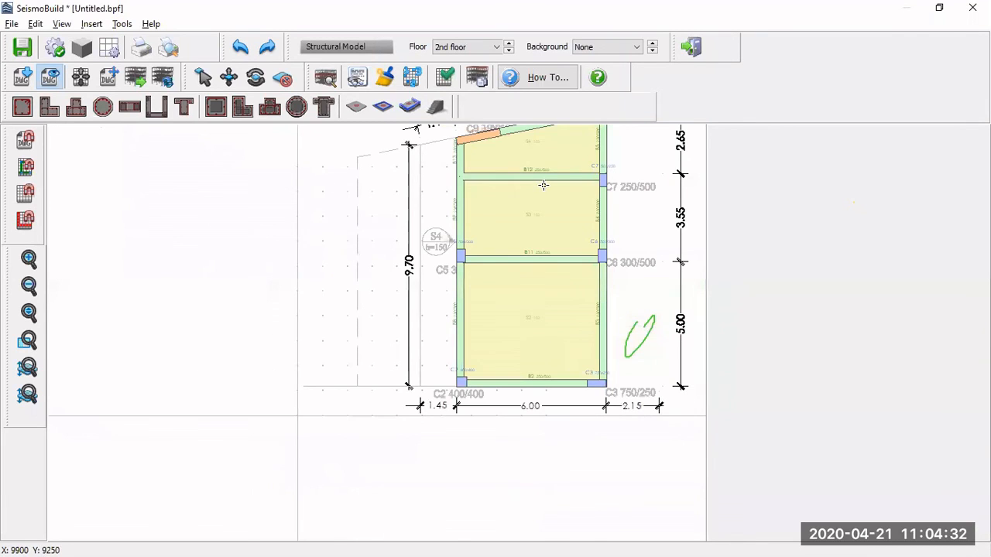
middle_drag(543, 185, 478, 268)
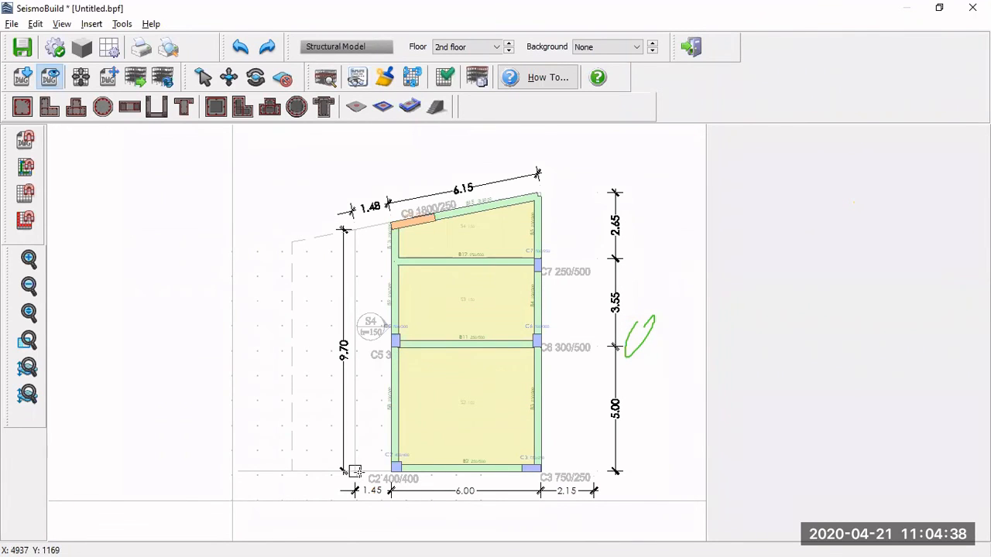
Draw and apply a slab edge from column C2's outer corner around the 1.45 m wide, 9.70 m long overhang to the outer corner of wall W9.
scroll(354, 469, up, 1)
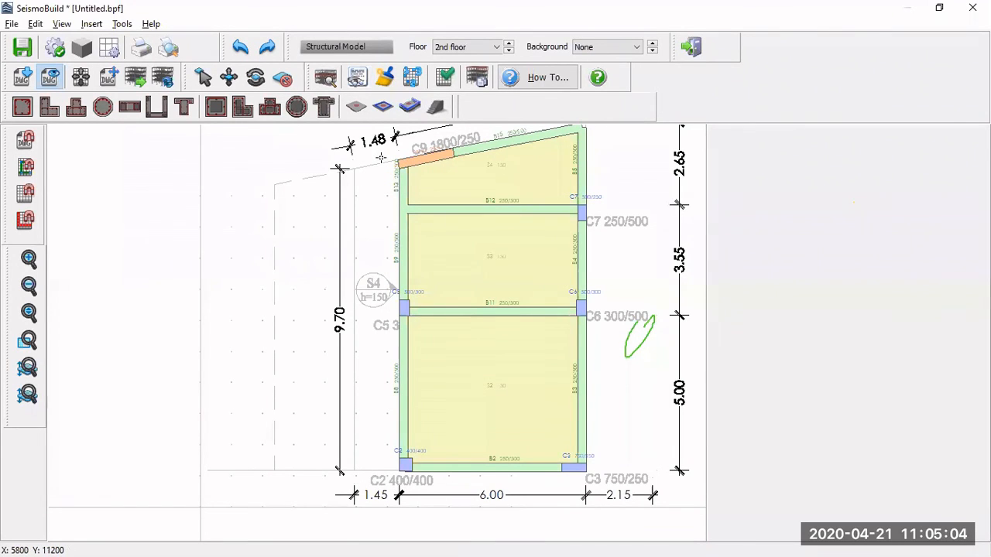
click(411, 108)
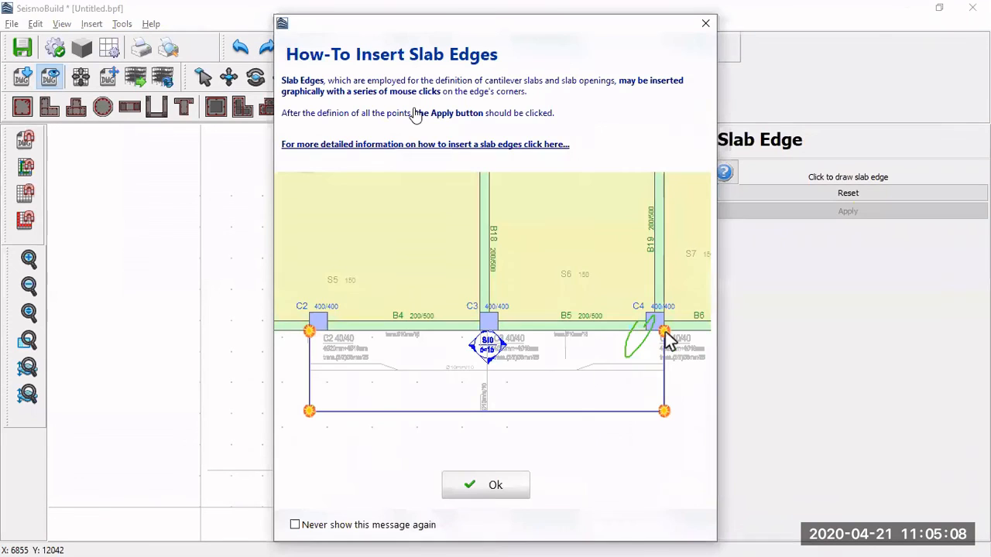
click(507, 483)
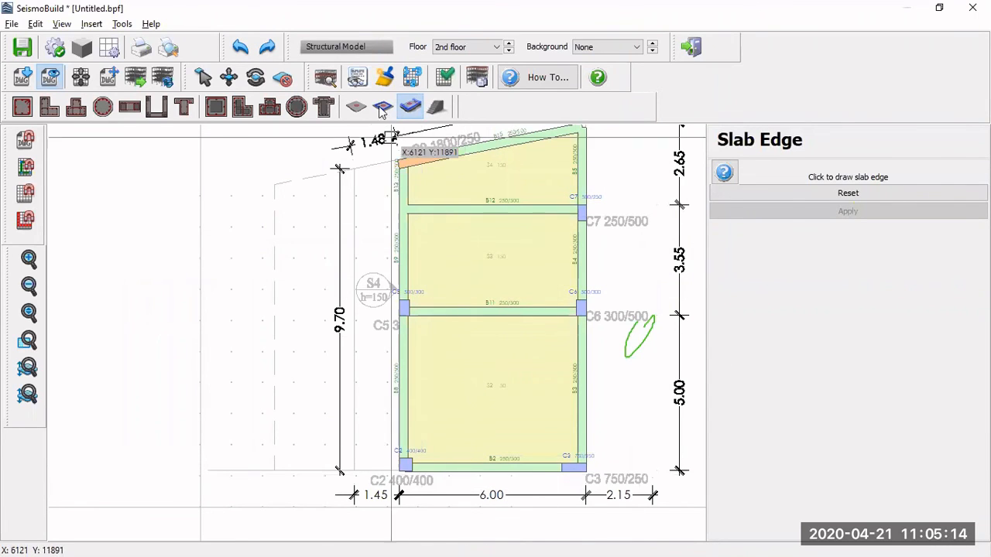
scroll(377, 481, up, 4)
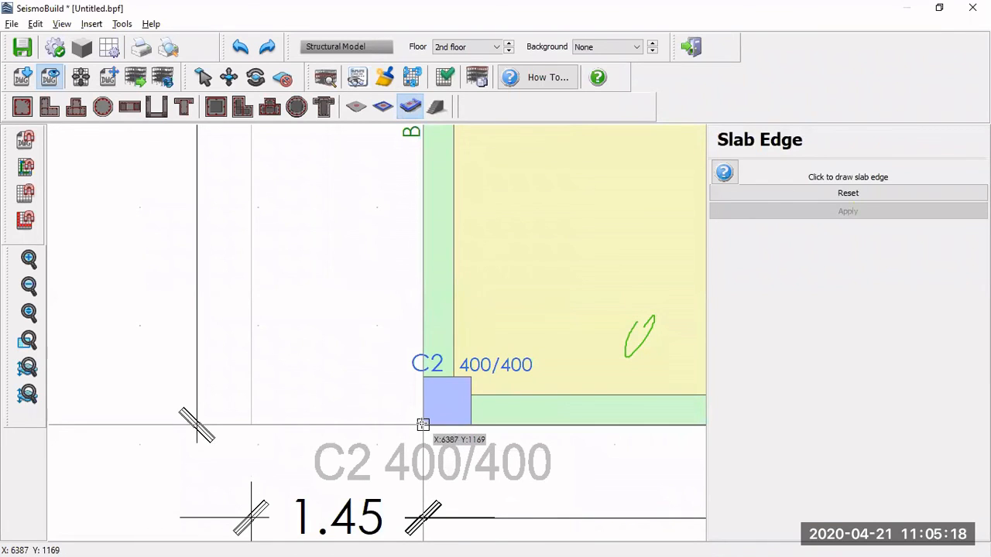
click(423, 424)
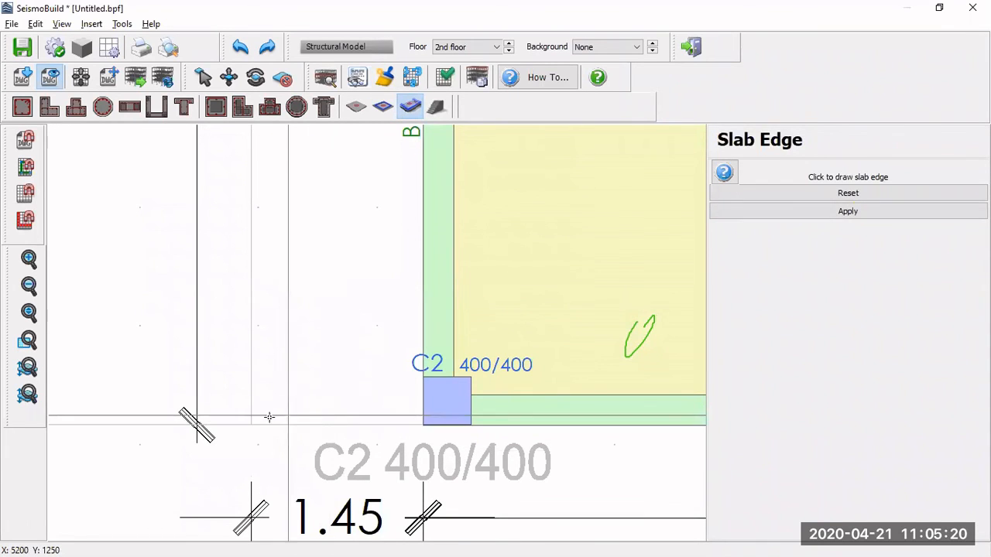
scroll(251, 424, down, 5)
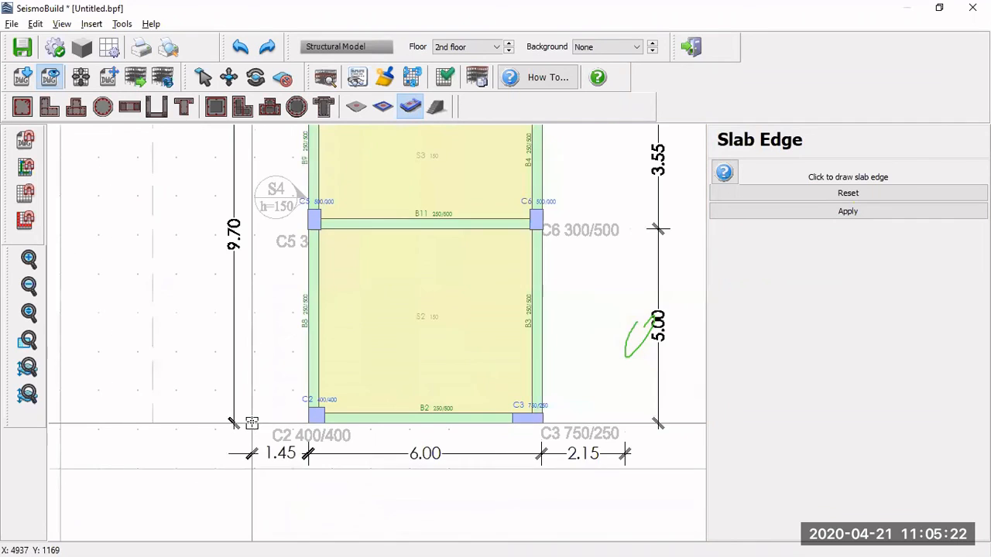
scroll(248, 175, up, 5)
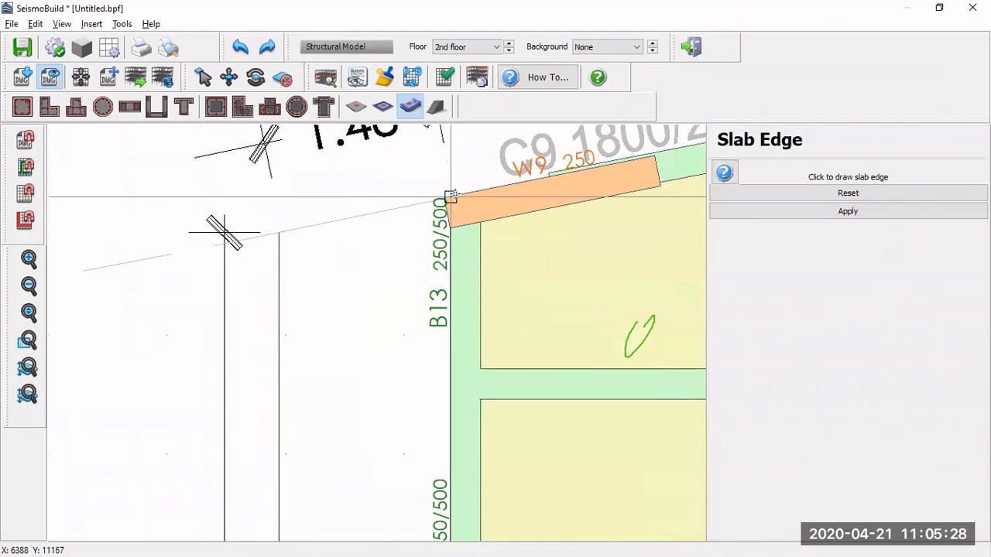
scroll(451, 196, down, 3)
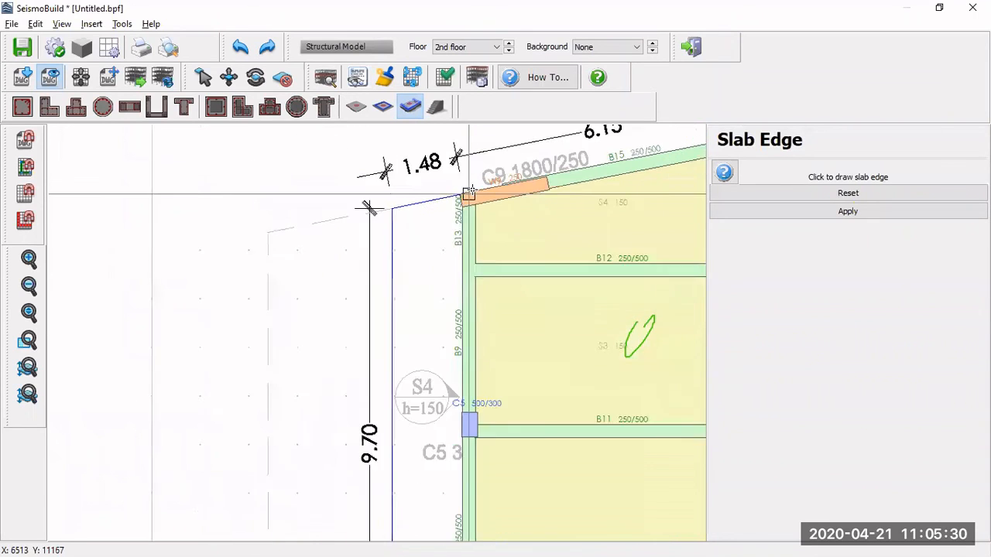
click(919, 214)
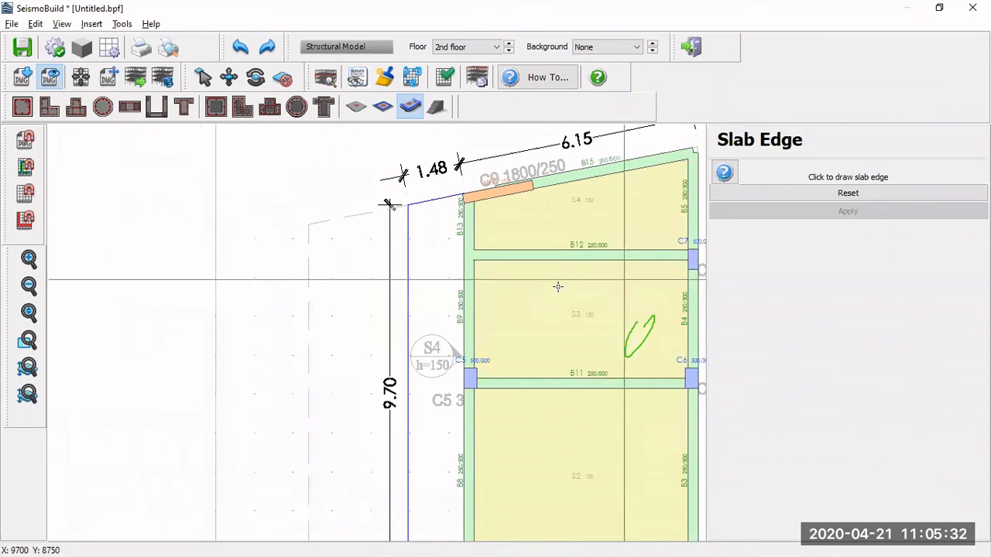
Insert a 150 mm cantilever slab between the new slab edge and beams B8, B9 and B13, and select it.
middle_drag(488, 289, 488, 255)
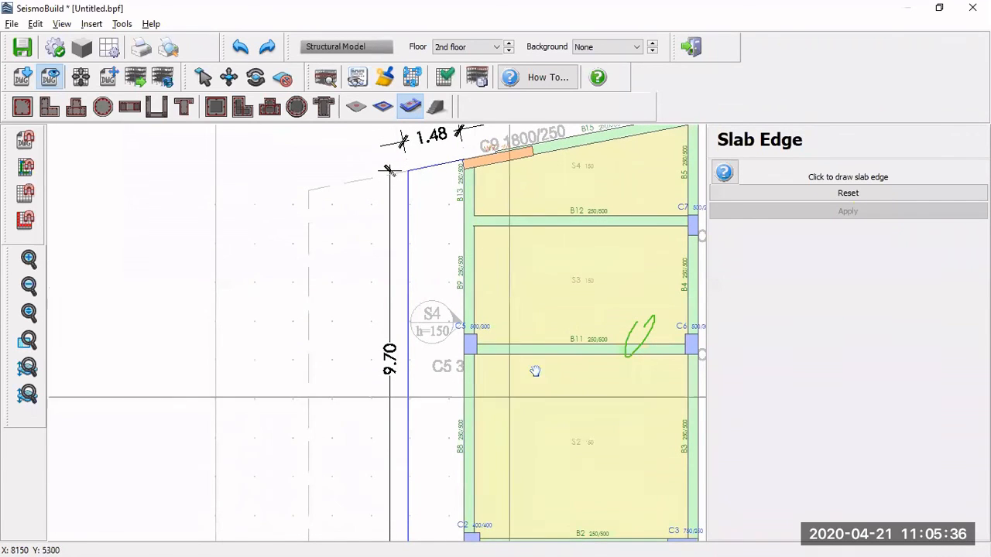
mouse_move(535, 389)
middle_down()
mouse_move(523, 364)
mouse_move(518, 370)
middle_up()
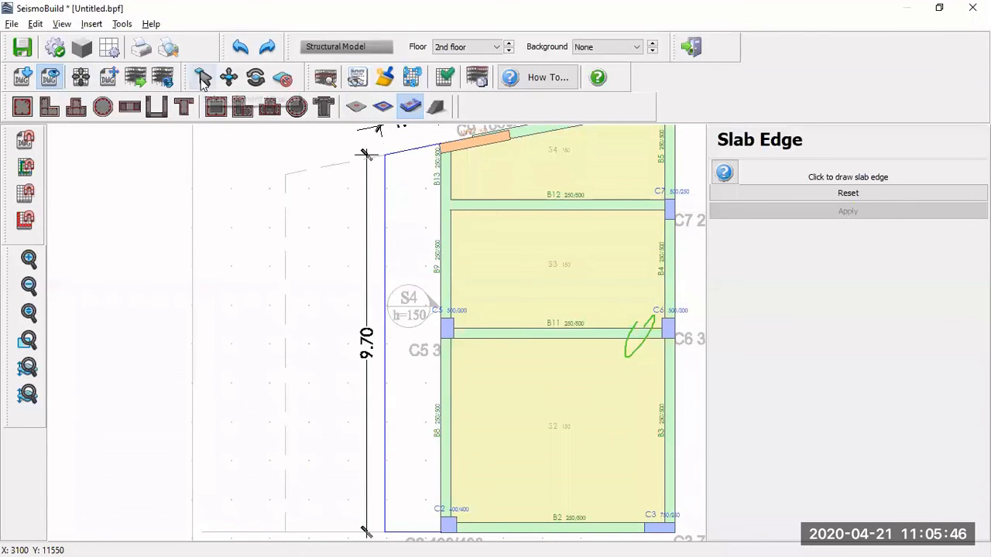
click(203, 79)
click(575, 248)
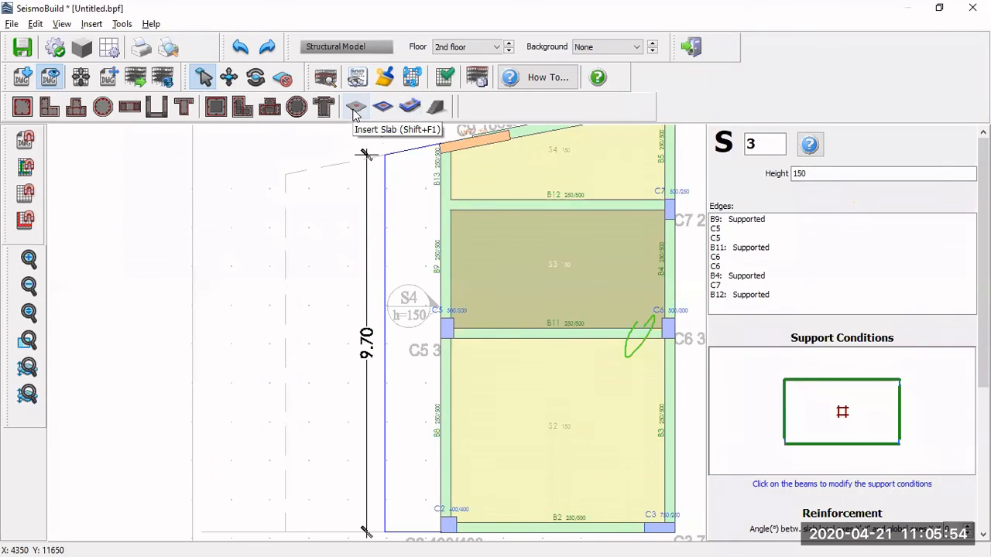
click(356, 108)
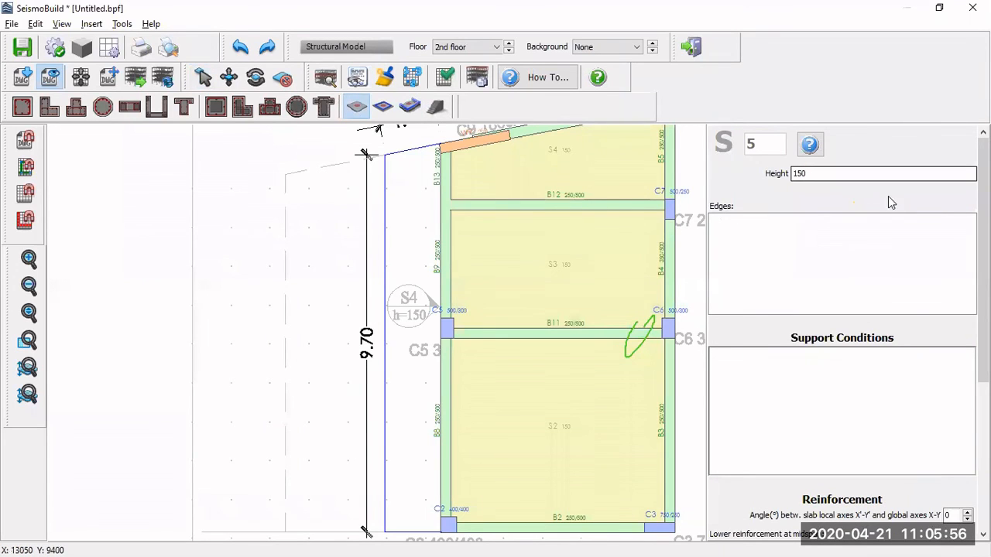
scroll(886, 302, down, 5)
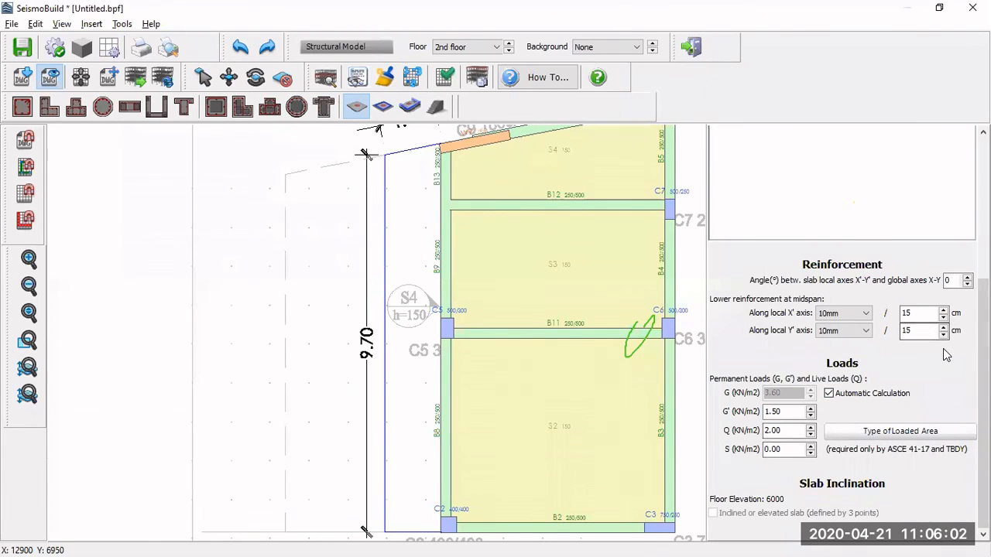
click(407, 208)
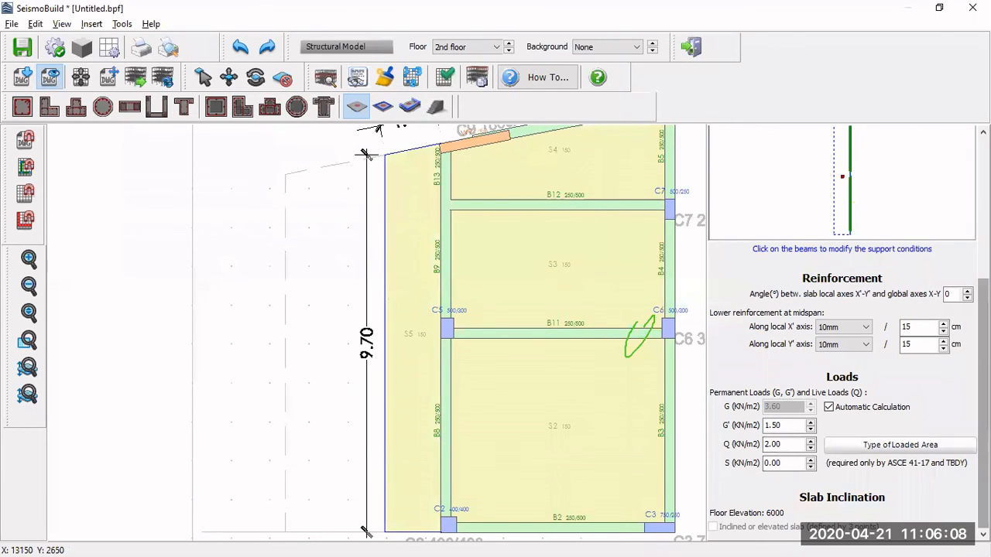
drag(983, 387, 984, 233)
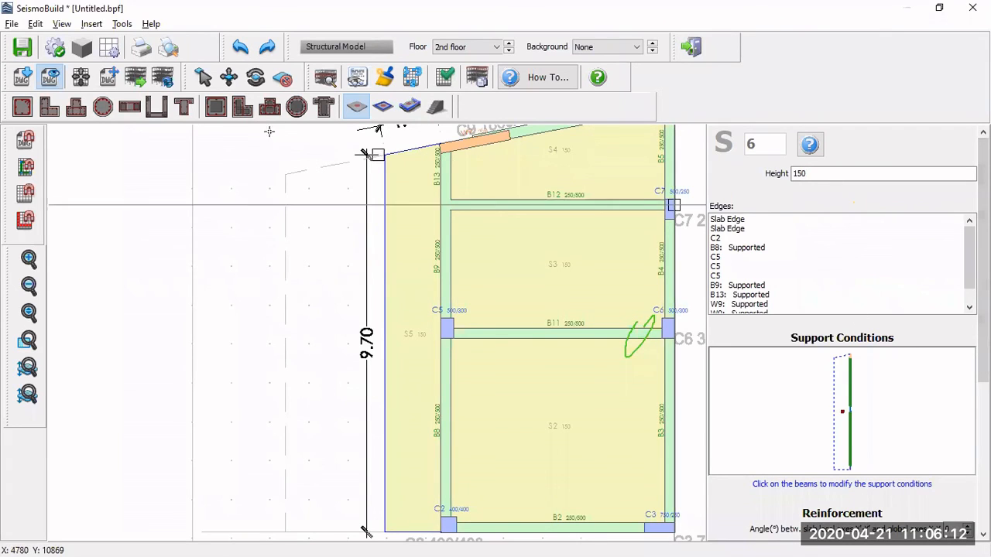
click(203, 77)
click(409, 216)
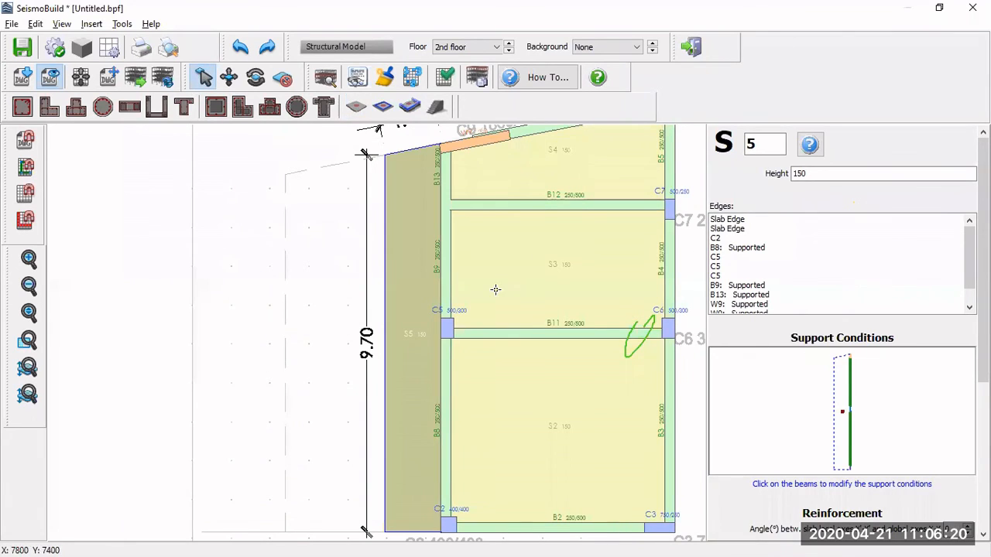
Examine the 2nd floor with its cantilever slab in the 3D view of the storey and close the view.
scroll(495, 289, down, 3)
middle_drag(544, 274, 484, 271)
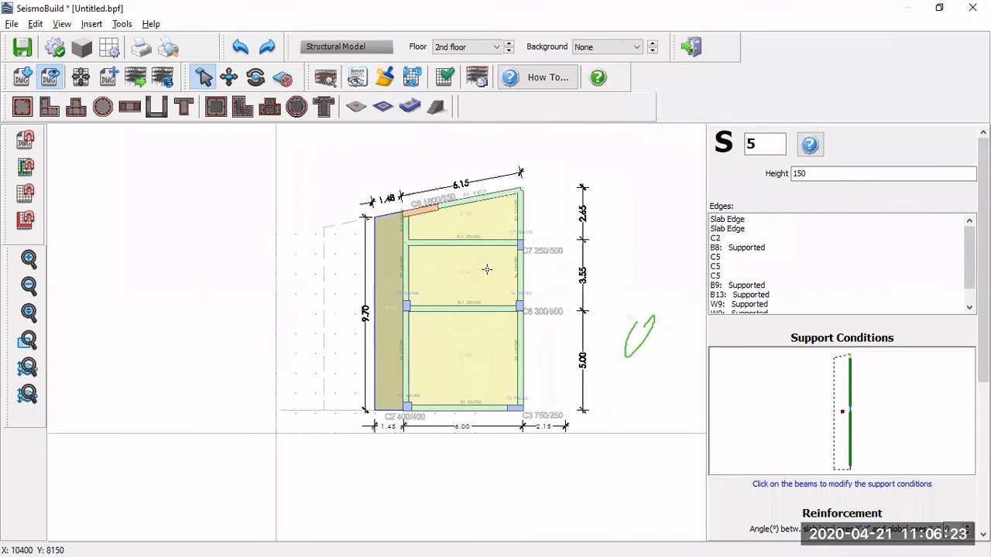
click(325, 77)
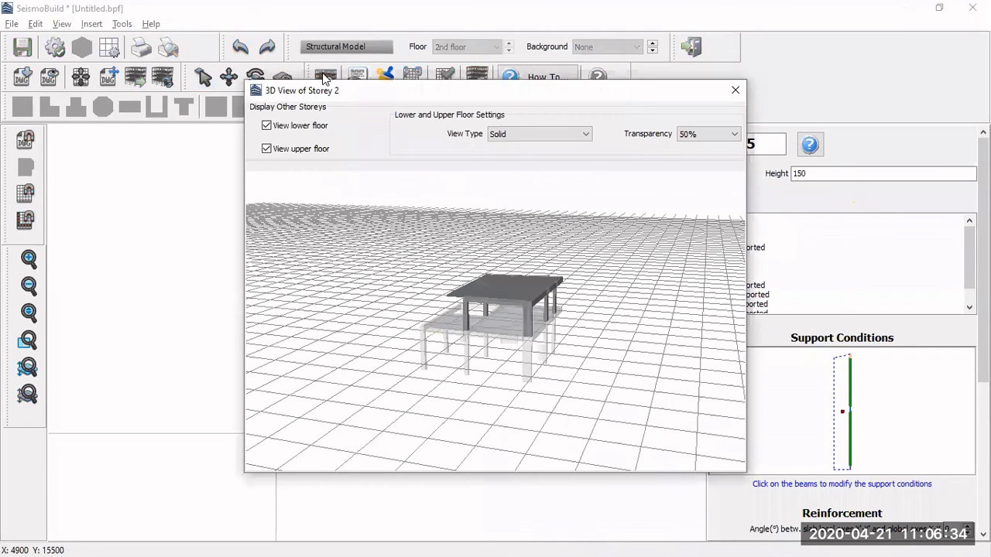
drag(488, 370, 697, 178)
click(735, 91)
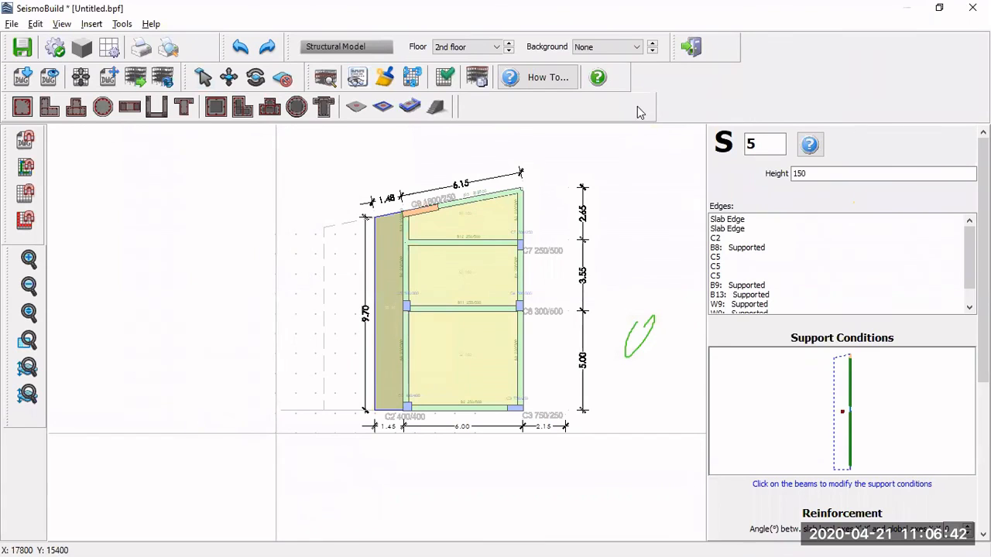
Exit the building modeller and create the 3D model, saving the project as Tutorial 1 in the Analysis folder under Webinars.
click(695, 51)
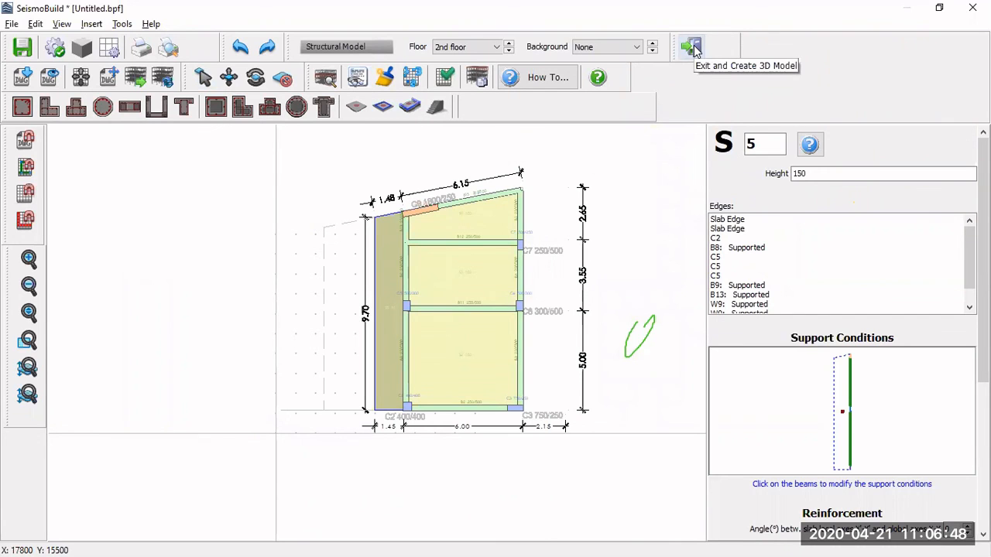
click(695, 48)
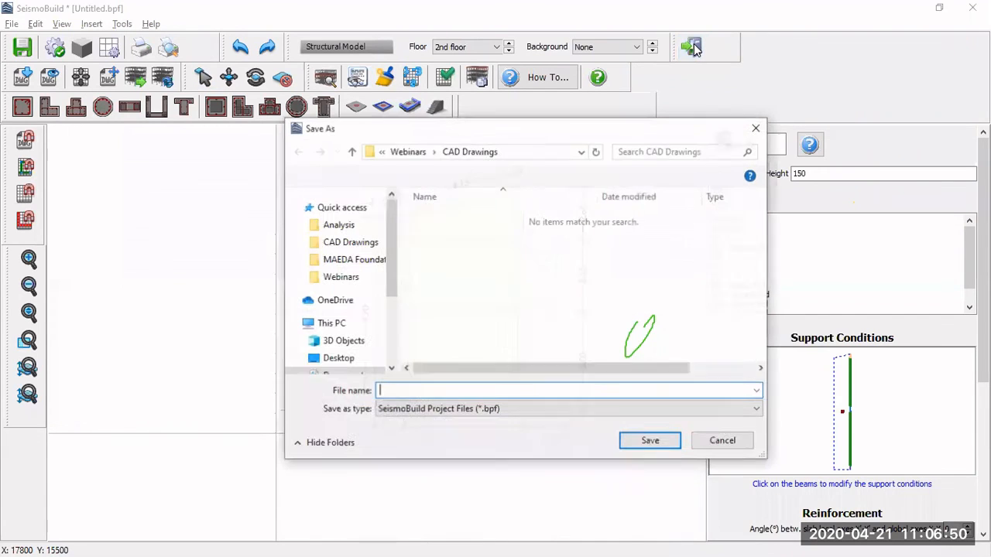
click(410, 153)
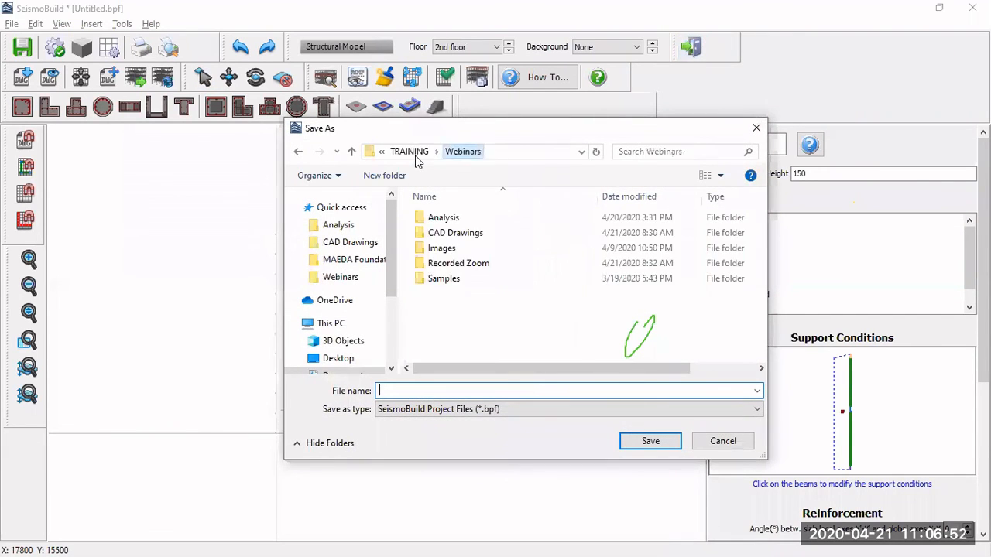
double_click(438, 217)
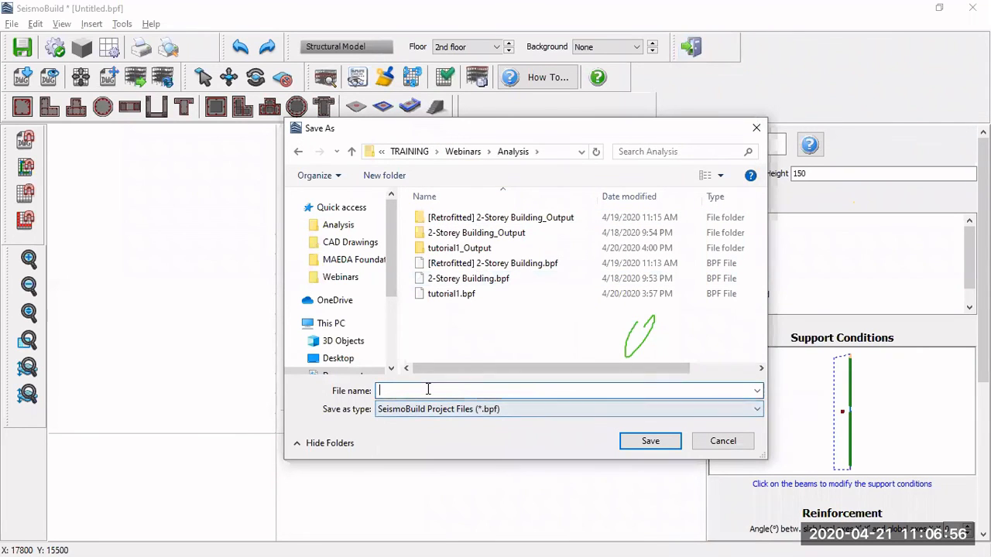
text(T)
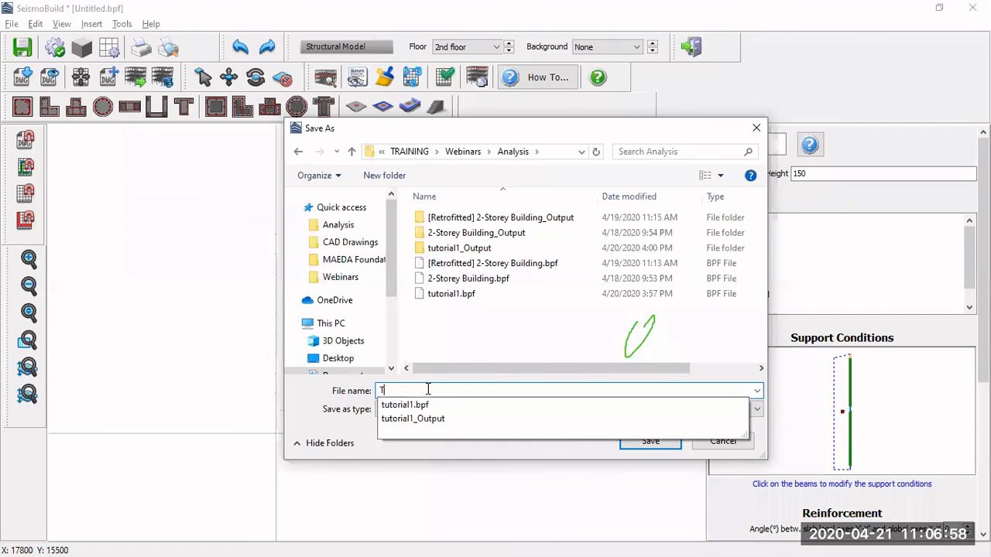
text(utorial 1)
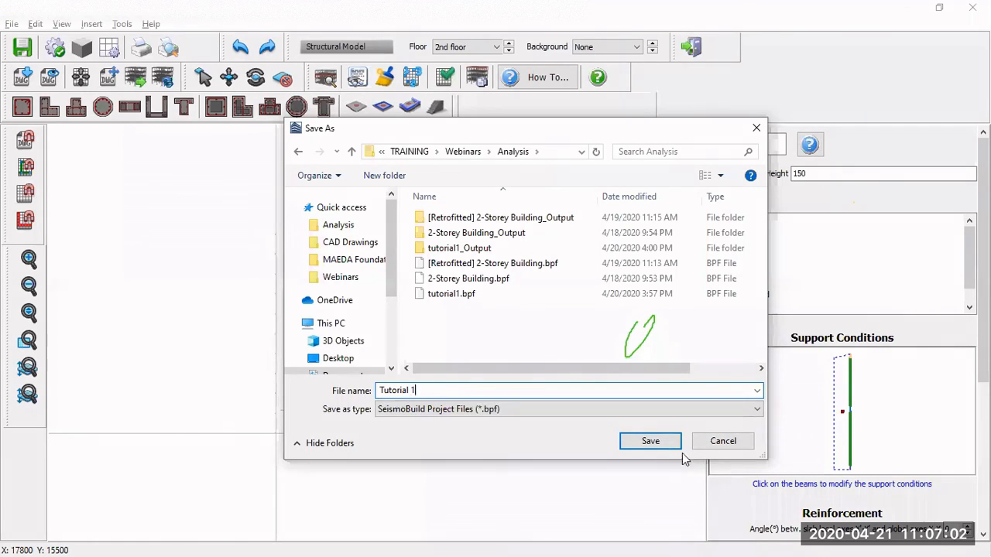
click(661, 446)
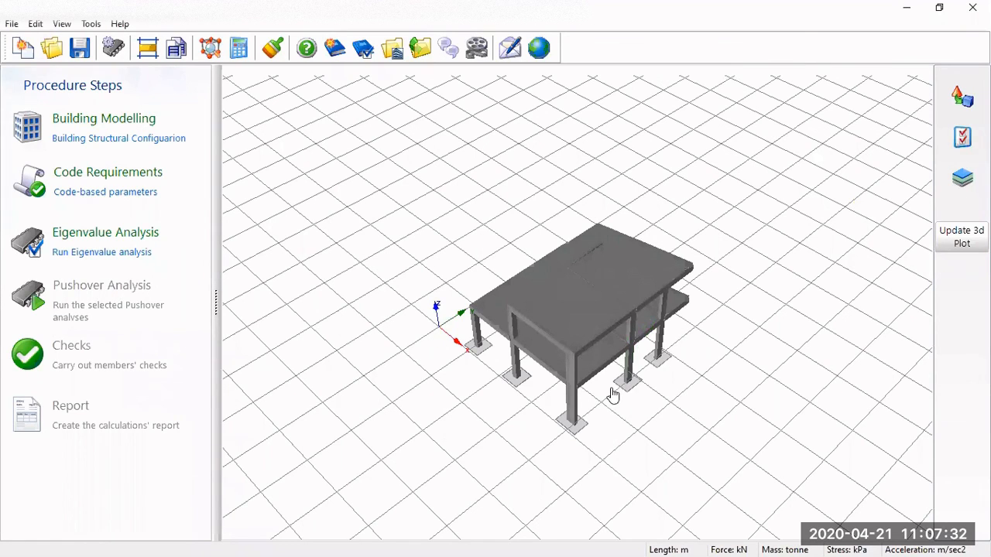
drag(613, 398, 722, 253)
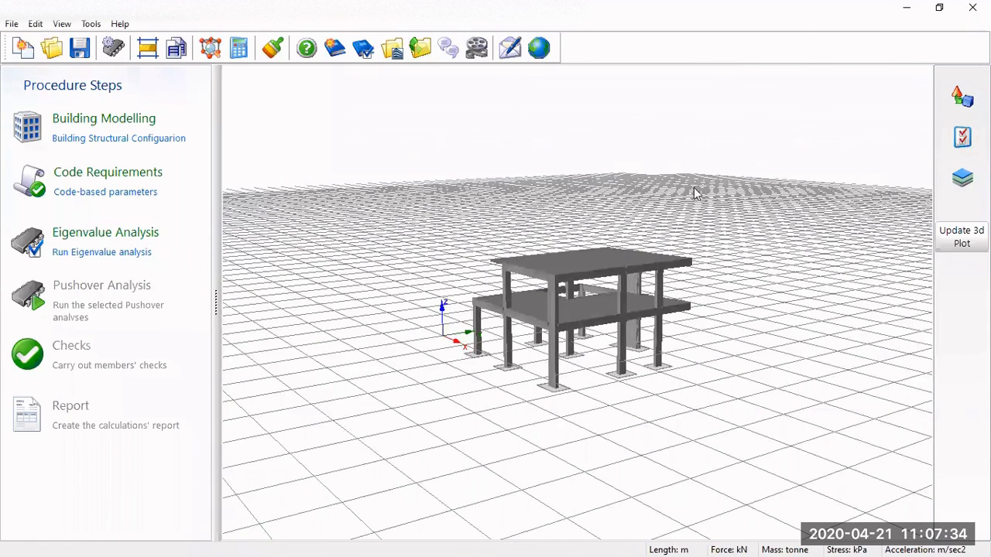